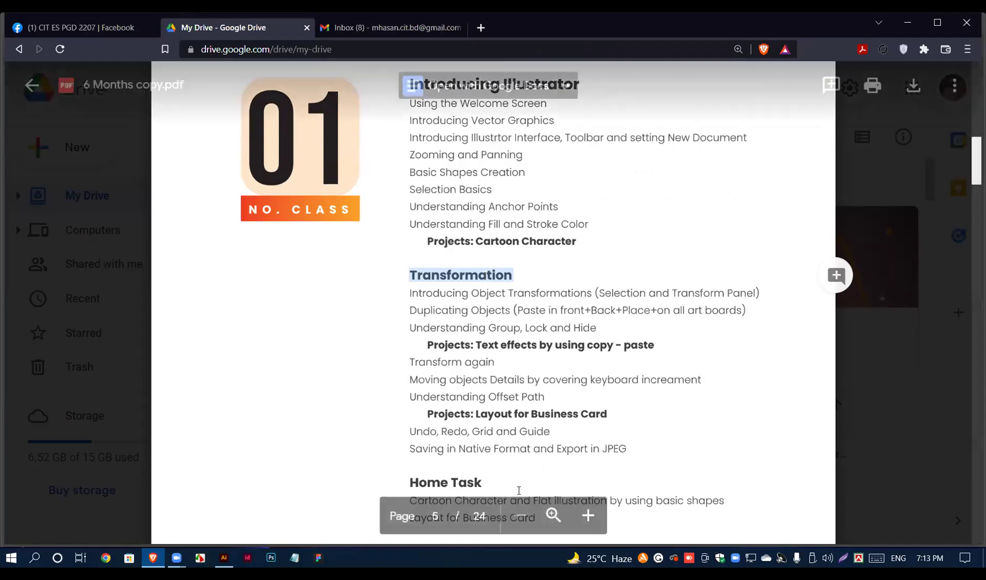
# Step: Leave the course outline in the browser and switch to the blank Illustrator document
pyautogui.hotkey('alt', 'Tab')
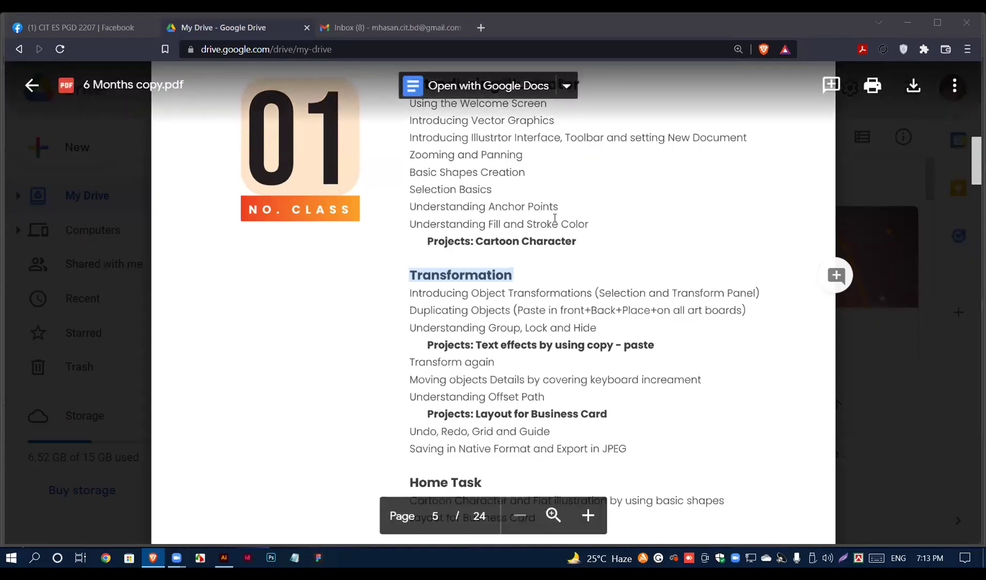
pyautogui.click(481, 276)
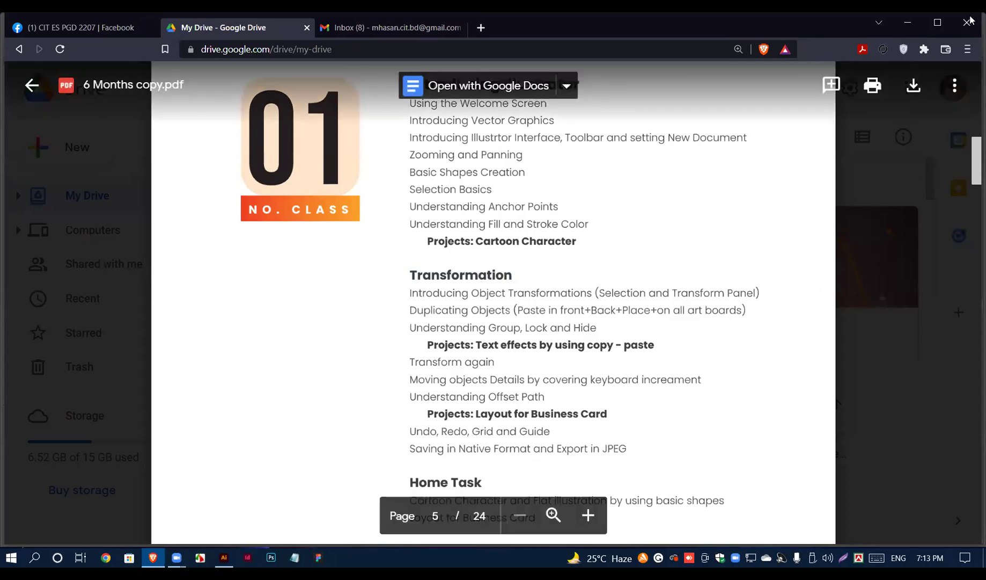
pyautogui.click(907, 22)
pyautogui.scroll(-2, 643, 295)
pyautogui.scroll(2, 643, 295)
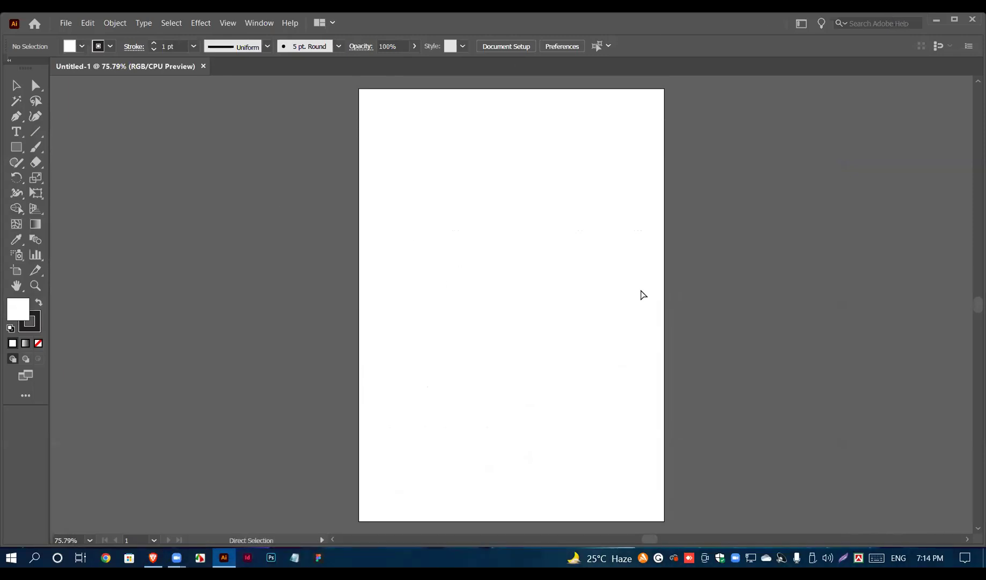
pyautogui.hotkey('ctrl', '-')
pyautogui.scroll(-2, 642, 294)
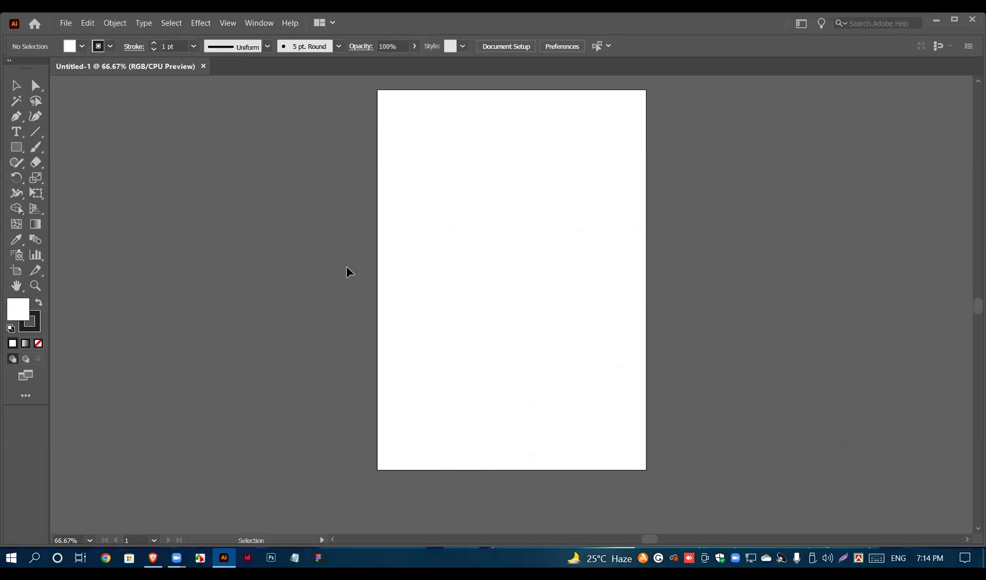
# Step: Set the default stroke to none and the default fill to green
pyautogui.click(110, 46)
pyautogui.click(8, 68)
pyautogui.click(79, 47)
pyautogui.click(84, 47)
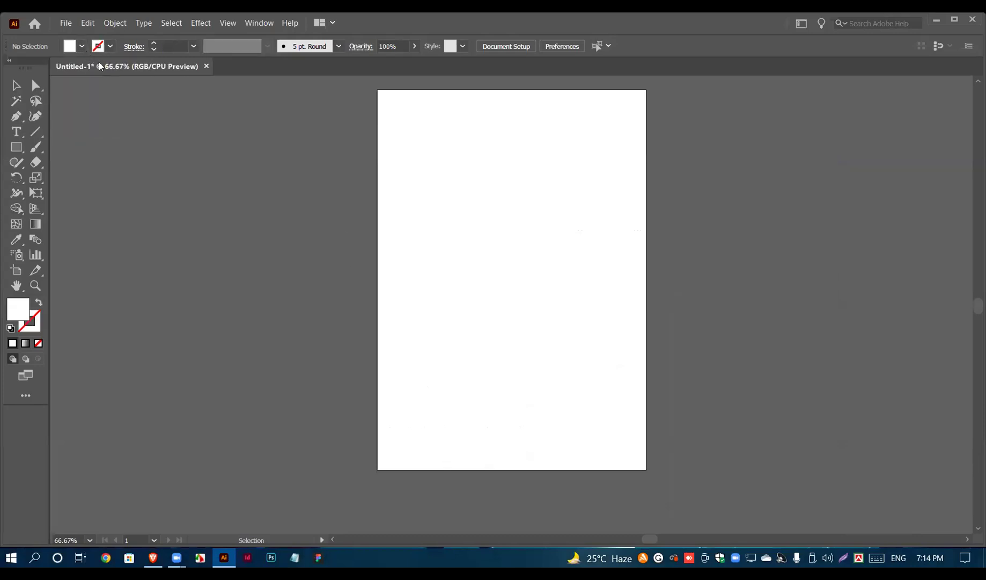
pyautogui.click(63, 68)
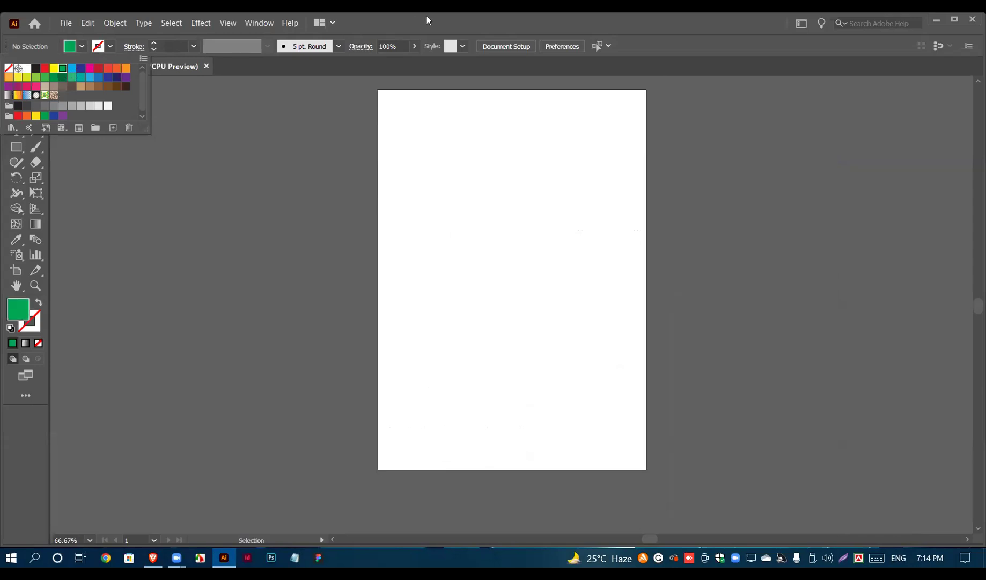
# Step: Draw a green rectangle about 4.93 in wide and 4.56 in high and place it above the middle of the artboard
pyautogui.click(22, 145)
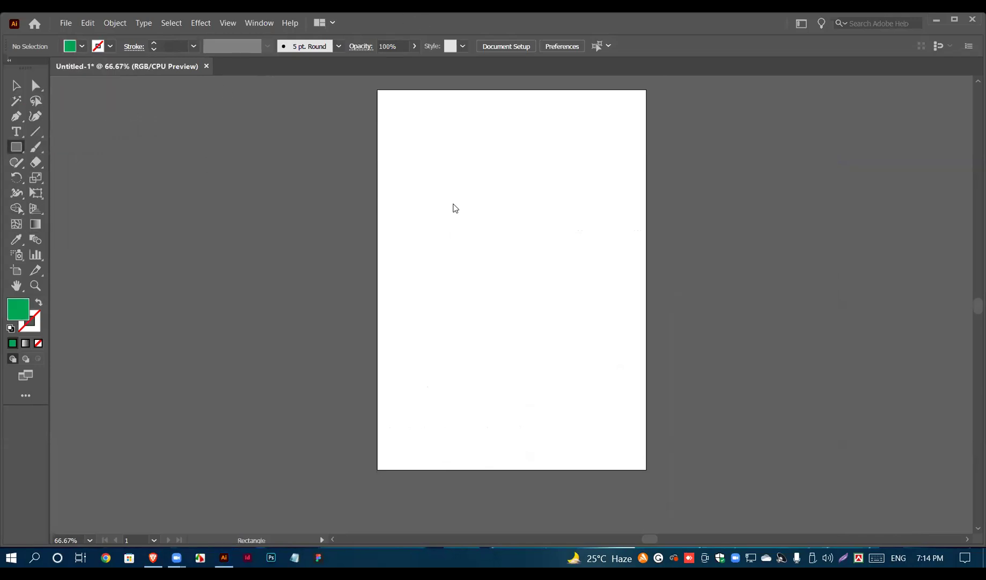
pyautogui.click(453, 207)
pyautogui.click(509, 306)
pyautogui.moveTo(415, 190); pyautogui.dragTo(576, 338)
pyautogui.click(20, 88)
pyautogui.moveTo(462, 264); pyautogui.dragTo(474, 252)
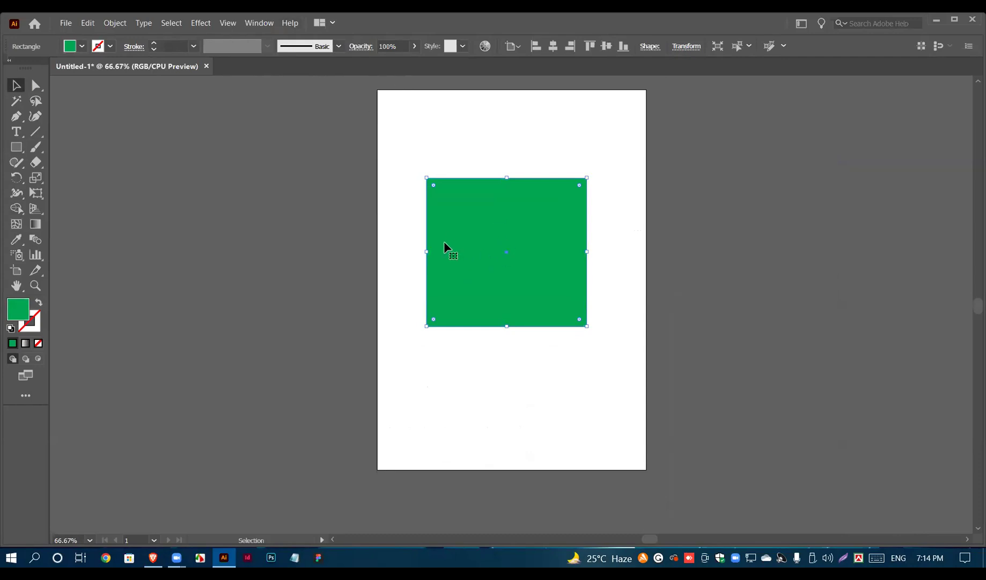
# Step: Show the Transform panel beside the artboard and display the green rectangle's transform properties in it
pyautogui.click(265, 24)
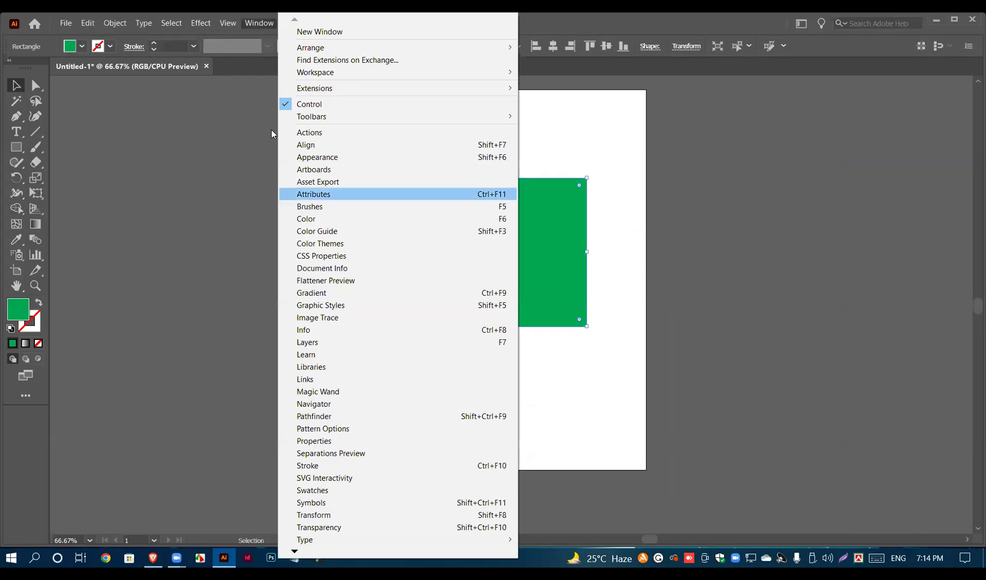
pyautogui.click(327, 516)
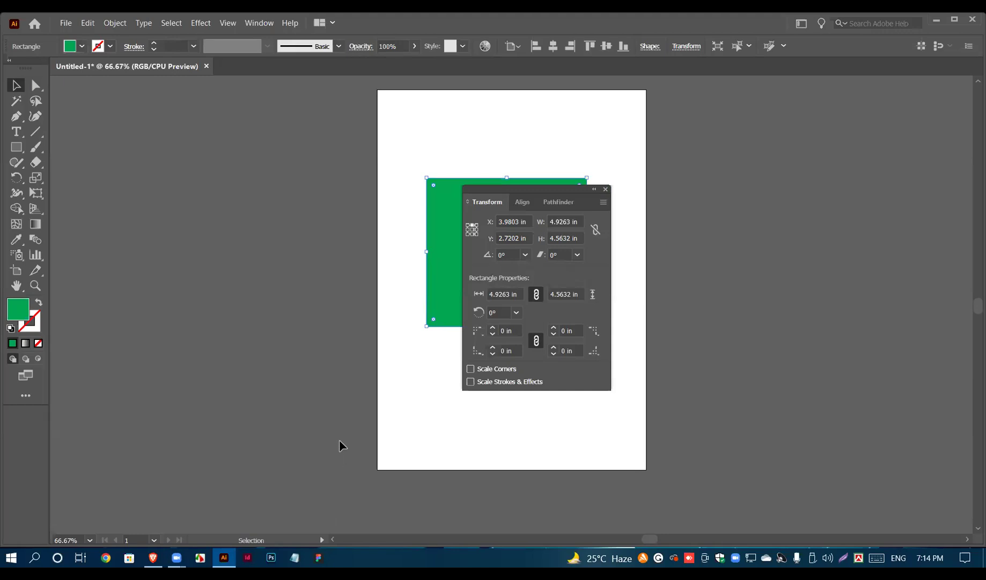
pyautogui.moveTo(534, 187); pyautogui.dragTo(272, 159)
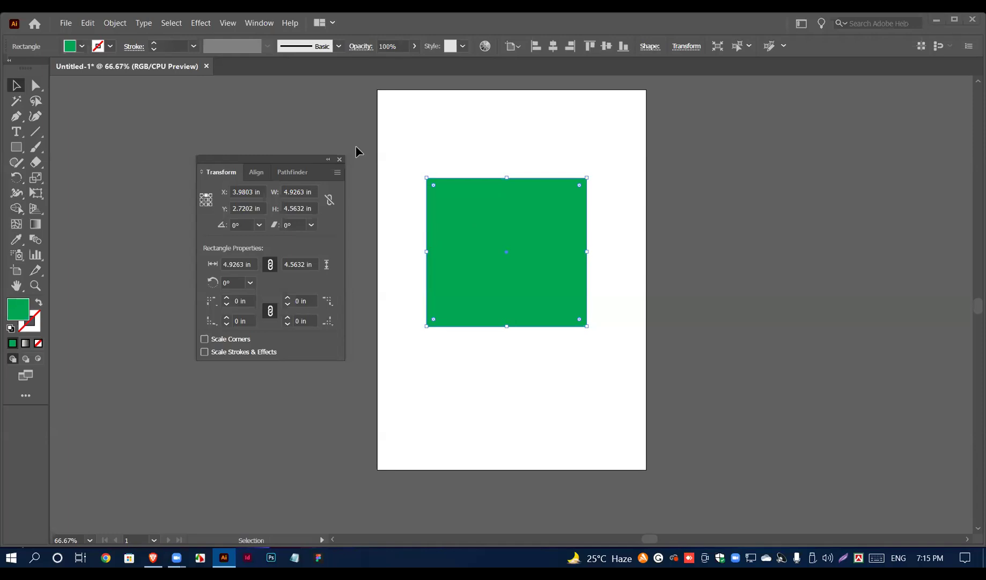
pyautogui.click(400, 249)
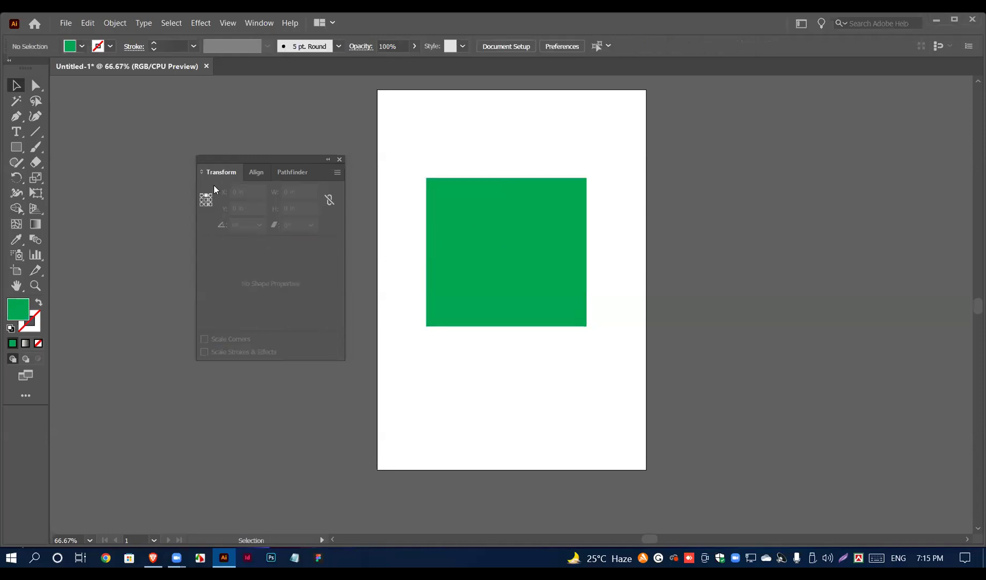
pyautogui.click(507, 253)
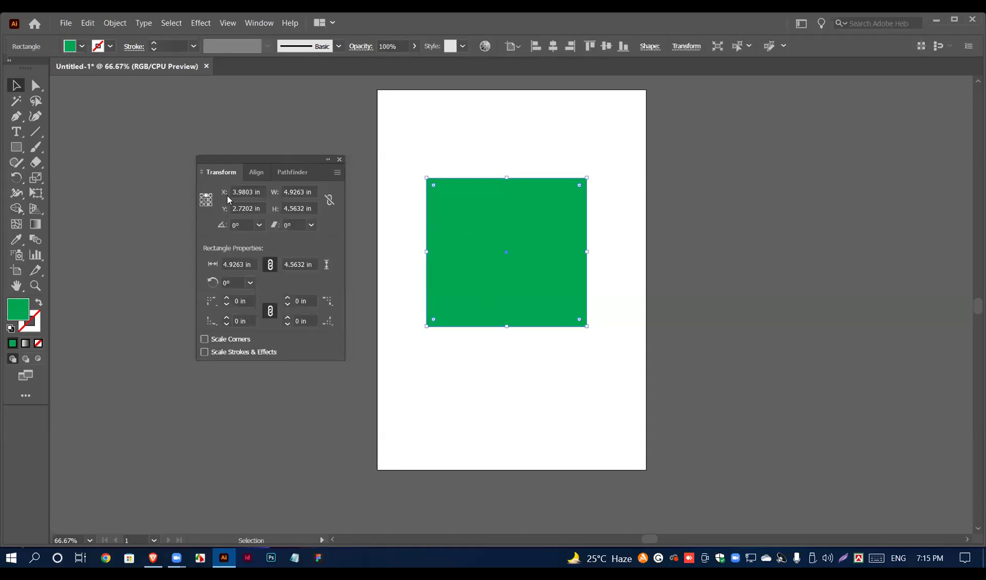
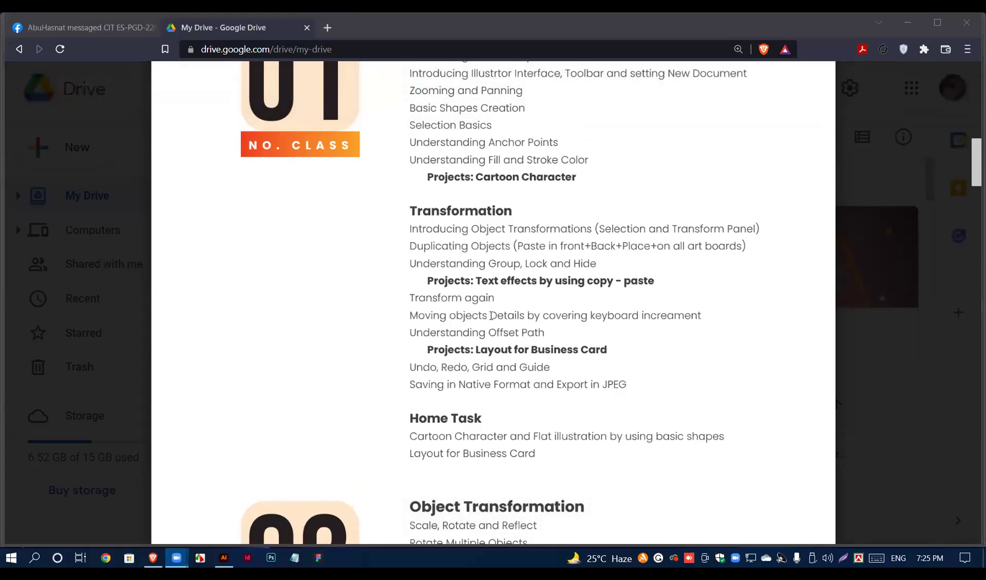
# Step: Review the Transformation topics of class 01 in the course outline, and return to Illustrator
pyautogui.scroll(1, 491, 316)
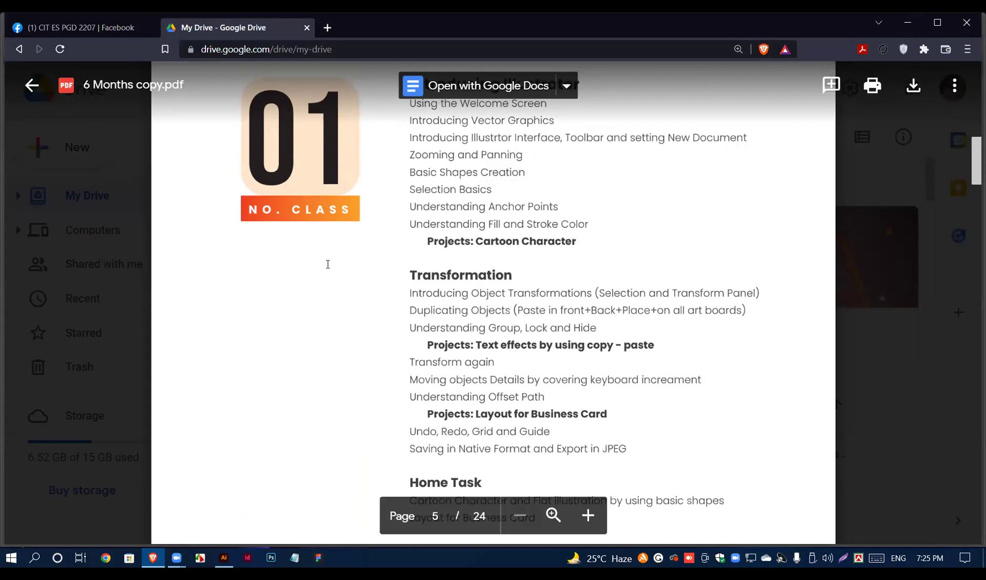
pyautogui.scroll(-2, 328, 263)
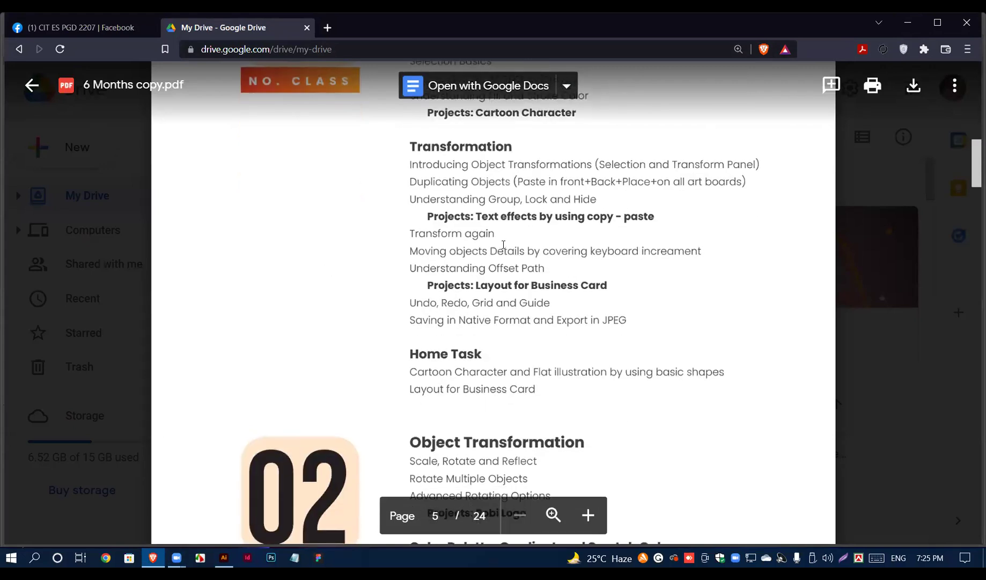
pyautogui.scroll(1, 317, 247)
pyautogui.click(909, 25)
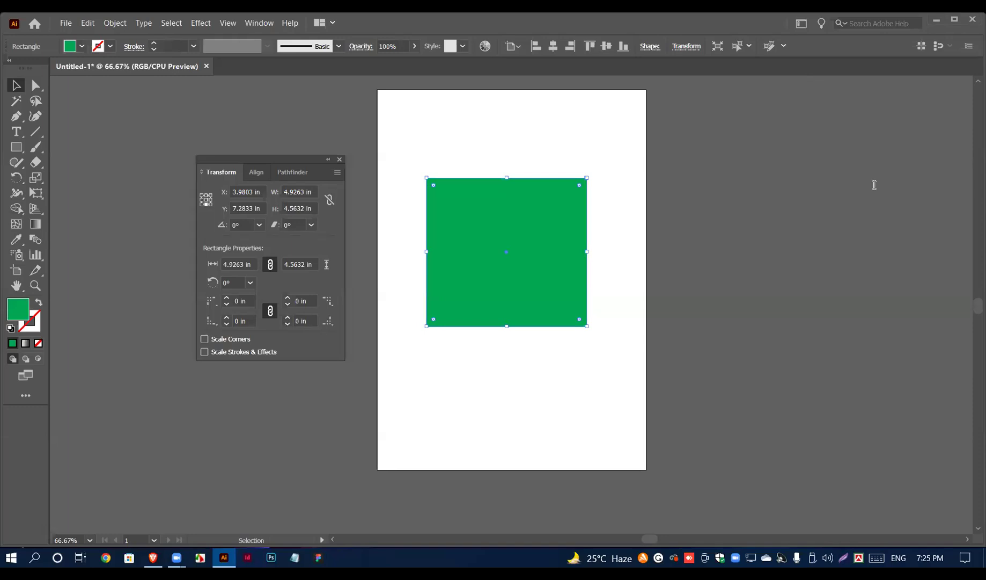
# Step: Resize the green rectangle to 3 in wide and 2 in high from its bottom-centre reference point
pyautogui.click(680, 253)
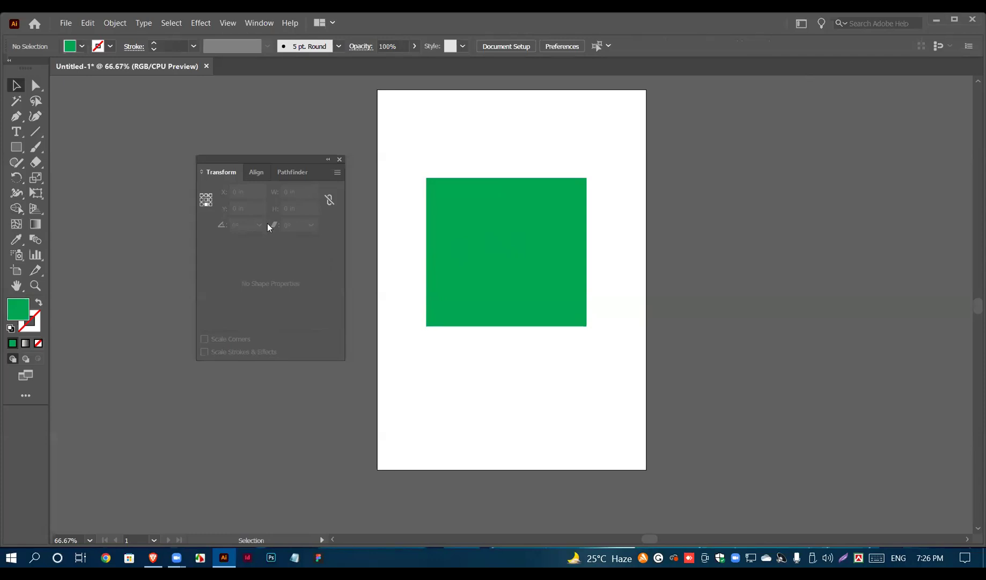
pyautogui.click(477, 248)
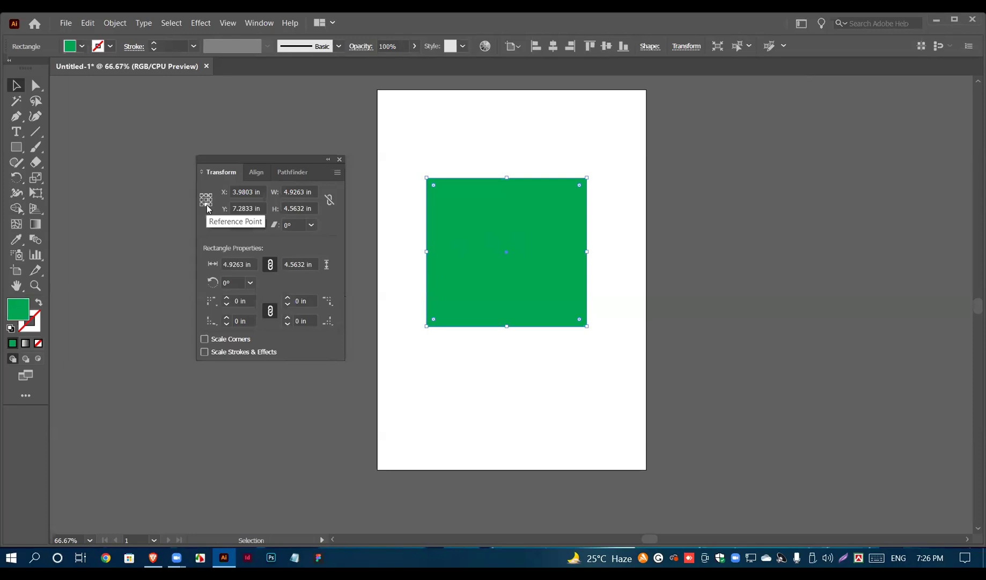
pyautogui.doubleClick(283, 192)
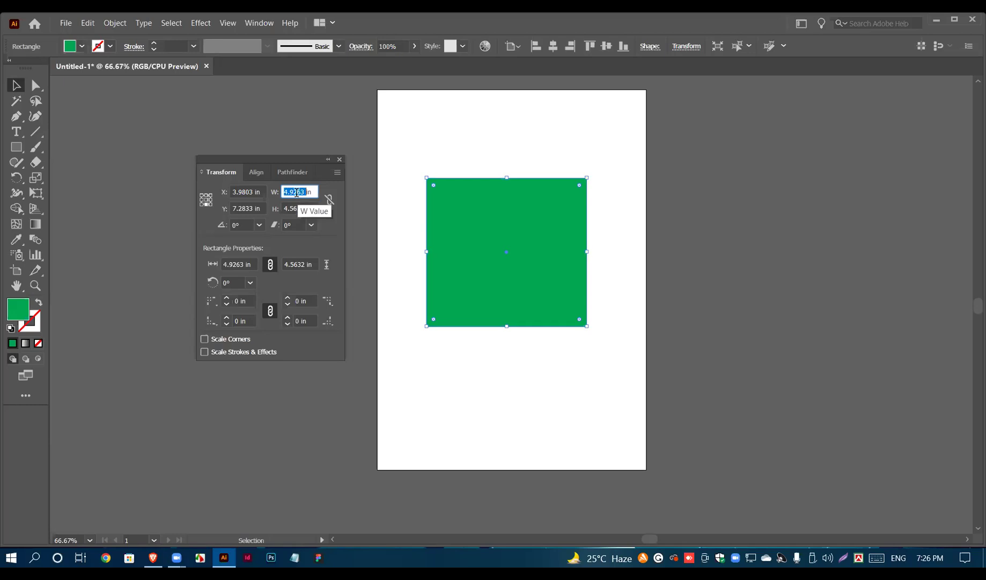
pyautogui.write('3')
pyautogui.press('Return')
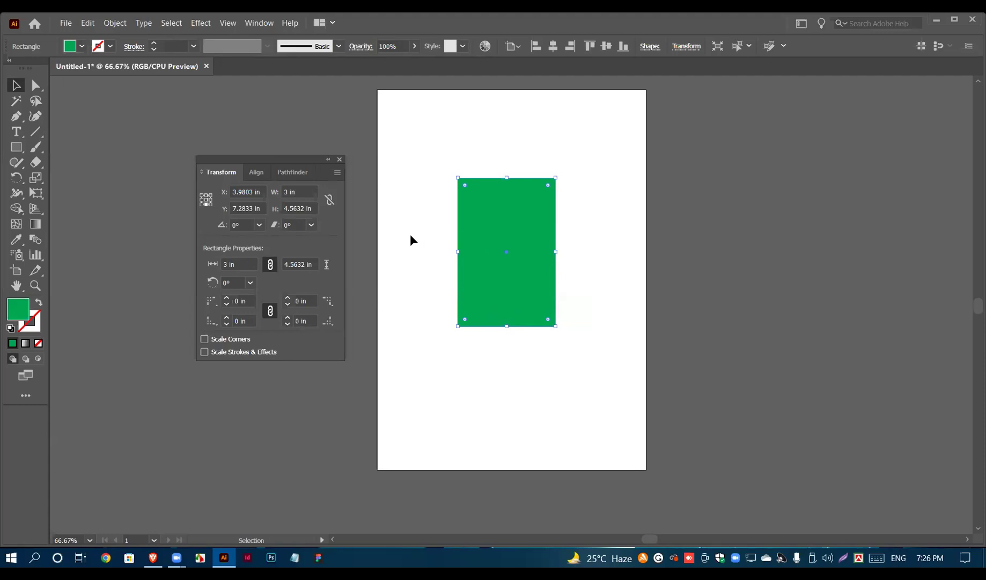
pyautogui.doubleClick(294, 209)
pyautogui.write('2')
pyautogui.press('Return')
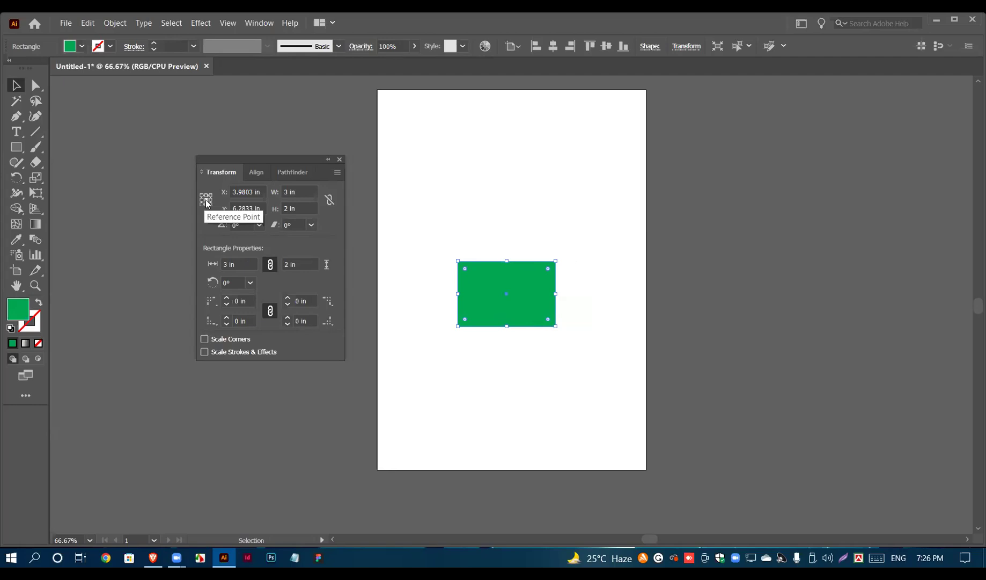
# Step: Resize the green rectangle to 4 in wide and 10 in high from its centre reference point
pyautogui.click(299, 191)
pyautogui.write('4')
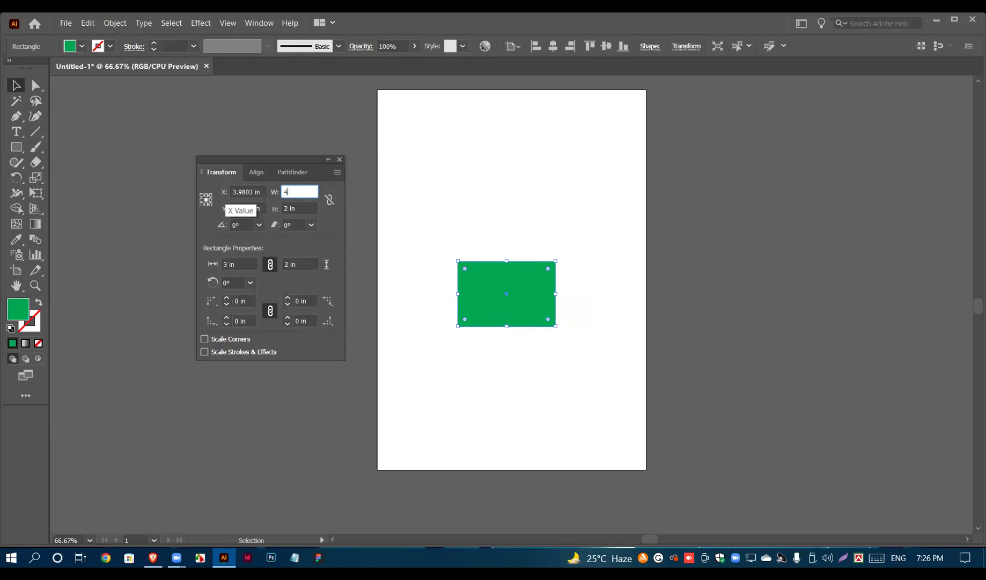
pyautogui.press('Return')
pyautogui.press('Tab')
pyautogui.write('10')
pyautogui.press('Return')
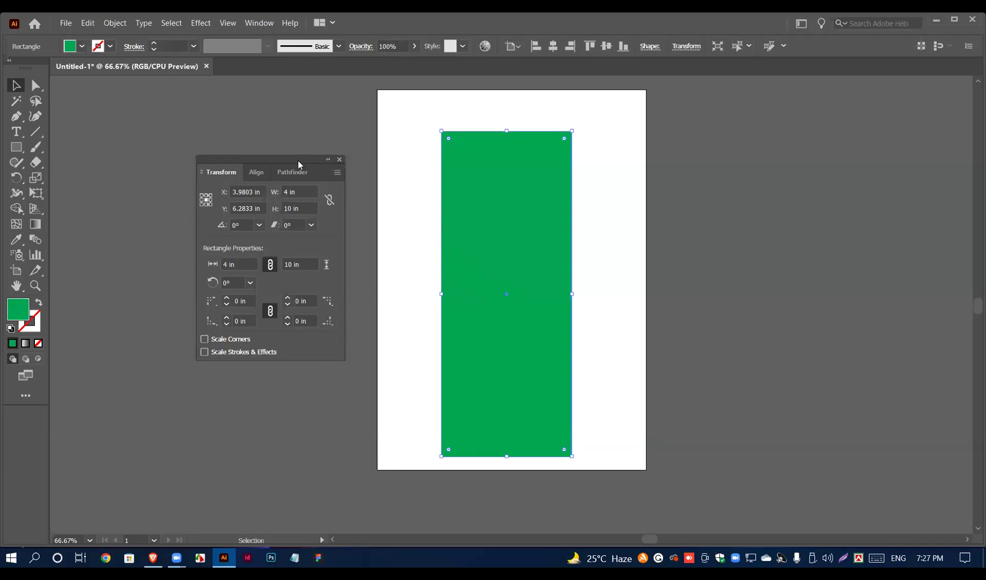
# Step: Move the rectangle slightly up on the artboard and stretch its sides outward to a width of about 7.26 in
pyautogui.moveTo(508, 296); pyautogui.dragTo(511, 283)
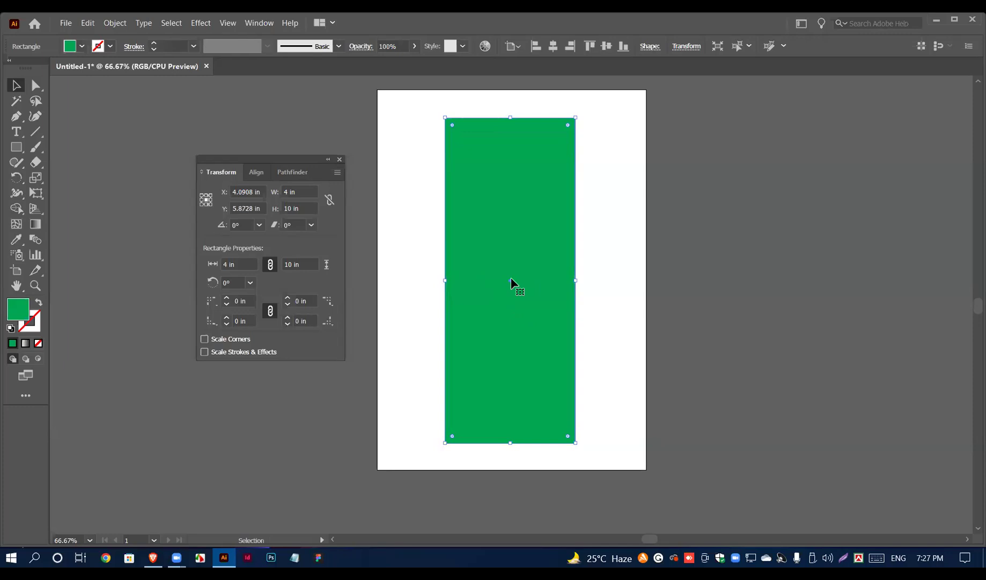
pyautogui.moveTo(576, 279); pyautogui.dragTo(625, 279)
pyautogui.moveTo(532, 269); pyautogui.dragTo(521, 270)
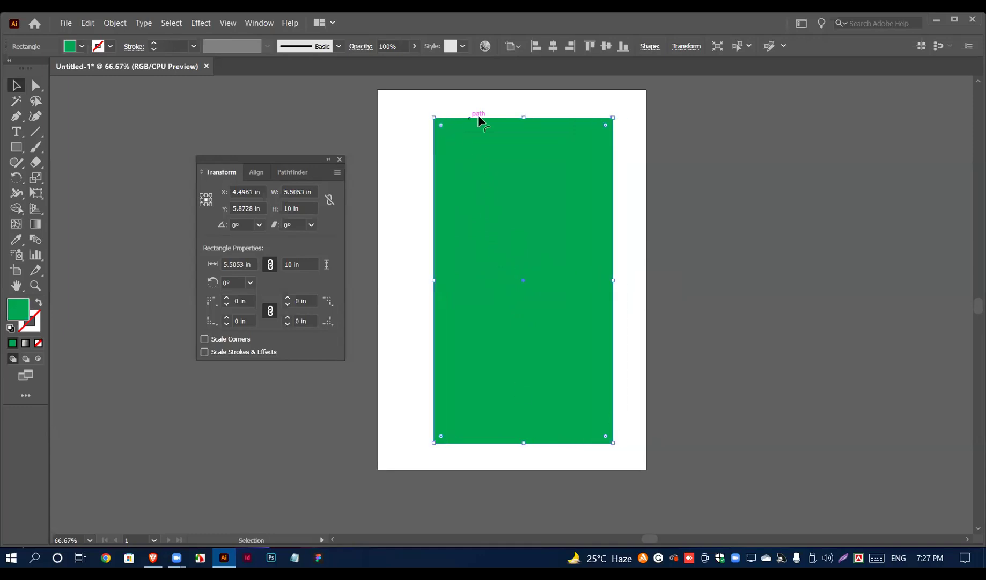
pyautogui.moveTo(433, 281); pyautogui.dragTo(395, 280)
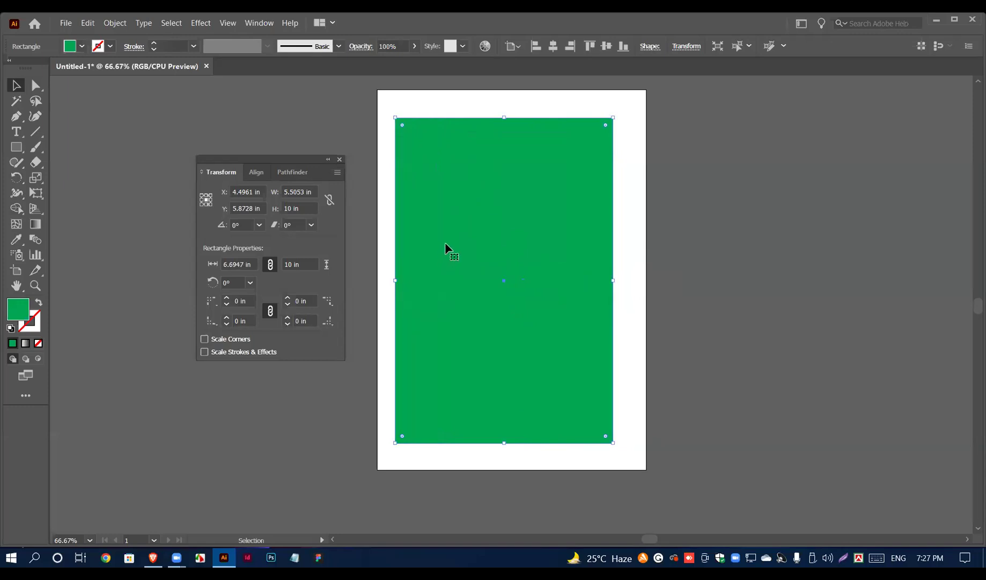
pyautogui.moveTo(613, 280); pyautogui.dragTo(632, 280)
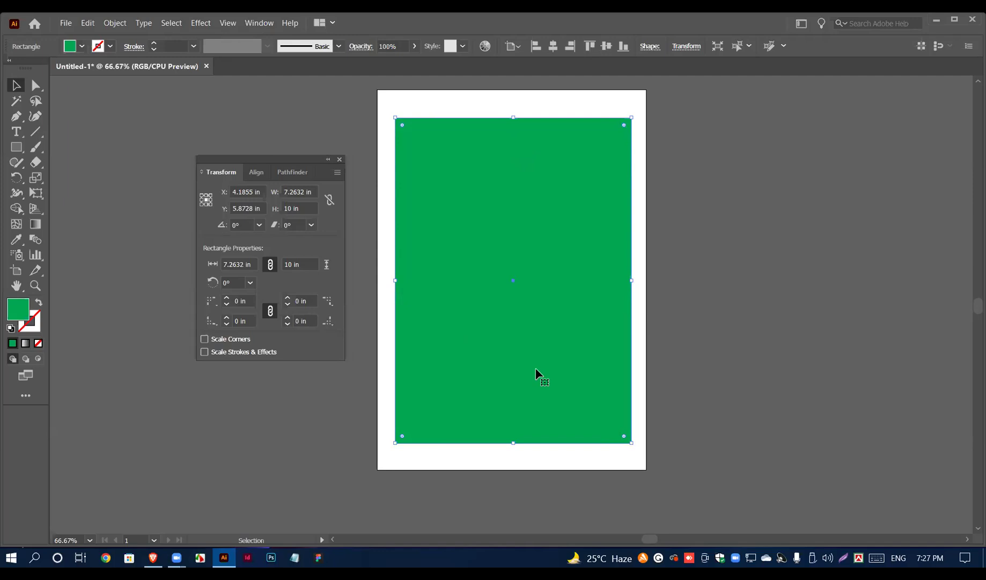
# Step: Constrain the rectangle's width and height proportions and set its height to 10.375 in
pyautogui.click(329, 201)
pyautogui.click(292, 207)
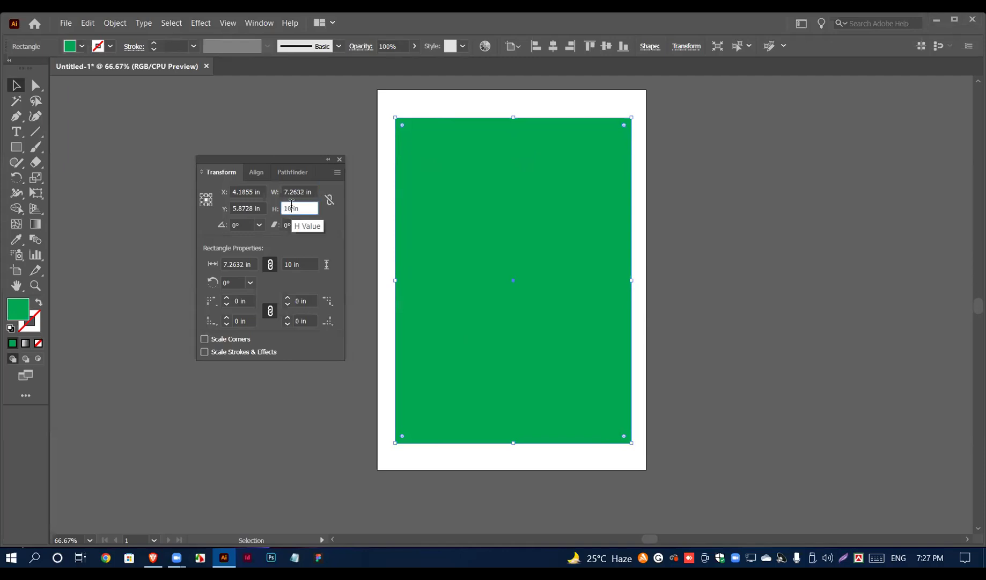
pyautogui.click(330, 202)
pyautogui.write('10.375')
pyautogui.press('Return')
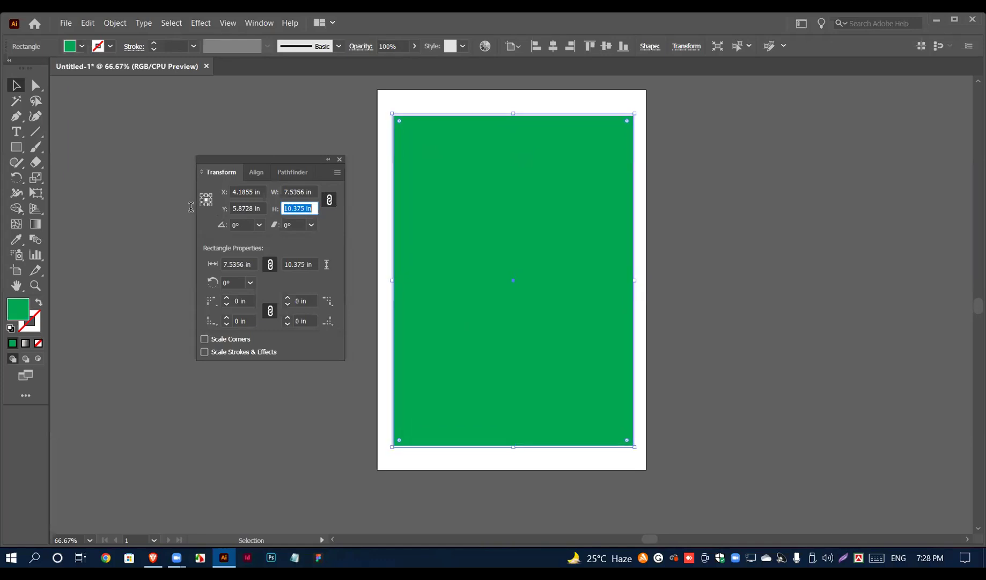
# Step: Scale the rectangle down proportionally in small increments to a height of 4.625 in
pyautogui.write('16.5')
pyautogui.press('Return')
pyautogui.hotkey('ctrl', 'z')
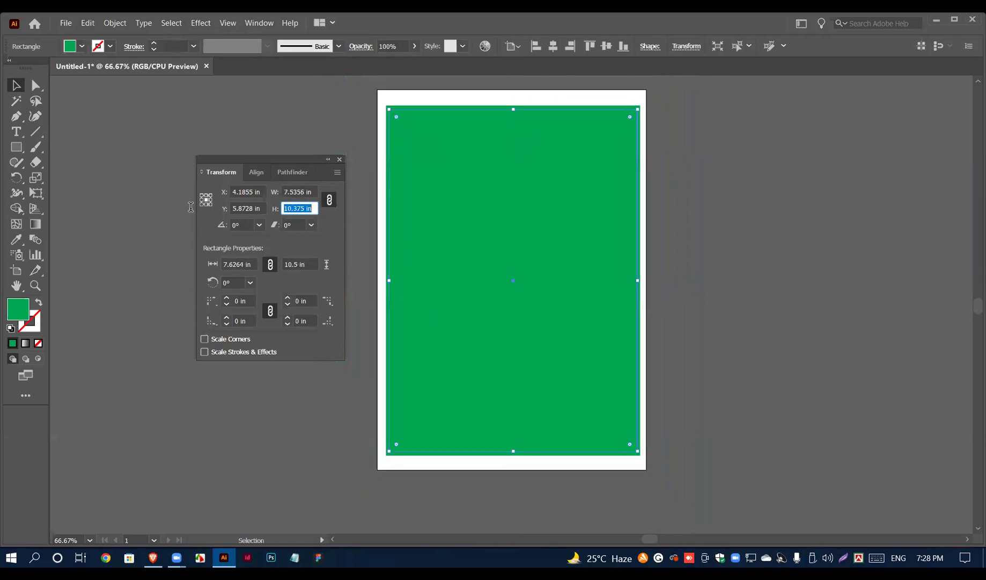
pyautogui.press('Down')
pyautogui.press('Down')
pyautogui.press('Down')
pyautogui.press('Down')
pyautogui.press('Down')
pyautogui.press('Down')
pyautogui.press('Down')
pyautogui.press('Down')
pyautogui.press('Down')
pyautogui.press('Down')
pyautogui.press('Down')
pyautogui.press('Down')
pyautogui.press('Down')
pyautogui.press('Down')
pyautogui.press('Down')
pyautogui.press('Down')
pyautogui.press('Down')
pyautogui.press('Down')
pyautogui.press('Down')
pyautogui.press('Down')
pyautogui.press('Up')
pyautogui.press('Up')
pyautogui.press('Up')
pyautogui.press('Up')
pyautogui.press('Up')
pyautogui.press('Up')
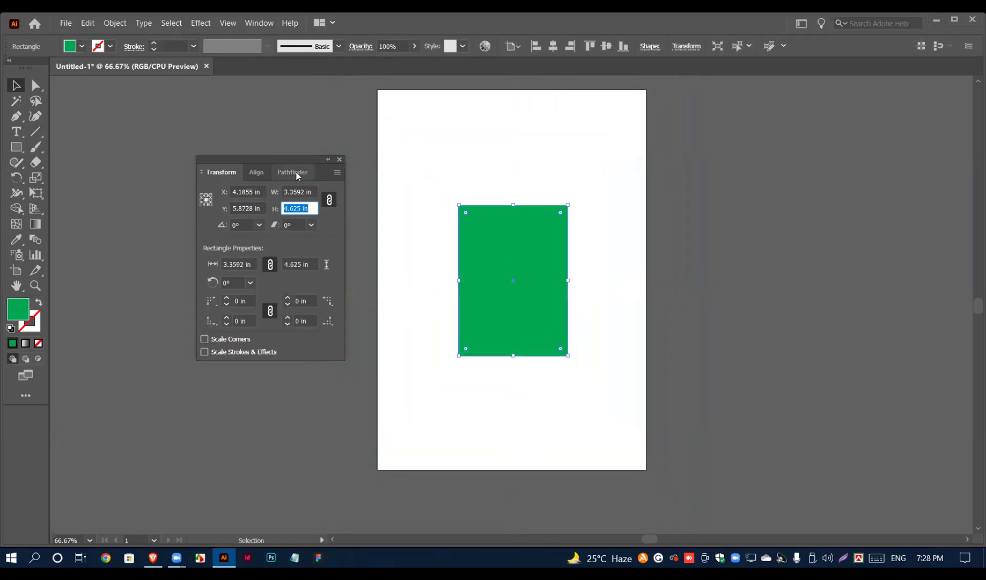
# Step: Unlink the rectangle's width and height proportions and increase only its height in increments to 10 in
pyautogui.click(330, 199)
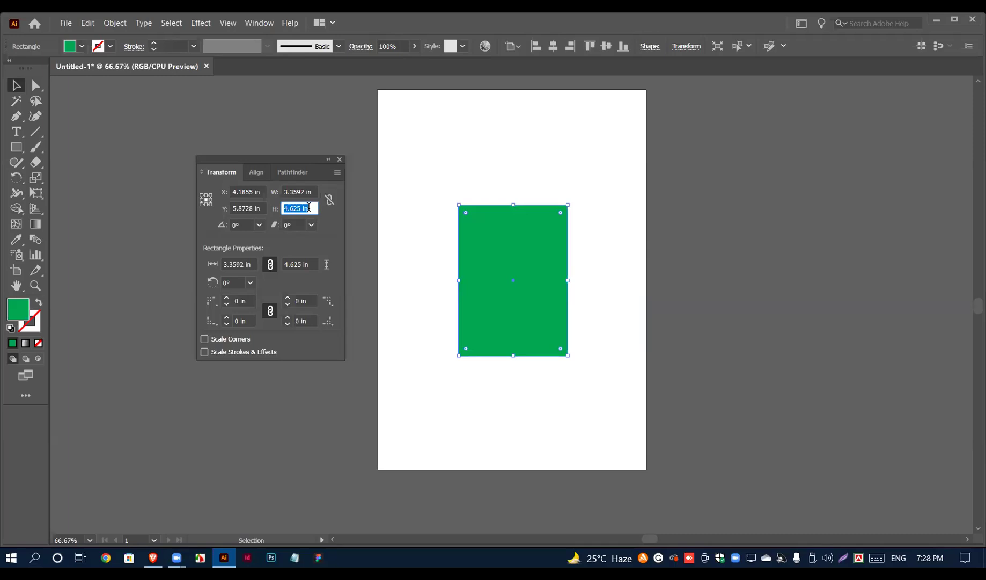
pyautogui.press('Up')
pyautogui.press('Up')
pyautogui.press('Up')
pyautogui.press('Up')
pyautogui.press('Up')
pyautogui.press('Up')
pyautogui.press('Up')
pyautogui.press('Up')
pyautogui.press('Up')
pyautogui.press('Up')
pyautogui.press('Up')
pyautogui.press('Up')
pyautogui.press('Up')
pyautogui.press('Up')
pyautogui.press('Up')
pyautogui.press('Up')
pyautogui.press('Up')
pyautogui.press('Up')
pyautogui.press('Up')
pyautogui.press('Up')
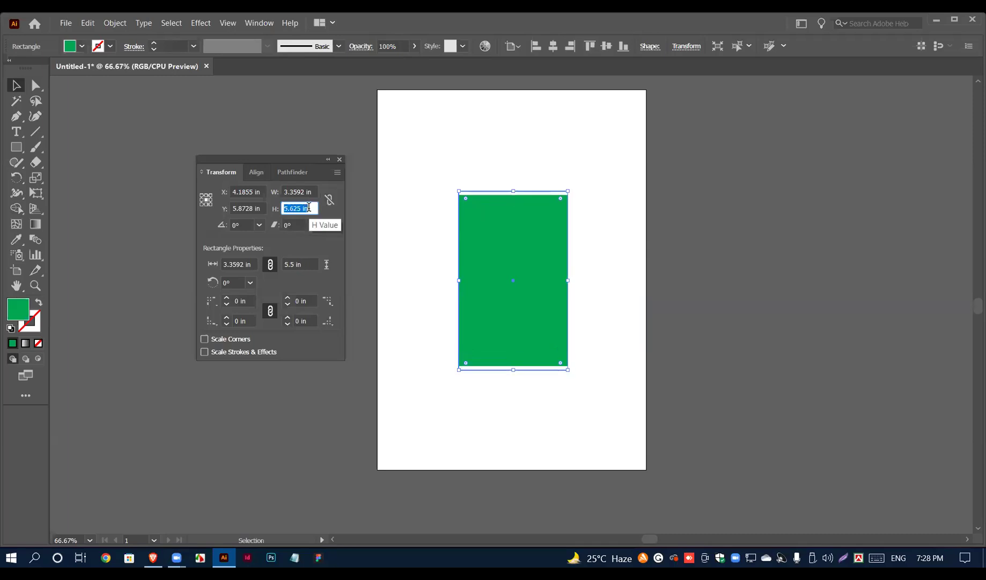
pyautogui.press('Up')
pyautogui.press('Up')
pyautogui.press('Up')
pyautogui.press('Up')
pyautogui.press('Up')
pyautogui.press('Up')
pyautogui.press('Up')
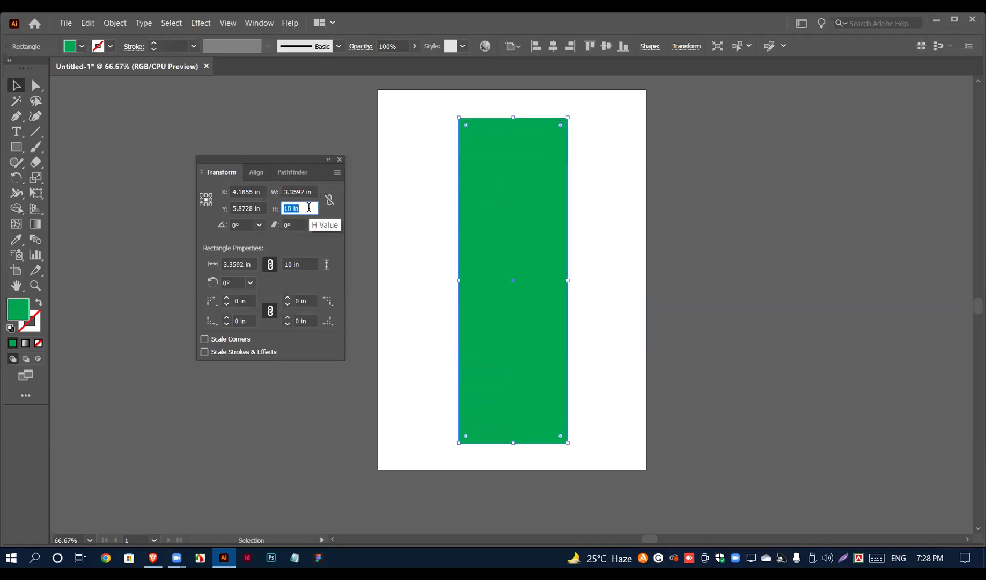
# Step: Increase only the rectangle's width in increments to 11.375 in and close the transform settings
pyautogui.doubleClick(301, 191)
pyautogui.press('Up')
pyautogui.press('Up')
pyautogui.press('Up')
pyautogui.press('Up')
pyautogui.press('Up')
pyautogui.press('Up')
pyautogui.press('Up')
pyautogui.press('Up')
pyautogui.press('Up')
pyautogui.press('Up')
pyautogui.press('Up')
pyautogui.press('Up')
pyautogui.press('Up')
pyautogui.press('Up')
pyautogui.press('Up')
pyautogui.press('Up')
pyautogui.press('Up')
pyautogui.press('Up')
pyautogui.press('Up')
pyautogui.press('Up')
pyautogui.press('Up')
pyautogui.press('Up')
pyautogui.press('Up')
pyautogui.press('Up')
pyautogui.press('Up')
pyautogui.press('Up')
pyautogui.press('Up')
pyautogui.press('Up')
pyautogui.press('Up')
pyautogui.press('Up')
pyautogui.press('Up')
pyautogui.press('Up')
pyautogui.press('Up')
pyautogui.press('Up')
pyautogui.press('Up')
pyautogui.press('Up')
pyautogui.press('Up')
pyautogui.press('Up')
pyautogui.press('Up')
pyautogui.press('Up')
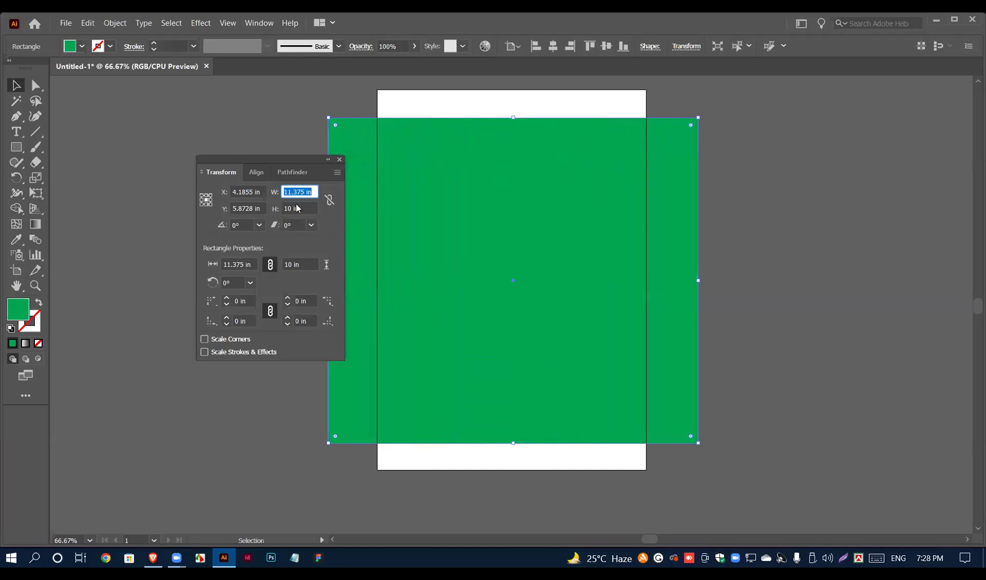
pyautogui.click(336, 173)
pyautogui.click(339, 160)
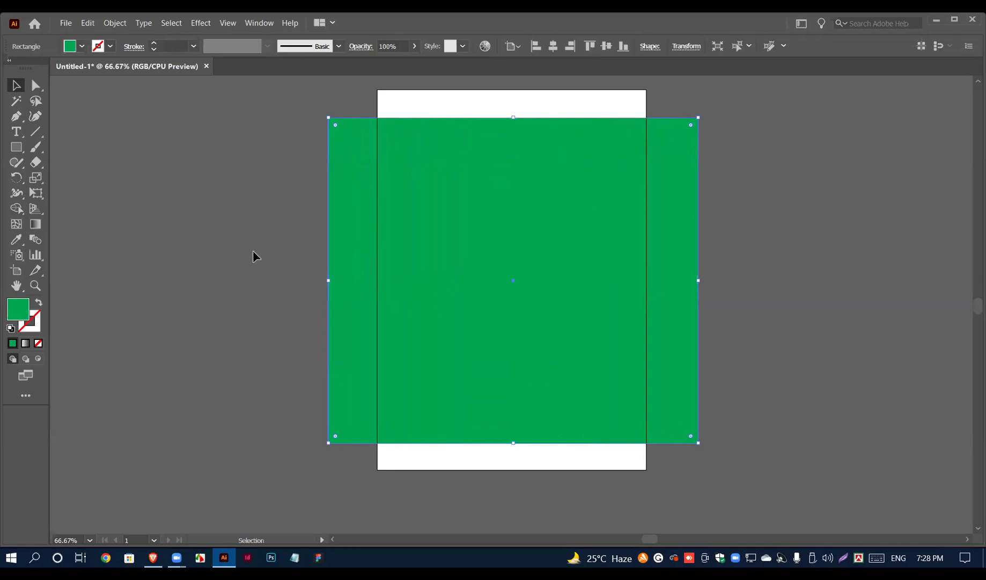
# Step: Switch to the browser to check the Duplicating Objects topic in the course outline PDF and close the class group chat
pyautogui.click(156, 556)
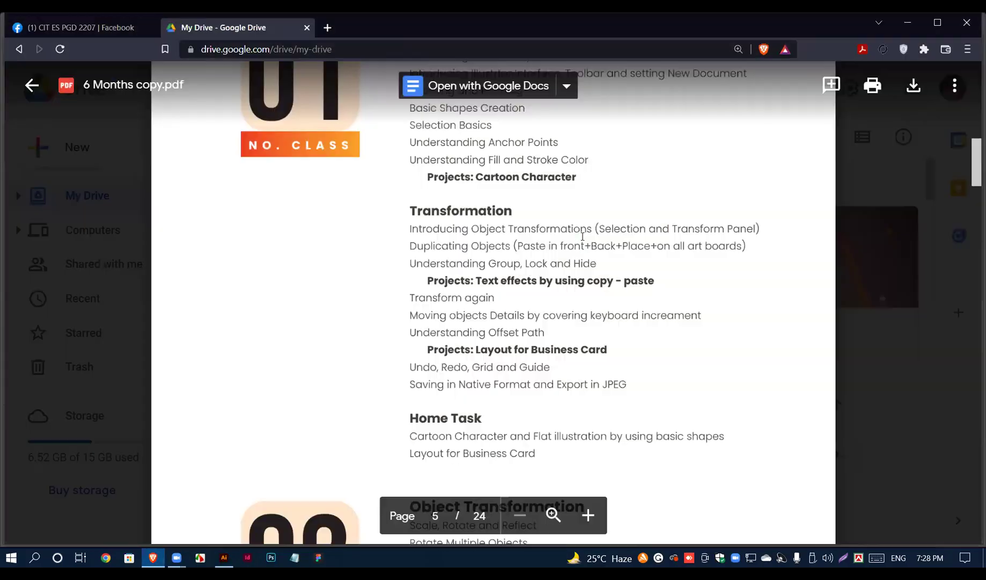
pyautogui.moveTo(411, 246); pyautogui.dragTo(510, 246)
pyautogui.click(489, 245)
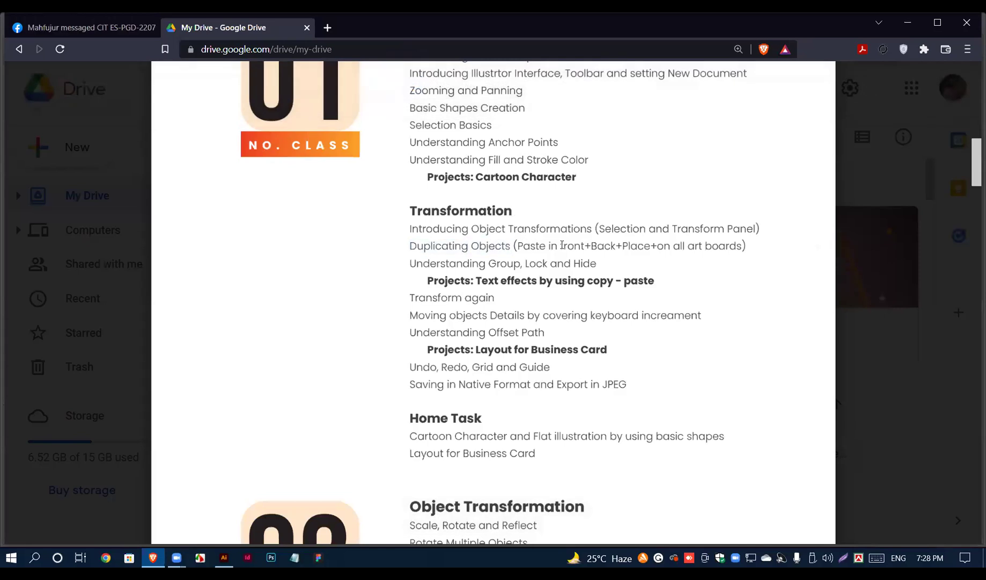
pyautogui.click(124, 28)
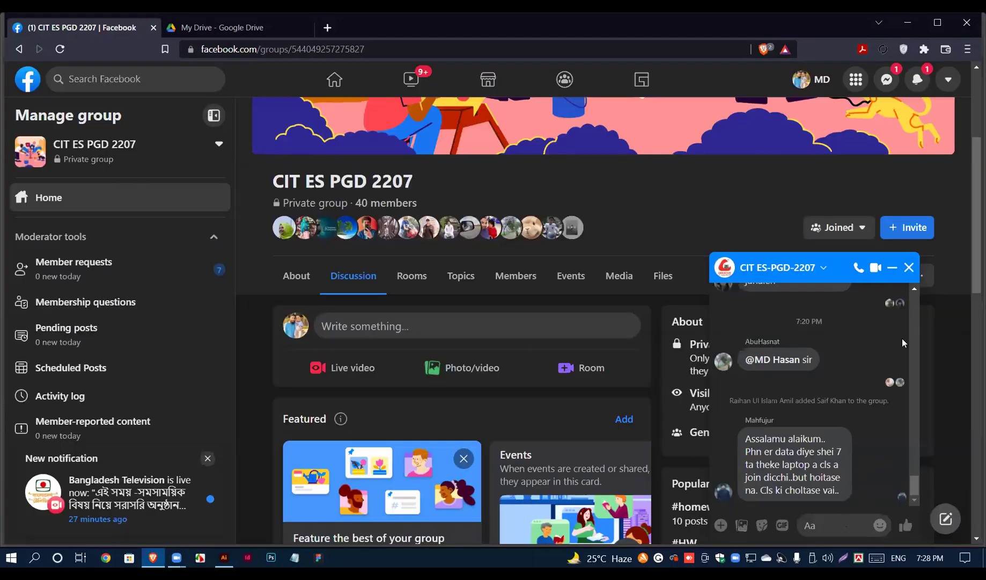
pyautogui.click(909, 267)
pyautogui.click(909, 22)
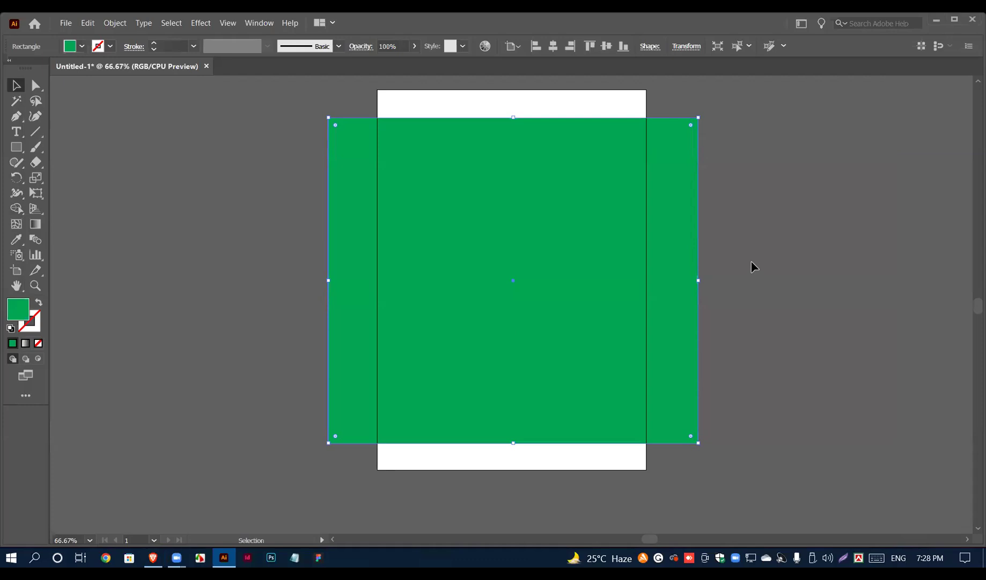
# Step: Try pulling a copy of the green rectangle out beyond the artboard's right edge and delete that copy
pyautogui.scroll(-2, 628, 290)
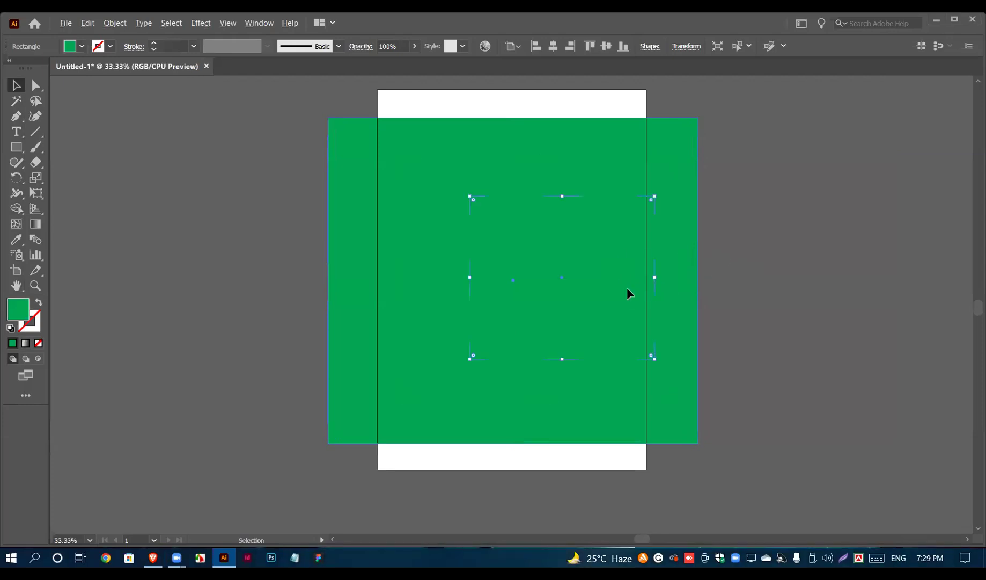
pyautogui.scroll(-1, 626, 287)
pyautogui.click(732, 280)
pyautogui.click(588, 274)
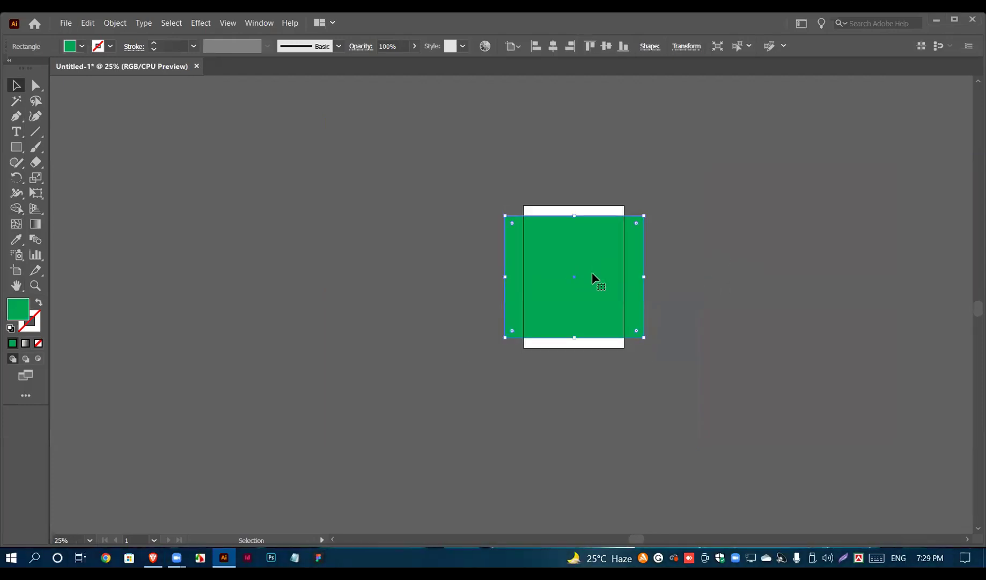
pyautogui.moveTo(588, 290); pyautogui.dragTo(723, 287)
pyautogui.press('Delete')
# Step: Switch to the browser and review the outline's methods for duplicating objects: paste in front, back, place and on all artboards
pyautogui.click(150, 557)
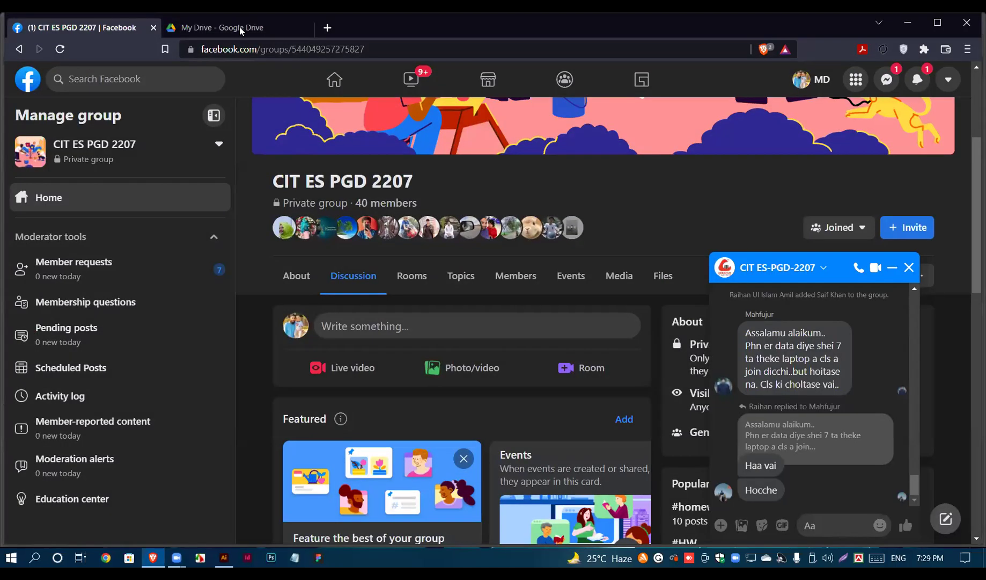
pyautogui.hotkey('ctrl', 'Tab')
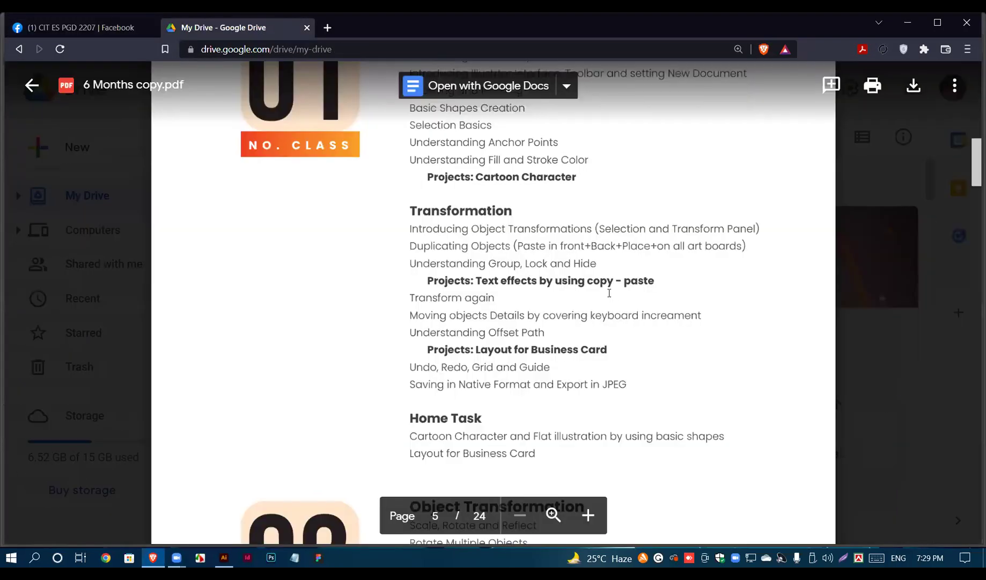
pyautogui.doubleClick(582, 247)
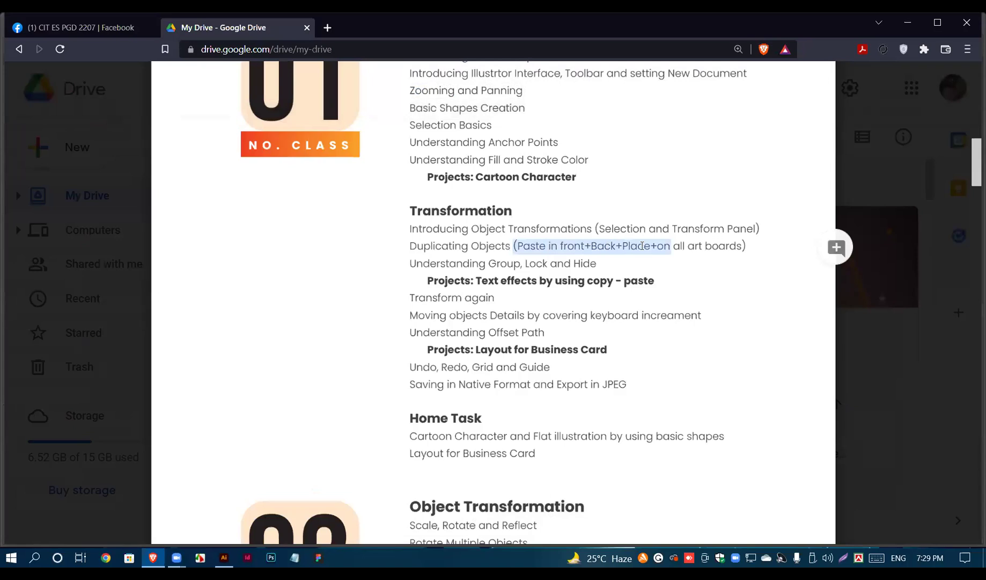
pyautogui.click(623, 249)
pyautogui.doubleClick(634, 246)
pyautogui.click(673, 246)
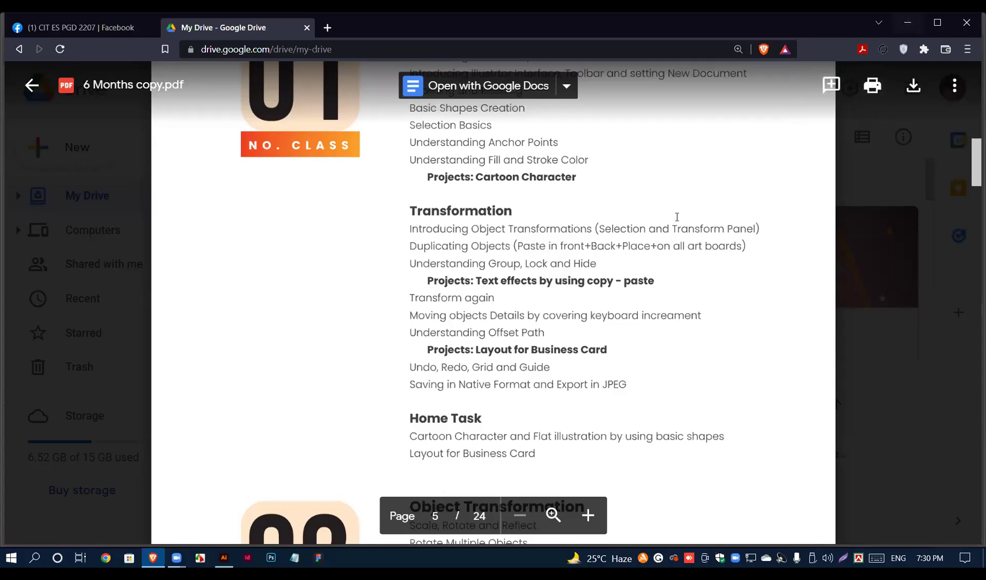
pyautogui.doubleClick(520, 248)
pyautogui.moveTo(581, 248); pyautogui.dragTo(671, 247)
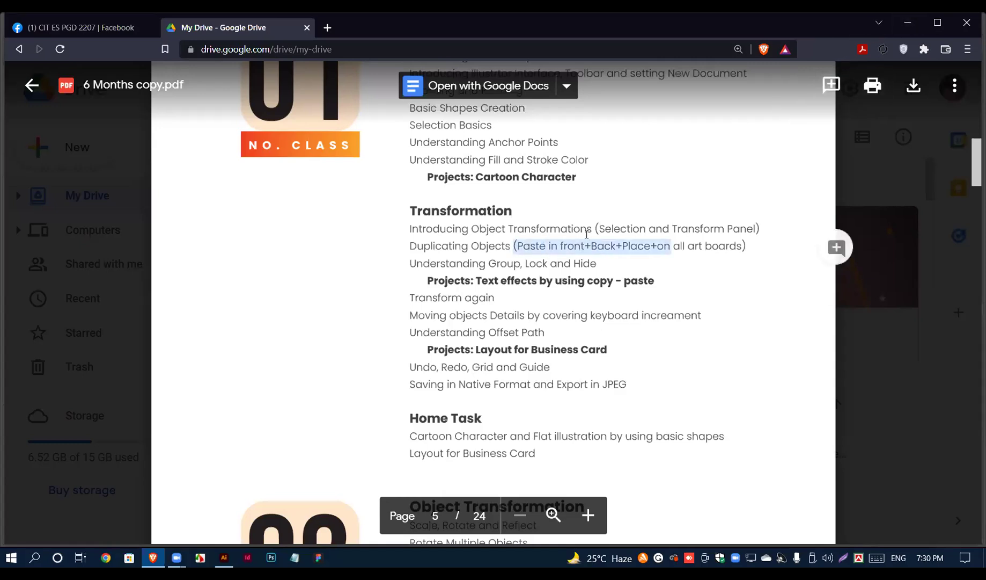
pyautogui.click(908, 22)
# Step: Move the green rectangle completely off the artboard to its left side
pyautogui.moveTo(579, 280); pyautogui.dragTo(439, 288)
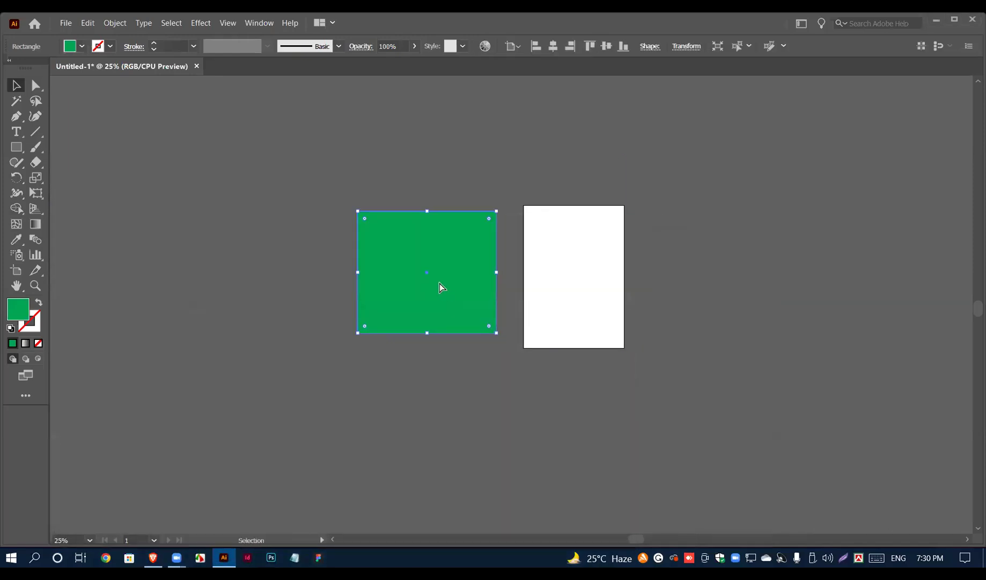
pyautogui.hotkey('ctrl', '+')
pyautogui.hotkey('ctrl', '+')
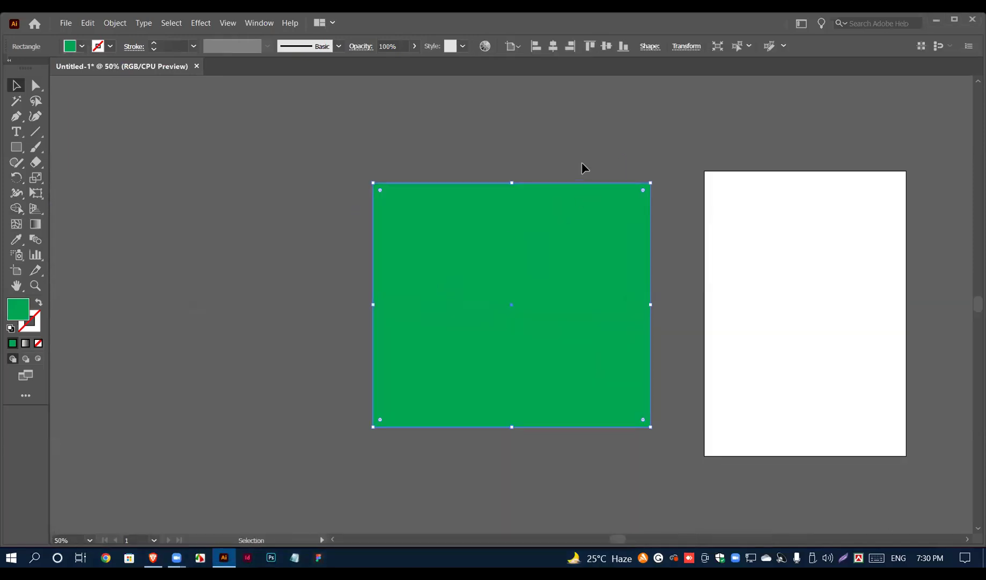
# Step: Paste a copy of the green rectangle in front of the original and fill the copy with red
pyautogui.click(582, 161)
pyautogui.click(537, 269)
pyautogui.press('a')
pyautogui.press('v')
pyautogui.press('a')
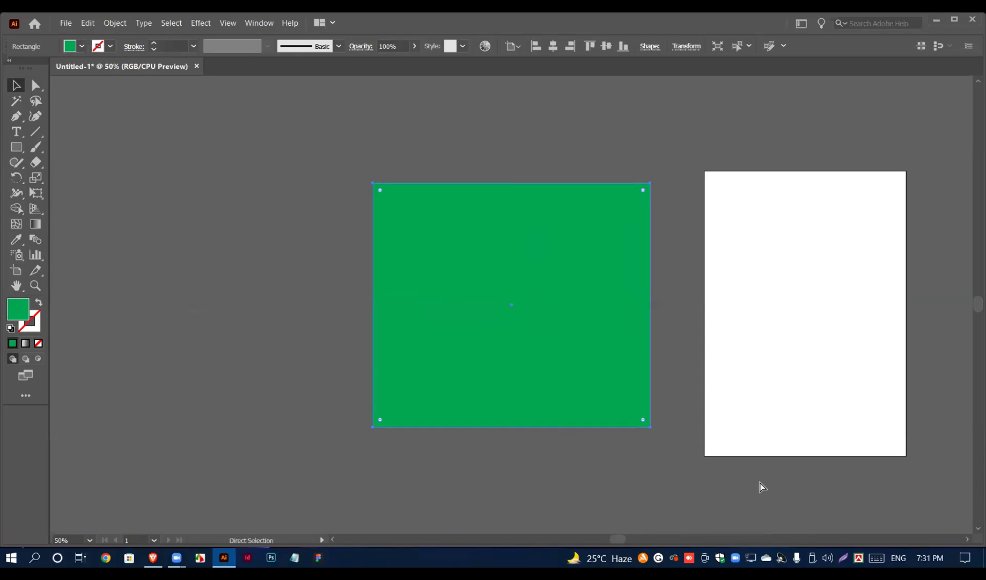
pyautogui.press('v')
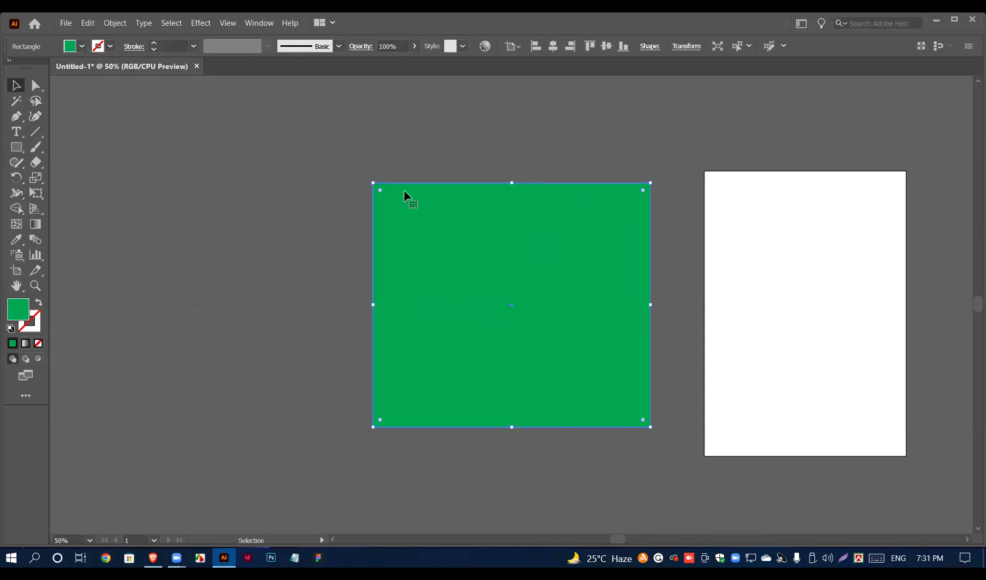
pyautogui.click(80, 47)
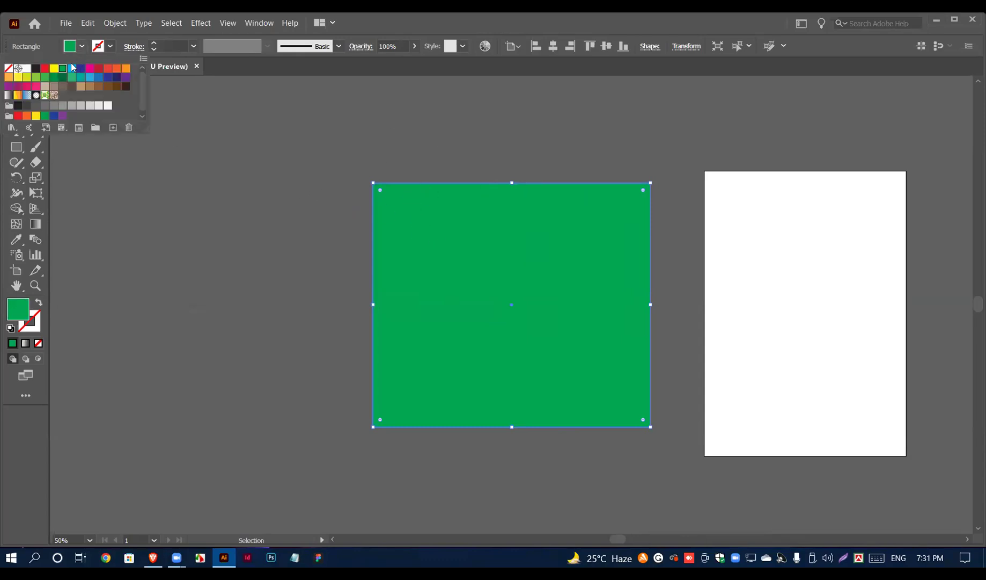
pyautogui.click(45, 68)
pyautogui.click(533, 129)
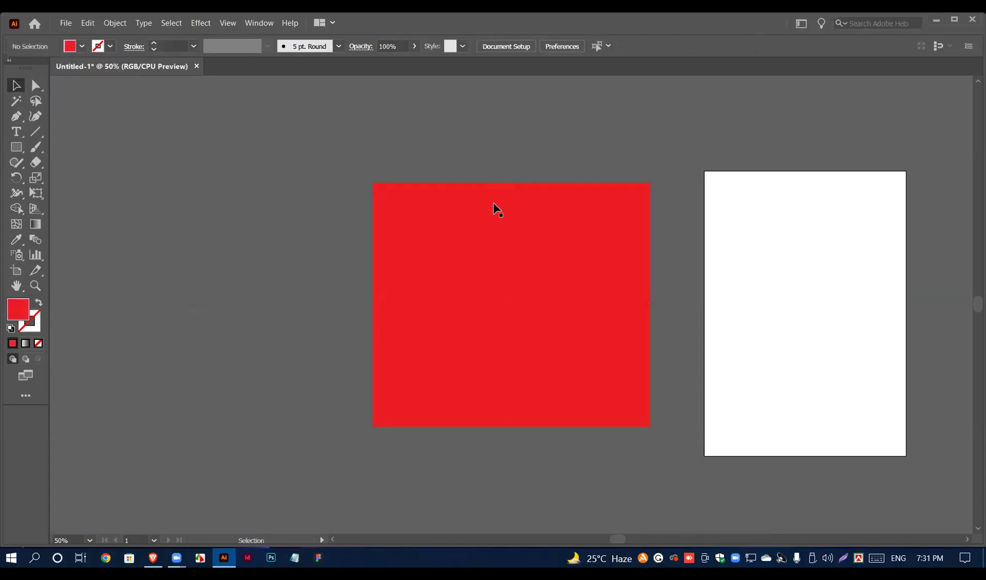
# Step: Shift the red copy slightly right to expose the green original behind it and delete the red copy
pyautogui.moveTo(466, 246); pyautogui.dragTo(497, 247)
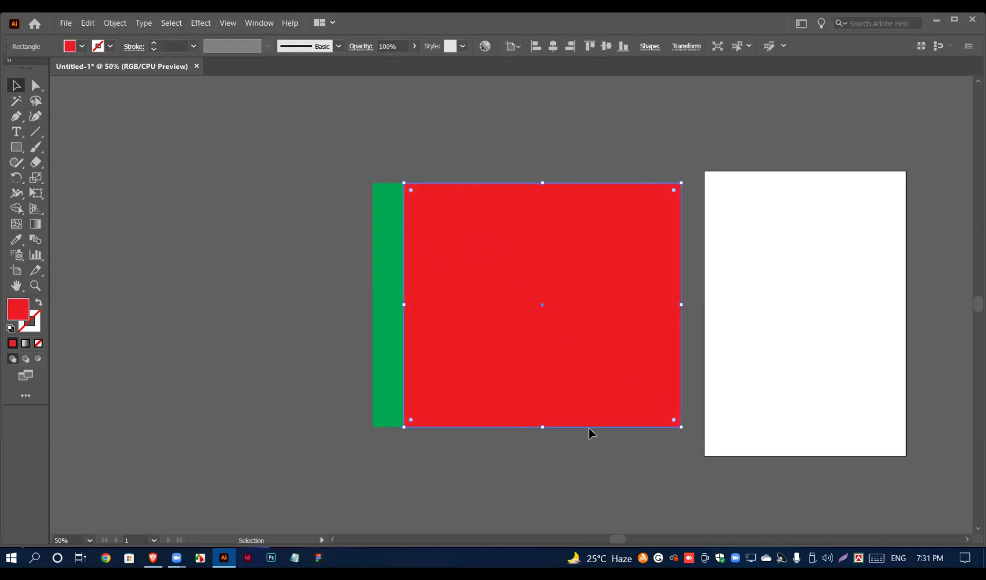
pyautogui.scroll(-1, 475, 397)
pyautogui.scroll(1, 630, 416)
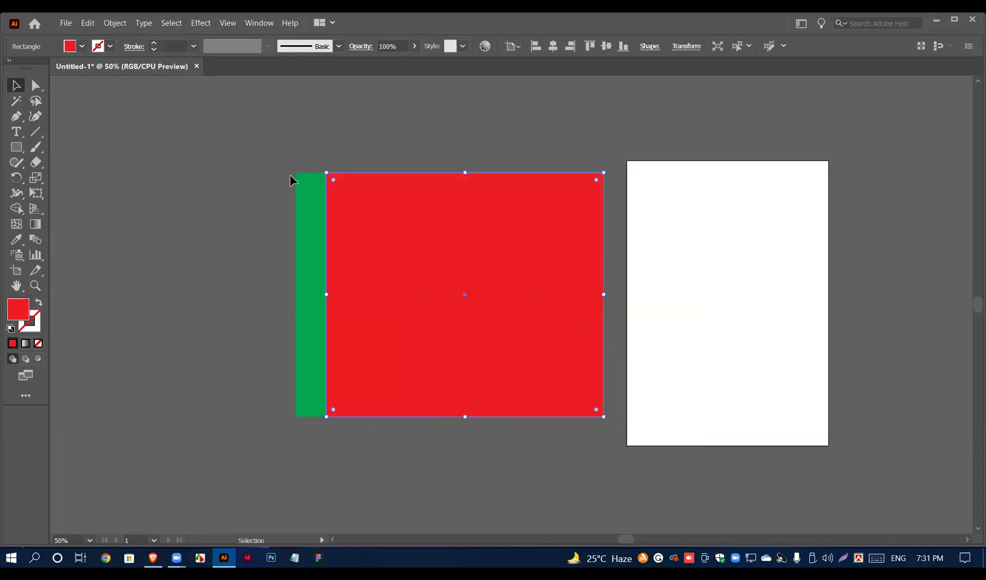
pyautogui.scroll(1, 322, 175)
pyautogui.scroll(-1, 389, 194)
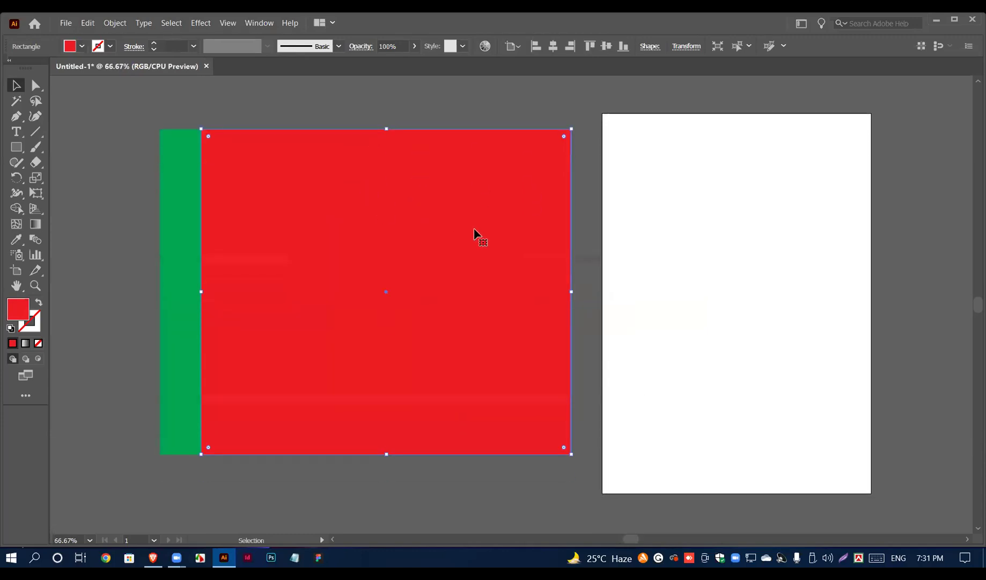
pyautogui.press('space')
pyautogui.moveTo(742, 330); pyautogui.dragTo(668, 321)
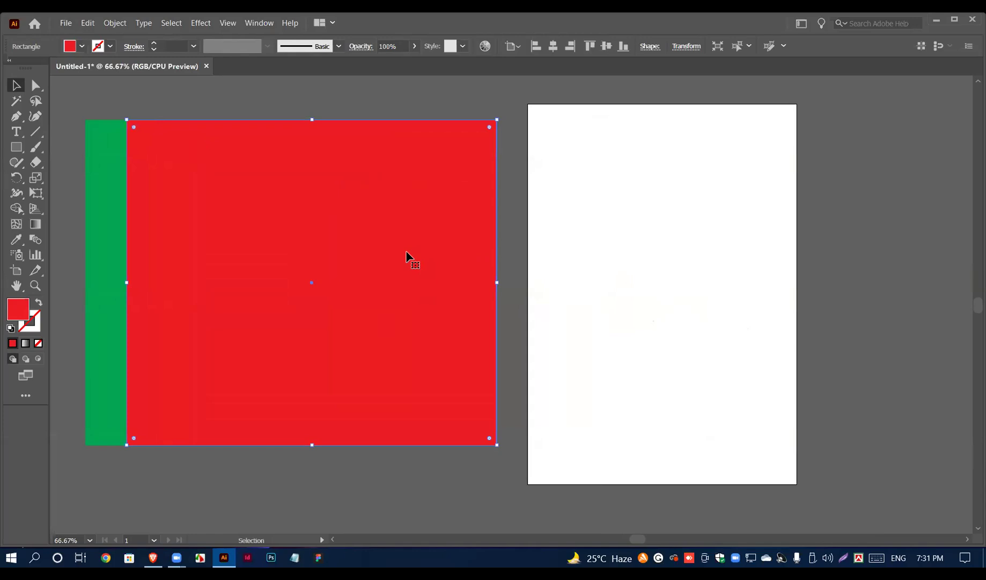
pyautogui.press('Delete')
# Step: Paste another copy of the green rectangle in front and nudge it straight down in large increments
pyautogui.click(312, 250)
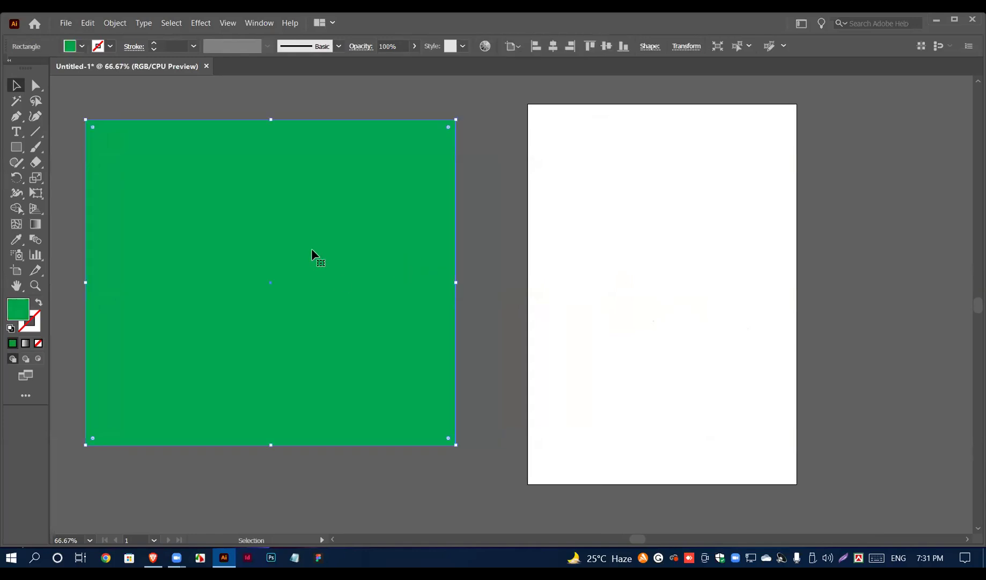
pyautogui.press('a')
pyautogui.press('v')
pyautogui.press('a')
pyautogui.press('v')
pyautogui.hotkey('shift', 'Down')
pyautogui.hotkey('shift', 'Down')
pyautogui.hotkey('shift', 'Down')
pyautogui.hotkey('shift', 'Down')
pyautogui.hotkey('shift', 'Down')
pyautogui.hotkey('shift', 'Down')
pyautogui.hotkey('shift', 'Down')
pyautogui.hotkey('shift', 'Down')
pyautogui.hotkey('shift', 'Down')
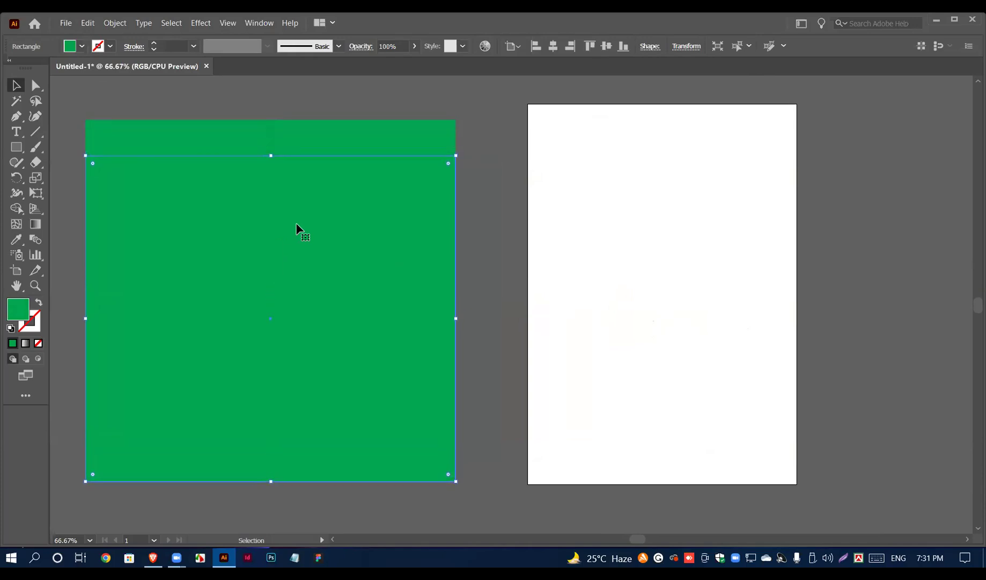
# Step: Fill the lowered front copy with yellow and delete it
pyautogui.click(81, 46)
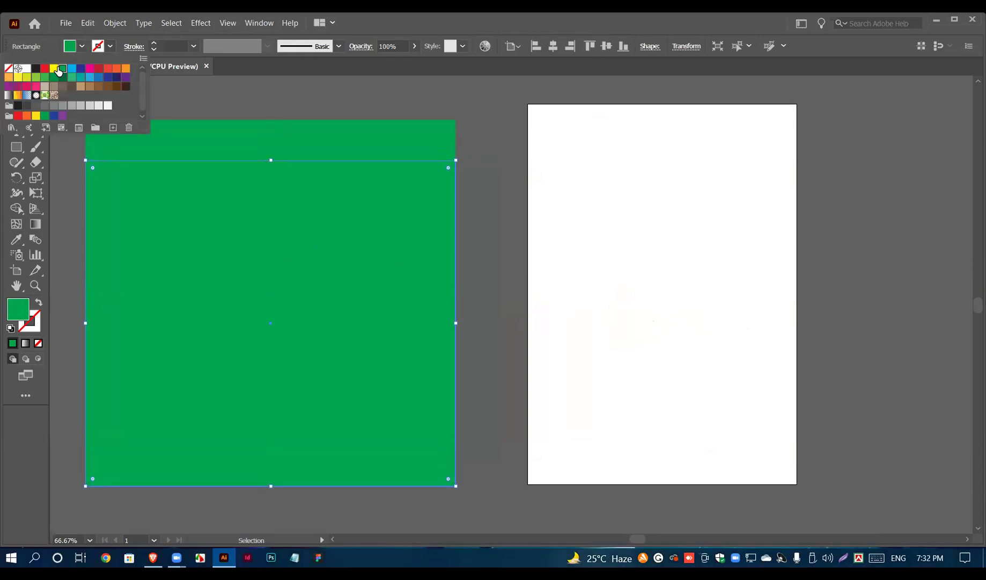
pyautogui.click(53, 68)
pyautogui.click(513, 131)
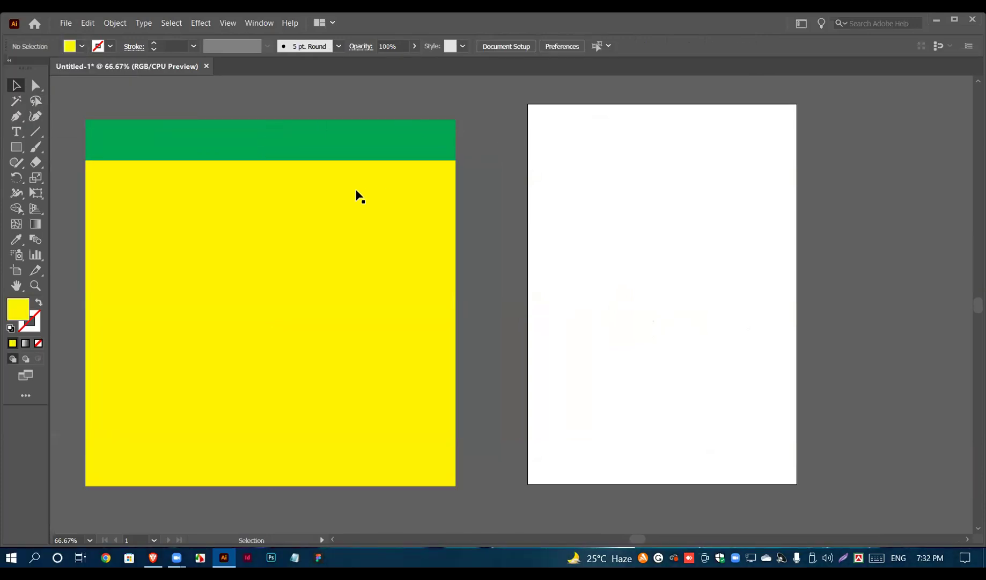
pyautogui.click(332, 168)
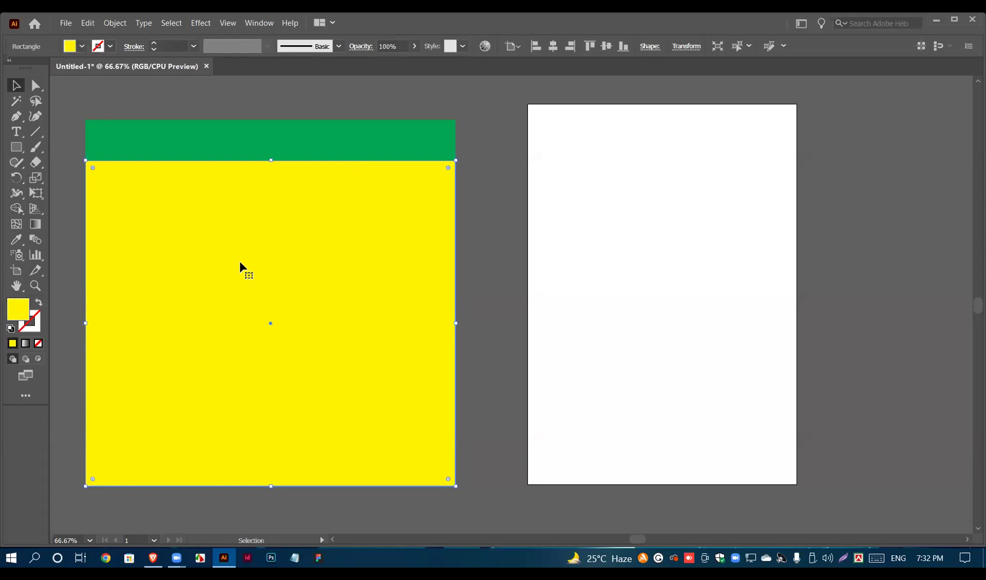
pyautogui.press('Delete')
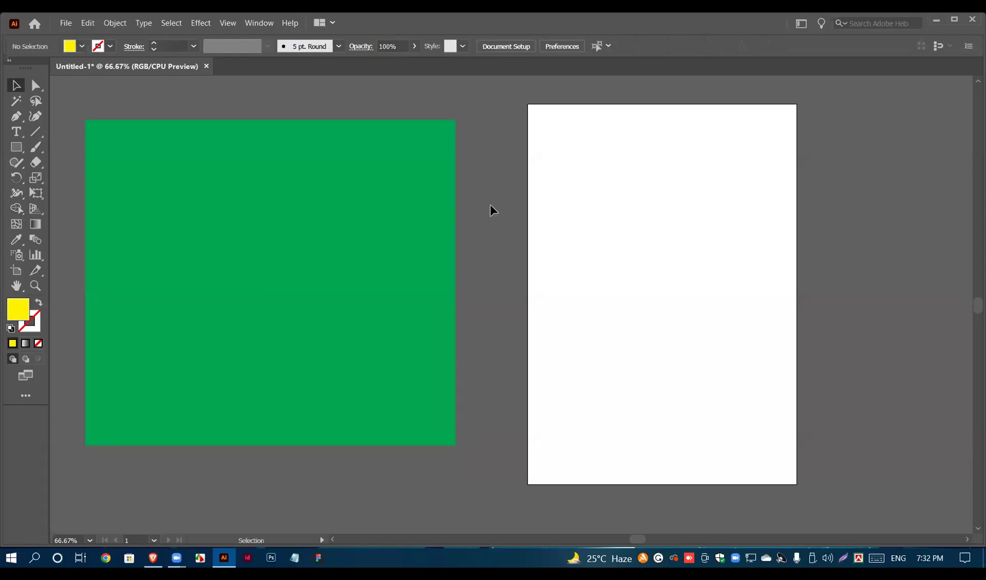
# Step: Paste a copy of the green rectangle behind the original and fill the copy with yellow
pyautogui.click(361, 237)
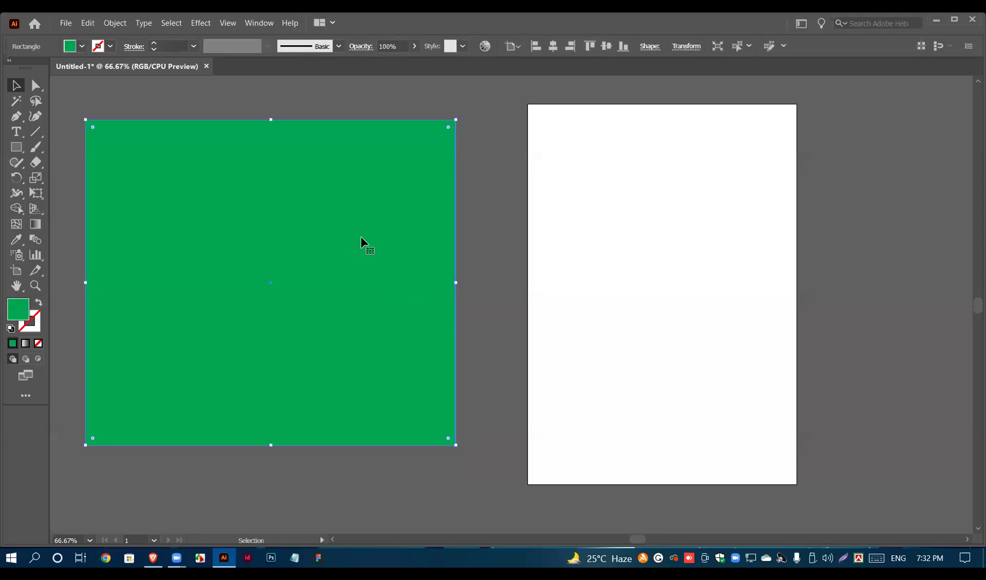
pyautogui.press('a')
pyautogui.press('v')
pyautogui.press('a')
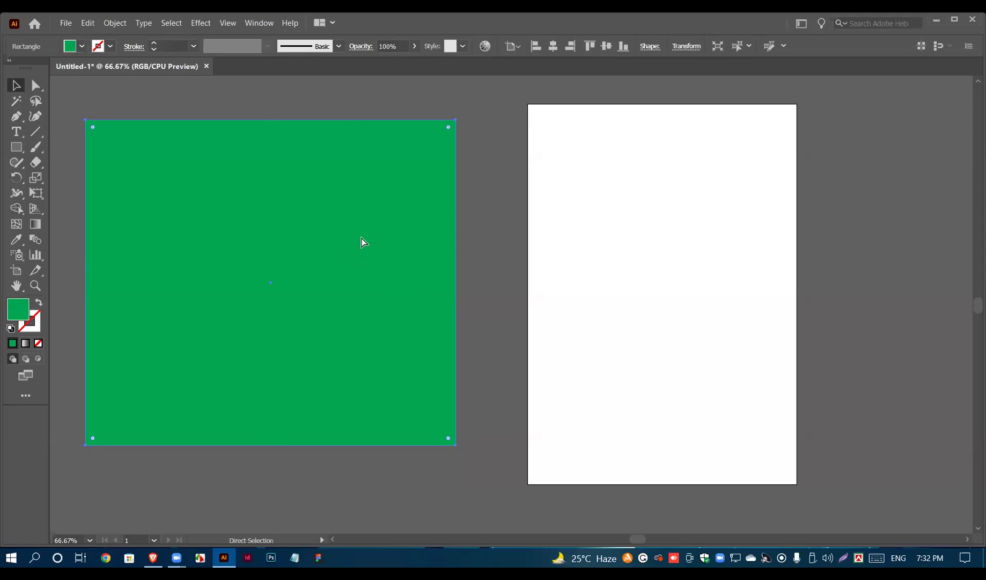
pyautogui.press('v')
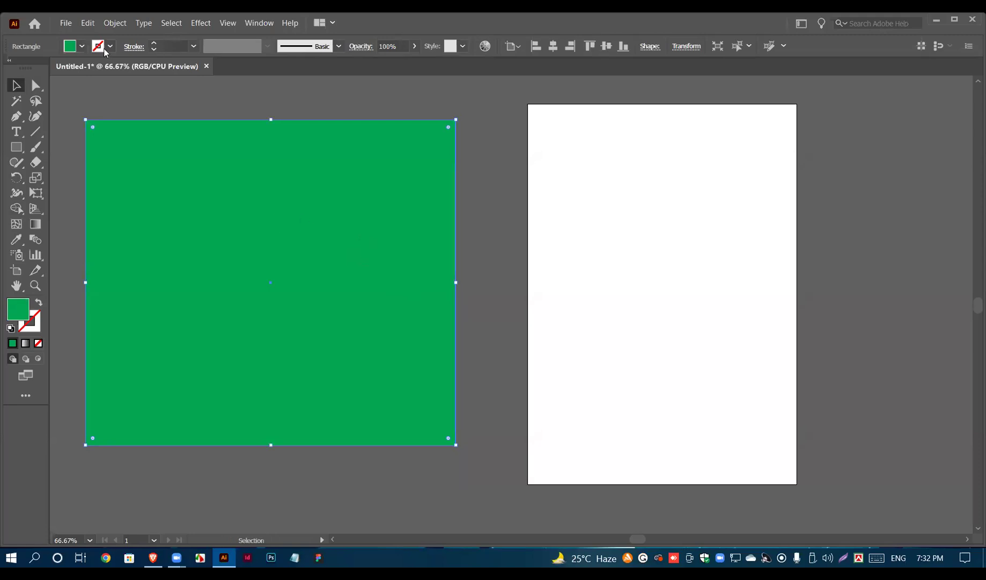
pyautogui.click(81, 47)
pyautogui.click(59, 73)
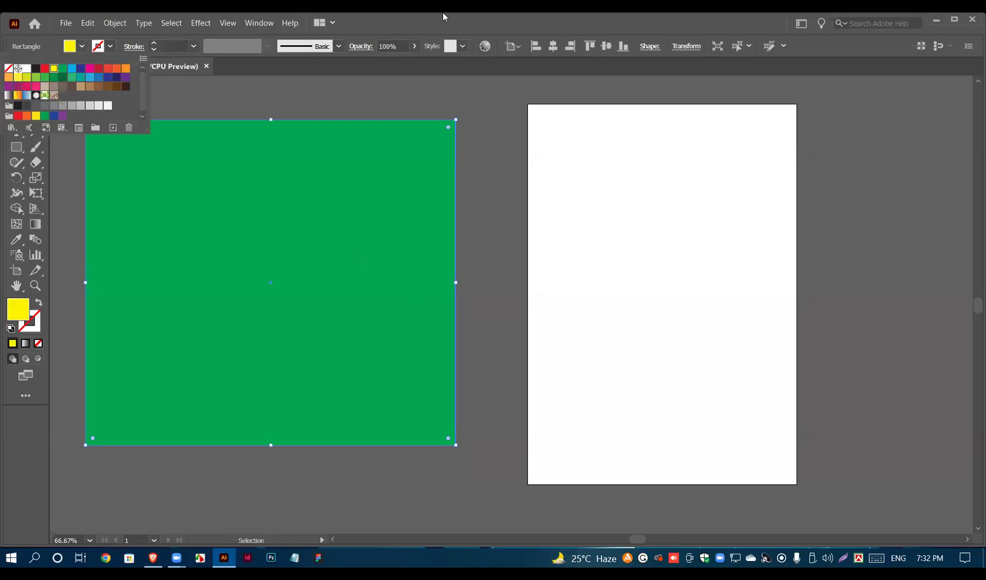
# Step: Nudge the yellow copy straight down in large increments so a strip extends below the green rectangle
pyautogui.hotkey('shift', 'Down')
pyautogui.hotkey('shift', 'Down')
pyautogui.hotkey('shift', 'Down')
pyautogui.hotkey('shift', 'Down')
pyautogui.hotkey('shift', 'Down')
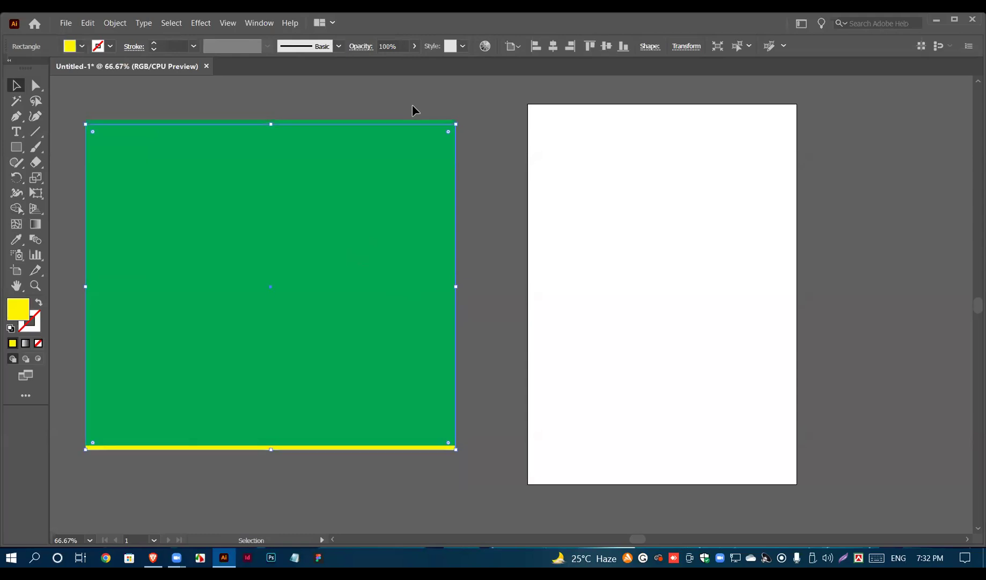
pyautogui.hotkey('shift', 'Down')
pyautogui.hotkey('shift', 'Down')
pyautogui.hotkey('shift', 'Down')
pyautogui.hotkey('shift', 'Down')
pyautogui.hotkey('shift', 'Down')
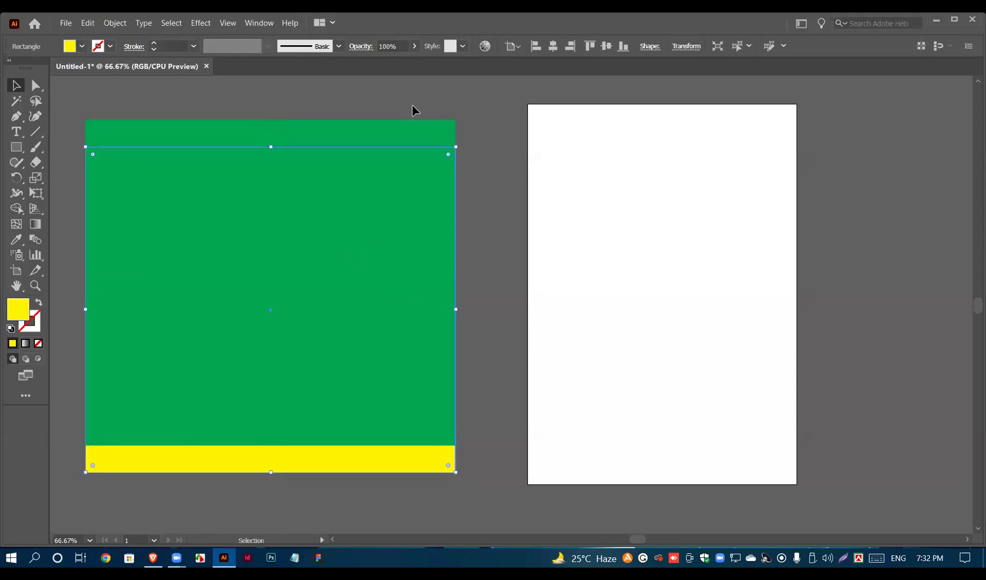
# Step: Nudge the yellow copy up and down in large increments behind the green rectangle and delete it
pyautogui.hotkey('shift', 'Up')
pyautogui.hotkey('shift', 'Up')
pyautogui.hotkey('shift', 'Up')
pyautogui.hotkey('shift', 'Down')
pyautogui.click(508, 296)
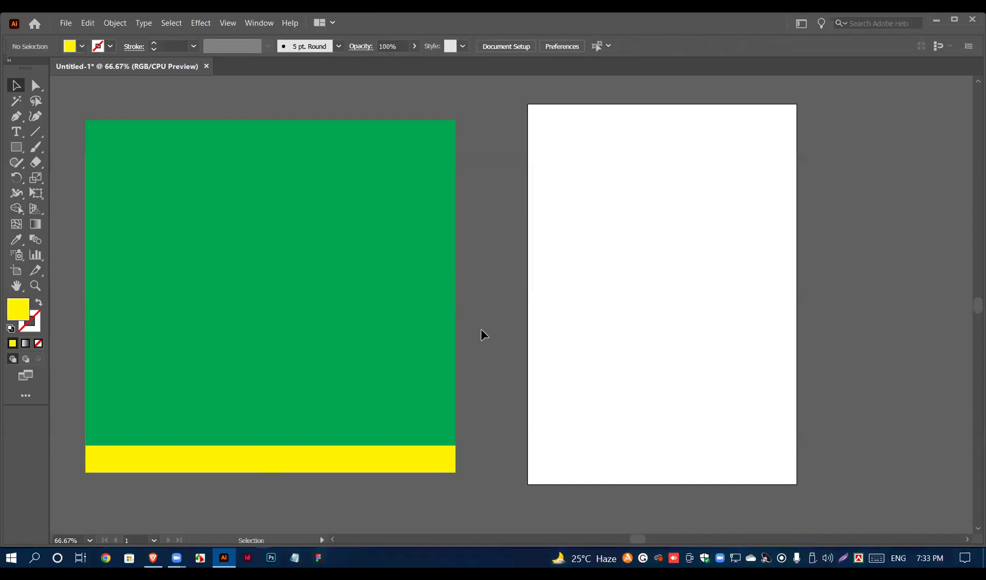
pyautogui.click(370, 455)
pyautogui.press('Delete')
# Step: Move the green rectangle up and to the left and paste a regular copy of it
pyautogui.click(369, 402)
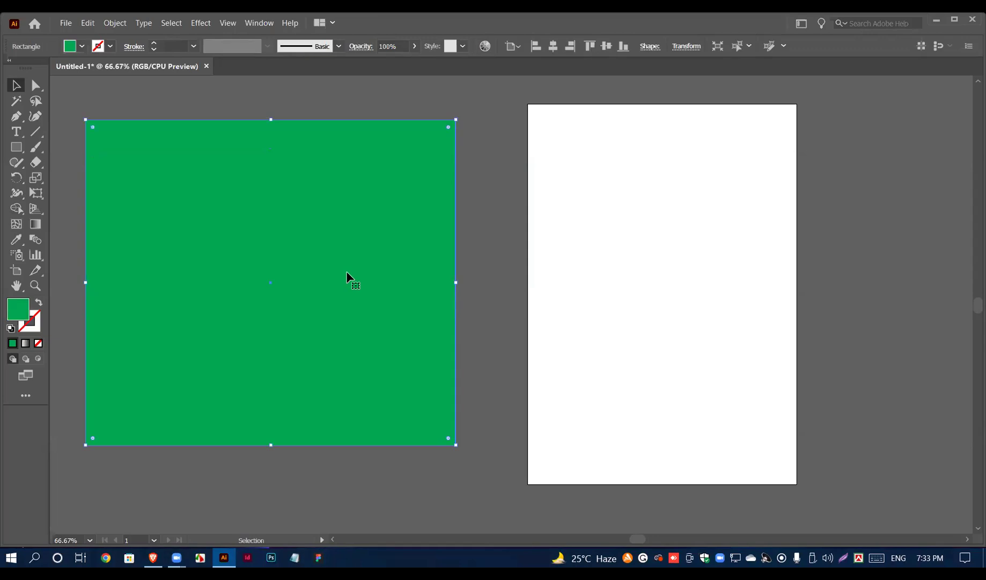
pyautogui.moveTo(345, 282); pyautogui.dragTo(316, 245)
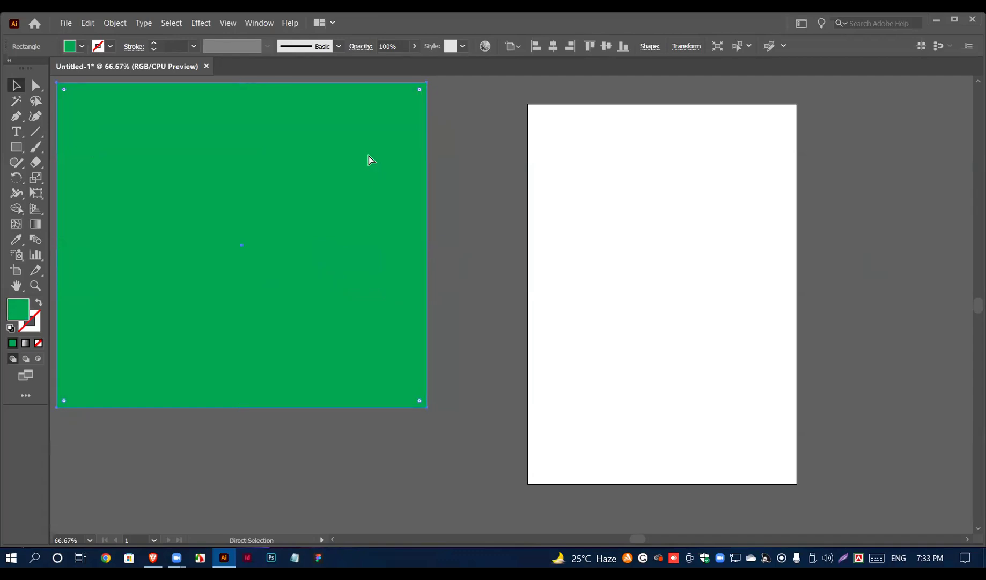
pyautogui.hotkey('ctrl', 'v')
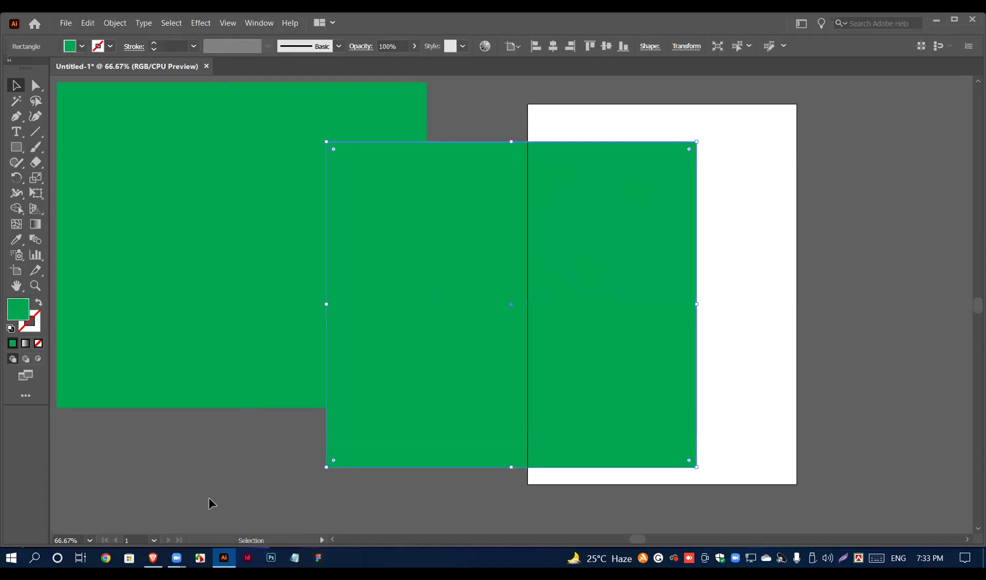
# Step: Switch to the browser, review the Transformation topics on duplicating, grouping, locking and hiding in 6 Months copy.pdf, and return to Illustrator
pyautogui.click(153, 558)
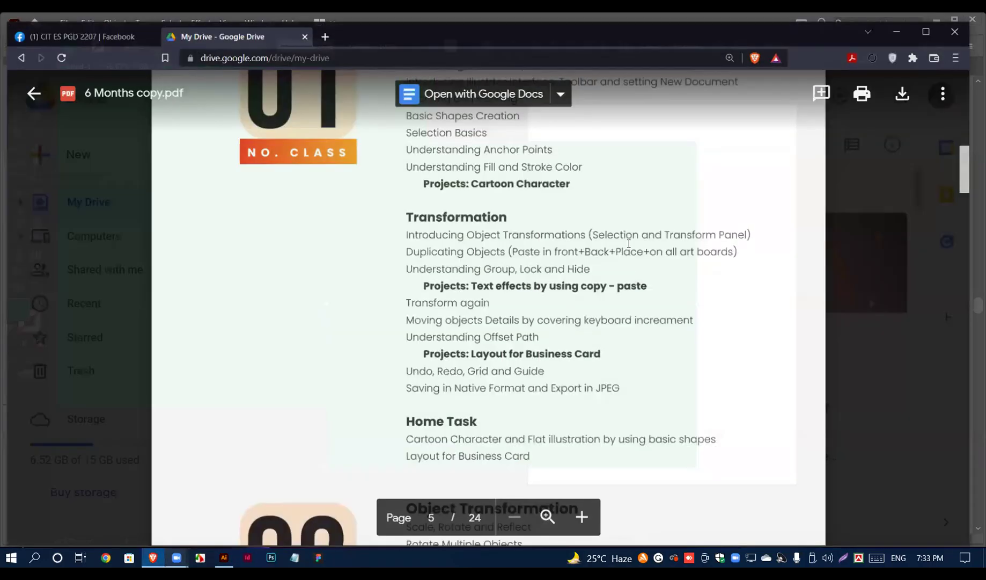
pyautogui.moveTo(411, 263); pyautogui.dragTo(523, 265)
pyautogui.click(534, 265)
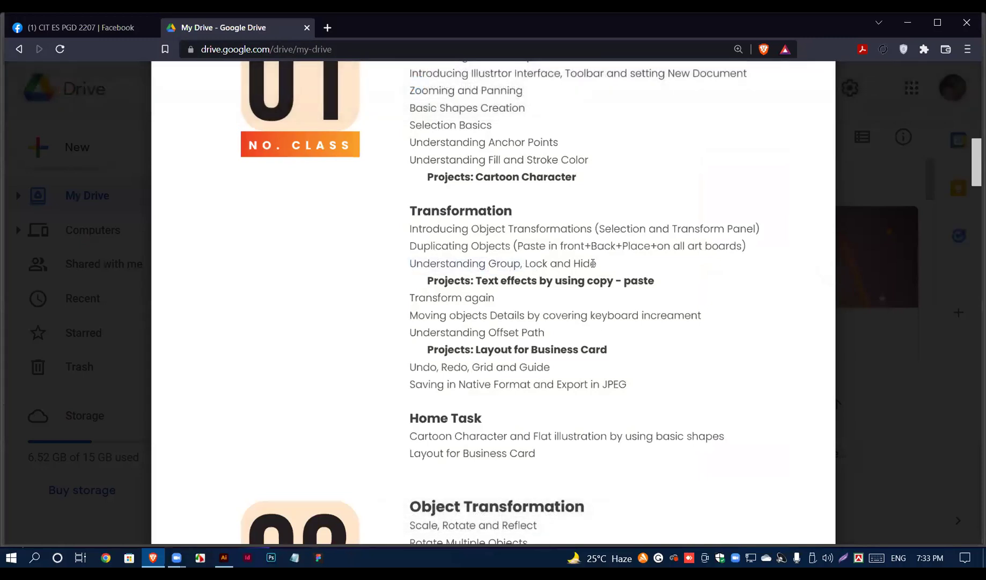
pyautogui.moveTo(740, 244); pyautogui.dragTo(435, 230)
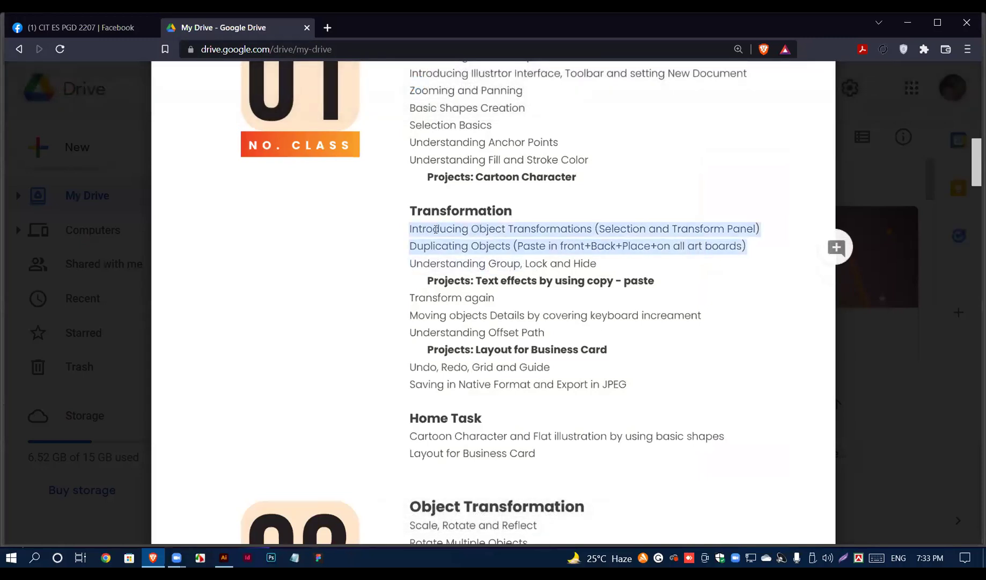
pyautogui.click(466, 230)
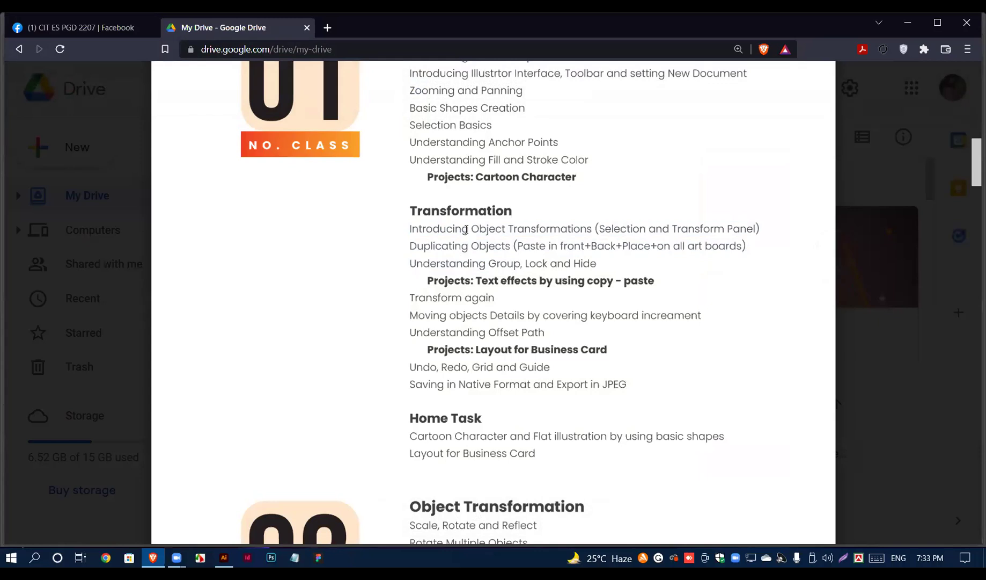
pyautogui.doubleClick(450, 264)
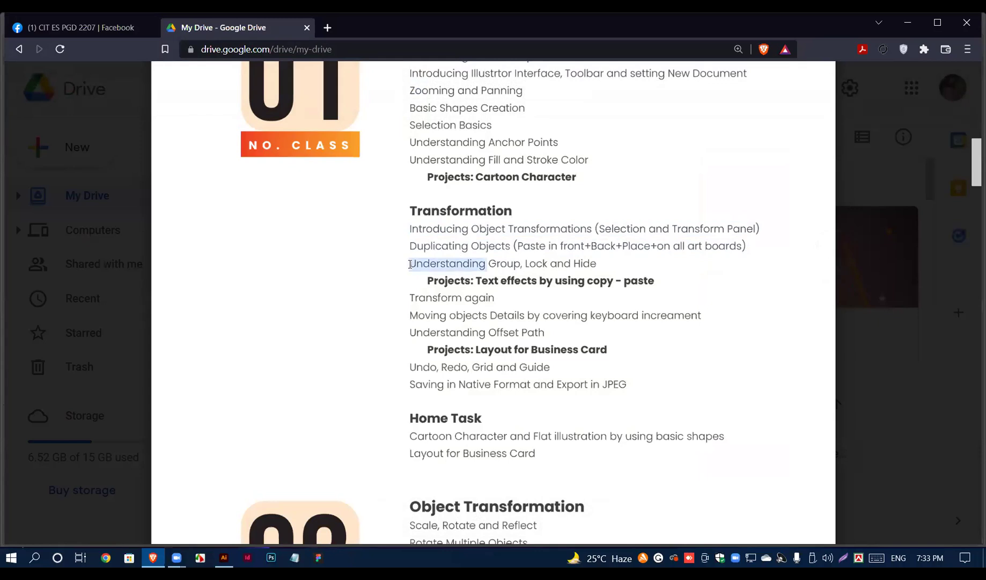
pyautogui.click(517, 262)
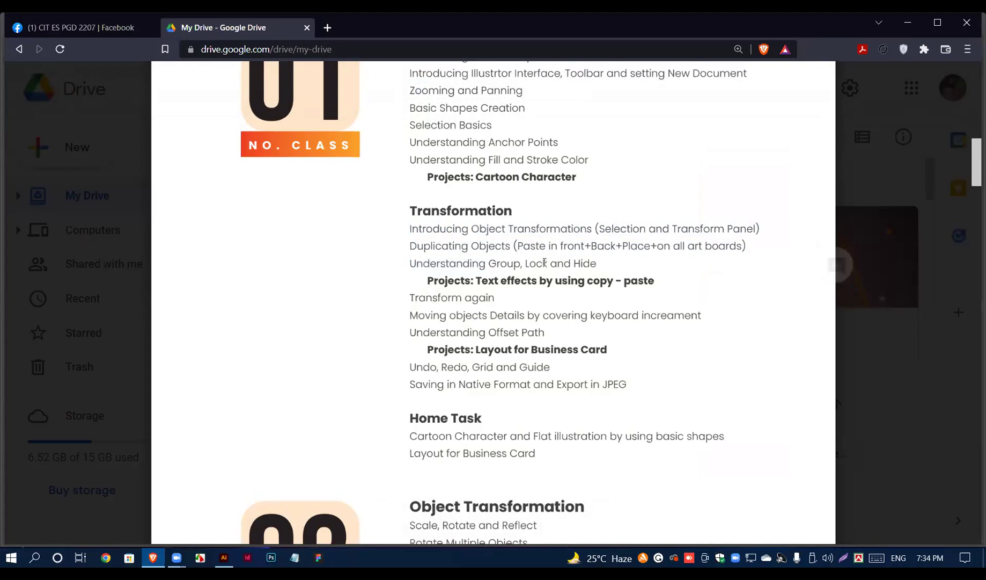
pyautogui.click(907, 22)
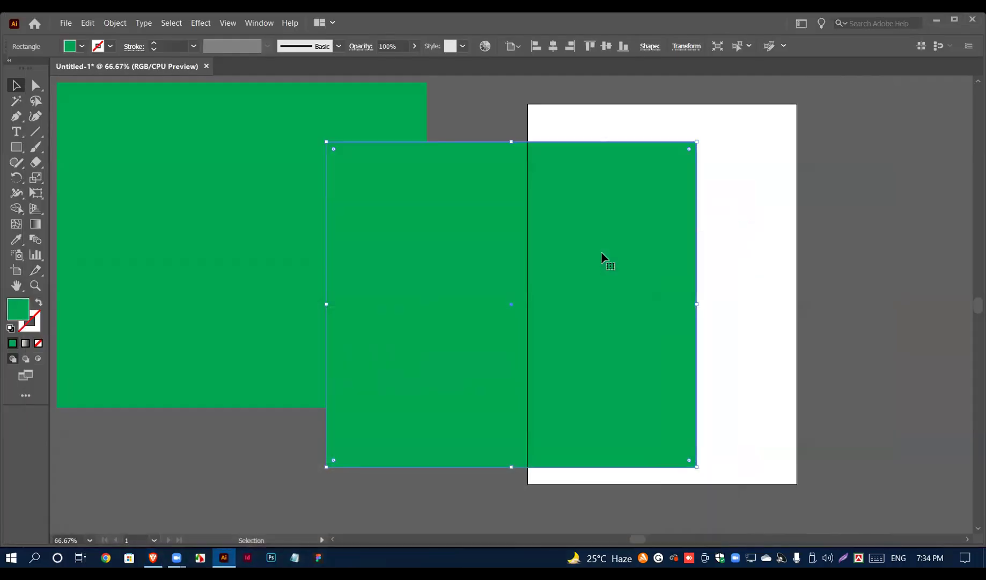
# Step: Delete both green rectangles to clear the canvas
pyautogui.press('Delete')
pyautogui.click(395, 198)
pyautogui.press('Delete')
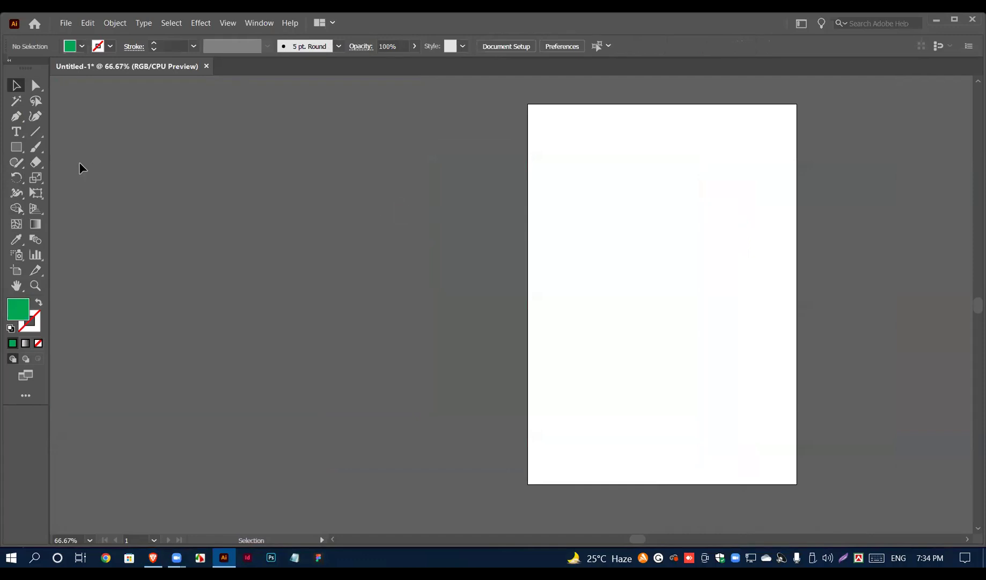
# Step: Draw a small green square on the empty canvas beside the artboard
pyautogui.click(25, 151)
pyautogui.moveTo(372, 236); pyautogui.dragTo(416, 281)
pyautogui.scroll(2, 422, 265)
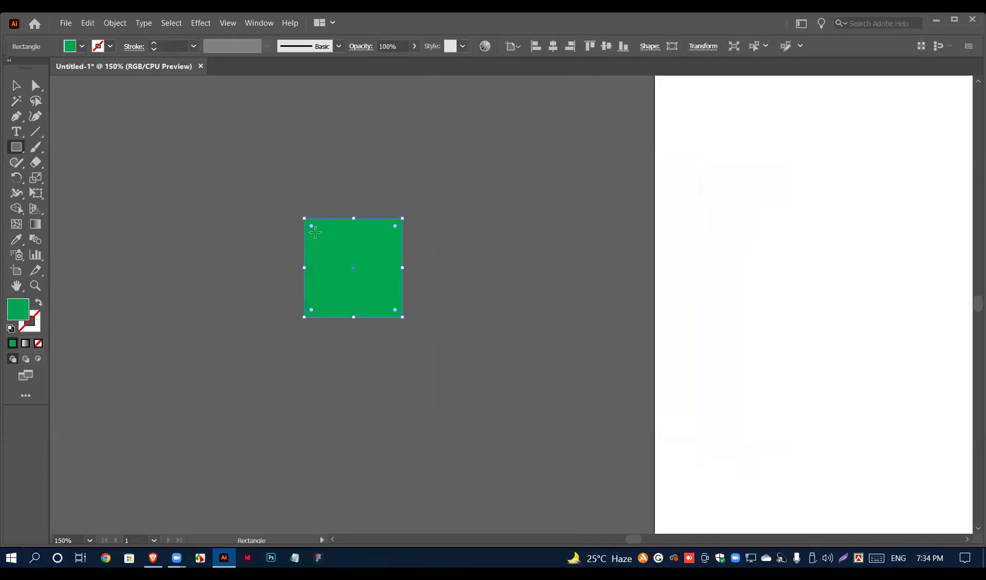
# Step: Duplicate the green square four times, placing the copies around and partly overlapping the original
pyautogui.click(16, 85)
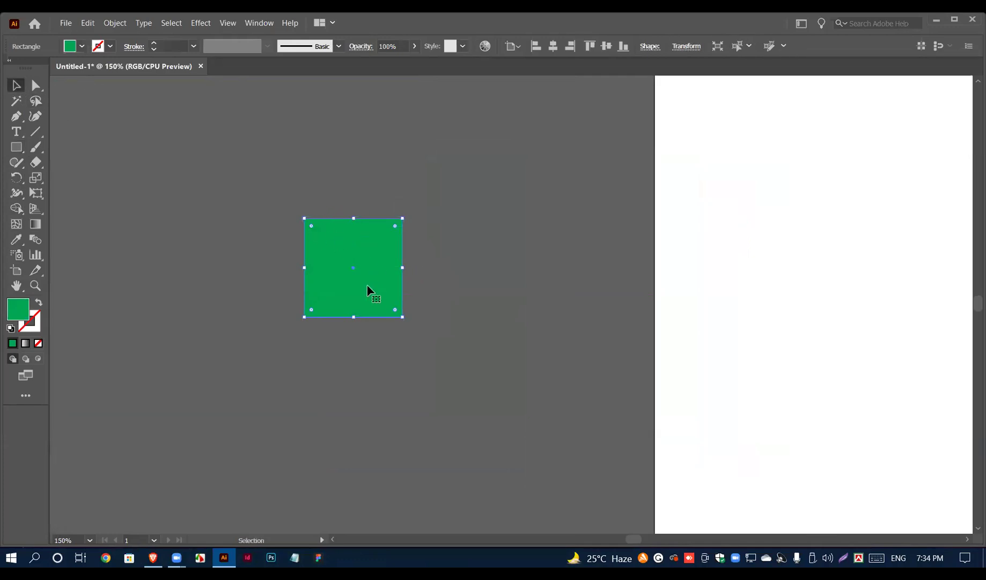
pyautogui.moveTo(373, 288); pyautogui.dragTo(471, 337)
pyautogui.moveTo(449, 303); pyautogui.dragTo(291, 304)
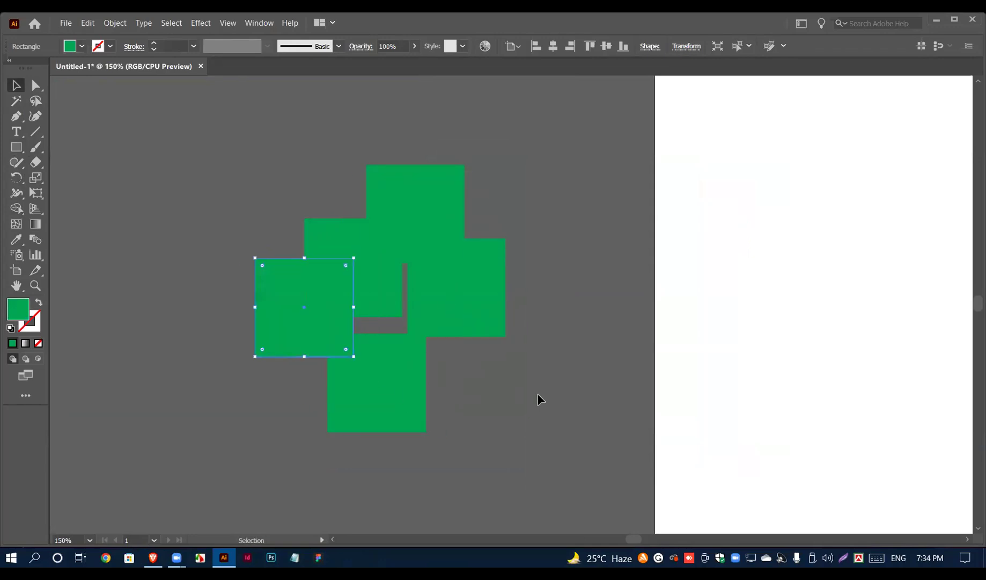
pyautogui.click(538, 397)
# Step: Fill the original square with yellow and the uppermost copy with light blue
pyautogui.click(329, 228)
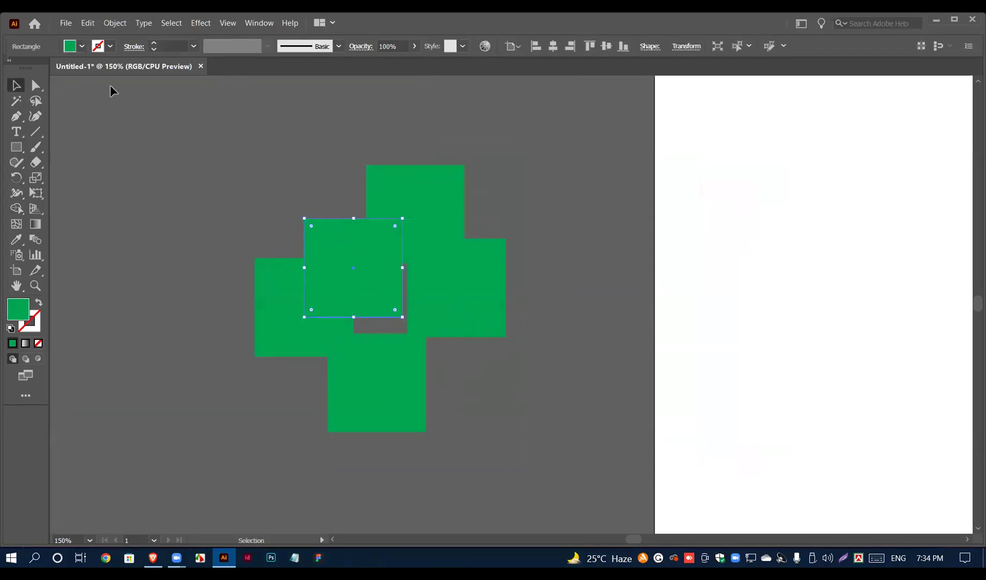
pyautogui.click(83, 46)
pyautogui.click(53, 68)
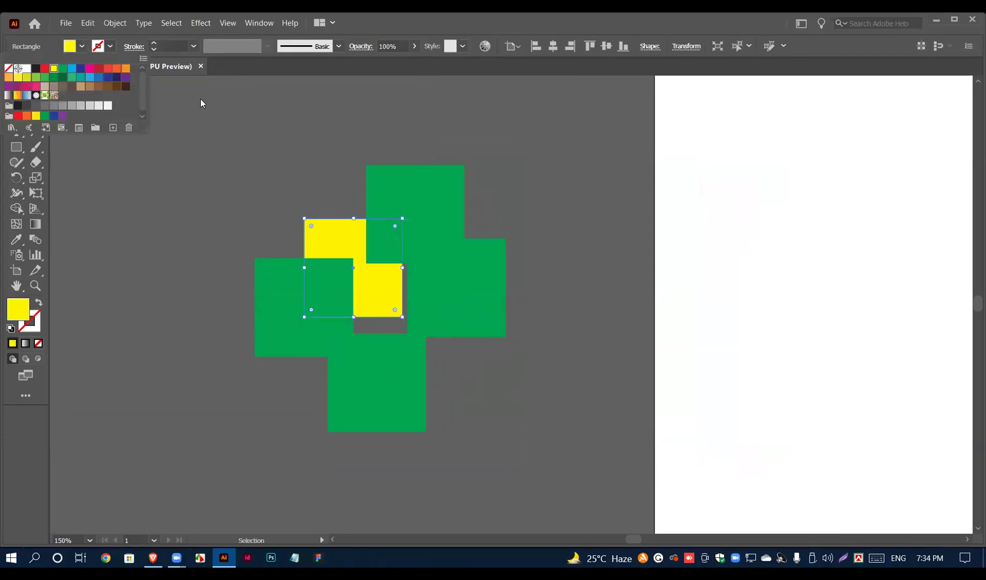
pyautogui.click(410, 183)
pyautogui.click(82, 47)
pyautogui.click(71, 67)
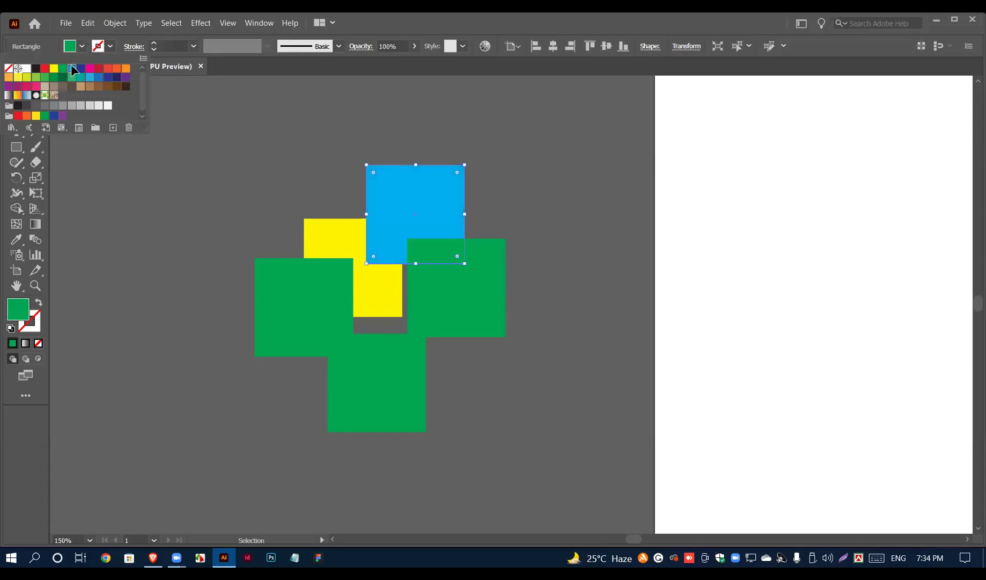
# Step: Fill the right-hand square with dark blue and the lowest square with magenta
pyautogui.click(452, 250)
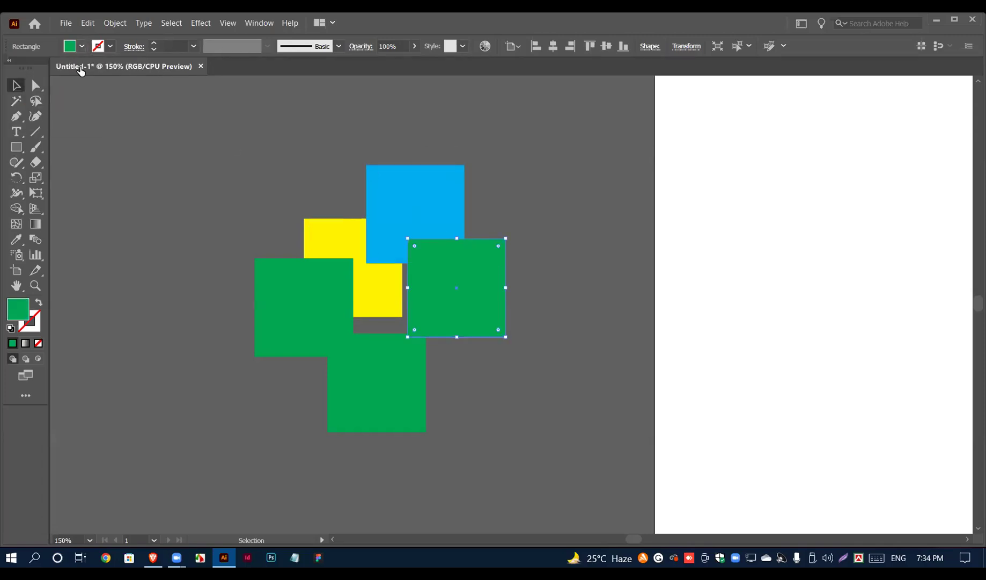
pyautogui.click(82, 47)
pyautogui.click(79, 66)
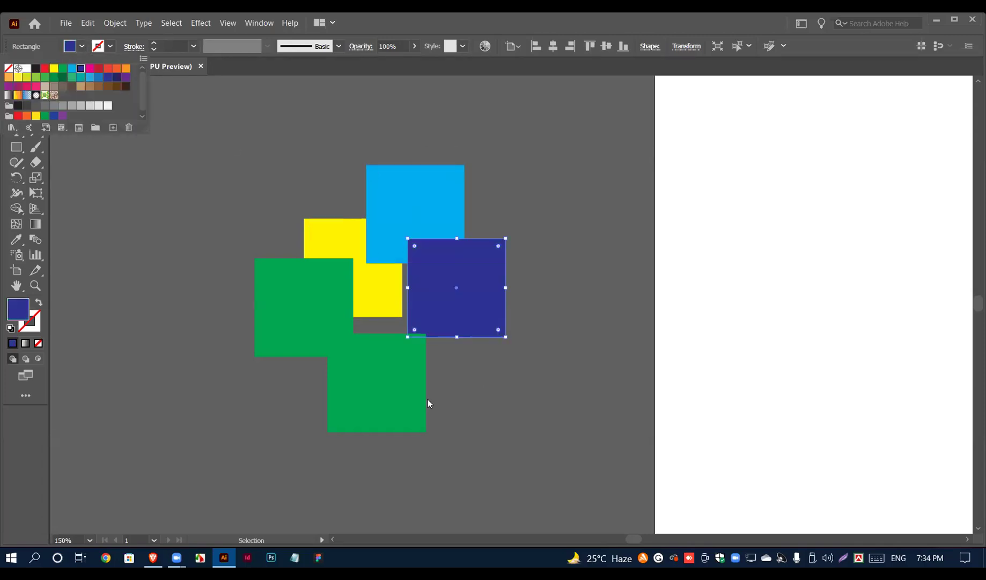
pyautogui.click(333, 373)
pyautogui.click(82, 46)
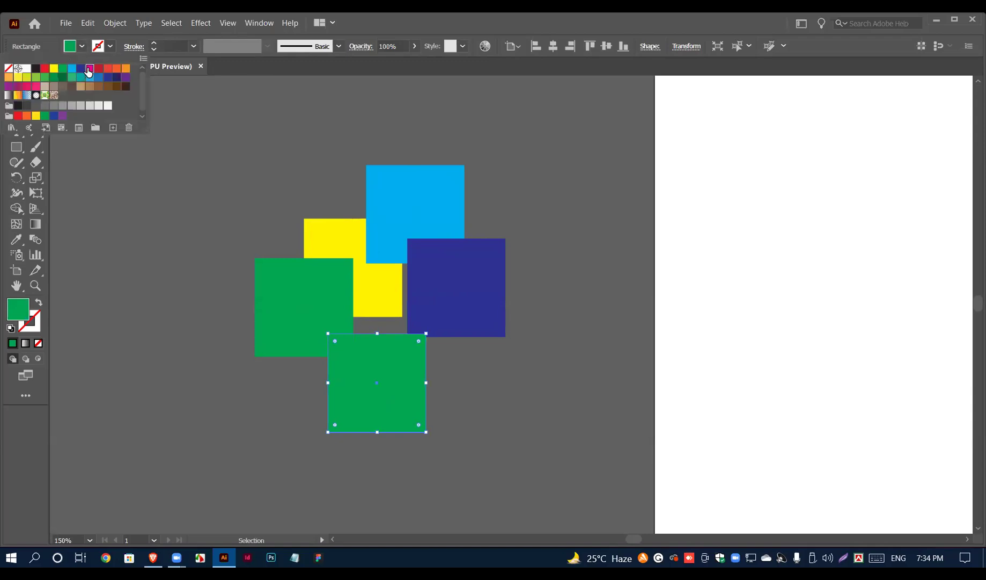
pyautogui.click(88, 70)
pyautogui.click(258, 148)
# Step: Move the yellow, magenta, dark blue and green squares individually to form a tighter overlapping cluster
pyautogui.moveTo(320, 235); pyautogui.dragTo(312, 213)
pyautogui.moveTo(397, 376); pyautogui.dragTo(397, 350)
pyautogui.click(481, 383)
pyautogui.moveTo(477, 302); pyautogui.dragTo(558, 301)
pyautogui.moveTo(304, 307); pyautogui.dragTo(393, 321)
pyautogui.click(528, 301)
pyautogui.moveTo(337, 210)
pyautogui.mouseDown()
pyautogui.moveTo(339, 223)
pyautogui.moveTo(343, 213)
pyautogui.mouseUp()
pyautogui.click(527, 240)
pyautogui.click(459, 206)
pyautogui.click(567, 212)
# Step: Select all five coloured squares and group them
pyautogui.moveTo(263, 156); pyautogui.dragTo(517, 417)
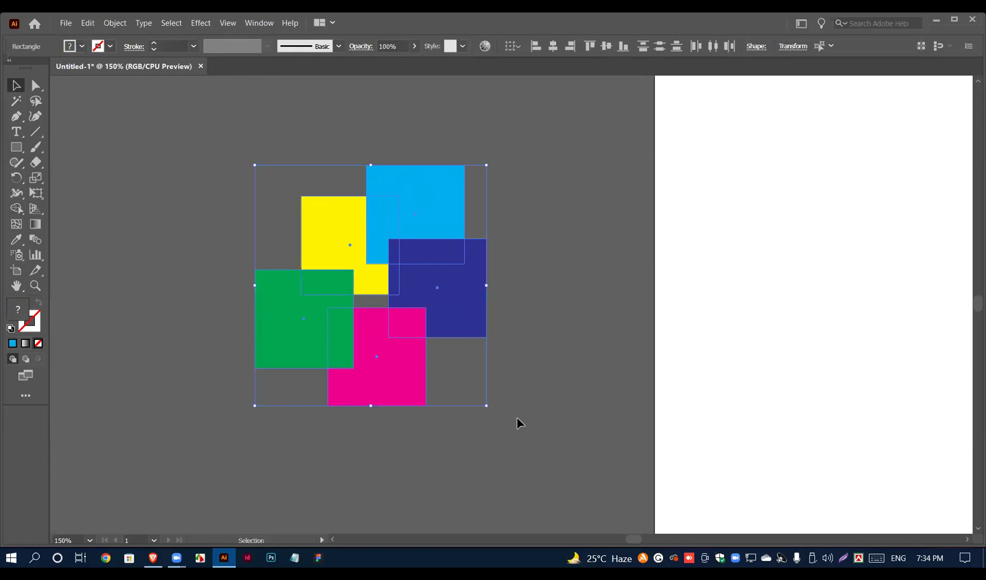
pyautogui.press('a')
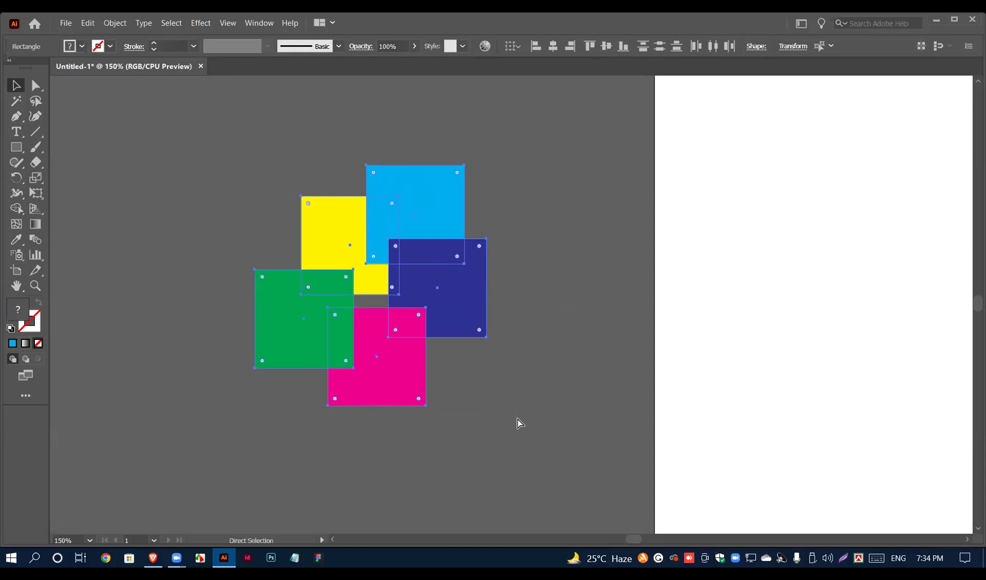
pyautogui.hotkey('ctrl', 'g')
pyautogui.press('v')
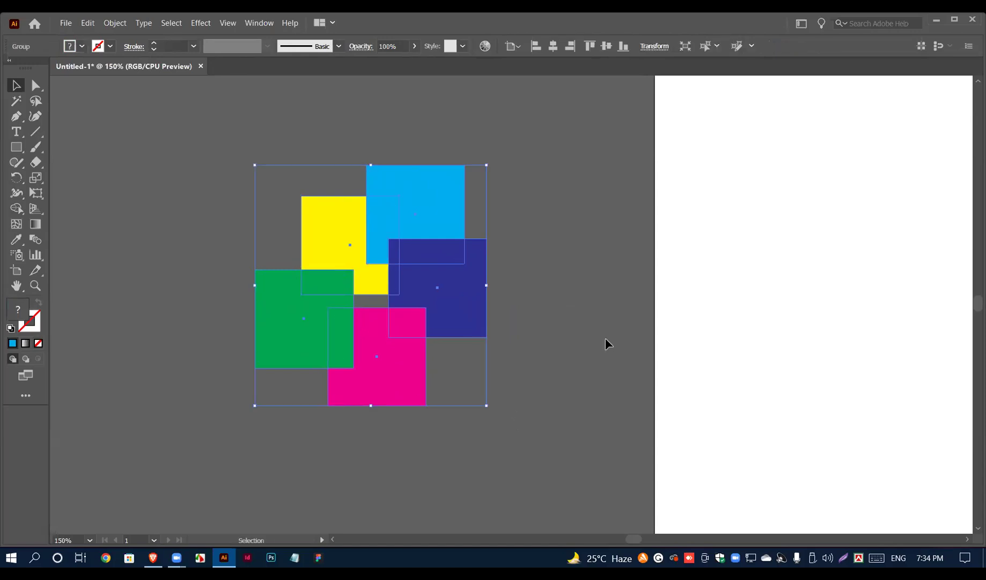
# Step: Move the grouped squares around the canvas as one object, leaving them slightly closer to the artboard
pyautogui.click(665, 284)
pyautogui.moveTo(464, 274); pyautogui.dragTo(391, 285)
pyautogui.moveTo(354, 318); pyautogui.dragTo(593, 260)
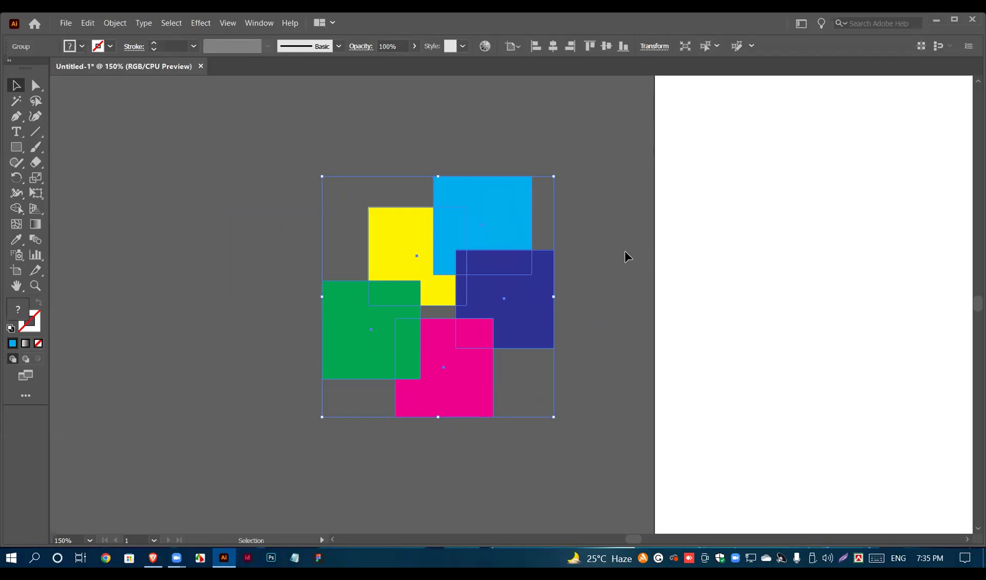
# Step: Ungroup the five coloured squares and deselect them
pyautogui.click(171, 22)
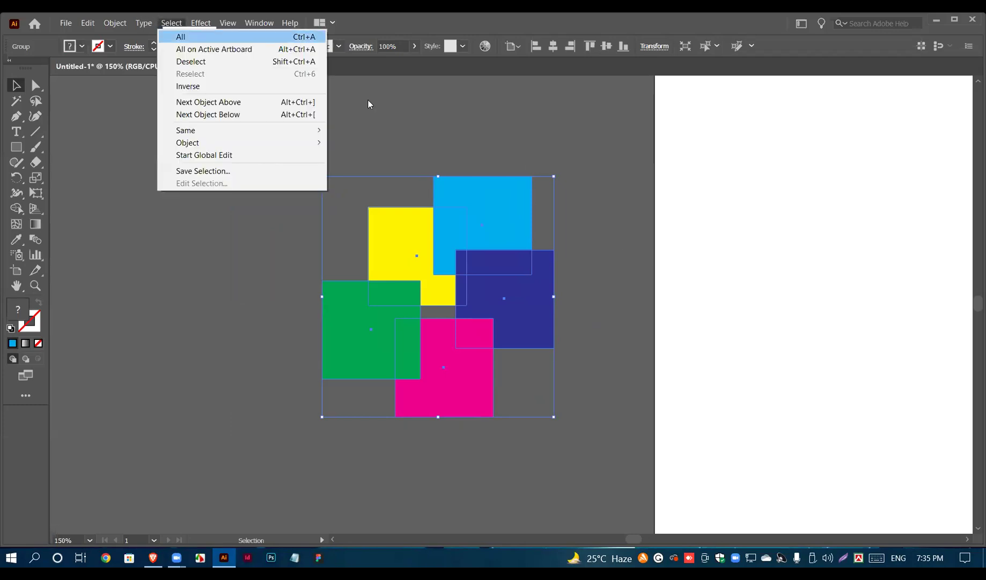
pyautogui.rightClick(443, 214)
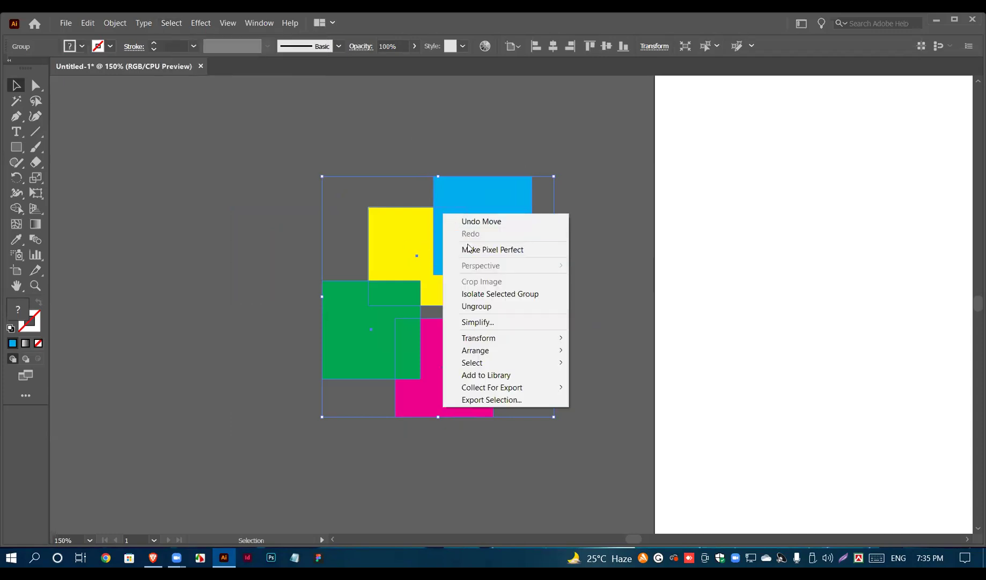
pyautogui.click(495, 307)
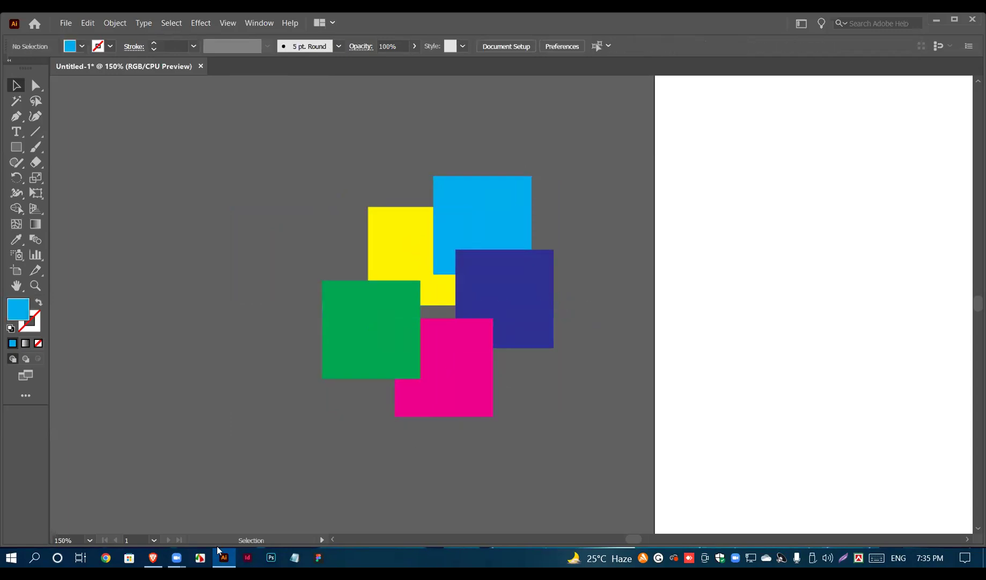
# Step: Switch to the browser to review the class 01 and 02 topics in the course outline, and return to Illustrator
pyautogui.click(153, 557)
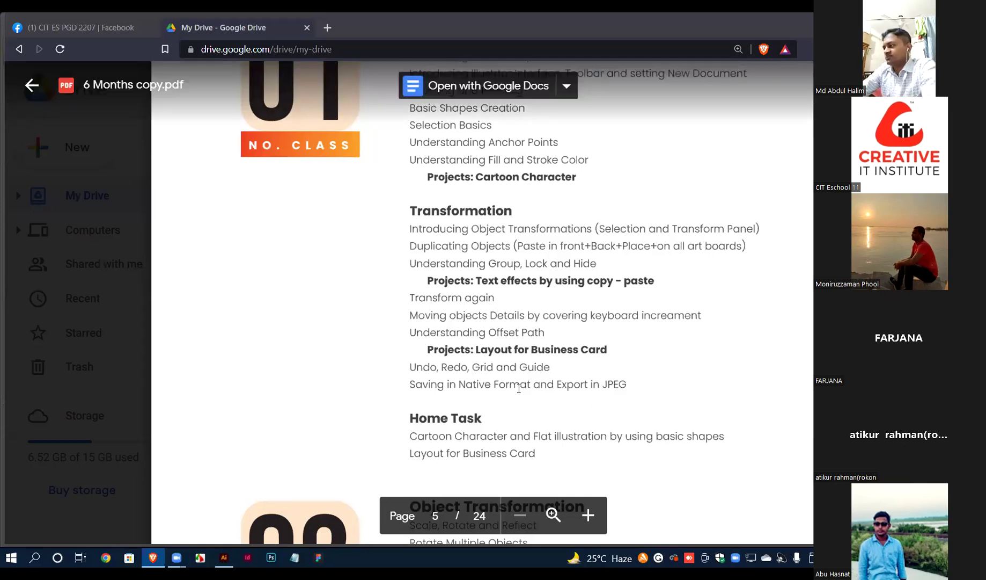
pyautogui.scroll(-2, 520, 391)
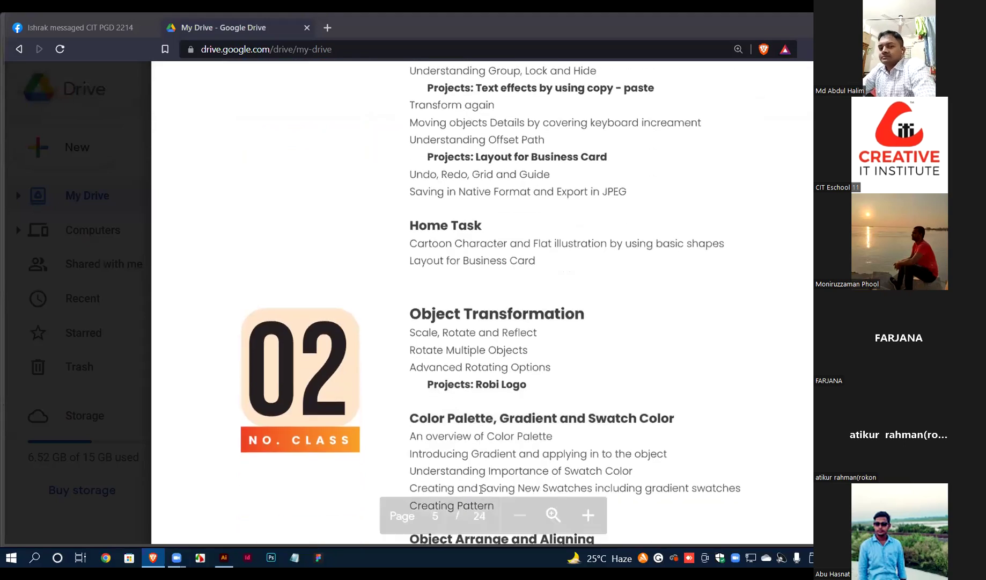
pyautogui.scroll(4, 518, 391)
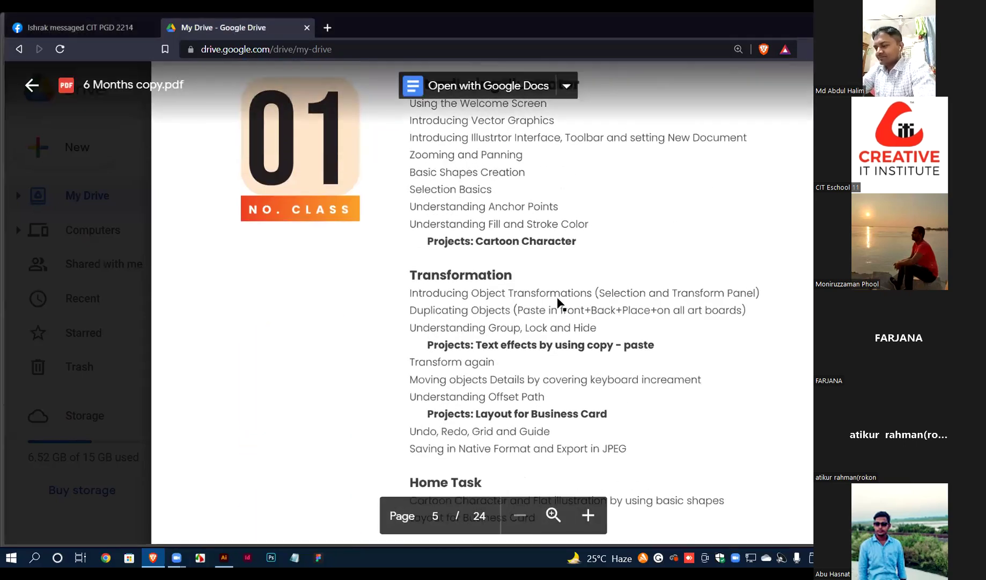
pyautogui.hotkey('alt', 'Tab')
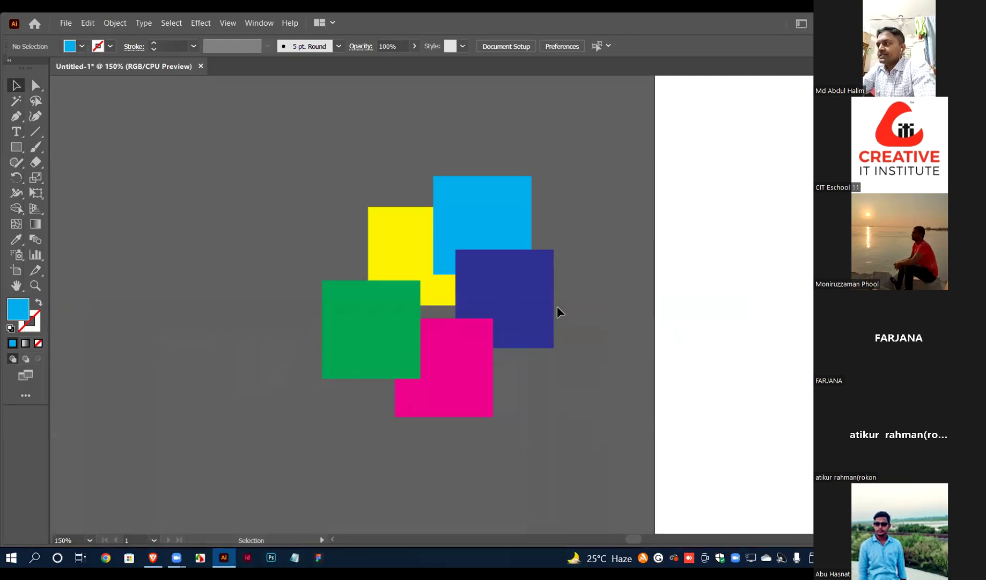
# Step: Group the five ungrouped squares again and view the commands available for the group
pyautogui.moveTo(326, 161); pyautogui.dragTo(582, 346)
pyautogui.rightClick(501, 294)
pyautogui.click(547, 365)
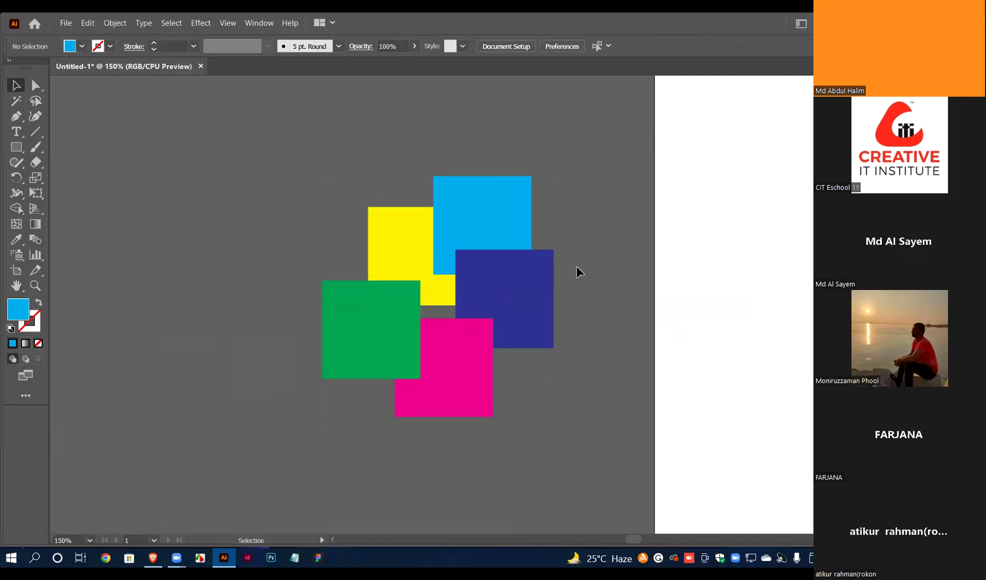
pyautogui.rightClick(451, 220)
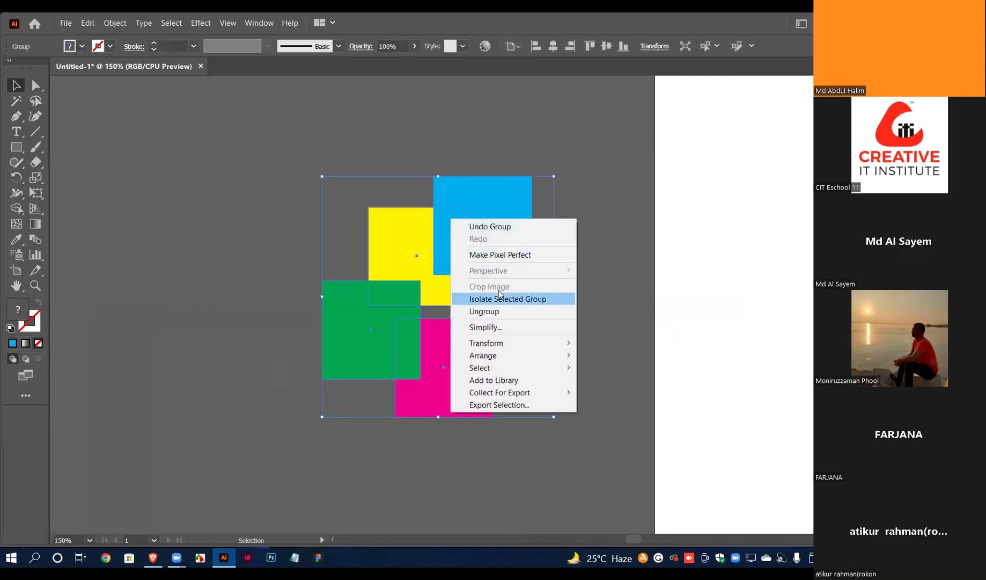
pyautogui.click(495, 488)
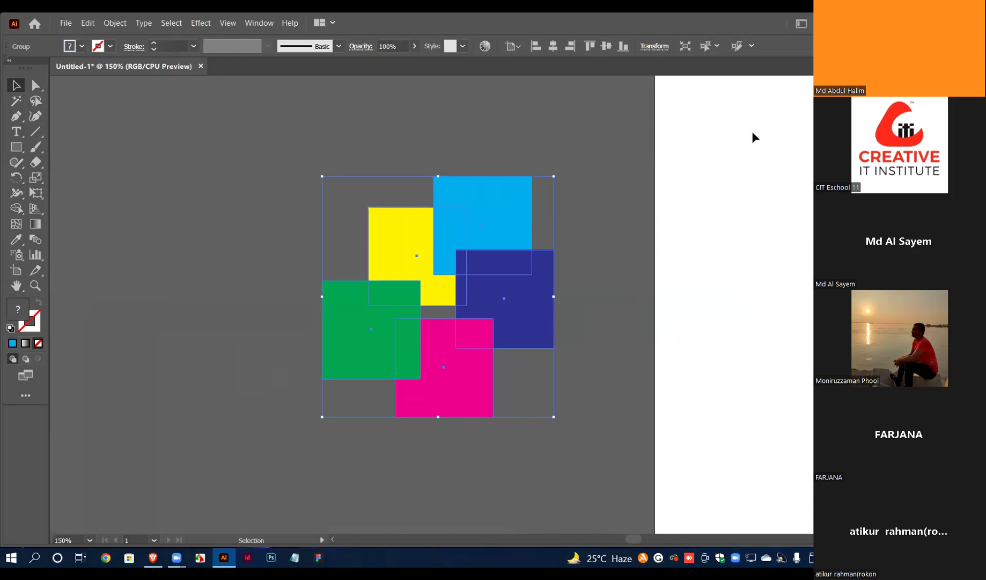
# Step: Ungroup the five coloured squares, check the Group, Lock and Hide topic in the browser's course outline, and return to Illustrator
pyautogui.rightClick(502, 254)
pyautogui.click(588, 281)
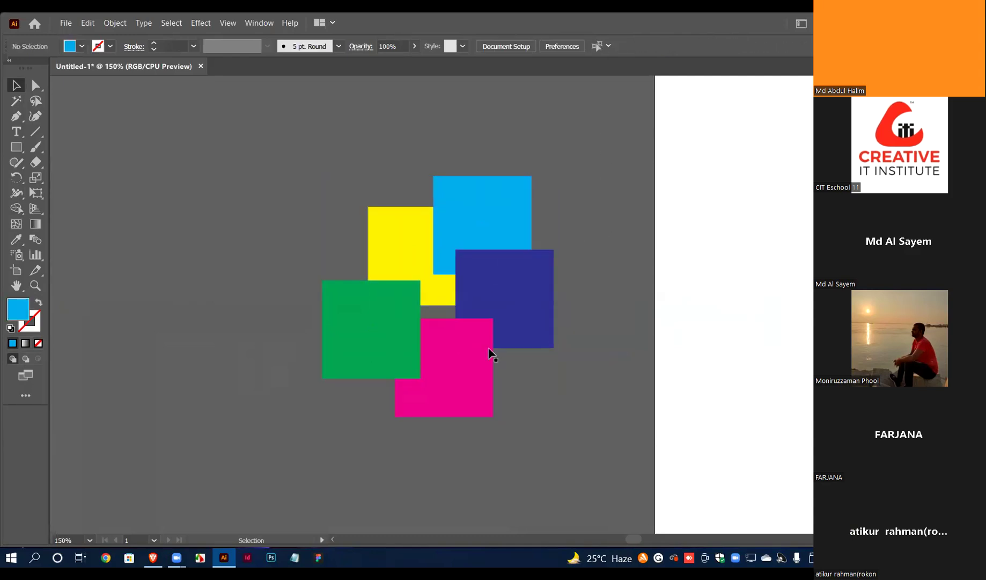
pyautogui.click(153, 558)
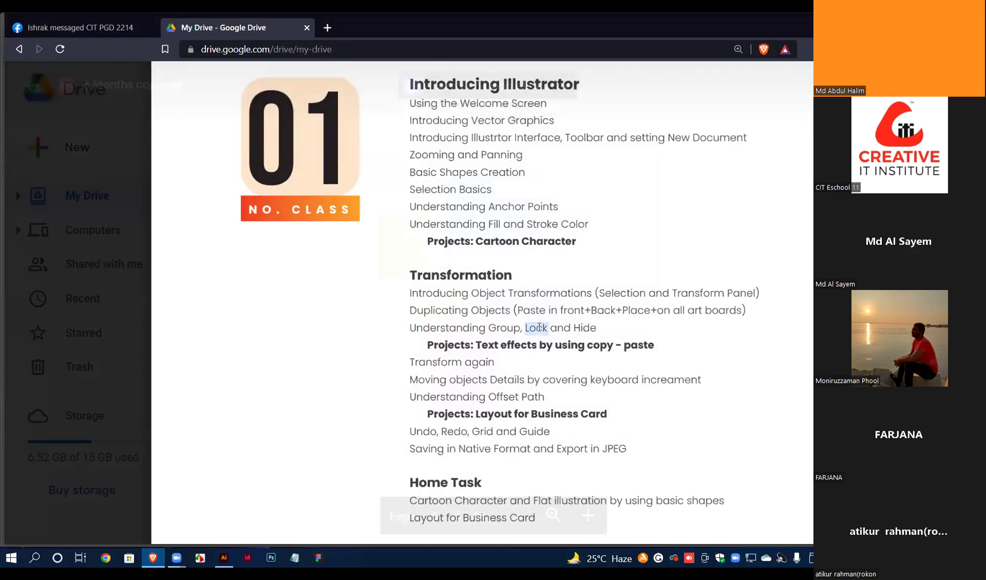
pyautogui.click(927, 23)
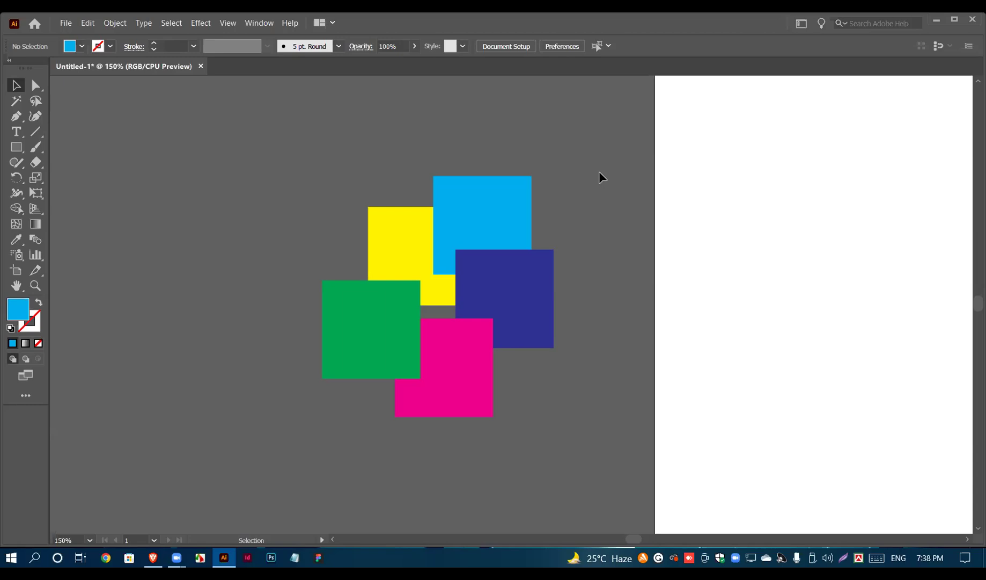
# Step: Leave isolation mode on the green square and lock the square in place
pyautogui.doubleClick(372, 322)
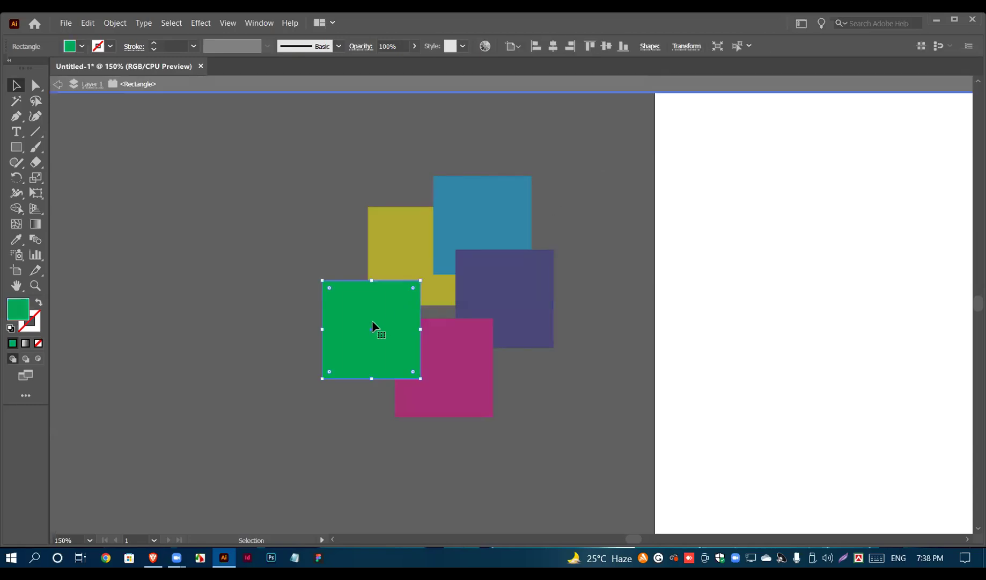
pyautogui.doubleClick(602, 210)
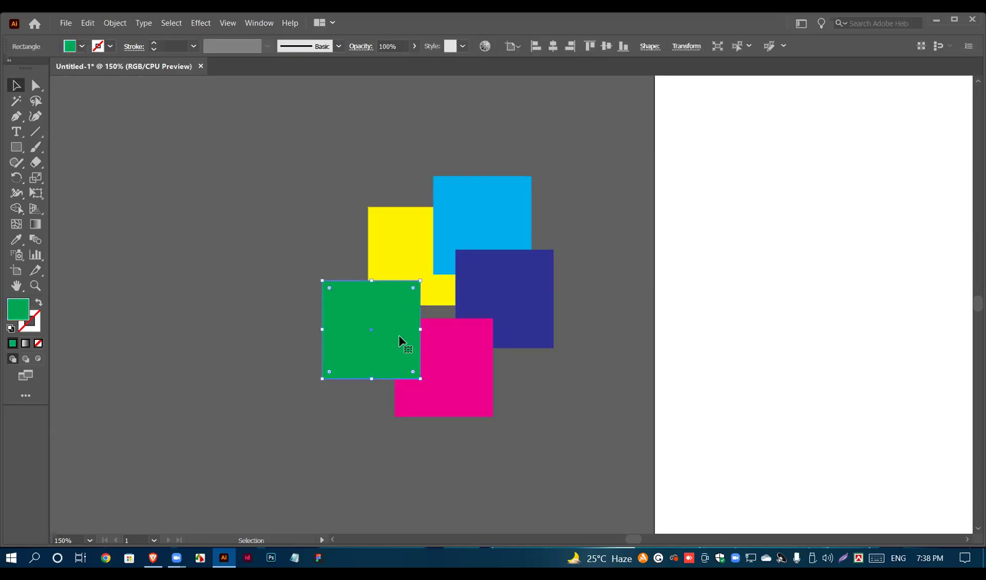
pyautogui.hotkey('ctrl', 'shift', 'a')
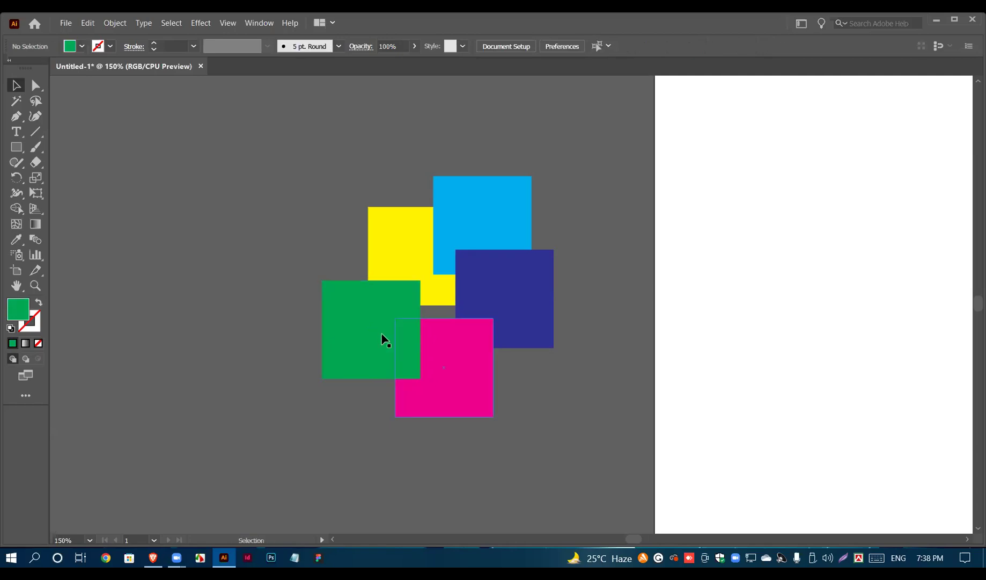
# Step: Move the yellow square up level with the cyan square, and lock the magenta and dark blue squares
pyautogui.moveTo(377, 271); pyautogui.dragTo(367, 253)
pyautogui.hotkey('ctrl', 'shift', 'a')
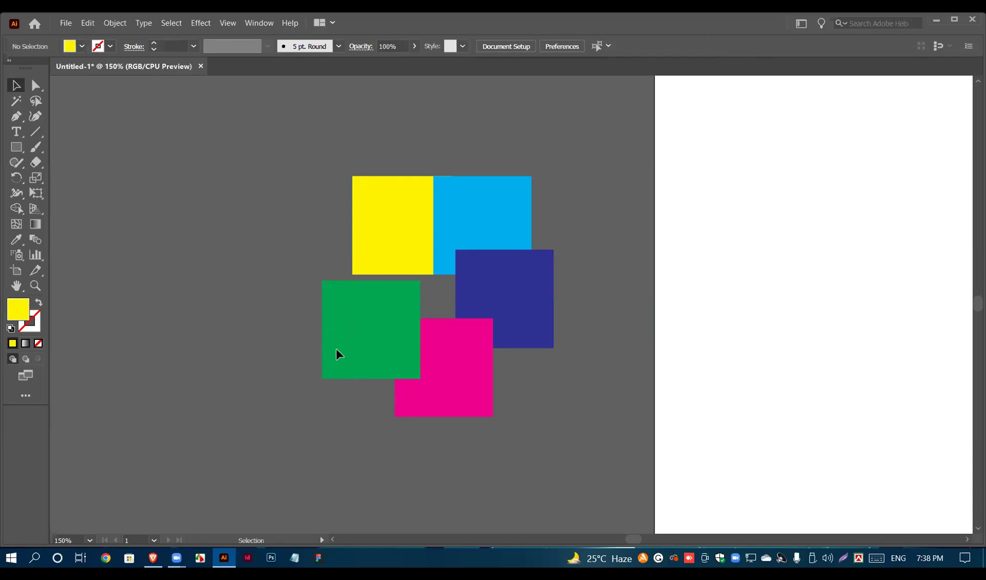
pyautogui.click(480, 383)
pyautogui.hotkey('ctrl', 'shift', 'a')
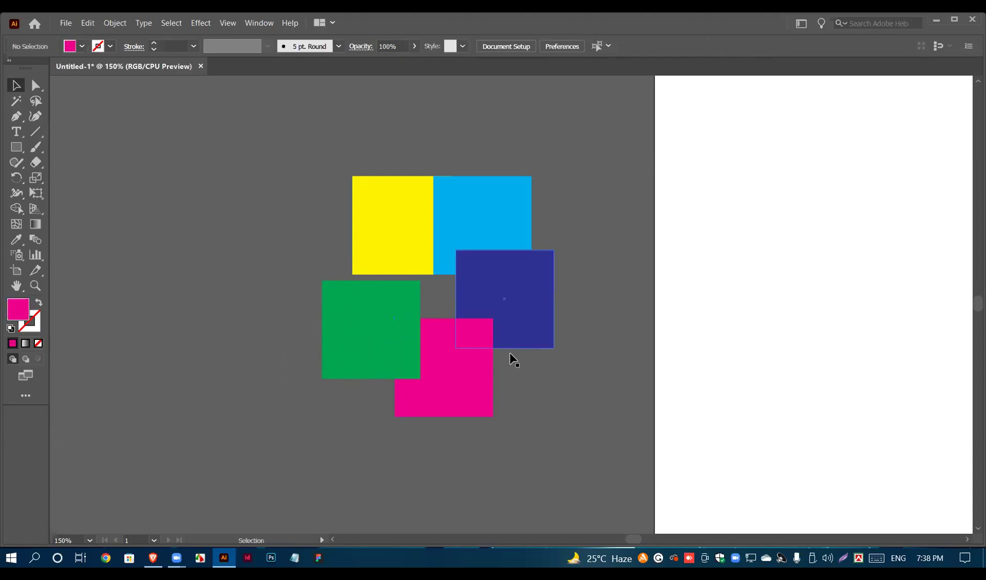
pyautogui.click(549, 284)
pyautogui.hotkey('ctrl', 'shift', 'a')
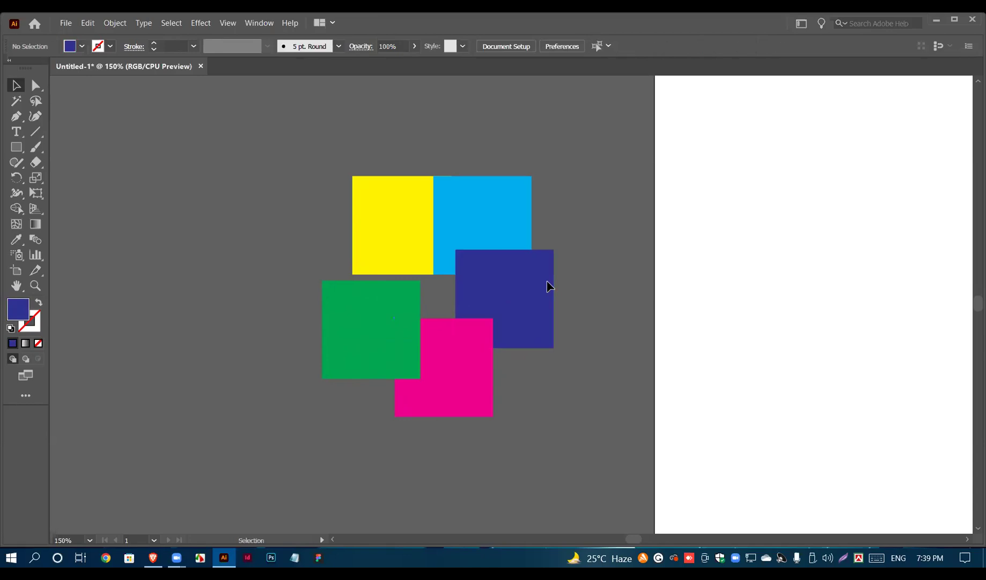
# Step: Move the yellow square up and away from the cyan square, and lock it there
pyautogui.moveTo(405, 252); pyautogui.dragTo(465, 179)
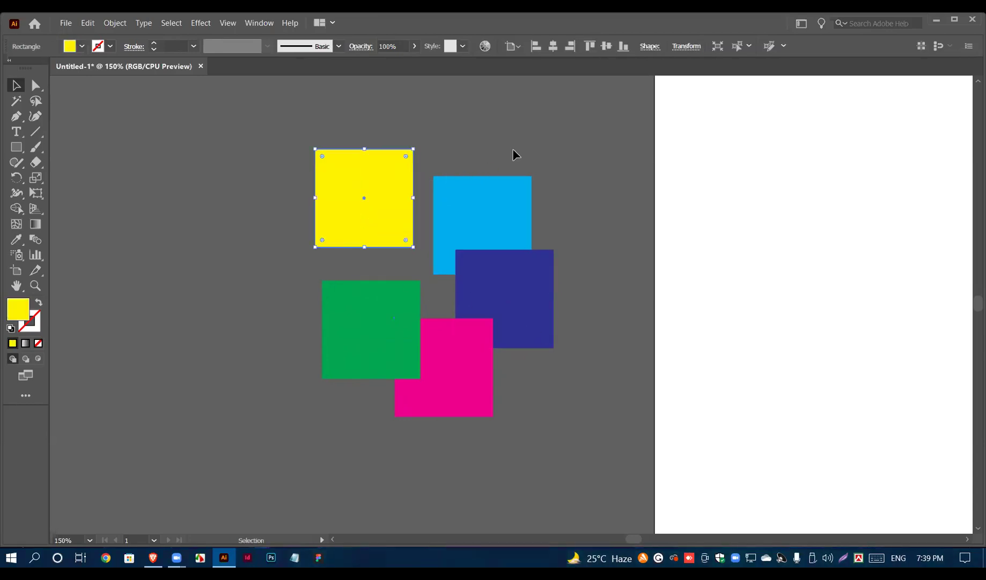
pyautogui.hotkey('ctrl', 'shift', 'a')
pyautogui.click(376, 183)
pyautogui.hotkey('ctrl', 'shift', 'a')
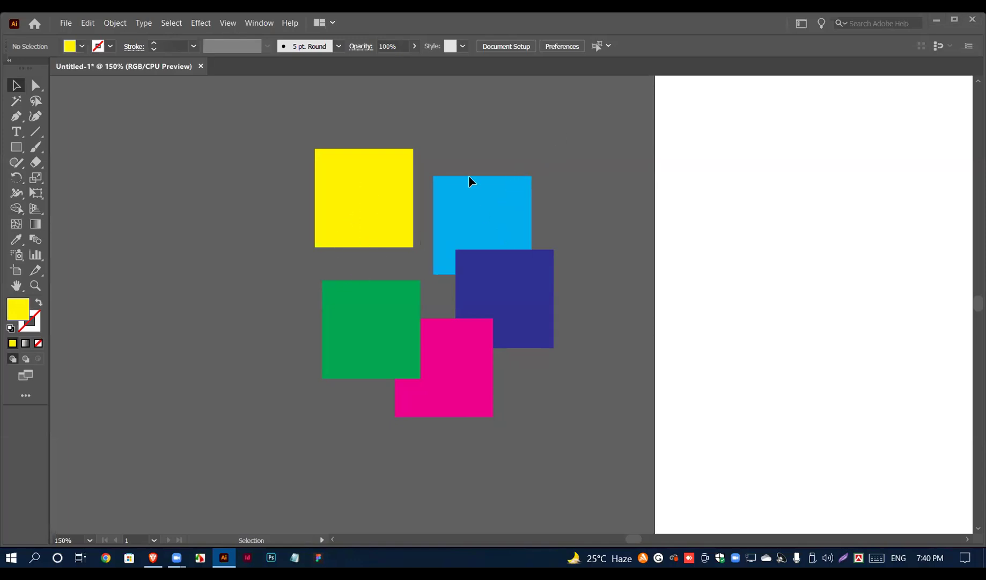
# Step: Move the cyan square over the locked yellow square, and move it back out to sit above the dark blue square
pyautogui.moveTo(474, 198); pyautogui.dragTo(358, 173)
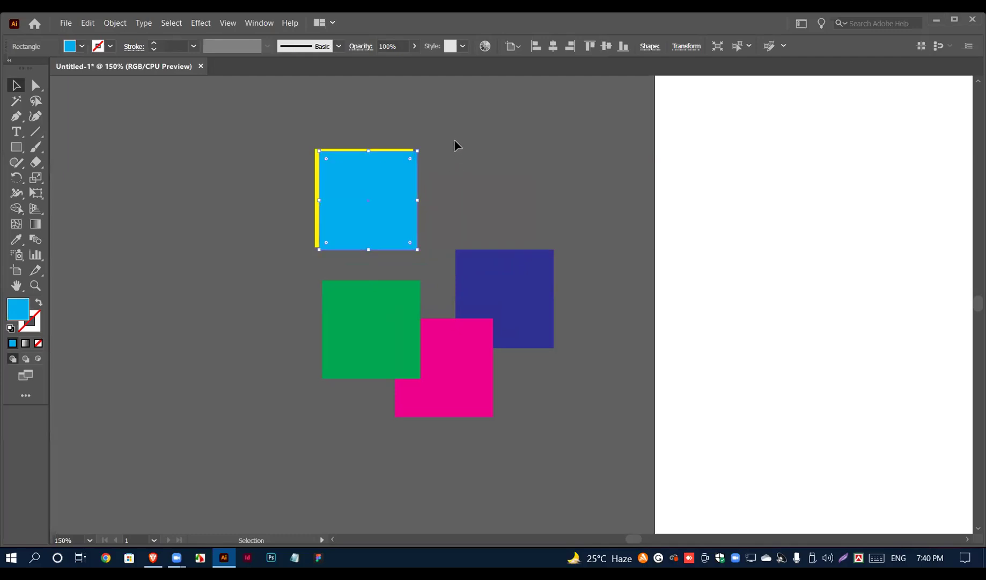
pyautogui.click(454, 139)
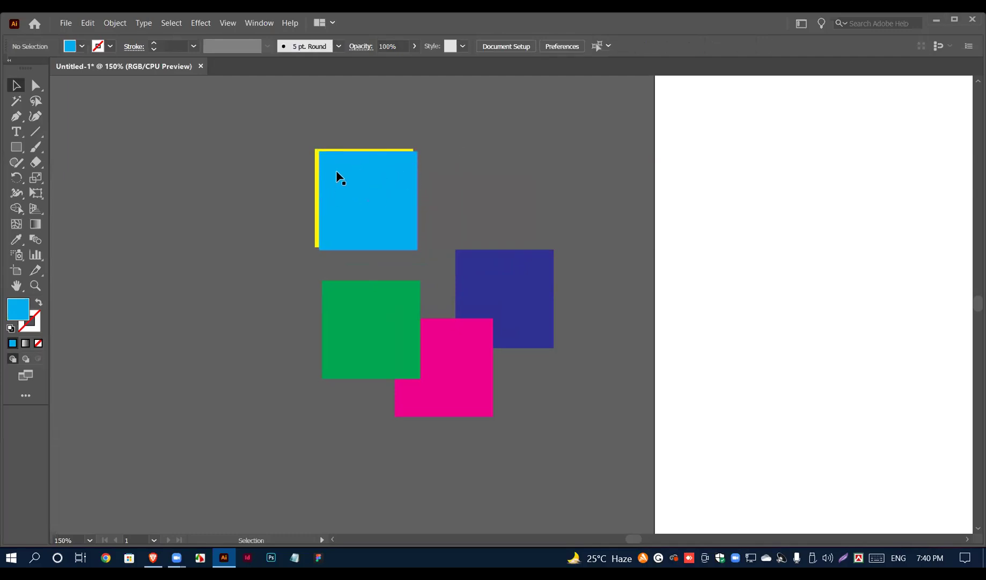
pyautogui.moveTo(389, 180); pyautogui.dragTo(367, 201)
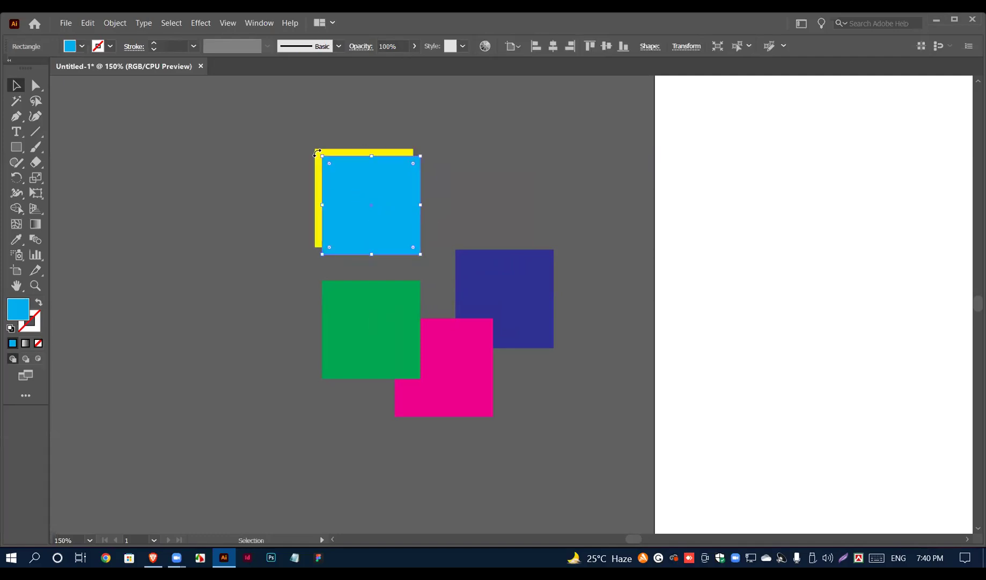
pyautogui.click(292, 138)
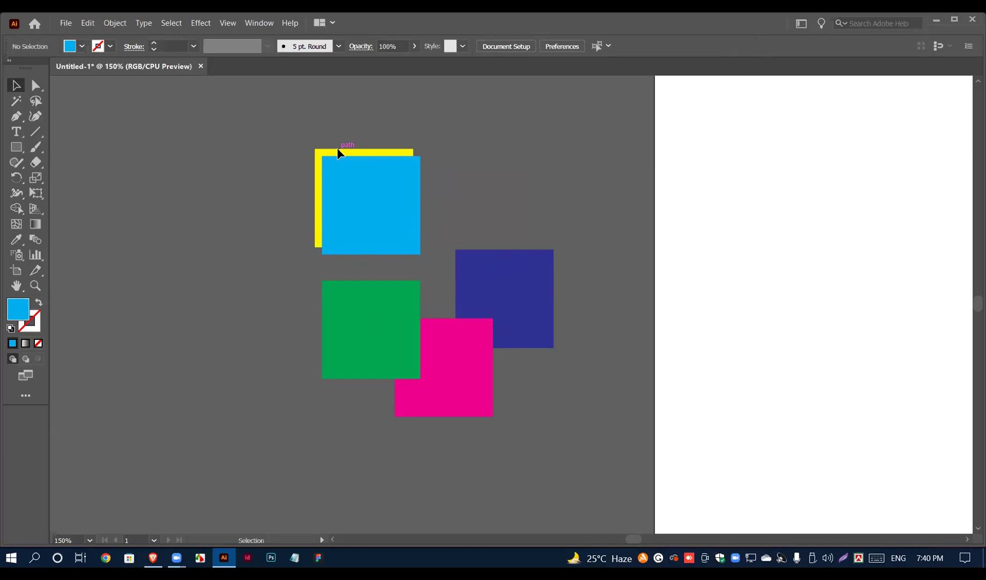
pyautogui.moveTo(365, 200); pyautogui.dragTo(476, 198)
pyautogui.click(435, 221)
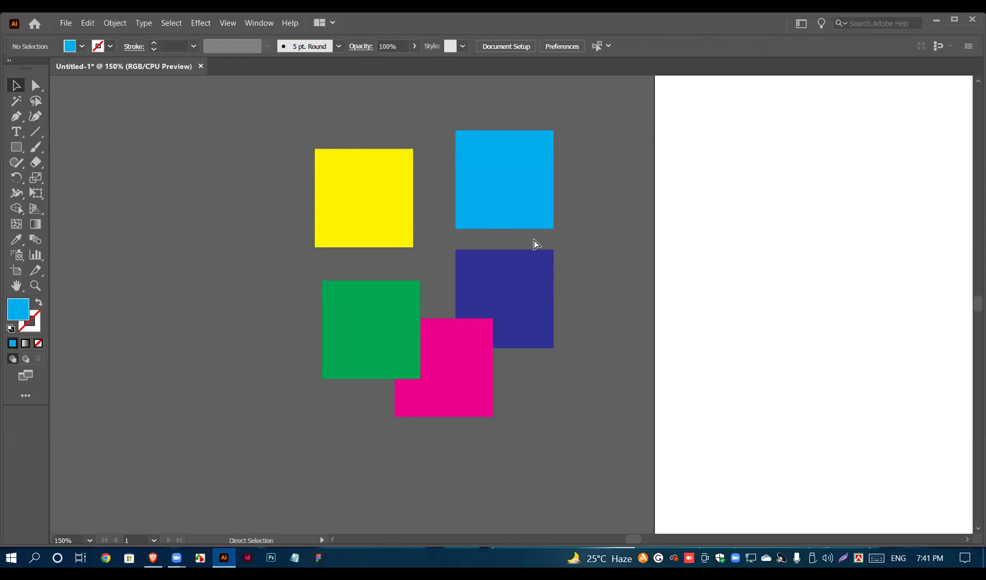
# Step: Unlock all the locked squares and test them by selecting the magenta, green and yellow squares in turn
pyautogui.hotkey('ctrl', 'a')
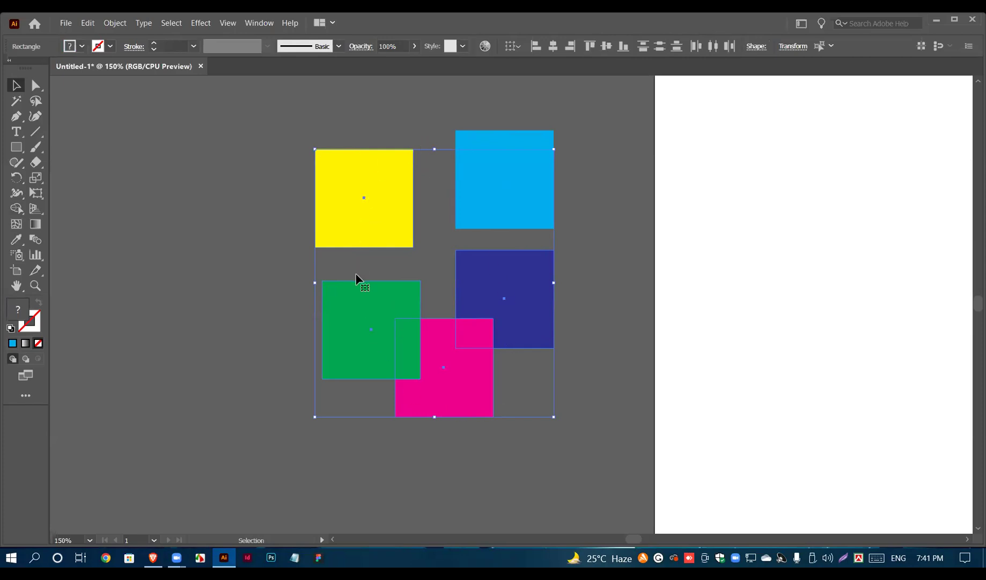
pyautogui.click(615, 263)
pyautogui.click(445, 386)
pyautogui.click(370, 328)
pyautogui.click(372, 217)
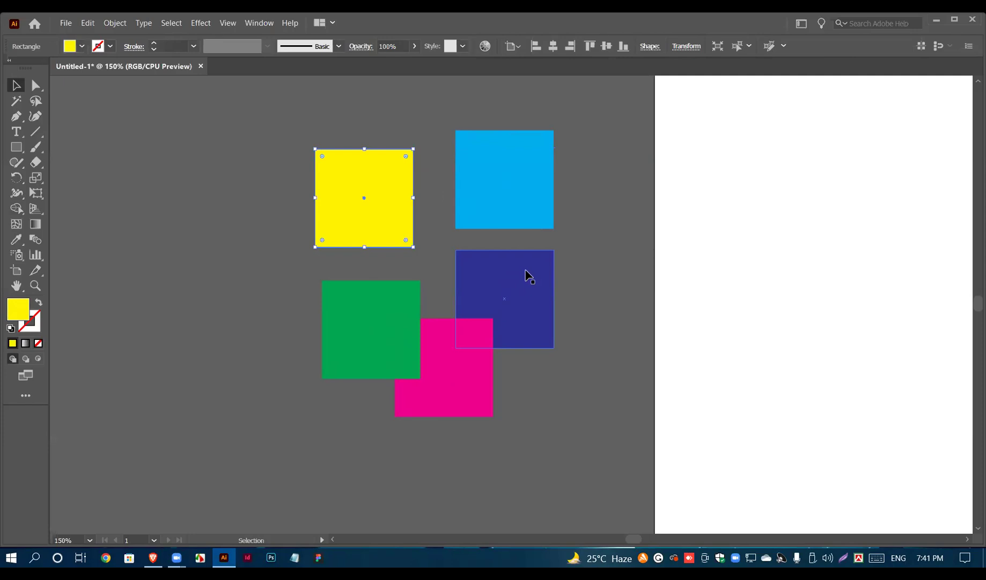
# Step: Select across all five squares and deselect them, check the course outline in the browser, and return to Illustrator
pyautogui.moveTo(263, 112); pyautogui.dragTo(584, 476)
pyautogui.click(585, 476)
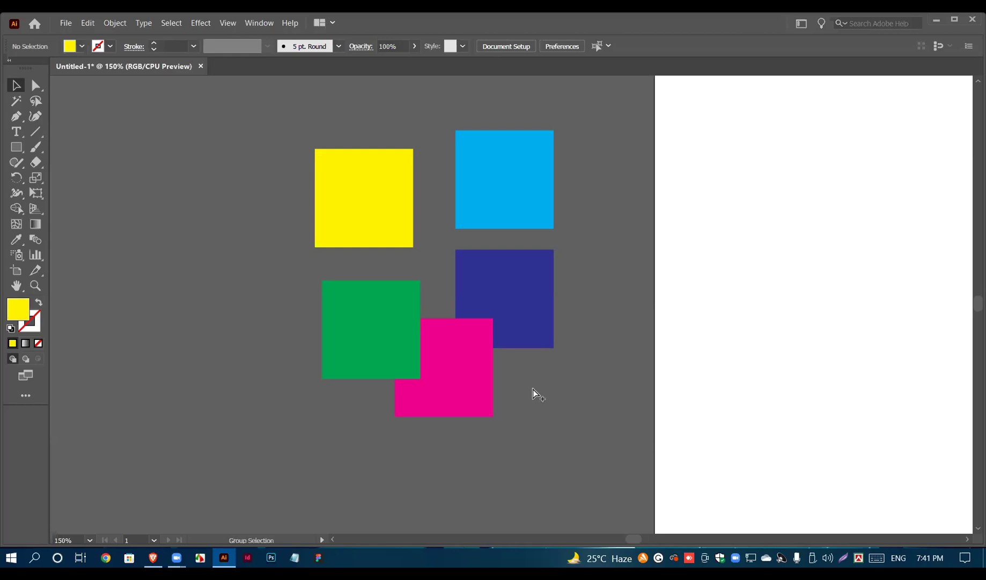
pyautogui.hotkey('ctrl', 'a')
pyautogui.click(321, 340)
pyautogui.click(153, 558)
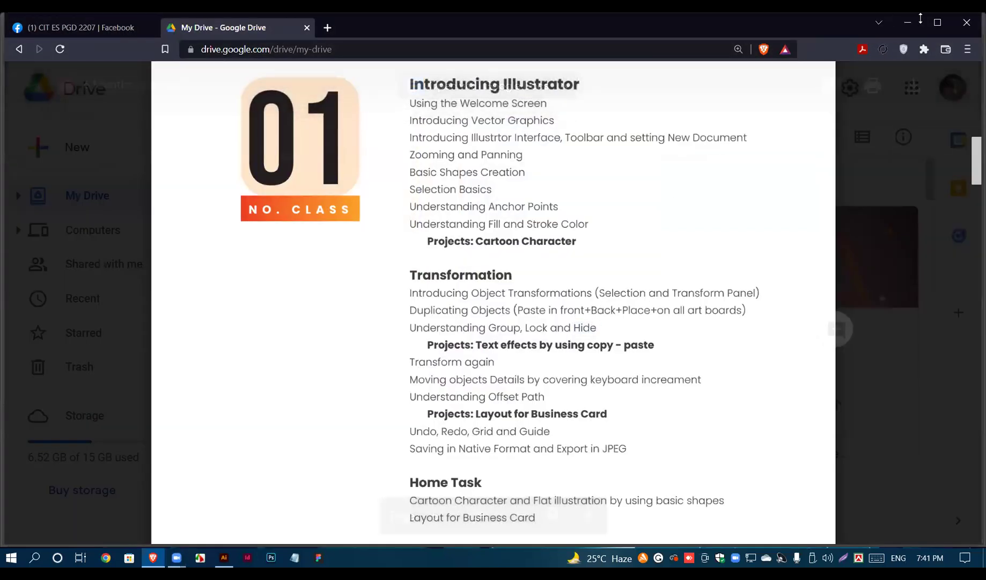
pyautogui.hotkey('alt', 'Tab')
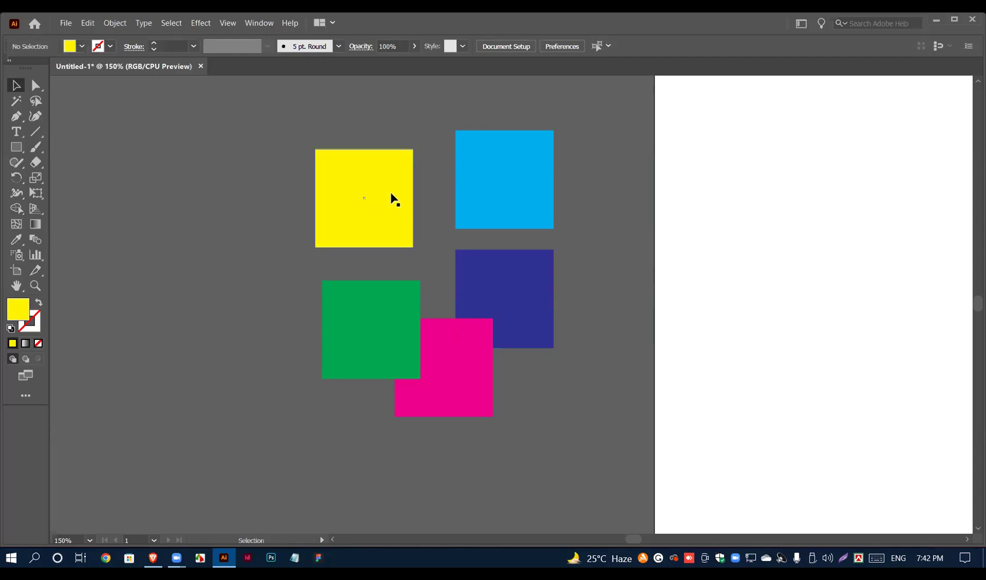
# Step: Hide the yellow square and the dark blue square
pyautogui.click(378, 198)
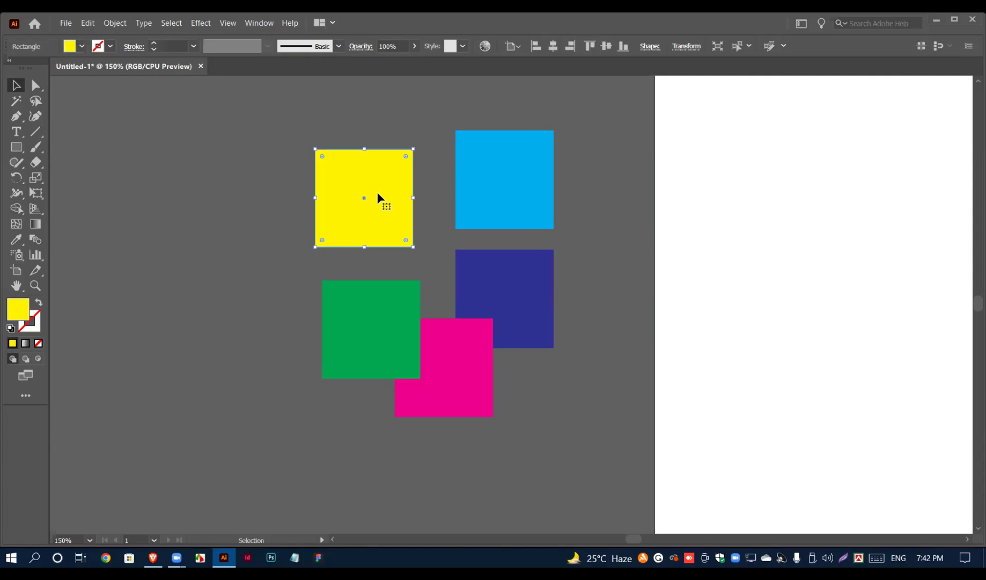
pyautogui.press('Delete')
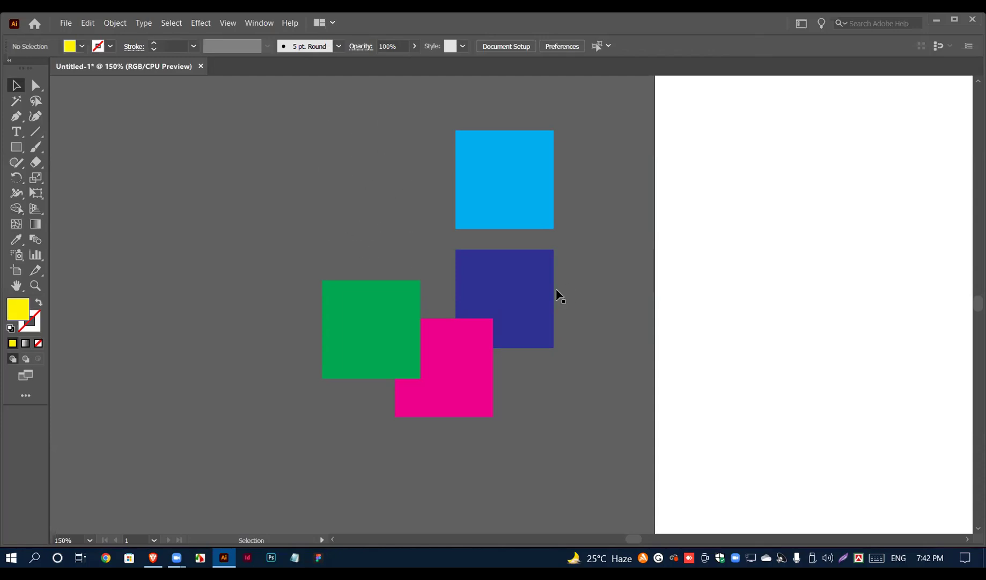
pyautogui.click(542, 283)
pyautogui.press('Delete')
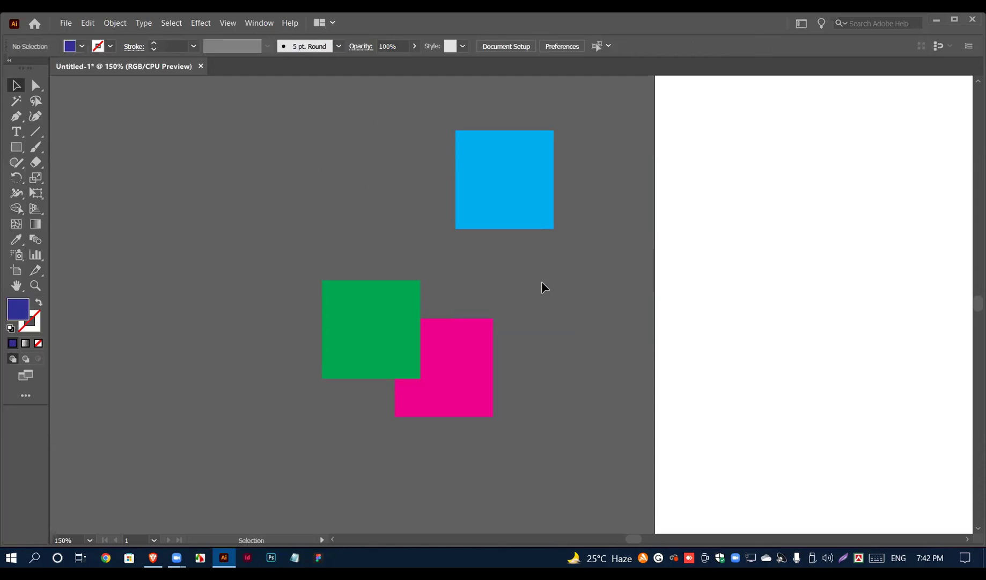
# Step: Test selecting in the empty areas of the hidden squares, and show all hidden objects again
pyautogui.click(472, 339)
pyautogui.click(643, 272)
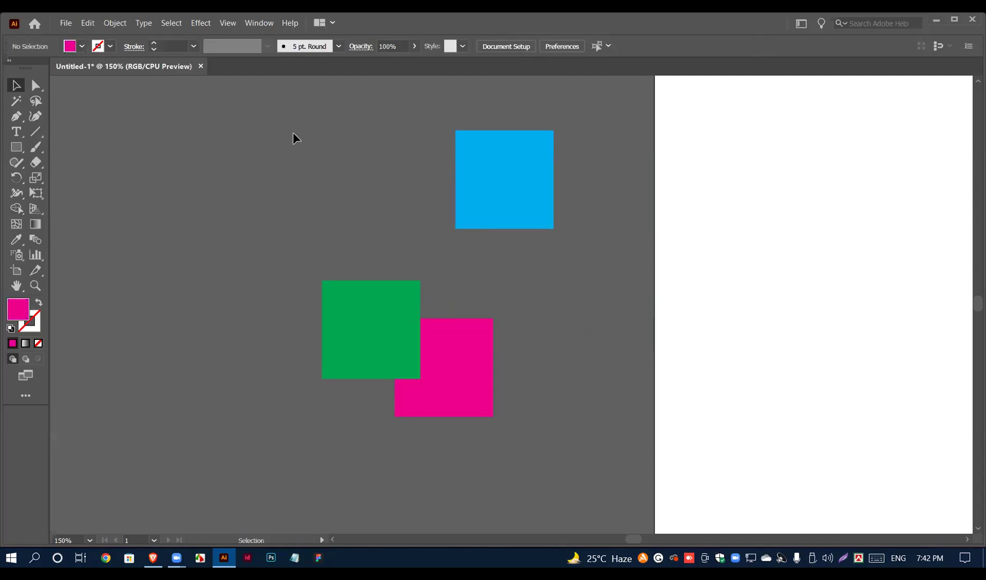
pyautogui.moveTo(383, 243); pyautogui.dragTo(384, 242)
pyautogui.moveTo(463, 255); pyautogui.dragTo(586, 299)
pyautogui.hotkey('ctrl', 'z')
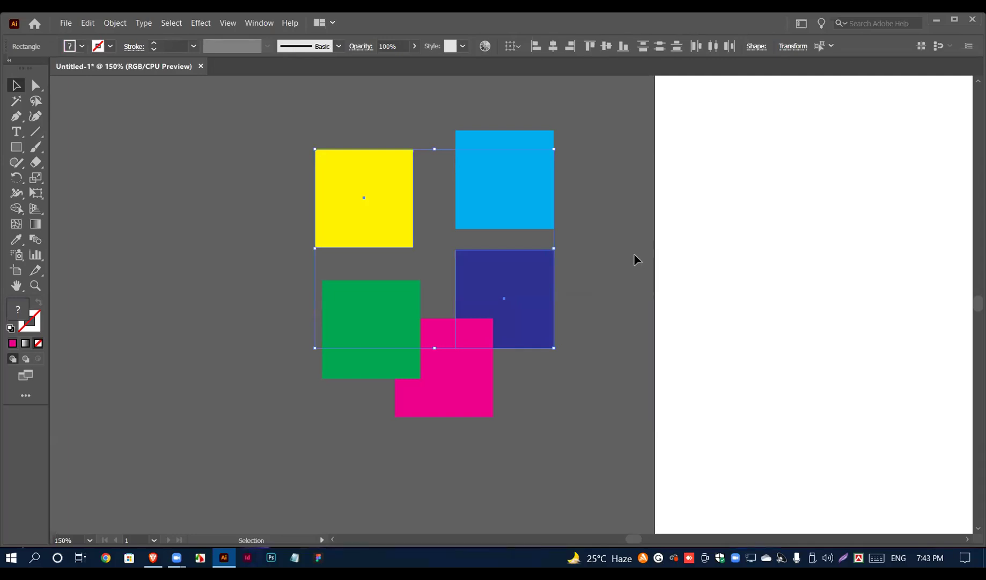
pyautogui.click(576, 258)
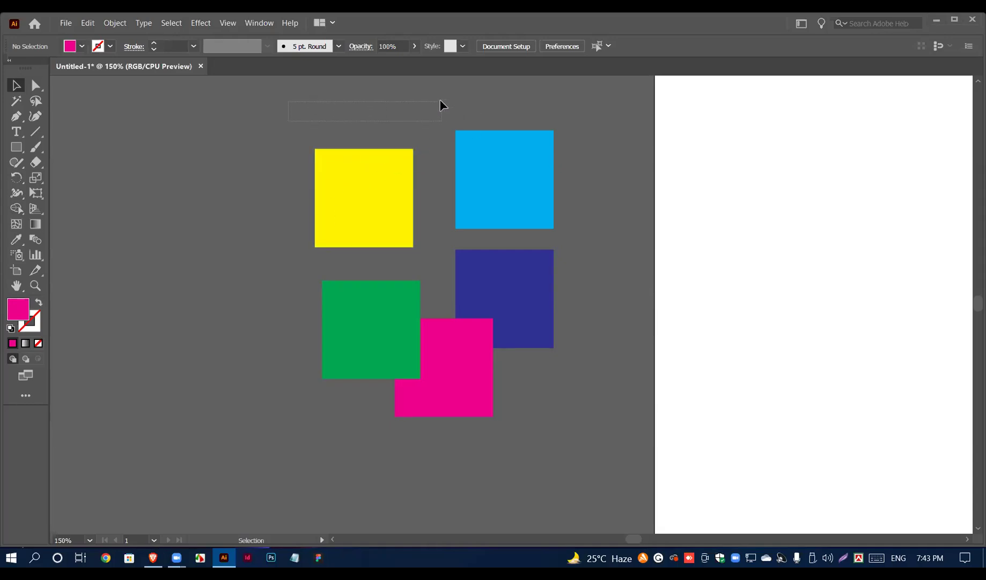
# Step: Move the yellow square slightly up, lock it, and place the cyan square over it with thin yellow edges exposed
pyautogui.scroll(1, 445, 115)
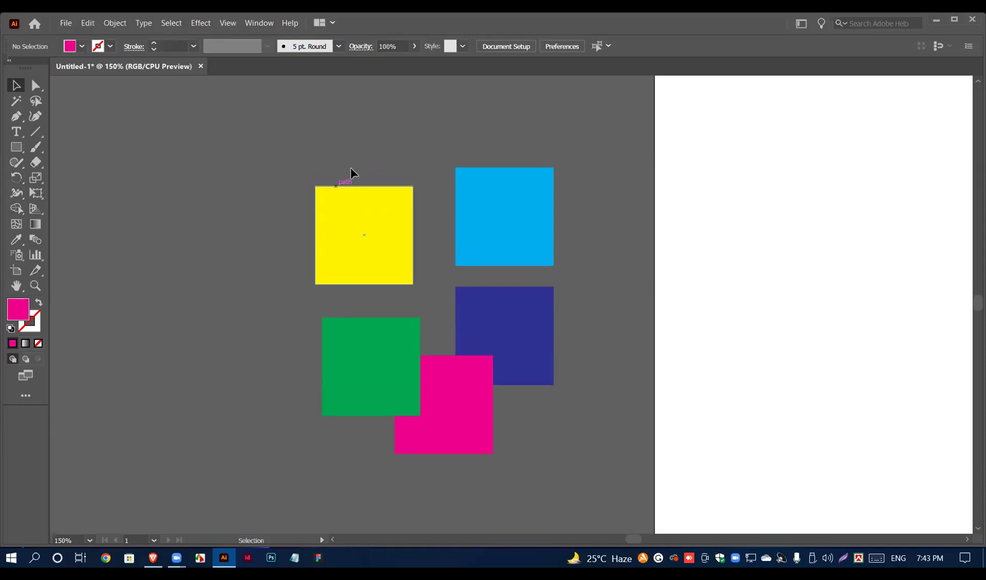
pyautogui.moveTo(336, 211); pyautogui.dragTo(346, 190)
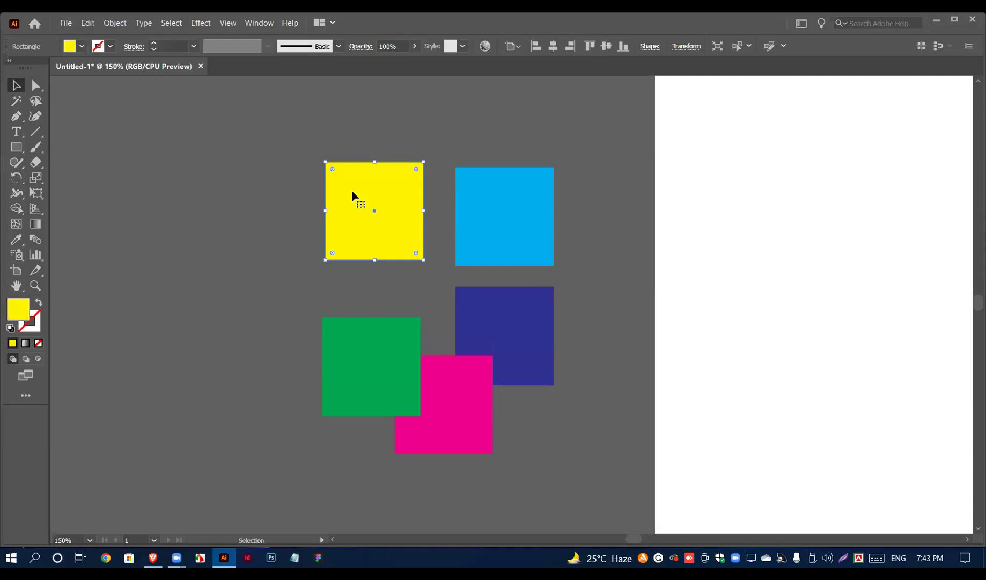
pyautogui.hotkey('ctrl', 'shift', 'a')
pyautogui.moveTo(371, 213); pyautogui.dragTo(378, 190)
pyautogui.moveTo(490, 212); pyautogui.dragTo(364, 209)
pyautogui.click(449, 171)
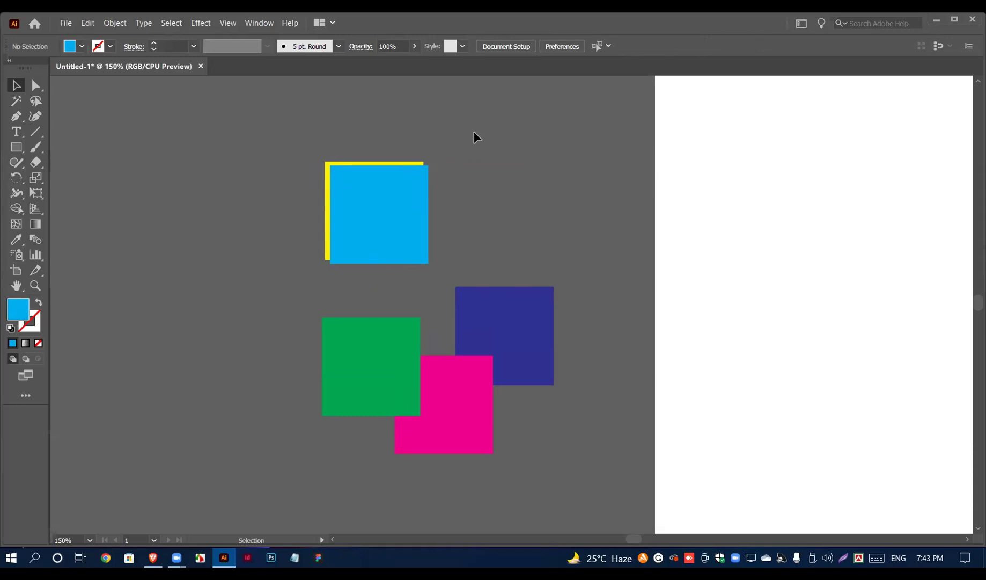
# Step: Unlock the yellow square beneath the cyan one and deselect it
pyautogui.press('ctrl')
pyautogui.hotkey('ctrl', 'alt')
pyautogui.keyDown('ctrl'); pyautogui.keyDown('alt'); pyautogui.click(385, 165); pyautogui.keyUp('alt'); pyautogui.keyUp('ctrl')
pyautogui.click(483, 161)
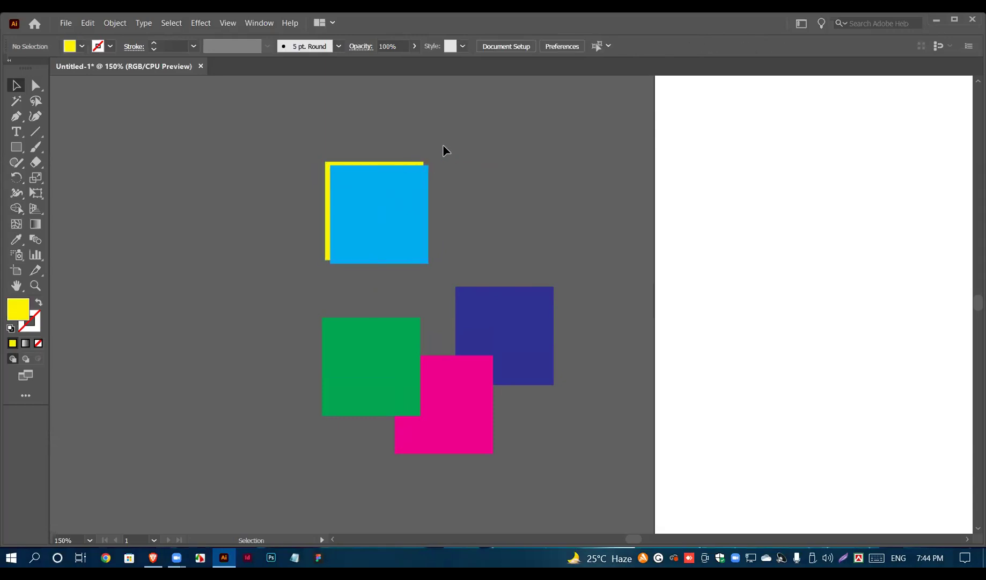
# Step: Hide the yellow square, select across the cyan square's area to check it, and show all hidden objects
pyautogui.click(386, 164)
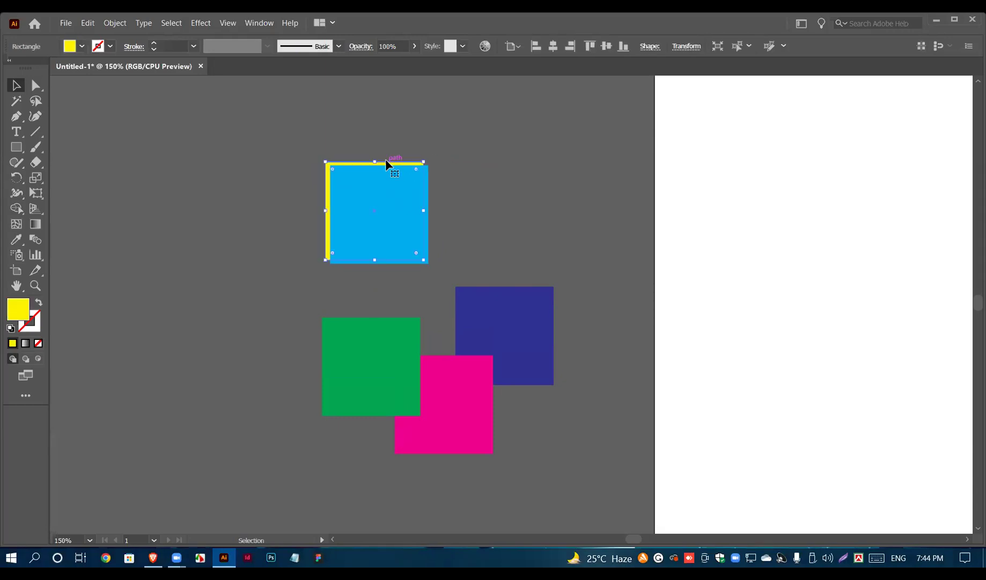
pyautogui.click(385, 159)
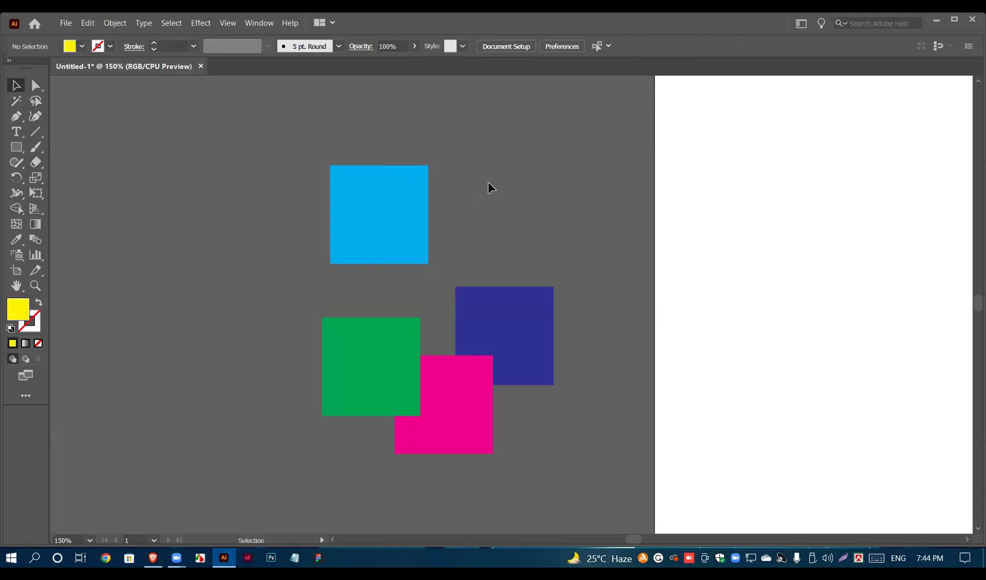
pyautogui.moveTo(318, 156); pyautogui.dragTo(445, 279)
pyautogui.click(473, 210)
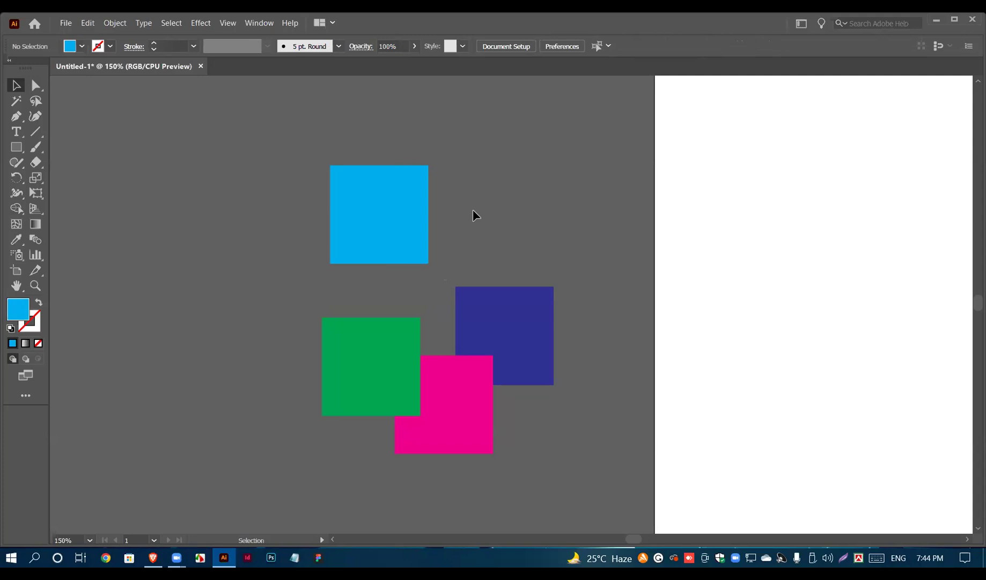
pyautogui.hotkey('ctrl', 'alt', '3')
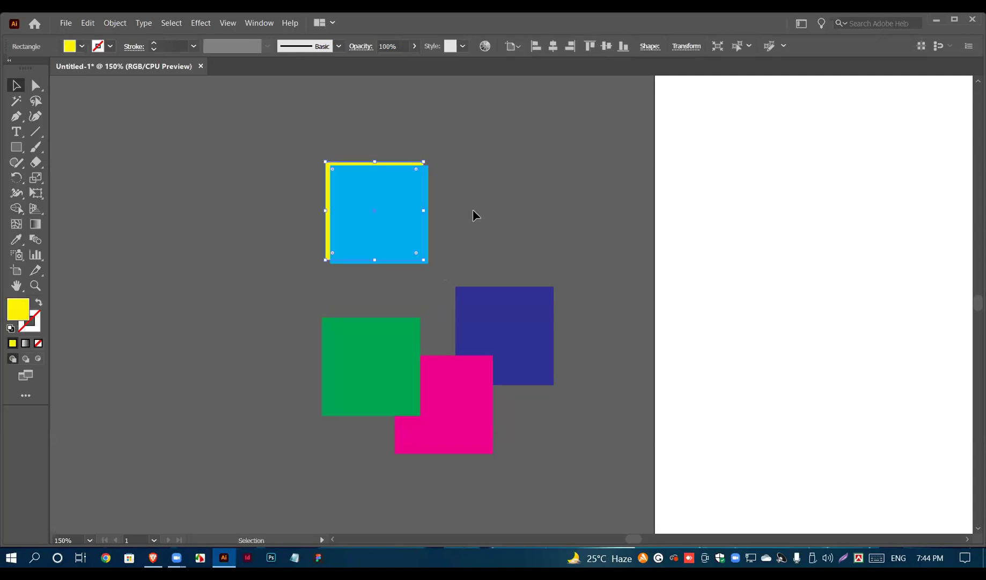
# Step: Move the cyan square off the yellow one to sit above the dark blue square, and deselect it
pyautogui.moveTo(366, 196); pyautogui.dragTo(484, 204)
pyautogui.click(601, 171)
pyautogui.scroll(-1, 600, 172)
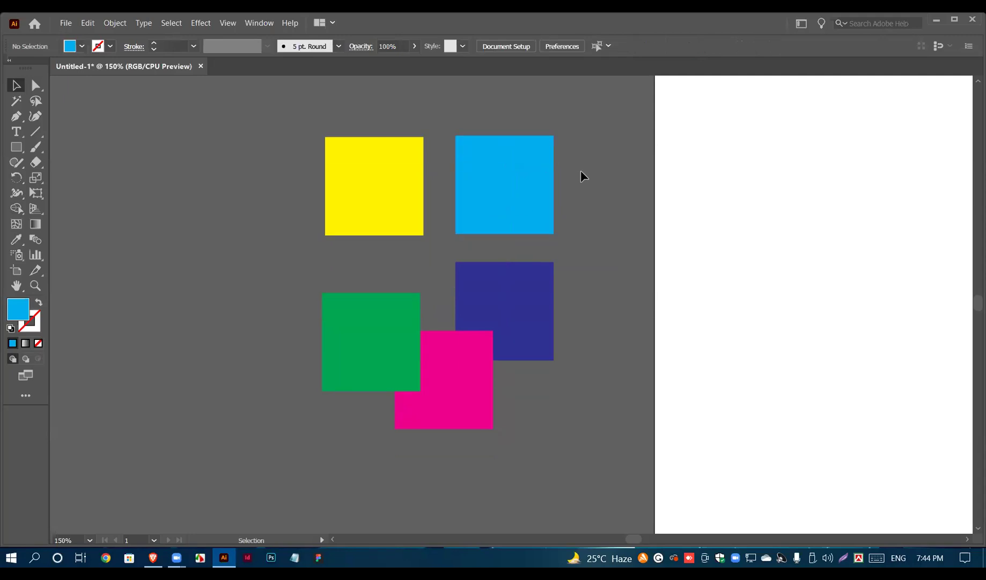
# Step: Rearrange the yellow, cyan and magenta squares into a ring-like cluster overlapping the green and dark blue squares, and deselect everything
pyautogui.moveTo(402, 211); pyautogui.dragTo(419, 294)
pyautogui.moveTo(499, 185); pyautogui.dragTo(503, 279)
pyautogui.click(540, 228)
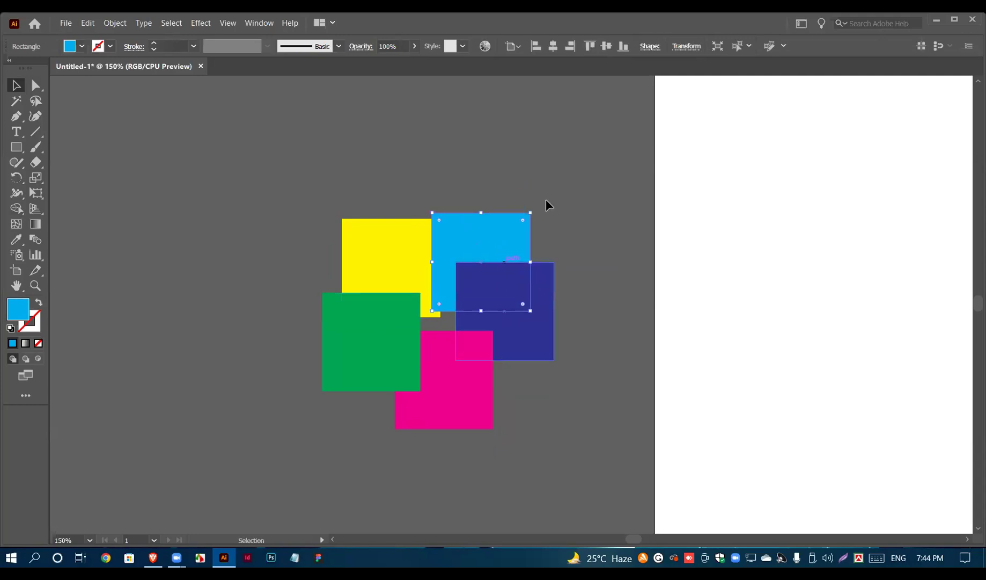
pyautogui.click(546, 203)
pyautogui.moveTo(409, 238); pyautogui.dragTo(410, 245)
pyautogui.moveTo(460, 390); pyautogui.dragTo(451, 401)
pyautogui.click(569, 265)
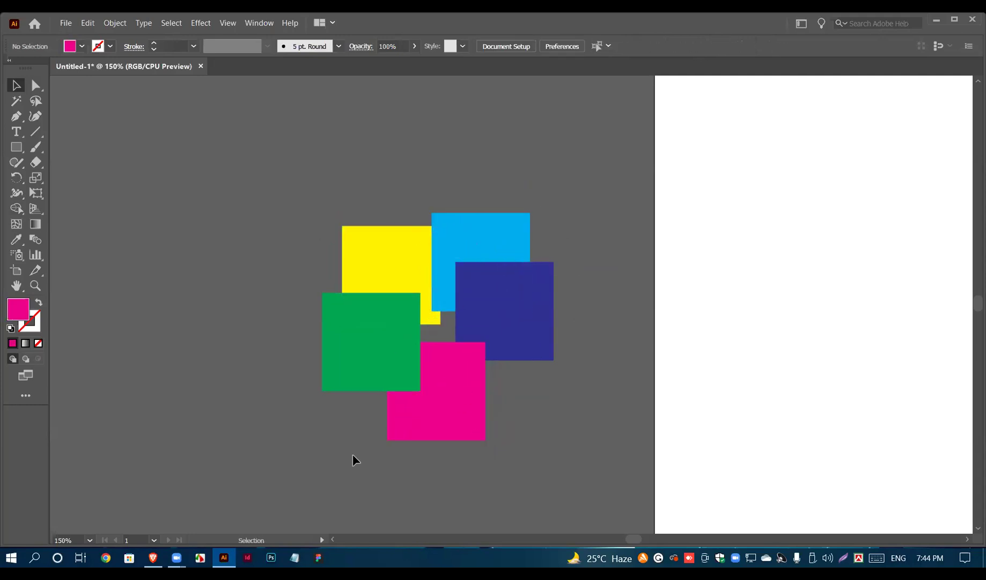
# Step: Switch to the browser, check the Transformation topics in the course outline 6 Months copy.pdf, and return to Illustrator
pyautogui.click(153, 557)
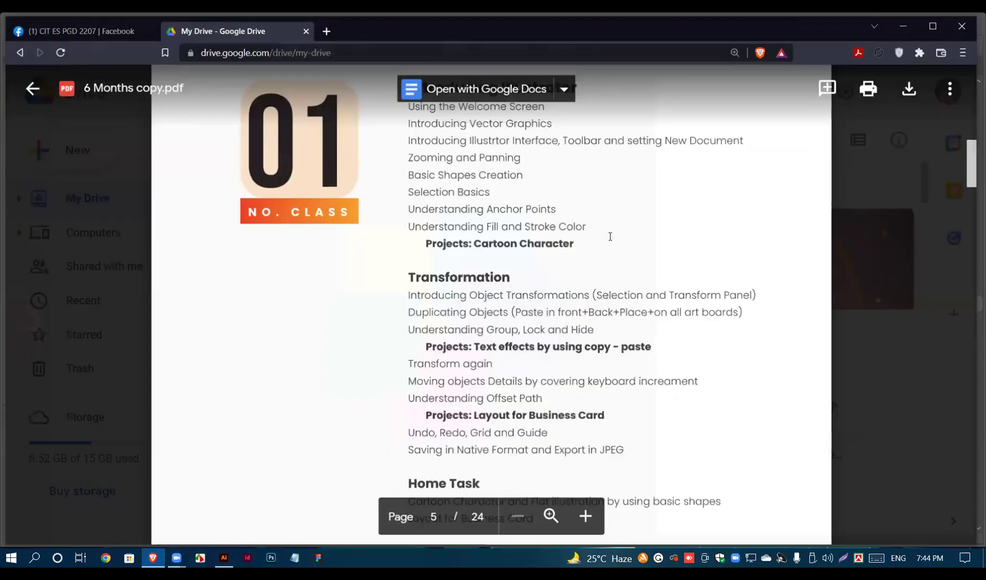
pyautogui.scroll(-2, 612, 236)
pyautogui.doubleClick(624, 288)
pyautogui.click(592, 287)
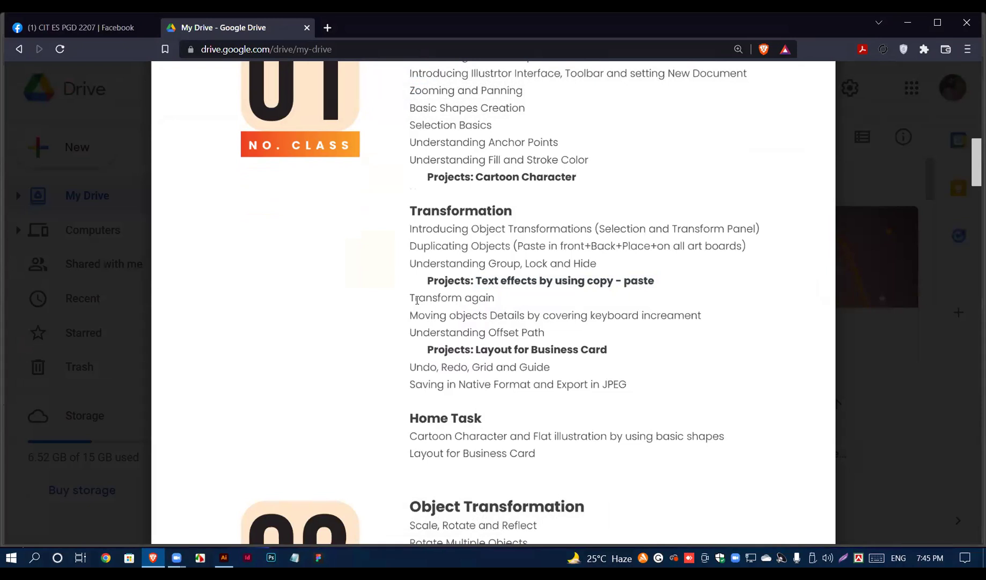
pyautogui.click(906, 22)
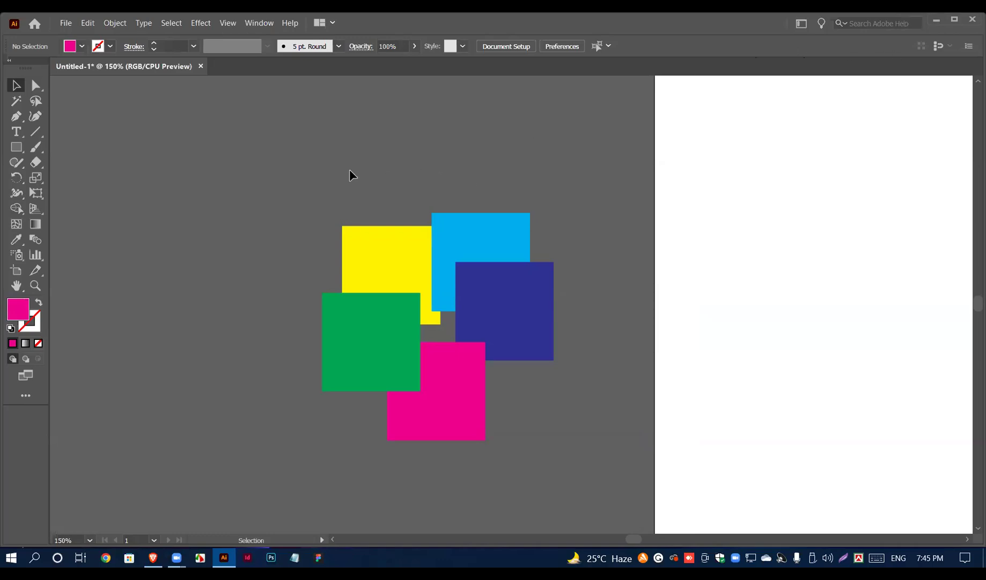
# Step: Draw a small magenta square in an empty area outside the artboard and deselect it
pyautogui.scroll(-3, 524, 285)
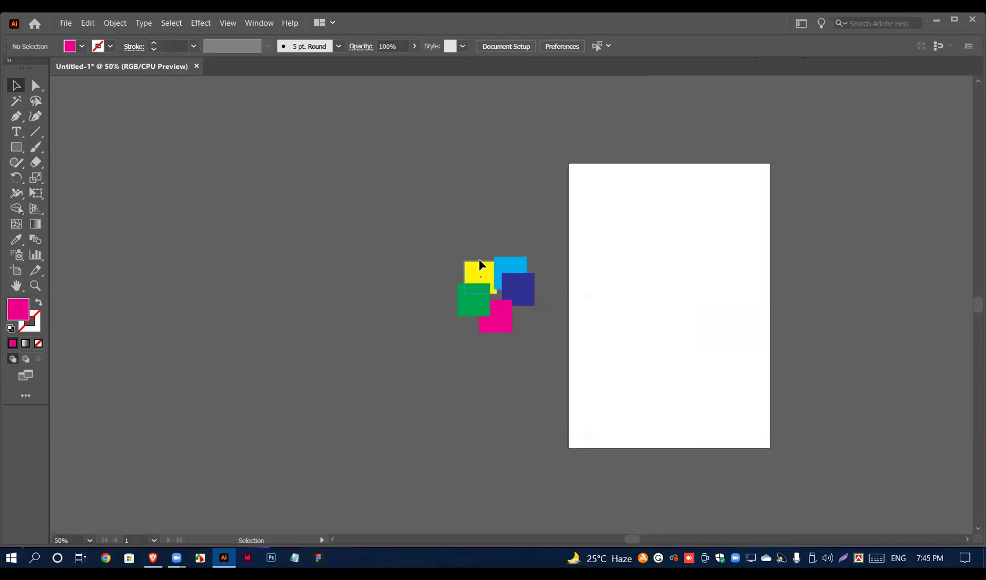
pyautogui.scroll(6, 385, 201)
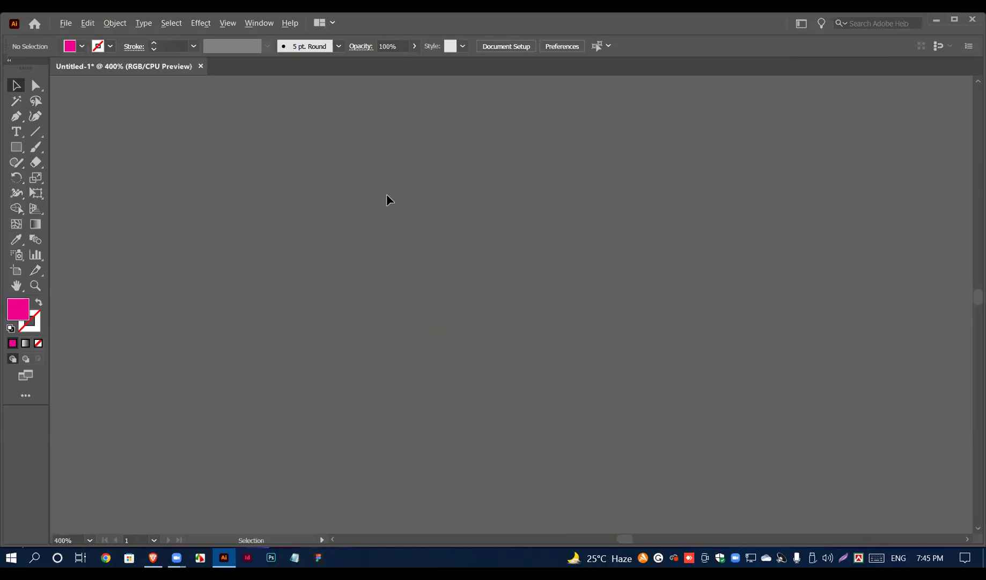
pyautogui.press('m')
pyautogui.moveTo(413, 183); pyautogui.dragTo(455, 224)
pyautogui.press('v')
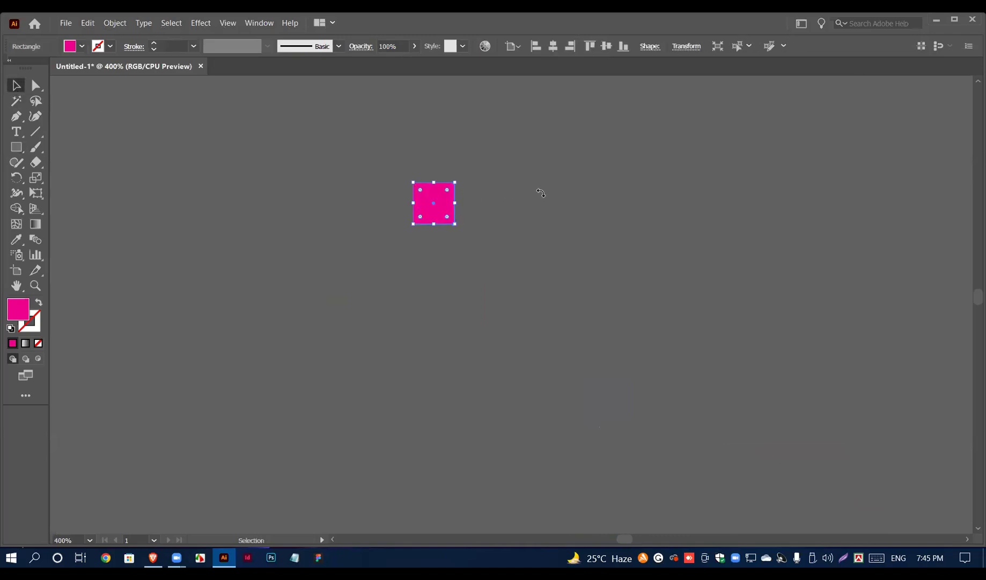
pyautogui.click(525, 183)
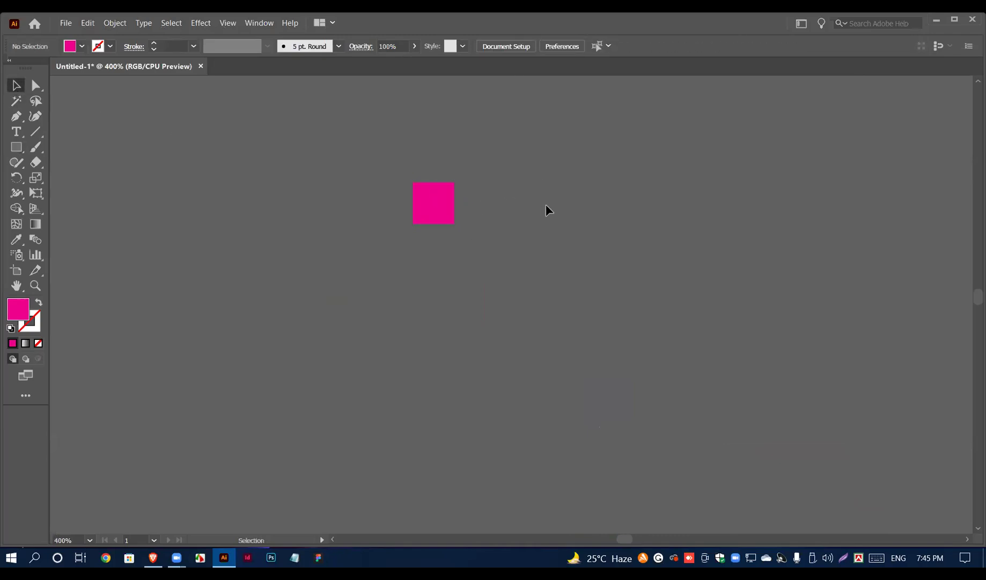
# Step: Copy the small square a short distance to its right and repeat the transformation until there is a row of ten squares
pyautogui.moveTo(441, 210); pyautogui.dragTo(519, 213)
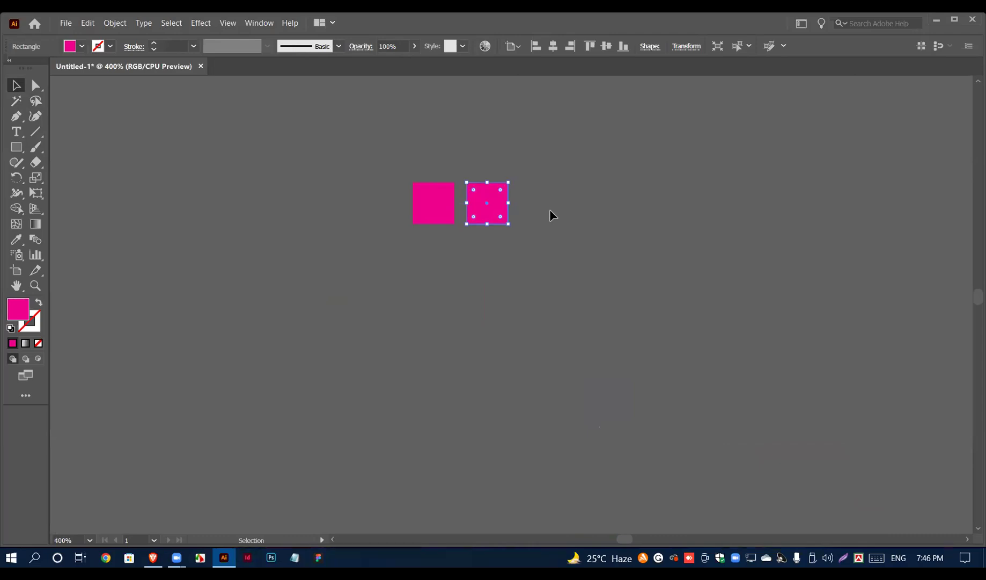
pyautogui.hotkey('ctrl', 'd')
pyautogui.hotkey('ctrl', 'd')
pyautogui.hotkey('ctrl', 'd')
pyautogui.hotkey('ctrl', 'd')
pyautogui.hotkey('ctrl', 'd')
pyautogui.hotkey('ctrl', 'd')
pyautogui.hotkey('ctrl', 'd')
pyautogui.hotkey('ctrl', 'd')
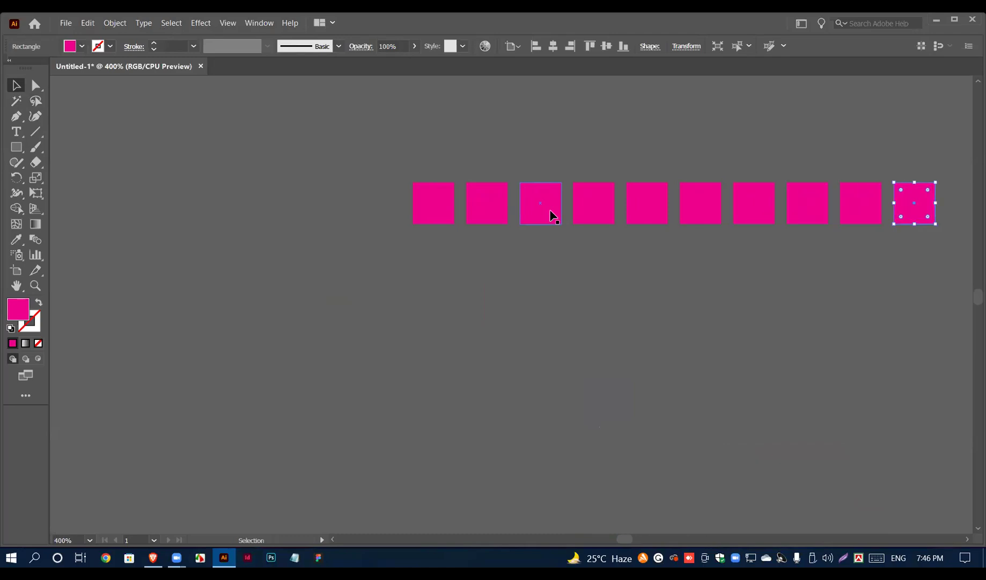
pyautogui.click(464, 171)
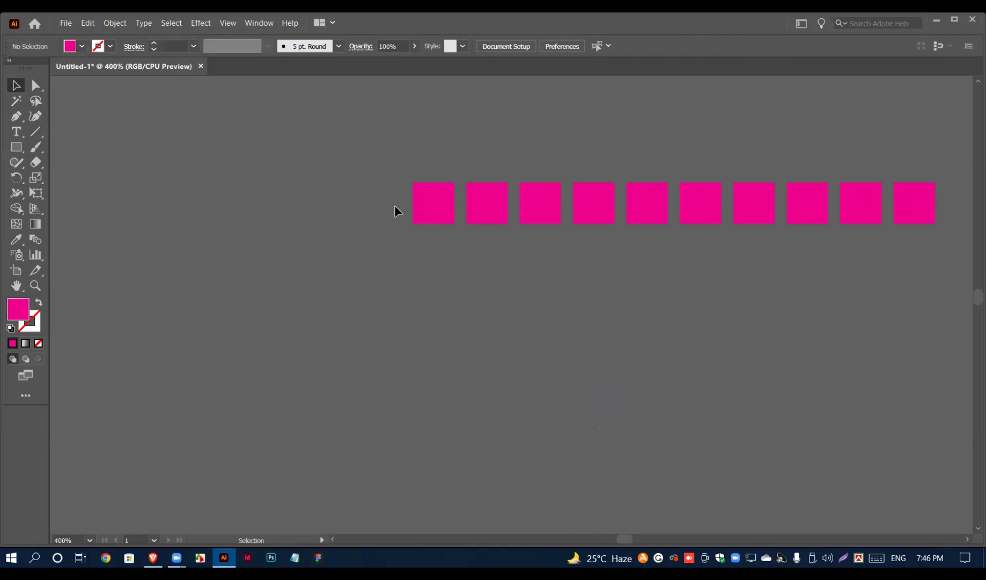
# Step: Copy the whole row of squares downward and repeat the transformation to build a grid of six rows
pyautogui.moveTo(385, 186); pyautogui.dragTo(912, 259)
pyautogui.hotkey('ctrl', 'd')
pyautogui.hotkey('ctrl', 'd')
pyautogui.hotkey('ctrl', 'd')
pyautogui.hotkey('ctrl', 'd')
pyautogui.scroll(-1, 724, 283)
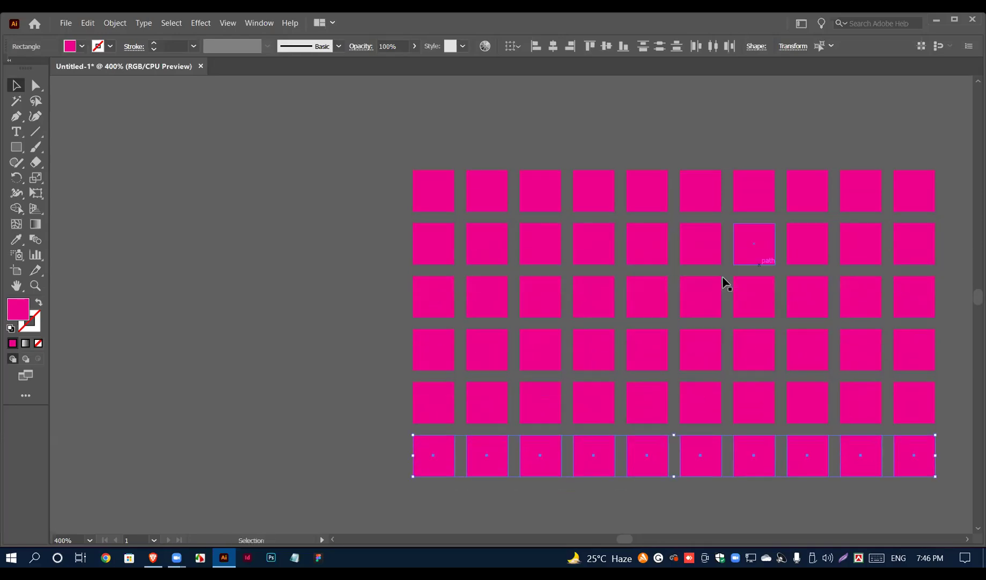
# Step: Copy the top row upward and repeat the transformation to extend the grid to eleven rows, leaving nothing selected
pyautogui.scroll(5, 579, 222)
pyautogui.click(578, 216)
pyautogui.moveTo(366, 265); pyautogui.dragTo(935, 333)
pyautogui.moveTo(766, 323); pyautogui.dragTo(762, 275)
pyautogui.hotkey('ctrl', 'd')
pyautogui.hotkey('ctrl', 'd')
pyautogui.hotkey('ctrl', 'd')
pyautogui.keyDown('alt'); pyautogui.scroll(-3, 701, 273); pyautogui.keyUp('alt')
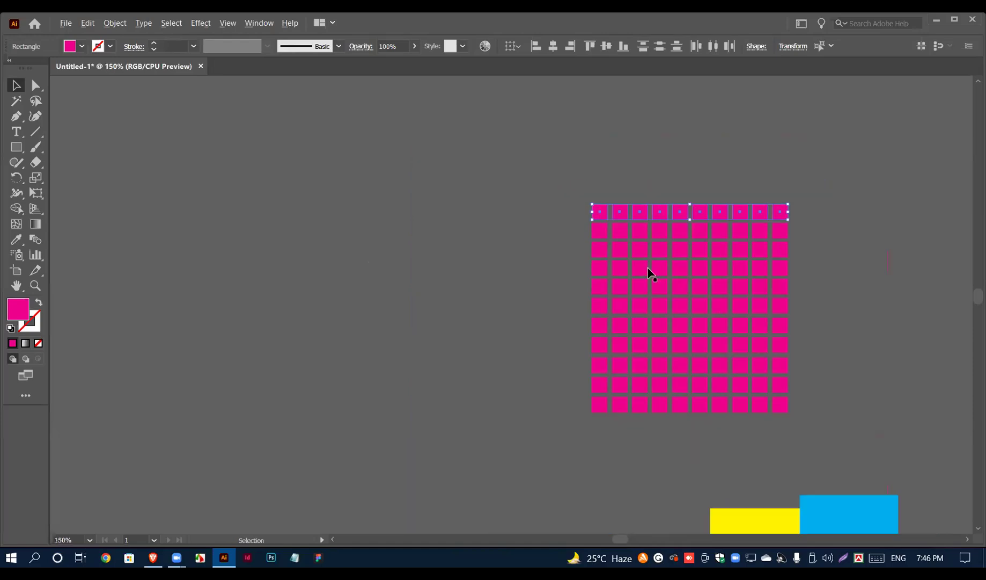
pyautogui.click(814, 284)
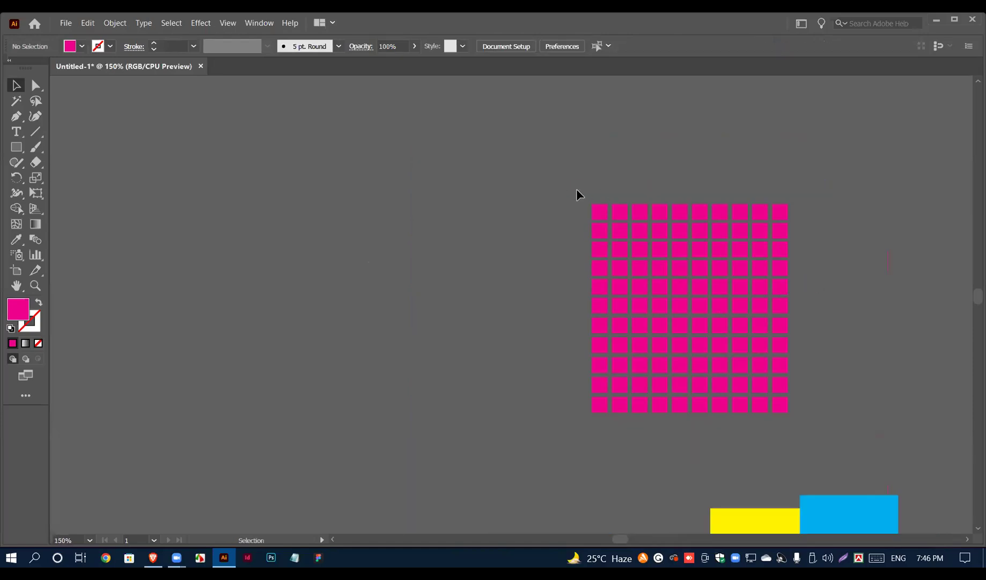
# Step: Delete the entire grid of squares and draw a new small magenta square in the cleared area
pyautogui.moveTo(801, 429); pyautogui.dragTo(801, 430)
pyautogui.press('Delete')
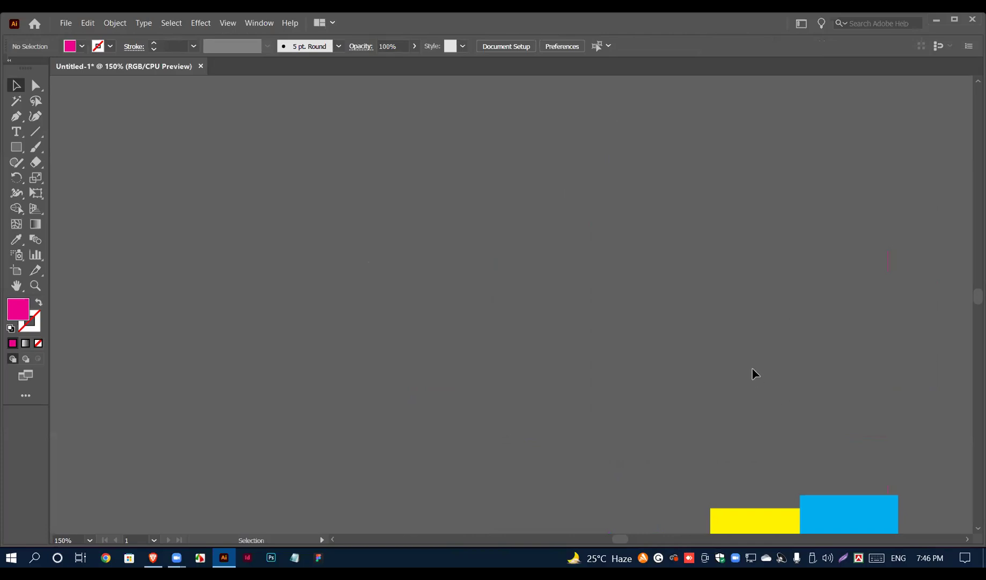
pyautogui.keyDown('alt'); pyautogui.scroll(2, 734, 330); pyautogui.keyUp('alt')
pyautogui.click(16, 147)
pyautogui.moveTo(275, 177)
pyautogui.mouseDown()
pyautogui.moveTo(402, 299)
pyautogui.moveTo(382, 284)
pyautogui.mouseUp()
pyautogui.press('v')
# Step: Repeat a diagonal downward copy of the small square to form a diagonal line of seven squares, and deselect
pyautogui.hotkey('ctrl', 'd')
pyautogui.hotkey('ctrl', 'd')
pyautogui.hotkey('ctrl', 'd')
pyautogui.hotkey('ctrl', 'd')
pyautogui.scroll(-3, 452, 270)
pyautogui.hotkey('ctrl', 'd')
pyautogui.scroll(2, 518, 295)
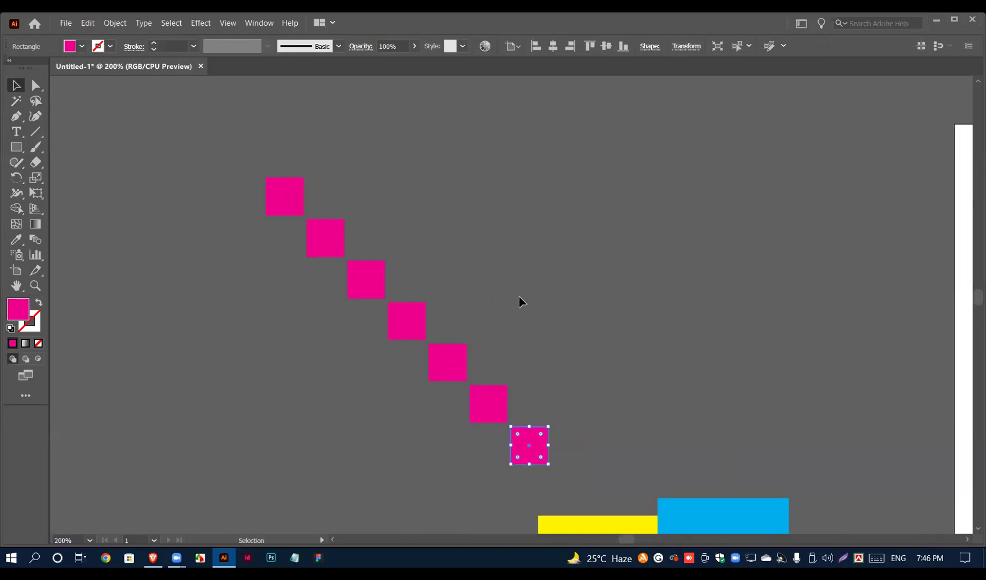
pyautogui.click(330, 161)
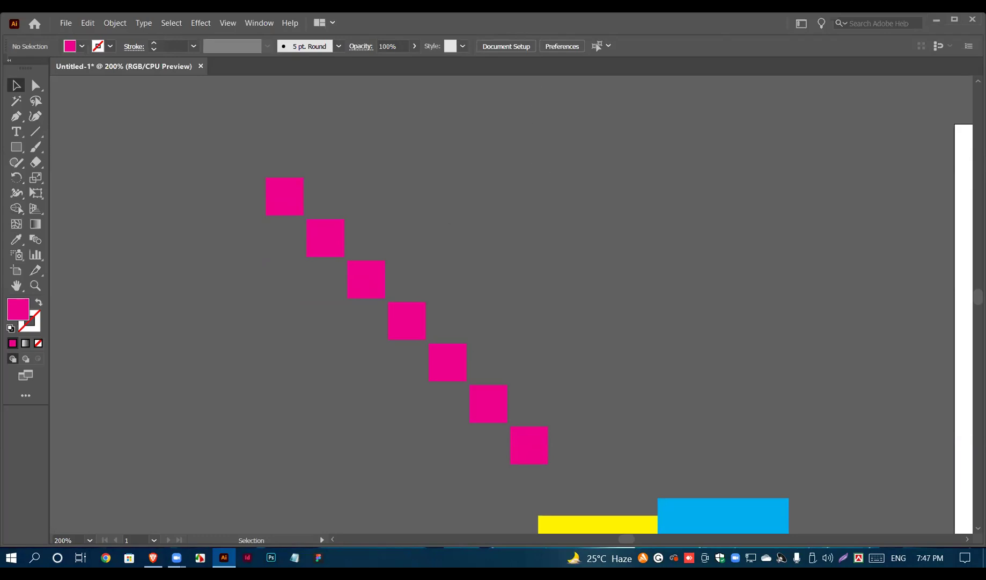
# Step: Switch to the browser, check the outline topic on moving objects by keyboard increment, and return to Illustrator
pyautogui.click(160, 561)
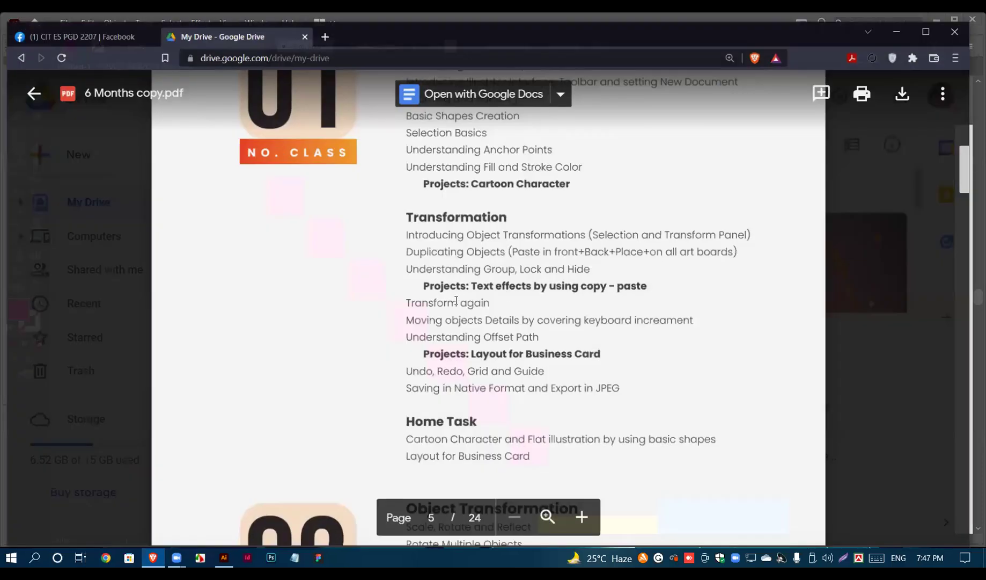
pyautogui.moveTo(410, 315); pyautogui.dragTo(672, 317)
pyautogui.click(671, 316)
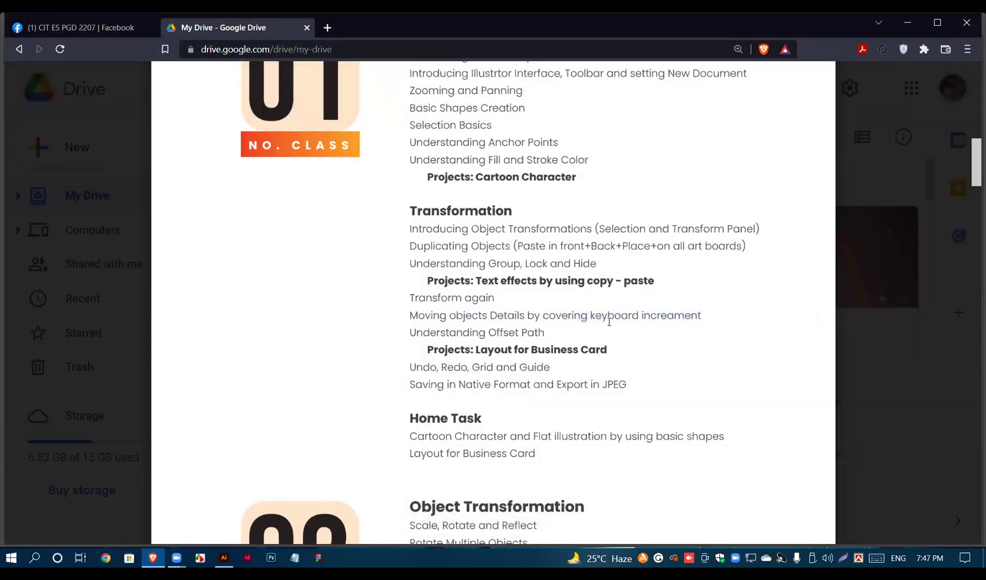
pyautogui.moveTo(590, 316); pyautogui.dragTo(694, 317)
pyautogui.click(685, 317)
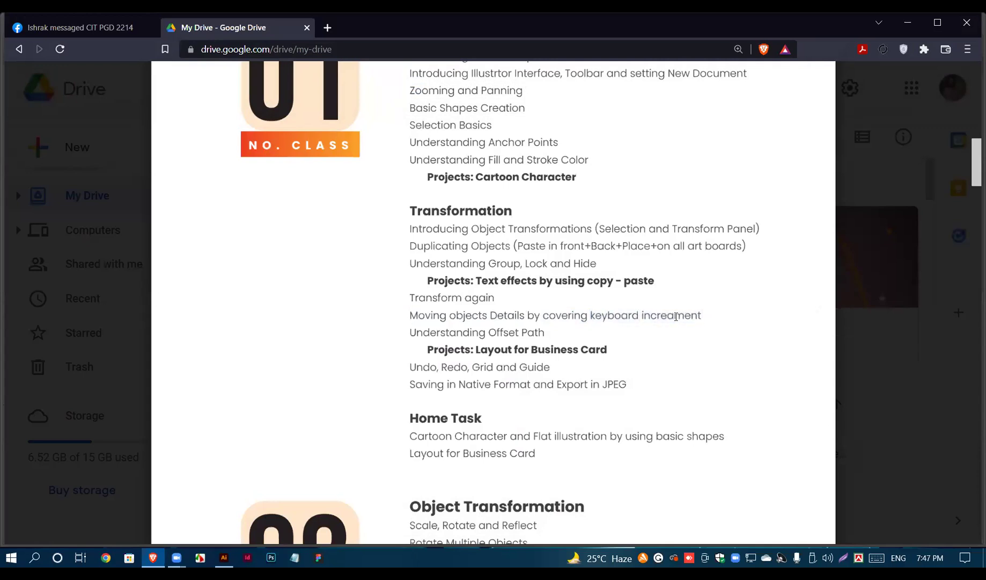
pyautogui.click(908, 23)
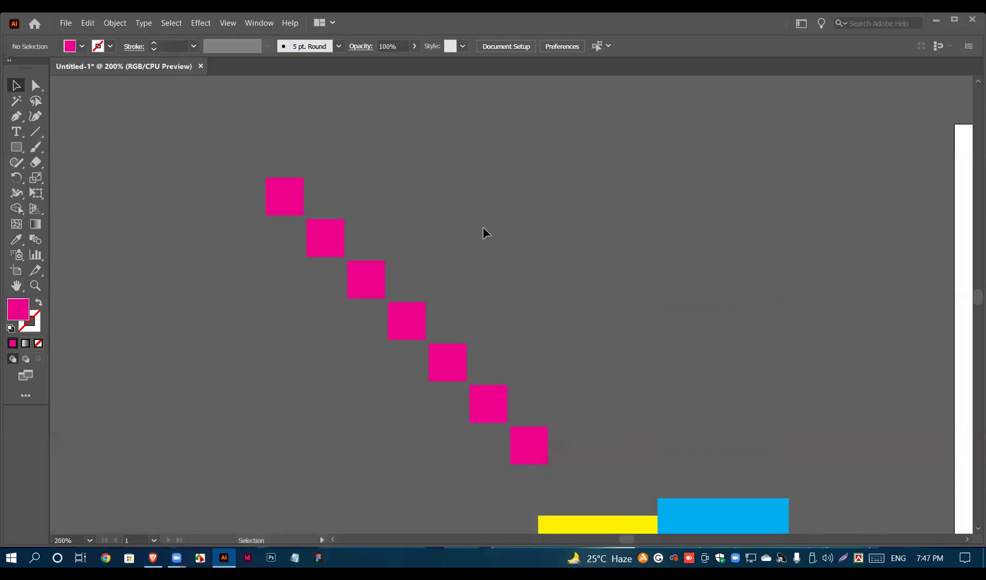
# Step: Delete every square of the diagonal line except the topmost one
pyautogui.moveTo(345, 203); pyautogui.dragTo(503, 471)
pyautogui.moveTo(356, 233); pyautogui.dragTo(519, 408)
pyautogui.moveTo(543, 457); pyautogui.dragTo(544, 457)
pyautogui.press('Delete')
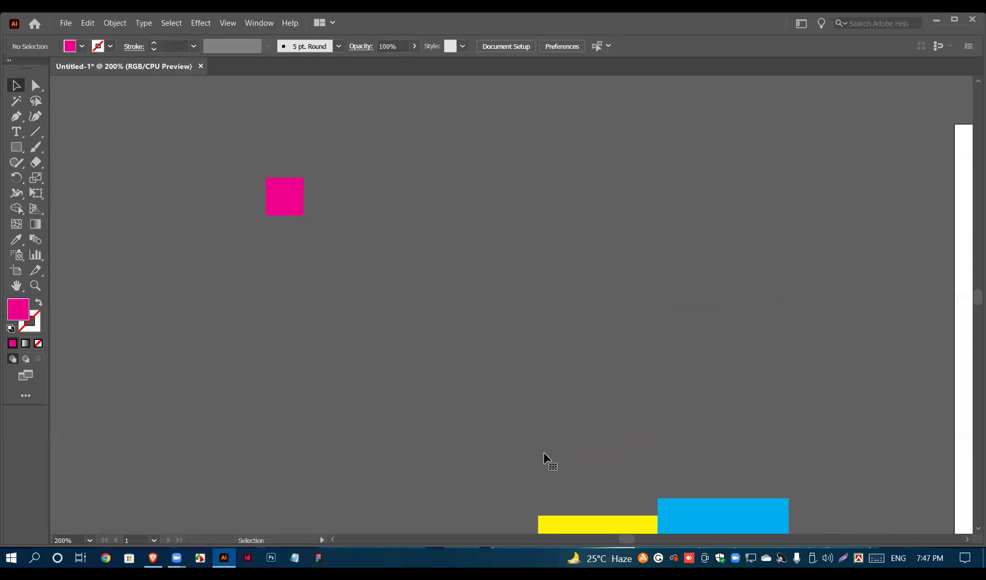
# Step: Move the remaining square about 1.15 in right and 0.43 in down, enlarge it proportionally from its centre, and deselect it
pyautogui.moveTo(287, 196); pyautogui.dragTo(400, 238)
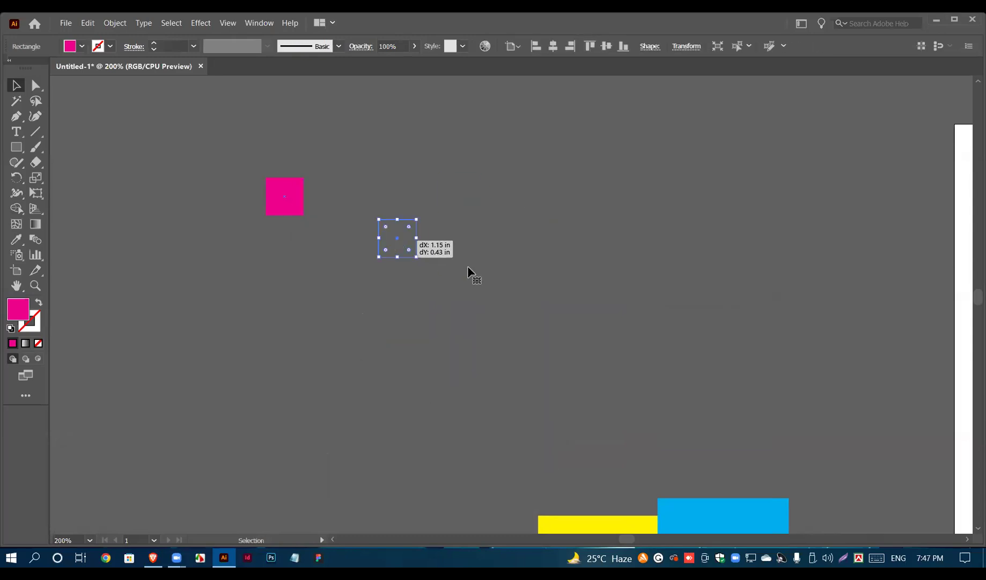
pyautogui.click(403, 234)
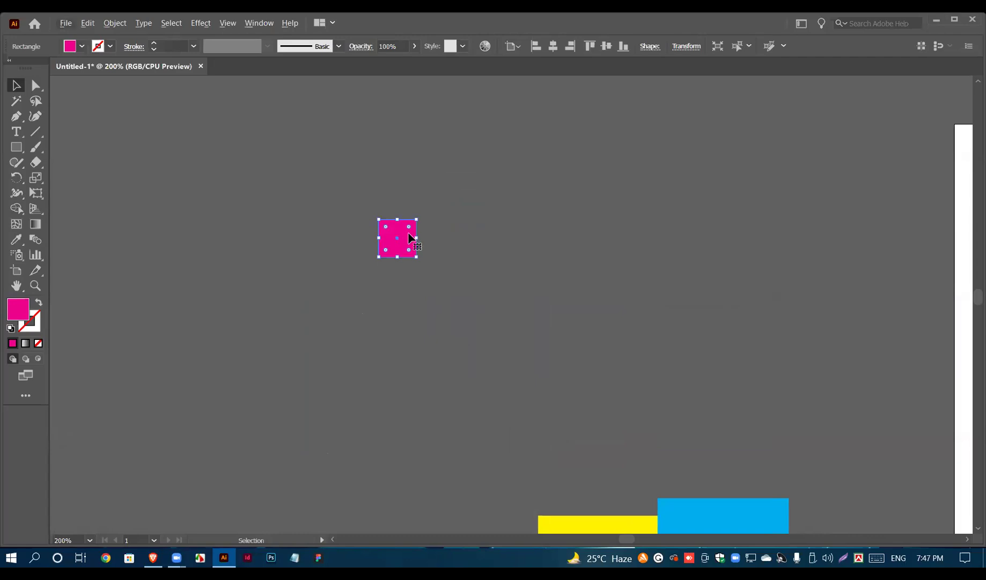
pyautogui.moveTo(417, 256); pyautogui.dragTo(463, 305)
pyautogui.click(499, 261)
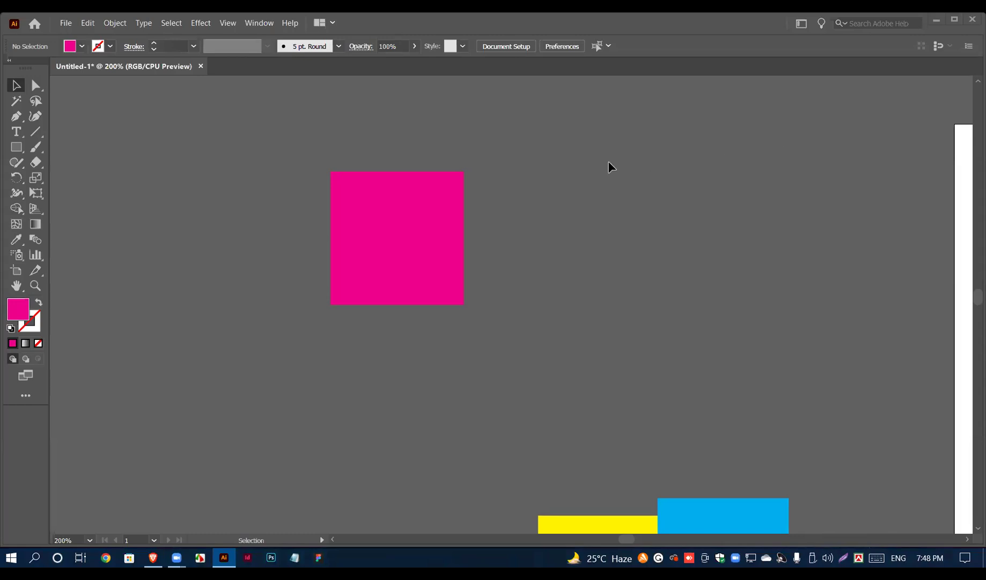
# Step: Move the enlarged magenta square around freehand, leaving it slightly left of where it was, and deselect it
pyautogui.moveTo(412, 217); pyautogui.dragTo(467, 221)
pyautogui.moveTo(422, 254); pyautogui.dragTo(424, 232)
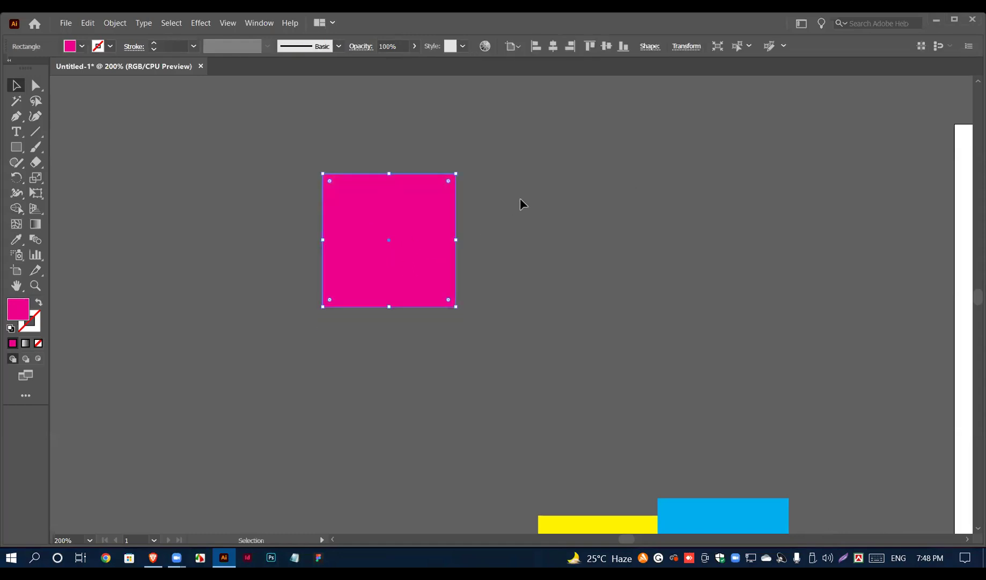
pyautogui.click(520, 199)
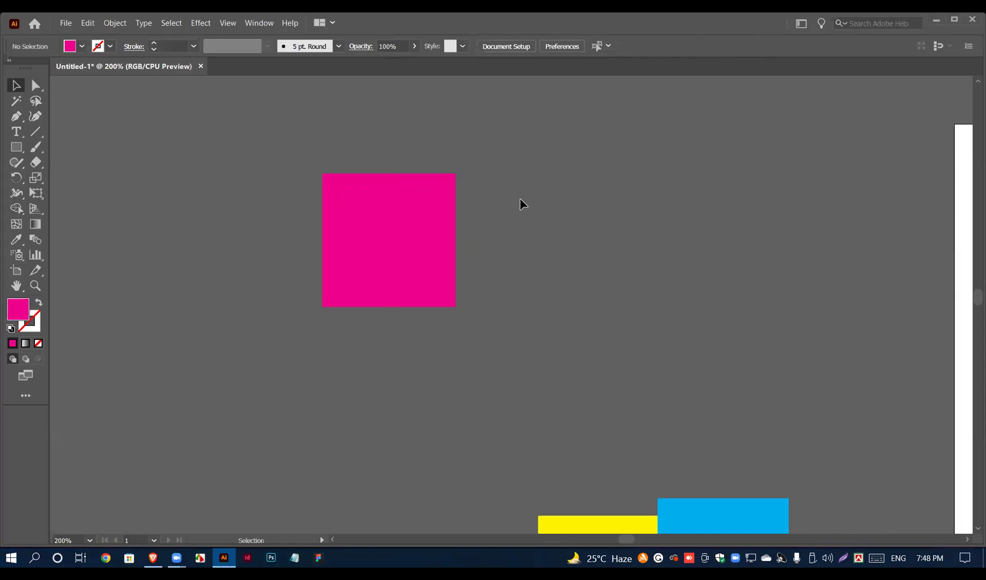
pyautogui.click(398, 218)
pyautogui.scroll(1, 504, 198)
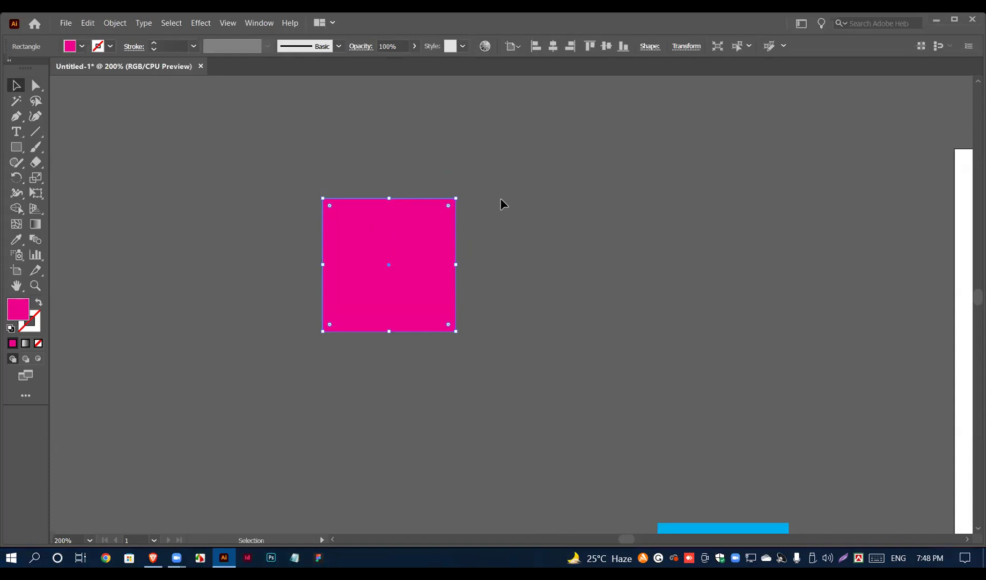
pyautogui.click(503, 203)
# Step: Nudge the magenta square one large increment right and back left, and one large increment up and back down
pyautogui.click(416, 233)
pyautogui.hotkey('shift', 'Right')
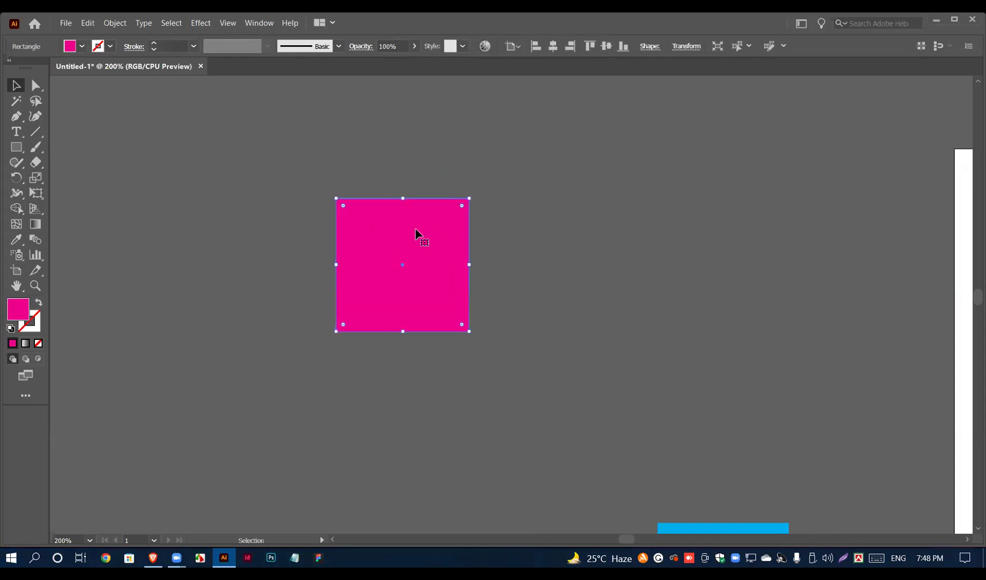
pyautogui.hotkey('shift', 'Left')
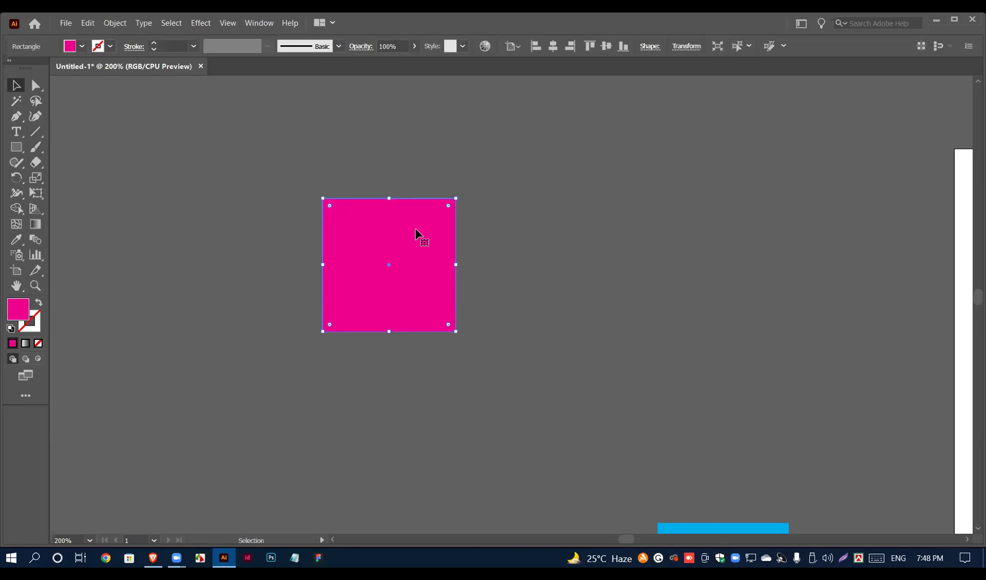
pyautogui.hotkey('shift', 'Up')
pyautogui.hotkey('shift', 'Down')
pyautogui.scroll(1, 416, 231)
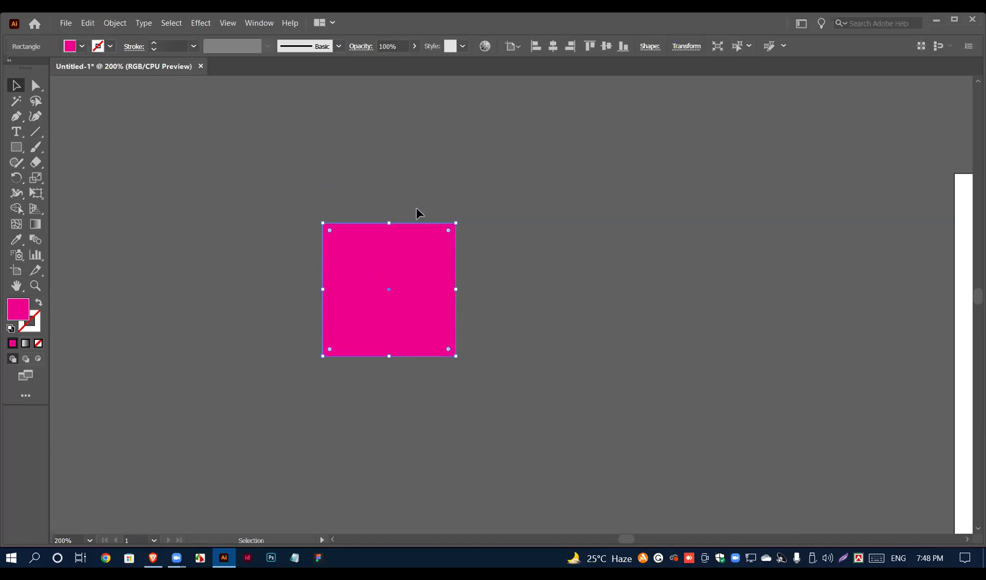
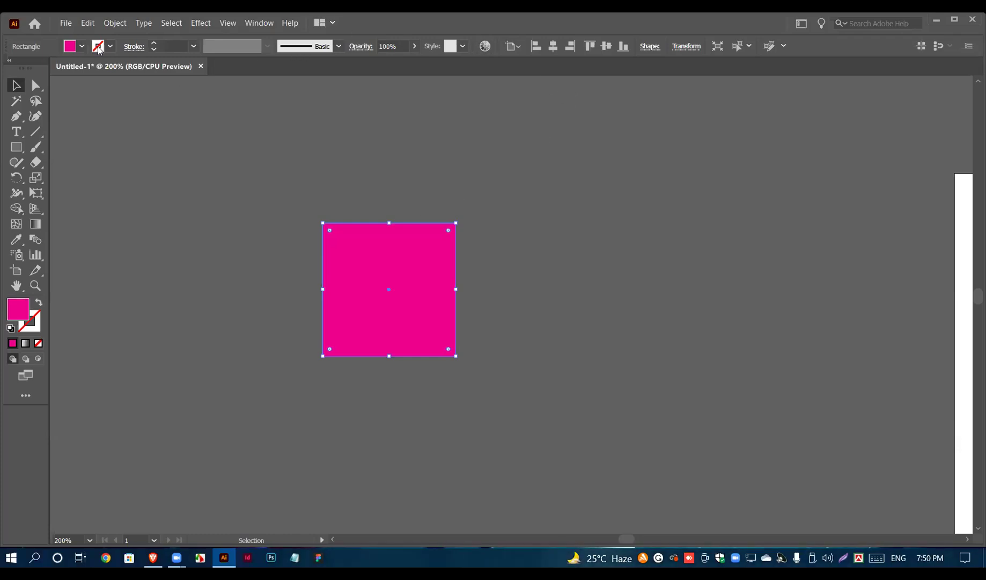
pyautogui.click(84, 23)
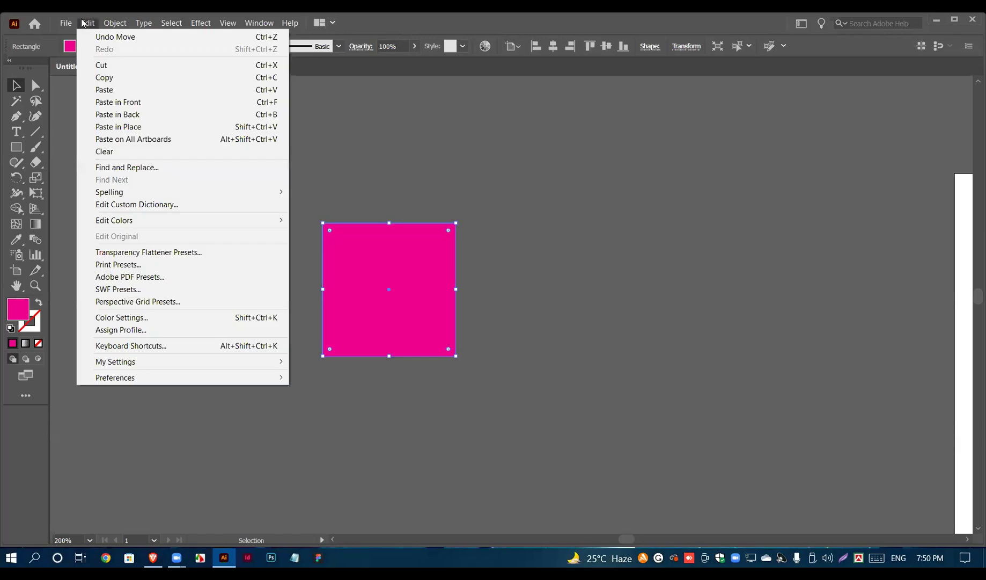
pyautogui.moveTo(259, 23)
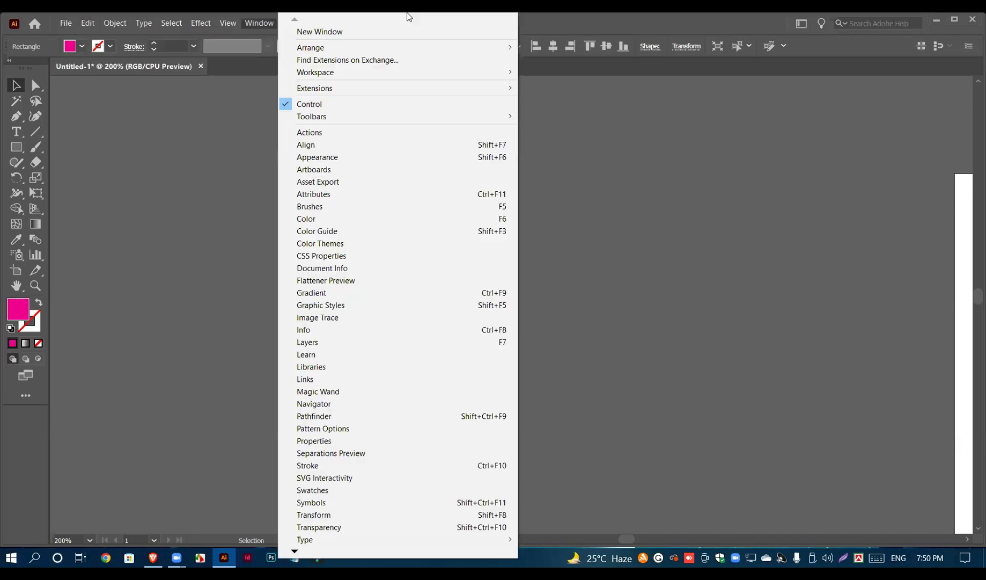
pyautogui.click(649, 208)
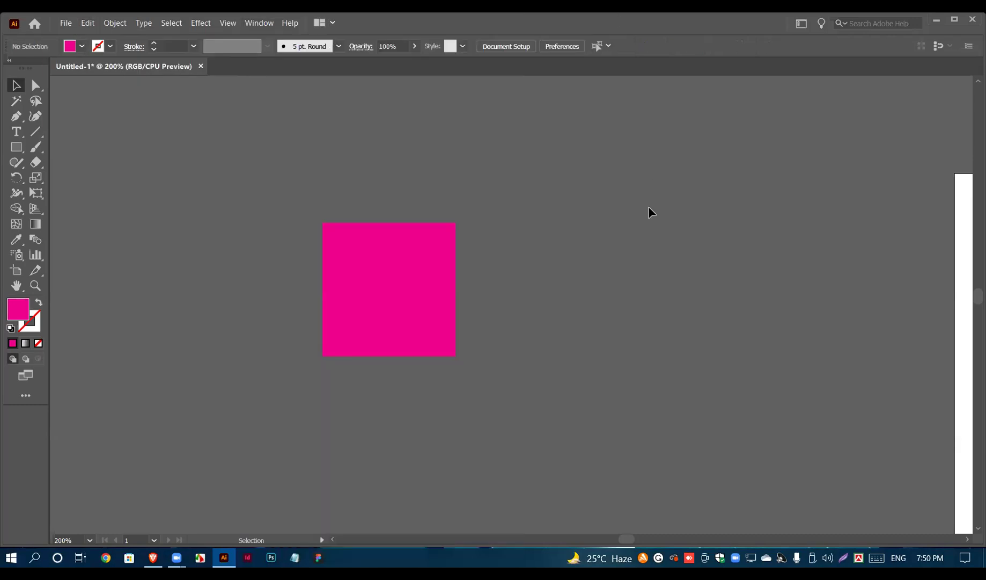
# Step: Select the magenta square and set the keyboard increment to 5 in in the general preferences
pyautogui.click(406, 327)
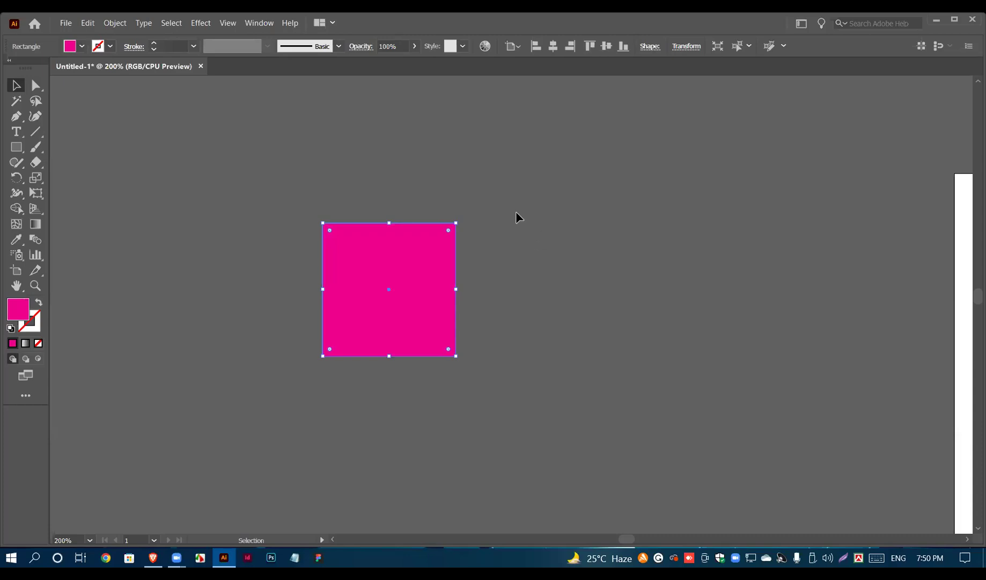
pyautogui.click(88, 23)
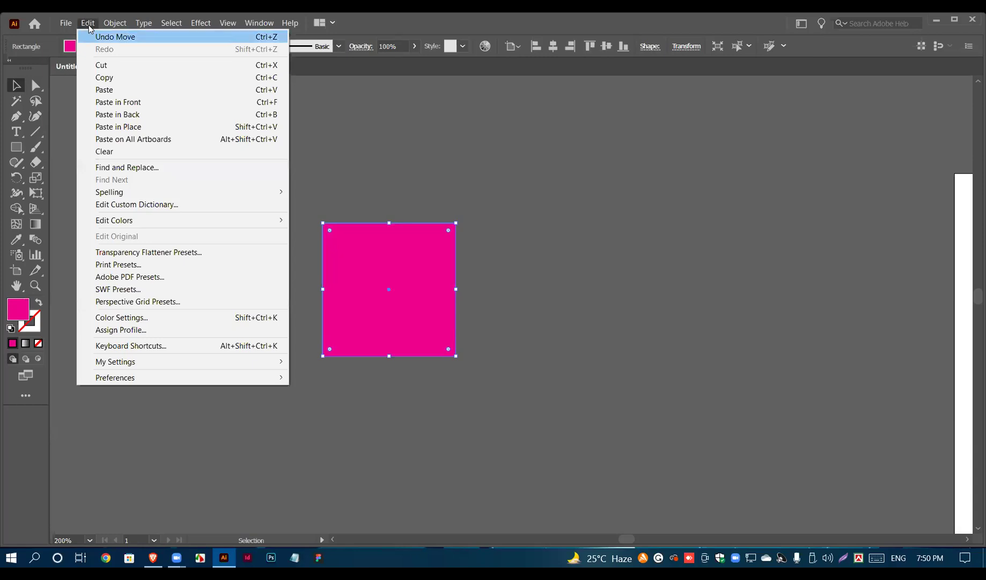
pyautogui.moveTo(150, 377)
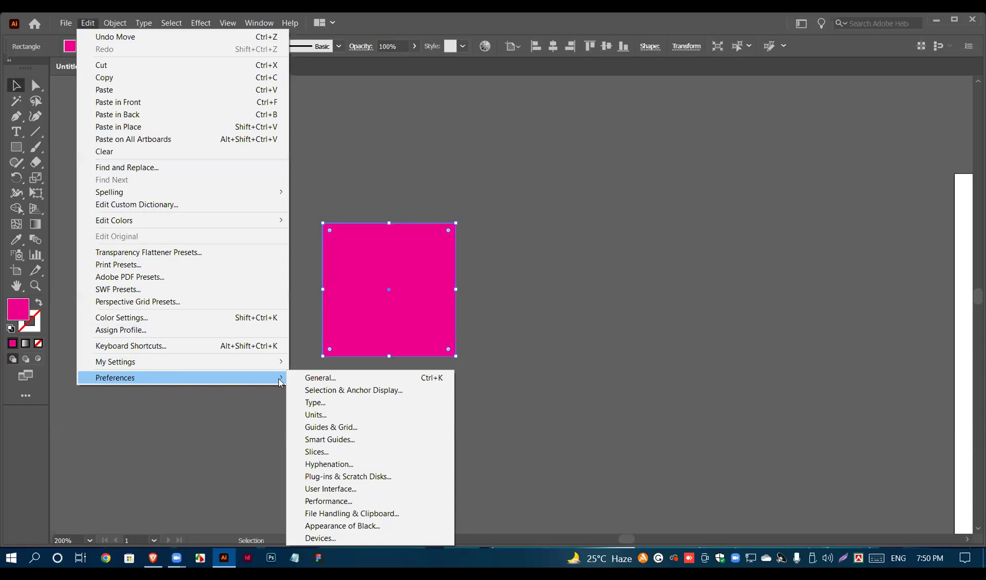
pyautogui.click(327, 376)
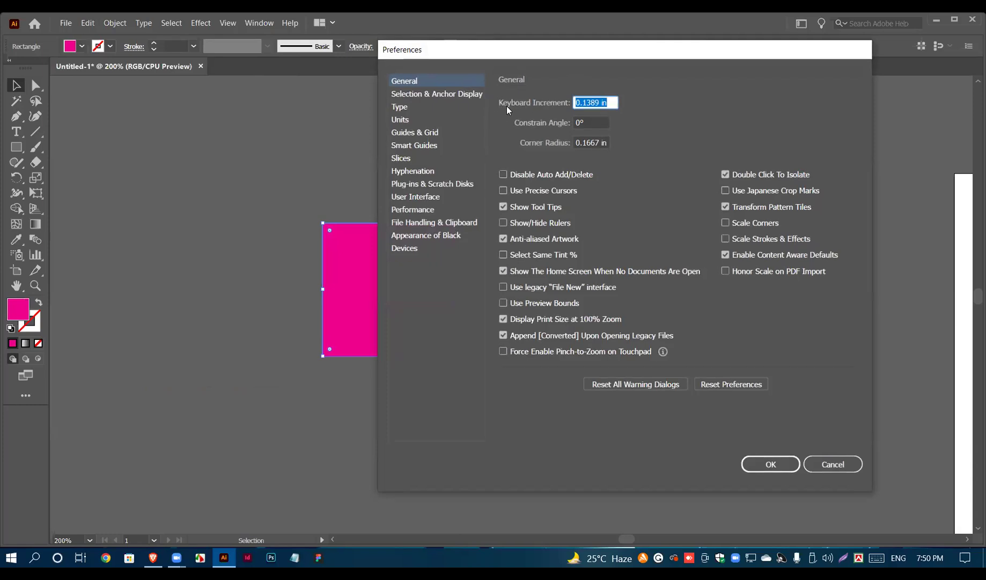
pyautogui.moveTo(556, 52); pyautogui.dragTo(502, 91)
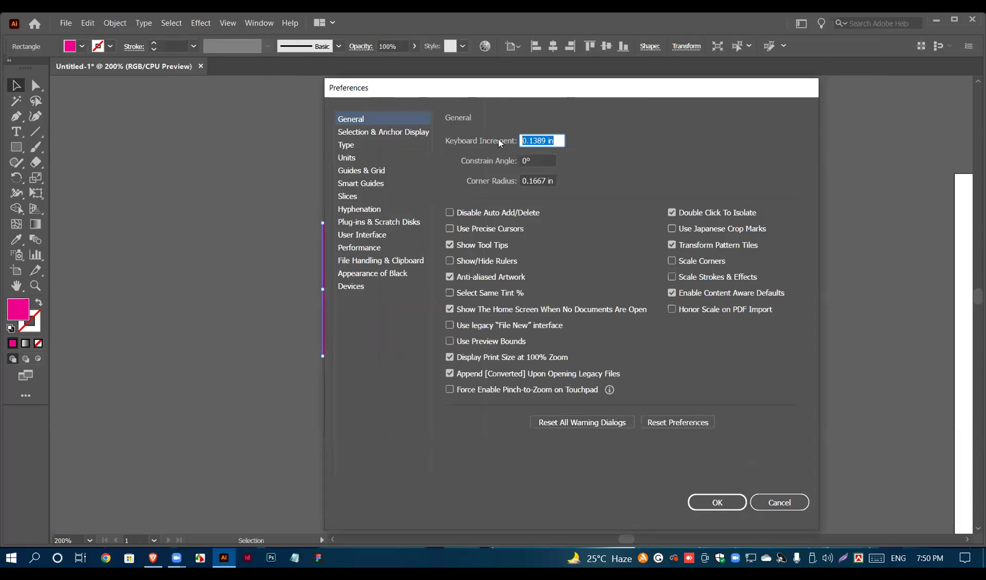
pyautogui.write('5 in')
pyautogui.moveTo(660, 87); pyautogui.dragTo(612, 50)
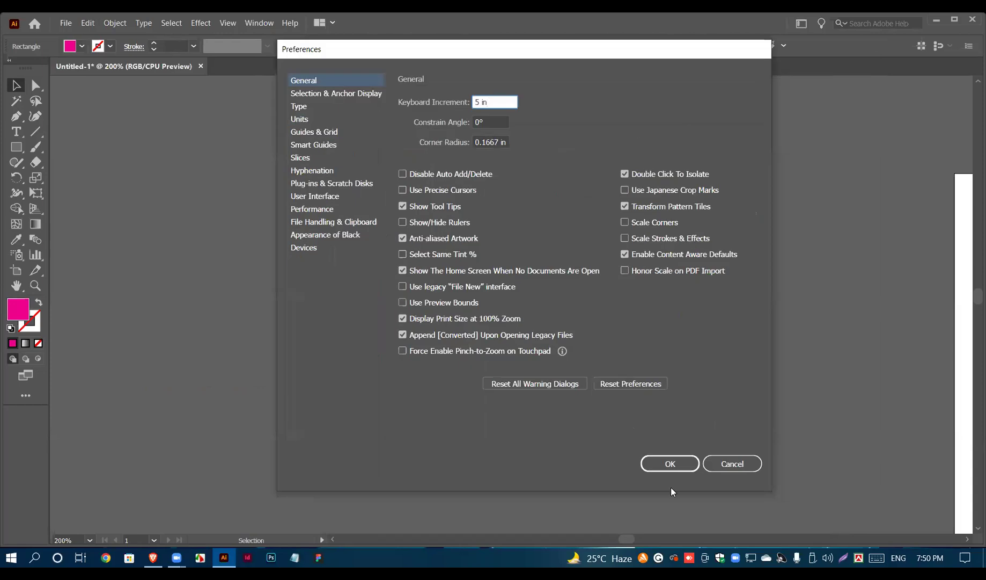
pyautogui.click(676, 465)
# Step: Reselect the magenta square, nudge it one keyboard increment to the right, and delete it, undoing the deletion
pyautogui.click(558, 303)
pyautogui.click(412, 298)
pyautogui.press('Right')
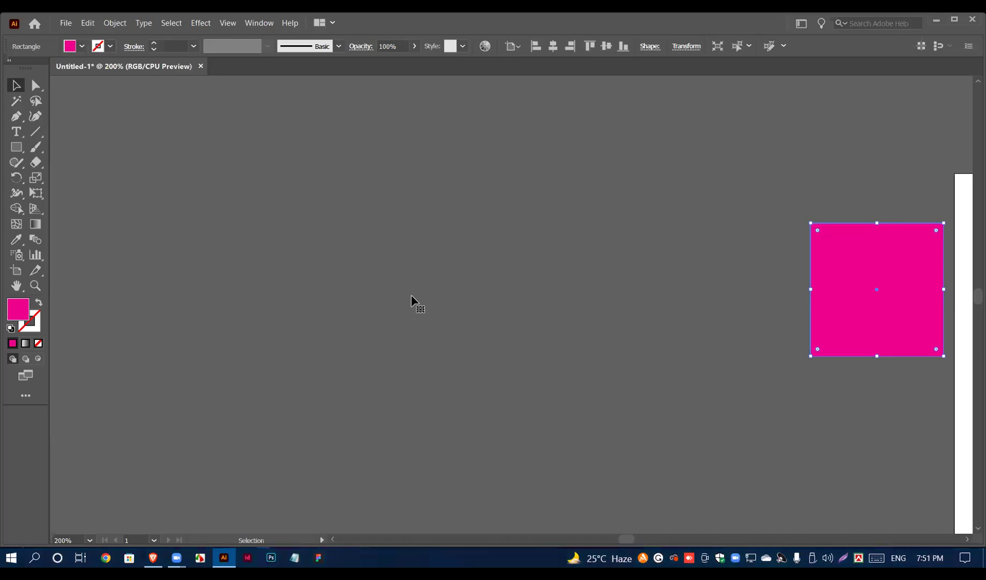
pyautogui.press('Delete')
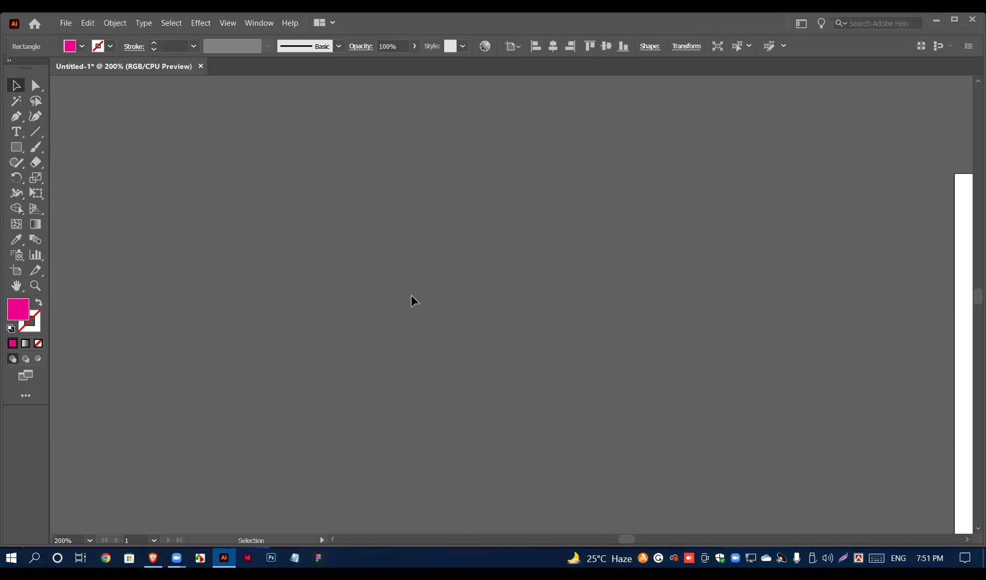
pyautogui.hotkey('ctrl', 'z')
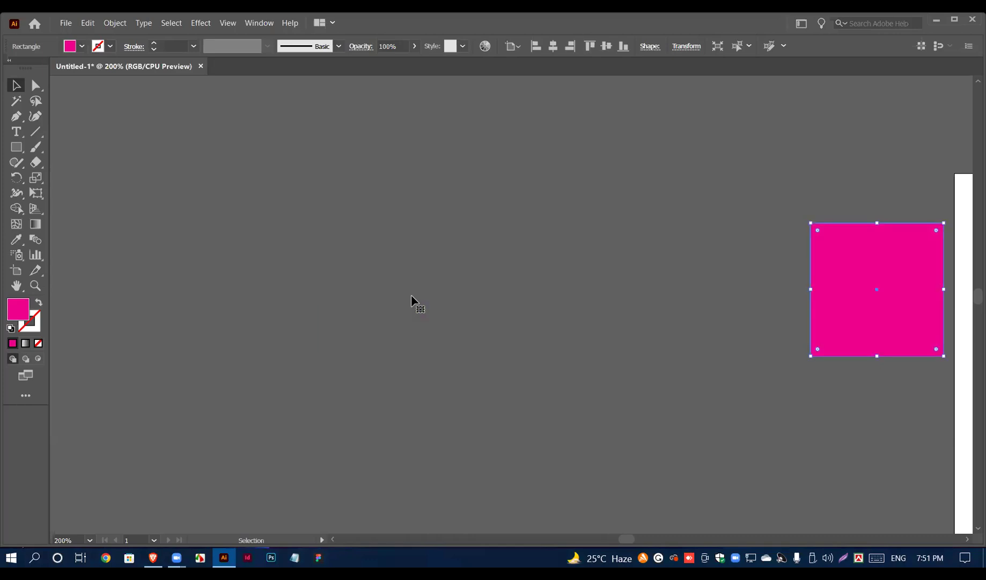
# Step: Set the keyboard increment to 30 px in the general preferences
pyautogui.hotkey('ctrl', 'k')
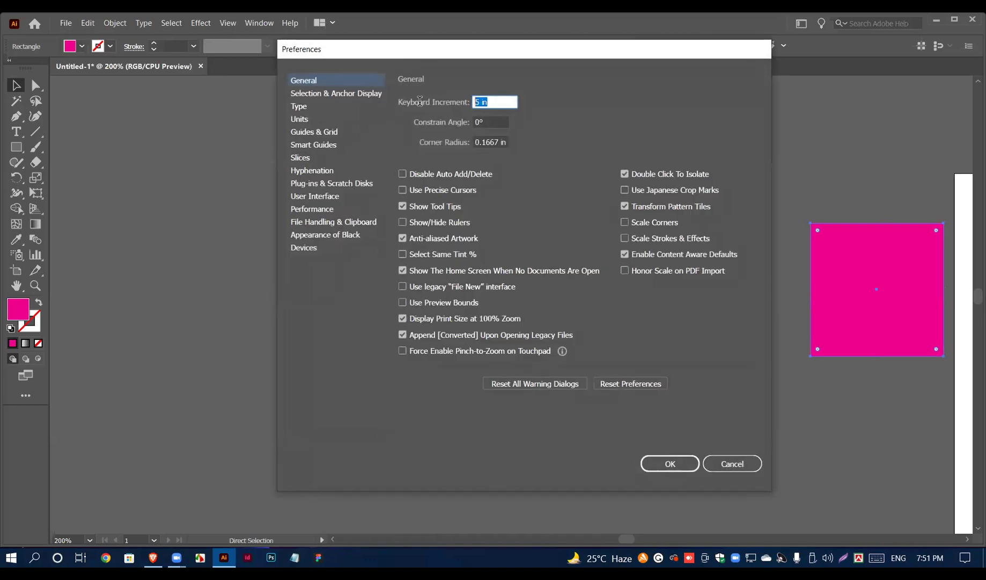
pyautogui.write('30po')
pyautogui.press('BackSpace')
pyautogui.press('BackSpace')
pyautogui.write('px')
pyautogui.click(661, 463)
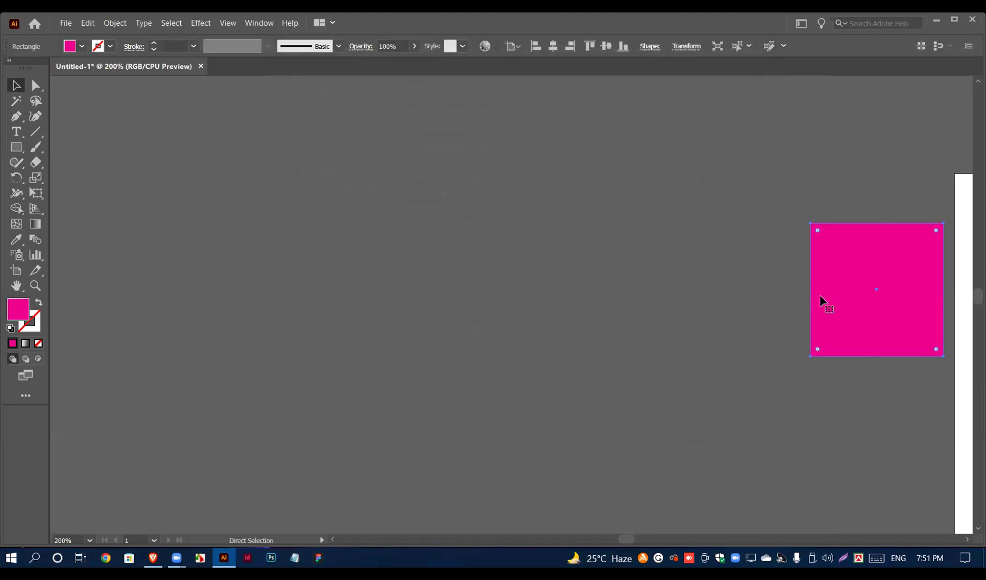
# Step: Nudge the magenta square eleven increments left, and move it up and down by increments, ending at its starting height
pyautogui.press('Left')
pyautogui.press('Left')
pyautogui.press('Left')
pyautogui.press('Left')
pyautogui.press('Left')
pyautogui.press('Left')
pyautogui.press('Left')
pyautogui.press('Left')
pyautogui.press('Left')
pyautogui.press('Left')
pyautogui.press('Left')
pyautogui.press('Up')
pyautogui.press('Up')
pyautogui.press('Up')
pyautogui.press('Down')
pyautogui.press('Down')
pyautogui.press('Down')
pyautogui.press('Down')
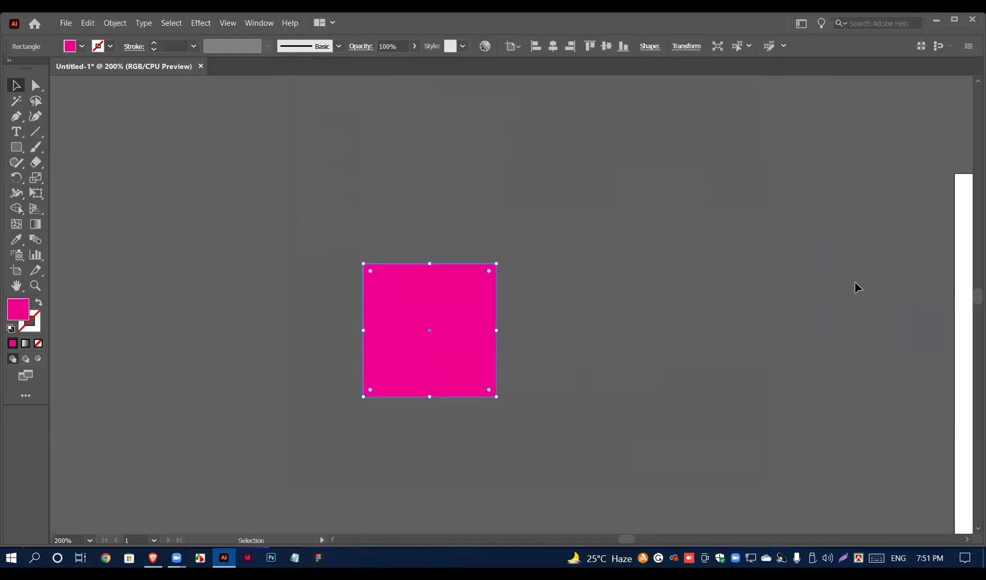
pyautogui.press('Up')
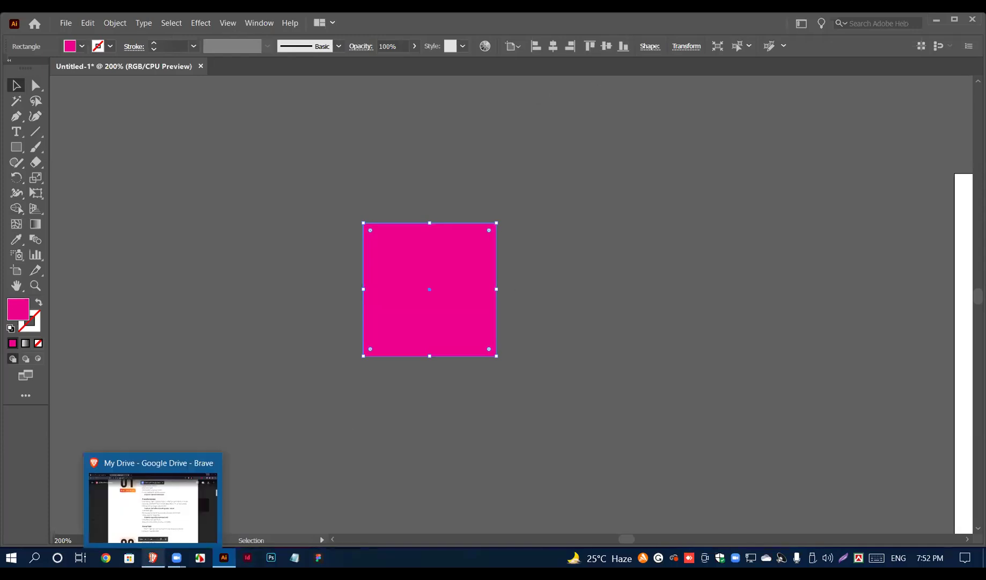
# Step: Switch to the course outline PDF in Brave, review its keyboard increment and Offset Path topics, and return to Illustrator
pyautogui.click(151, 559)
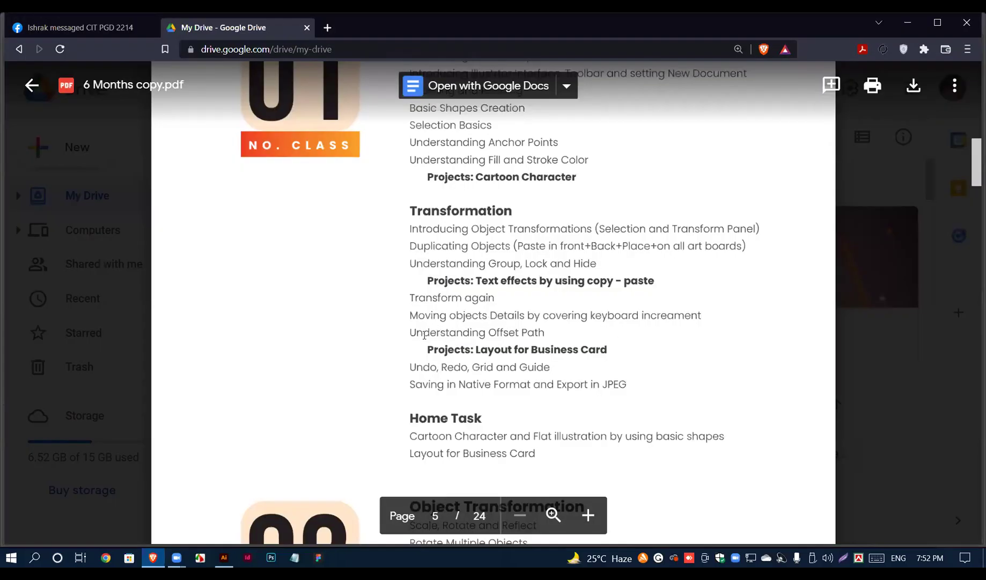
pyautogui.moveTo(410, 333); pyautogui.dragTo(518, 332)
pyautogui.click(510, 333)
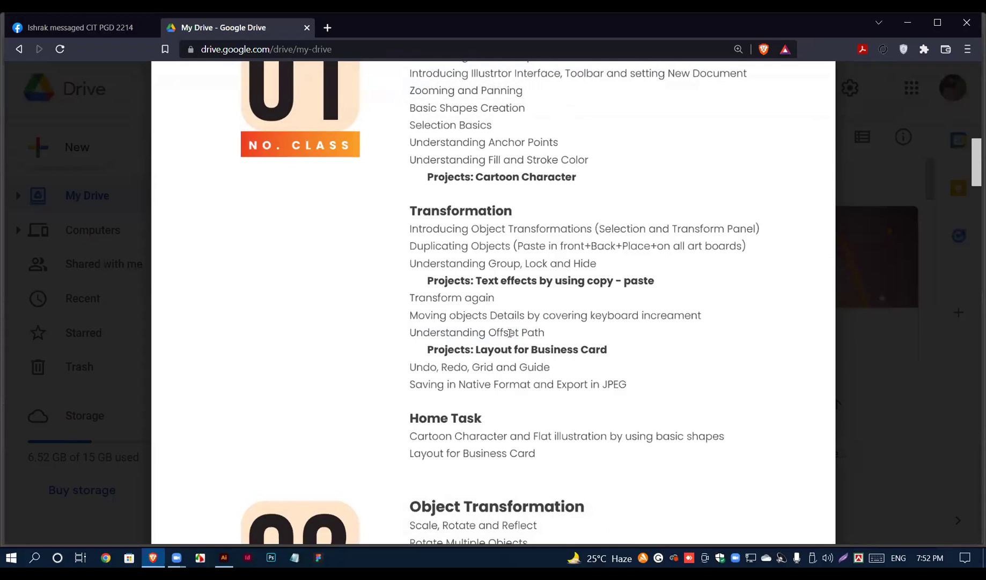
pyautogui.doubleClick(565, 228)
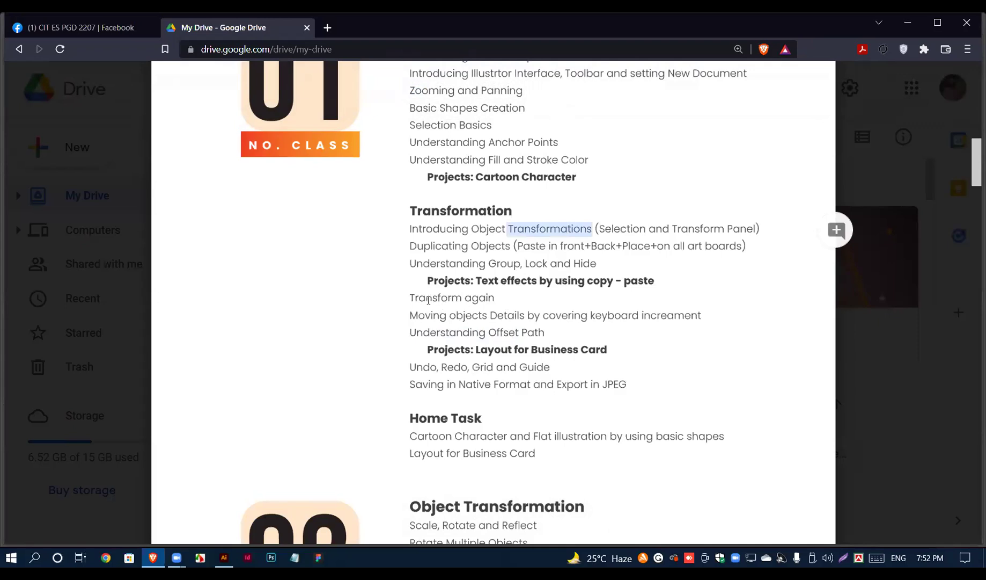
pyautogui.moveTo(604, 317); pyautogui.dragTo(692, 309)
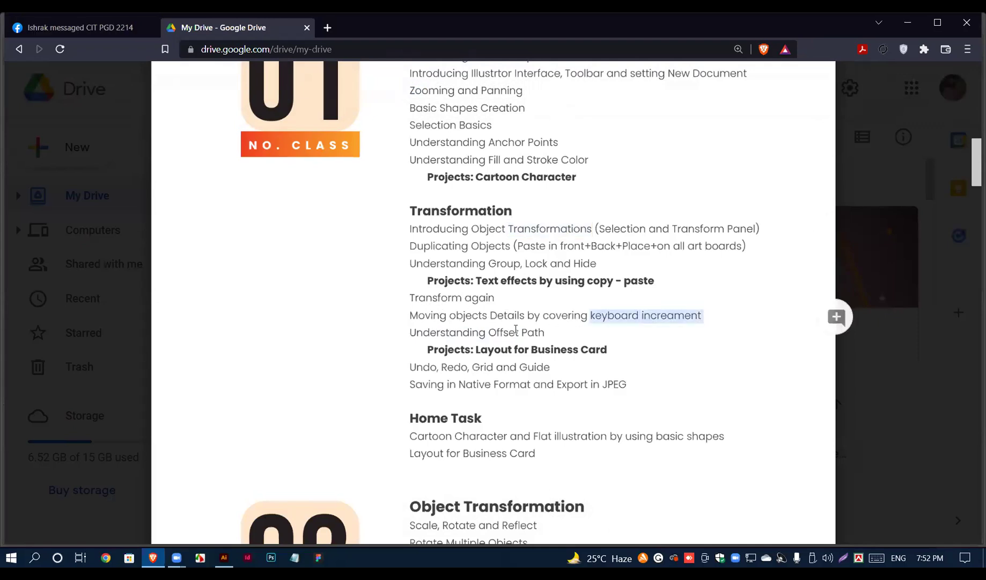
pyautogui.click(496, 330)
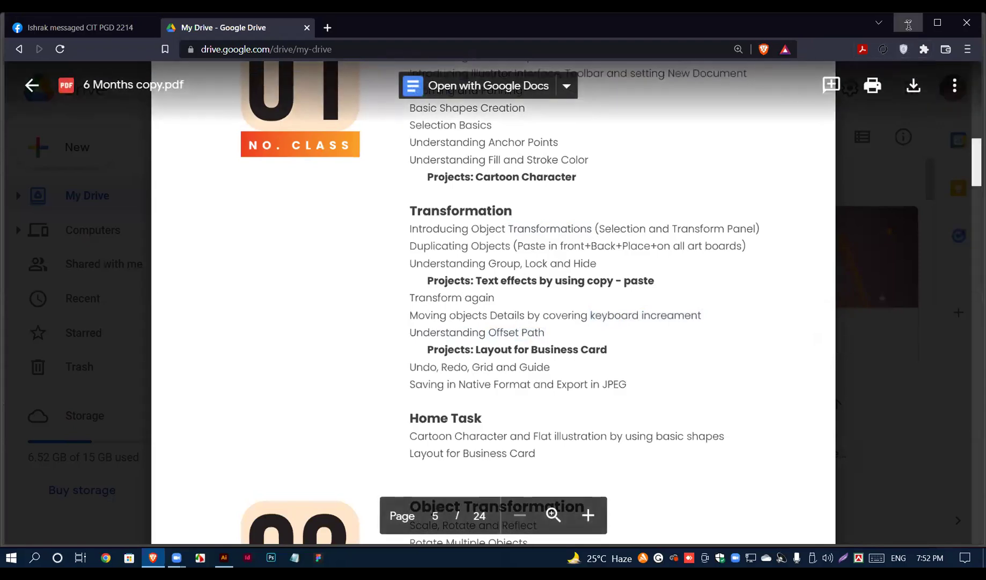
pyautogui.click(908, 22)
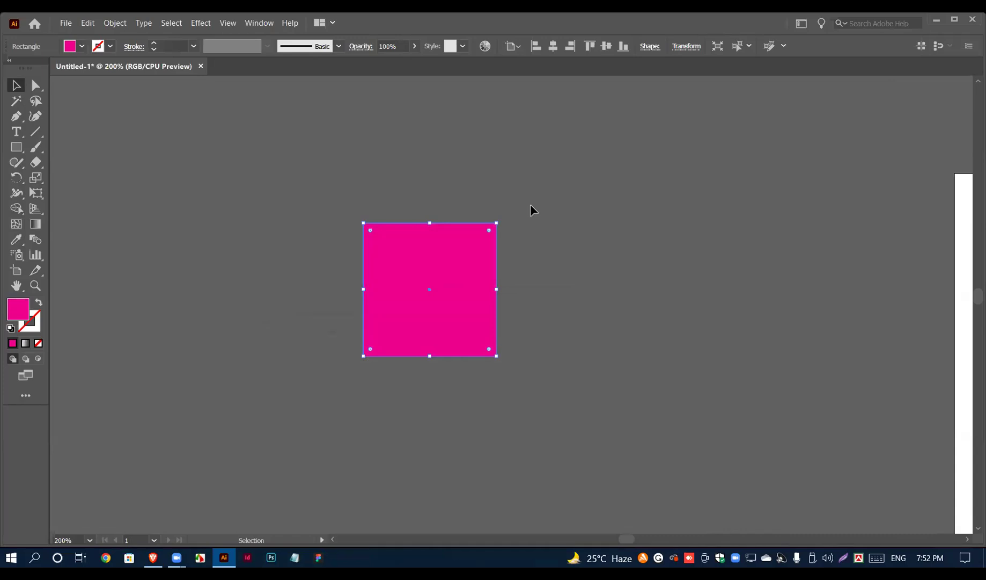
# Step: Examine the Transform Panel and Offset Path entries under Transformation in the Brave course outline, and go back to Illustrator
pyautogui.click(153, 557)
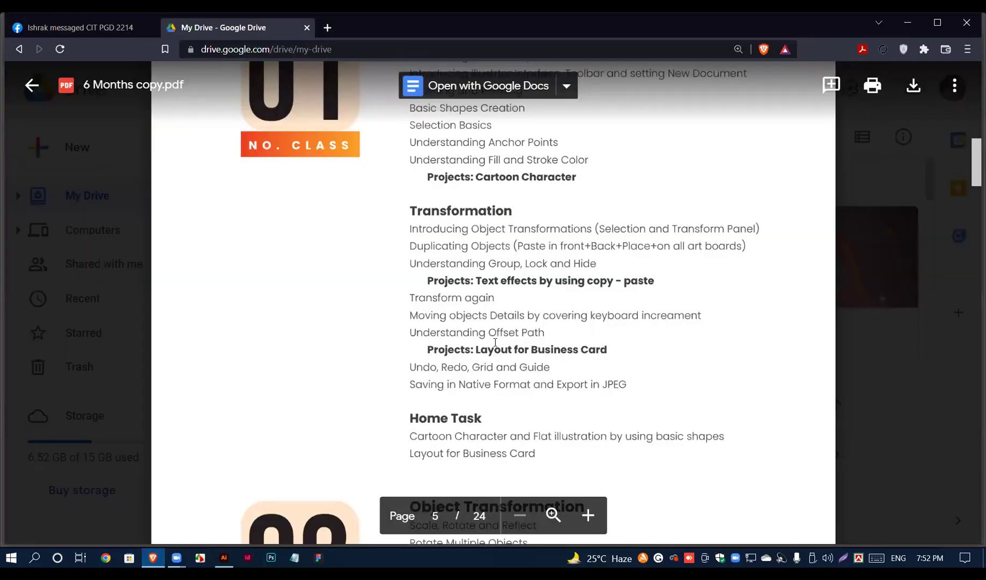
pyautogui.moveTo(488, 332); pyautogui.dragTo(545, 329)
pyautogui.click(584, 329)
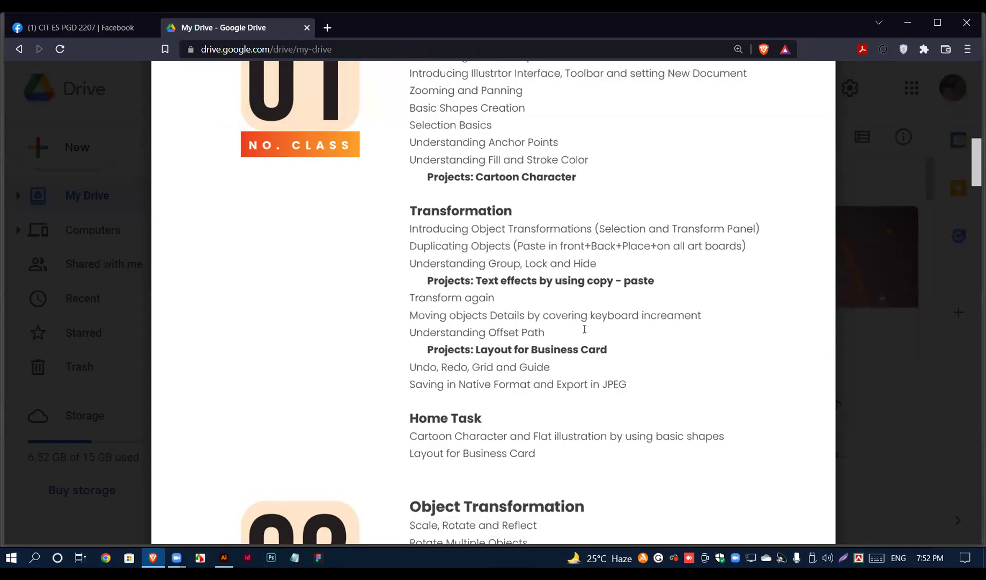
pyautogui.doubleClick(692, 228)
pyautogui.click(673, 229)
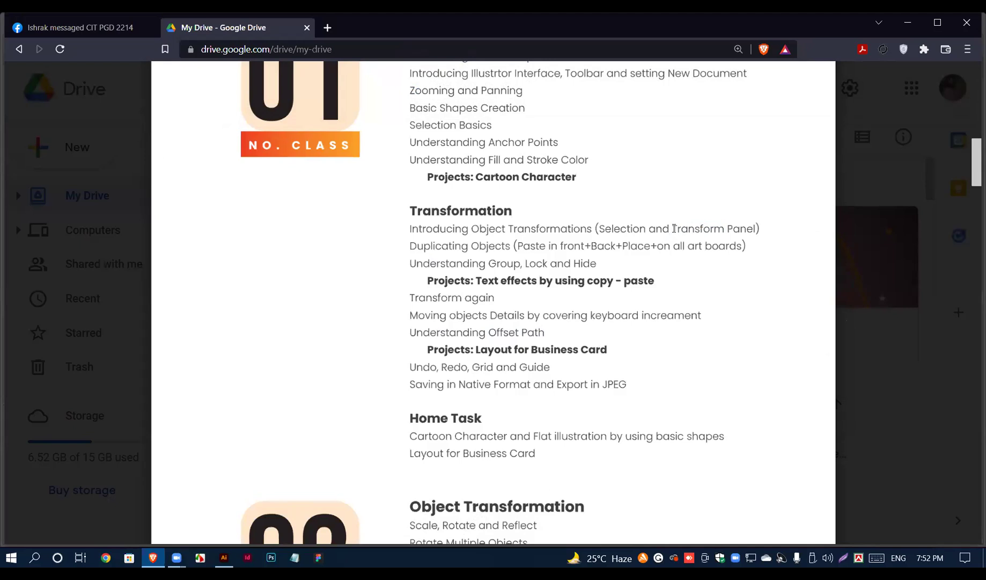
pyautogui.doubleClick(694, 229)
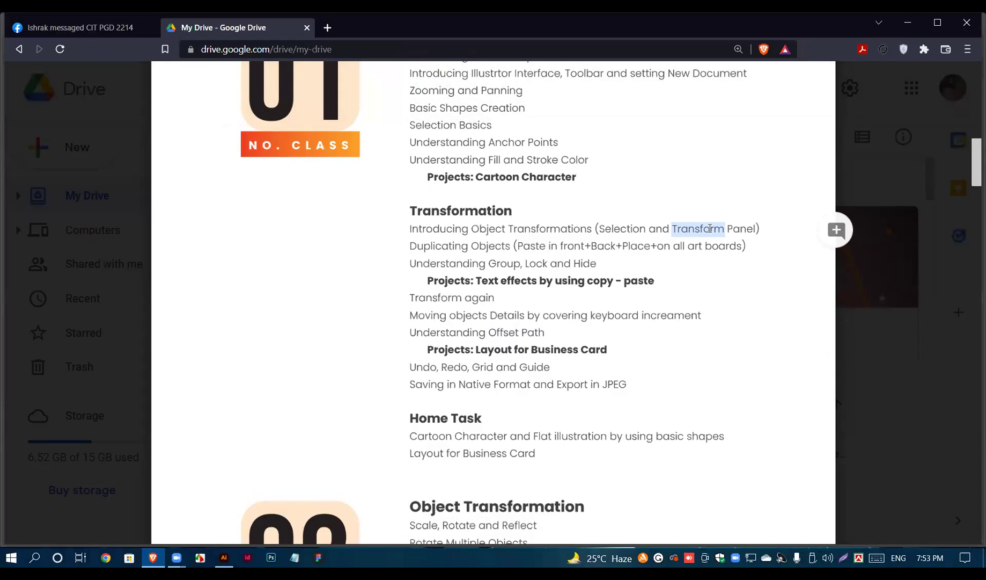
pyautogui.click(671, 229)
pyautogui.doubleClick(700, 228)
pyautogui.moveTo(489, 333); pyautogui.dragTo(550, 330)
pyautogui.click(525, 321)
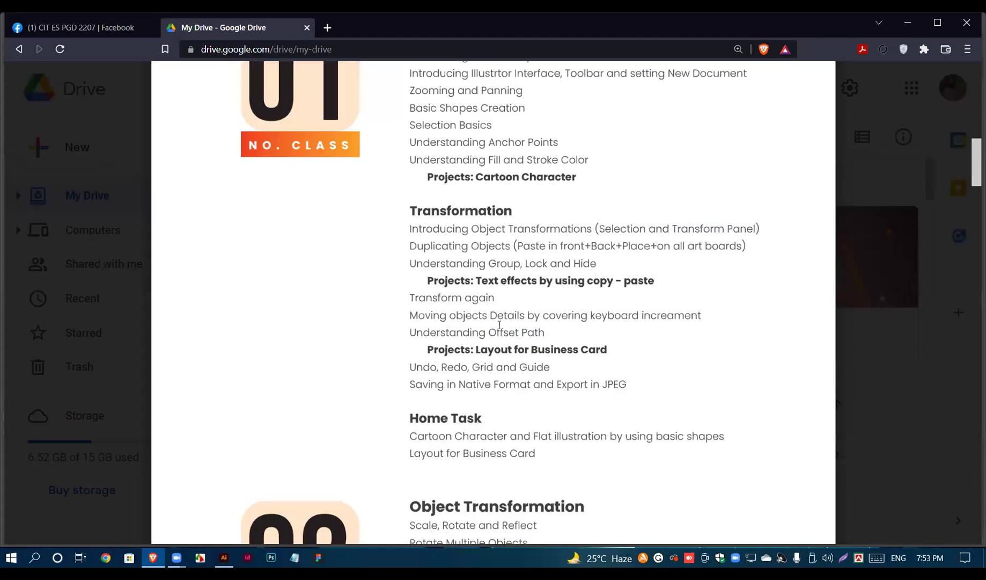
pyautogui.moveTo(488, 333); pyautogui.dragTo(543, 333)
pyautogui.click(542, 333)
pyautogui.click(908, 23)
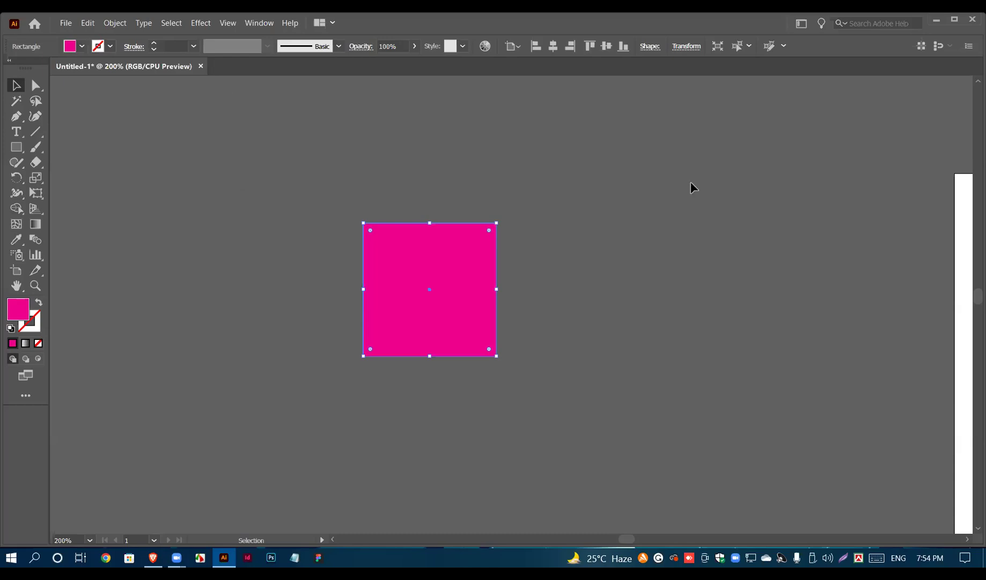
# Step: Start Offset Path on the magenta square and preview a 2 in outward offset, moving the dialog clear of the artwork
pyautogui.click(122, 24)
pyautogui.moveTo(127, 290)
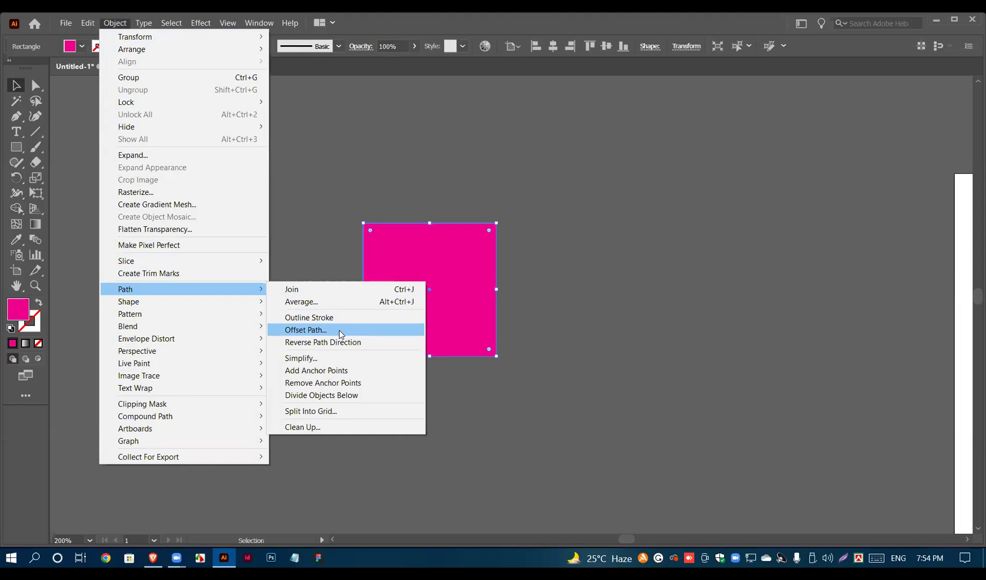
pyautogui.click(340, 330)
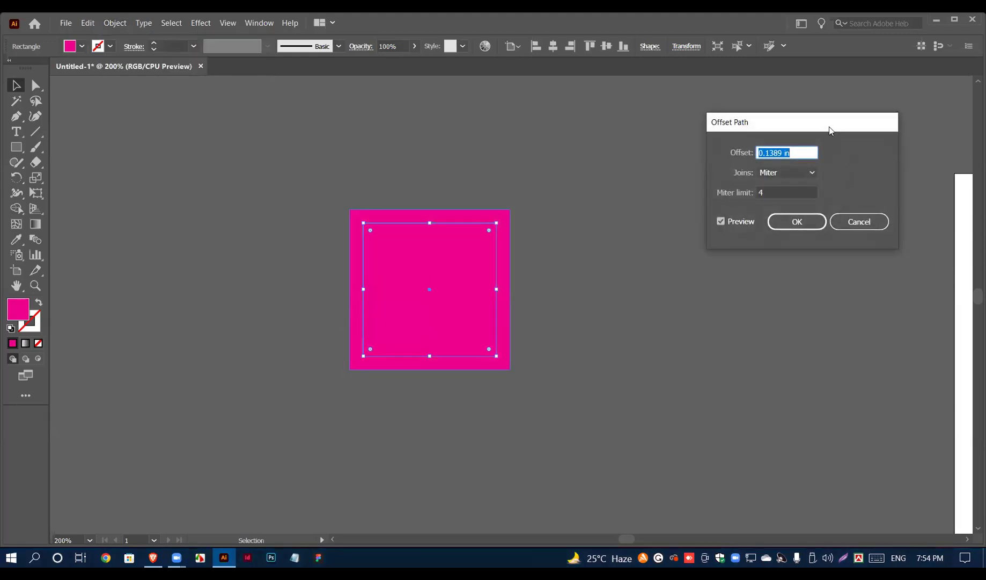
pyautogui.moveTo(831, 131); pyautogui.dragTo(275, 149)
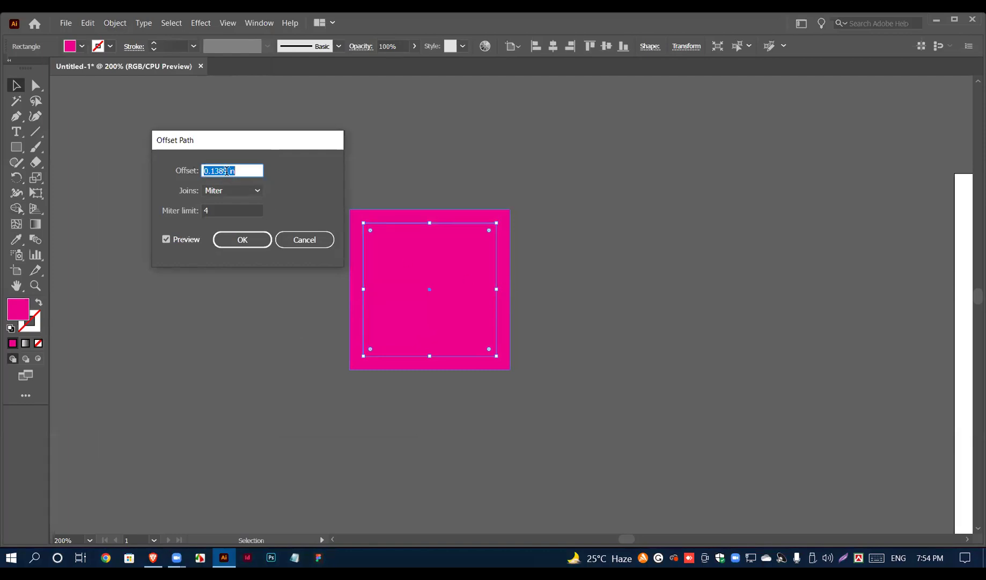
pyautogui.moveTo(258, 144); pyautogui.dragTo(204, 151)
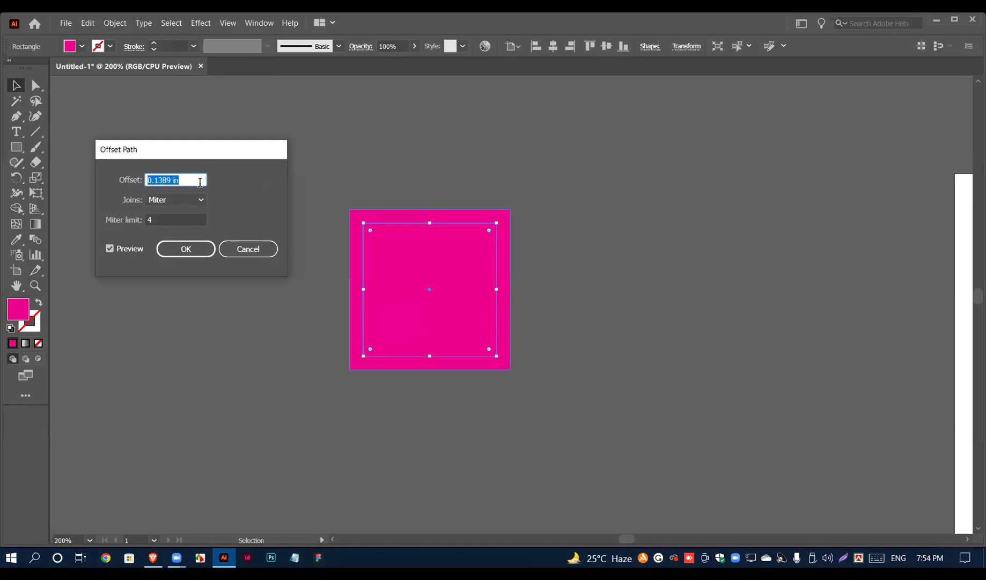
pyautogui.write('2in')
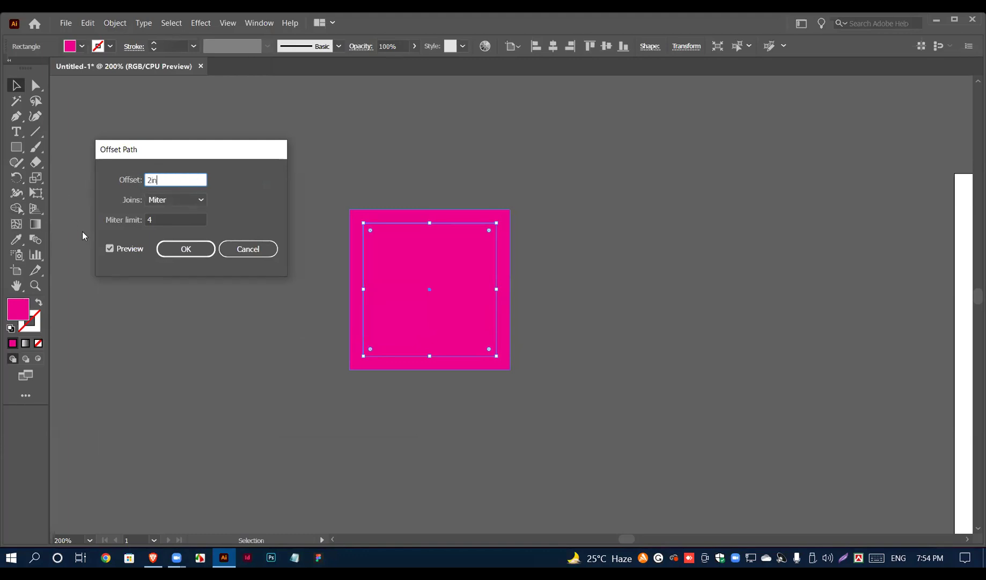
pyautogui.click(109, 248)
pyautogui.click(109, 247)
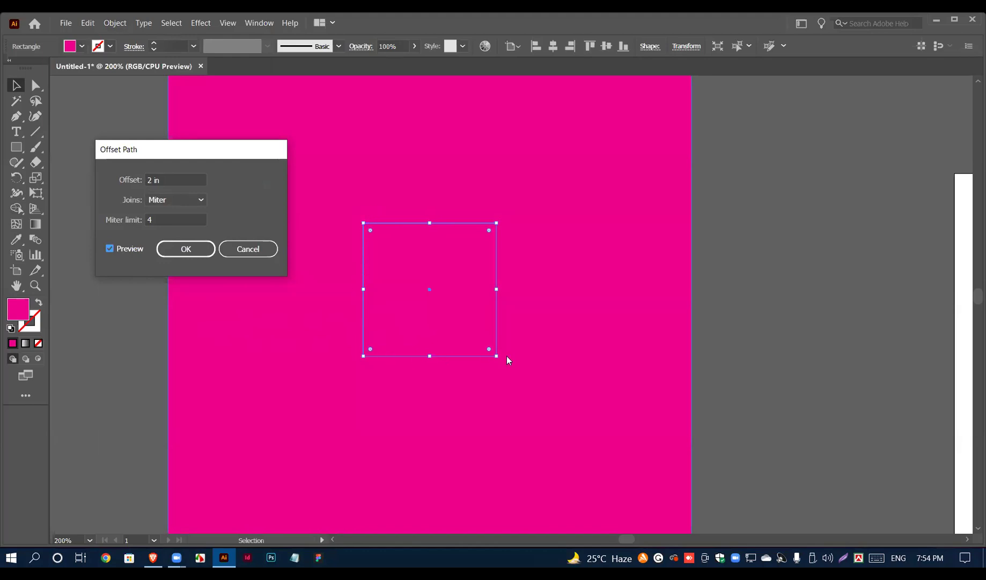
# Step: Set the path offset to 0.5 in and refresh its preview around the magenta square
pyautogui.click(154, 179)
pyautogui.click(153, 179)
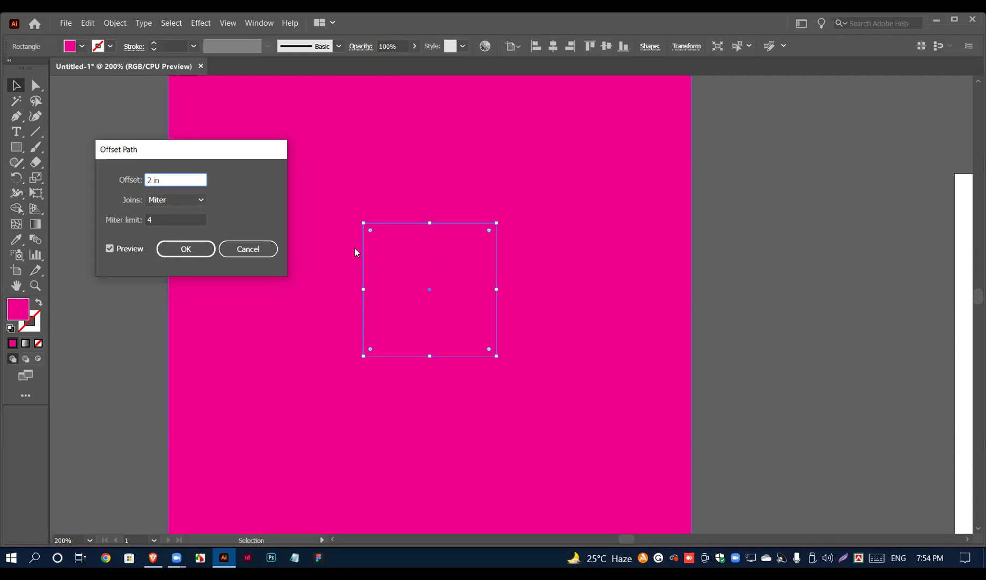
pyautogui.press('Delete')
pyautogui.write('.5')
pyautogui.click(109, 248)
pyautogui.click(109, 249)
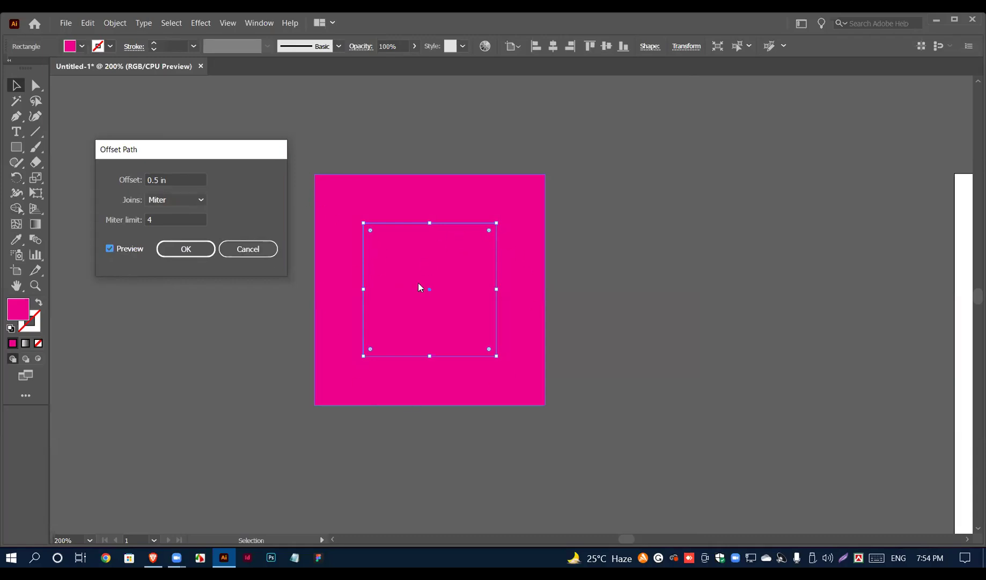
# Step: Set the offset to -0.5 in and toggle the preview repeatedly to compare the inward offset with the original square
pyautogui.click(148, 180)
pyautogui.write('-')
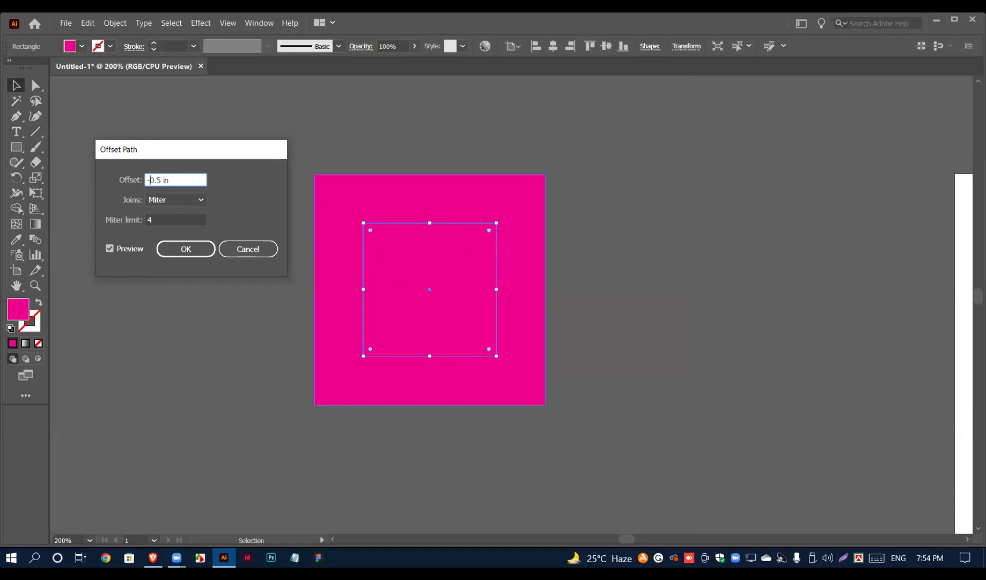
pyautogui.click(109, 248)
pyautogui.click(110, 249)
pyautogui.click(110, 249)
pyautogui.click(109, 249)
pyautogui.click(109, 248)
pyautogui.click(110, 248)
pyautogui.click(110, 248)
pyautogui.click(110, 248)
pyautogui.click(110, 249)
pyautogui.click(110, 248)
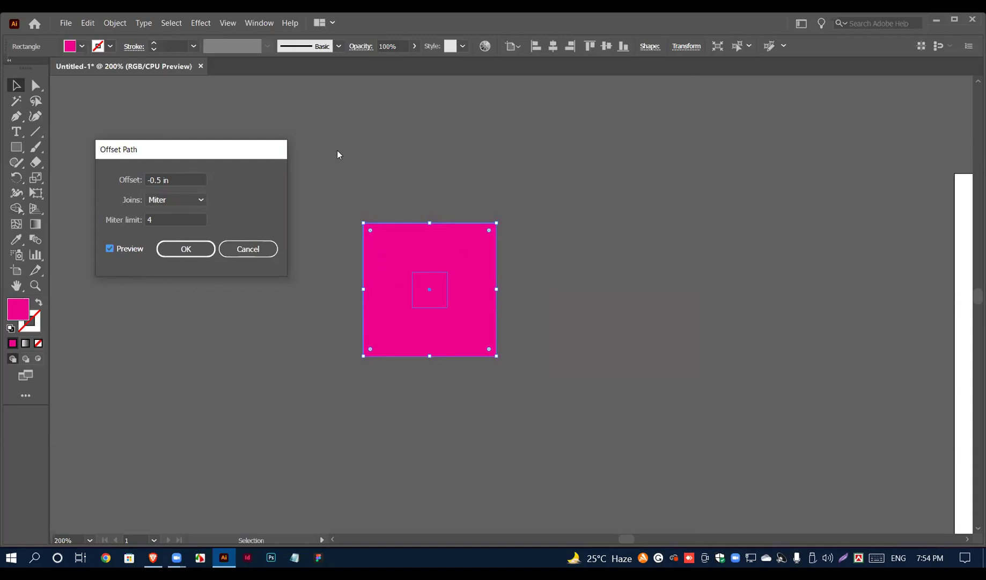
# Step: Remove the minus sign from the offset value, apply the 0.5 in outward offset, and deselect everything
pyautogui.click(153, 179)
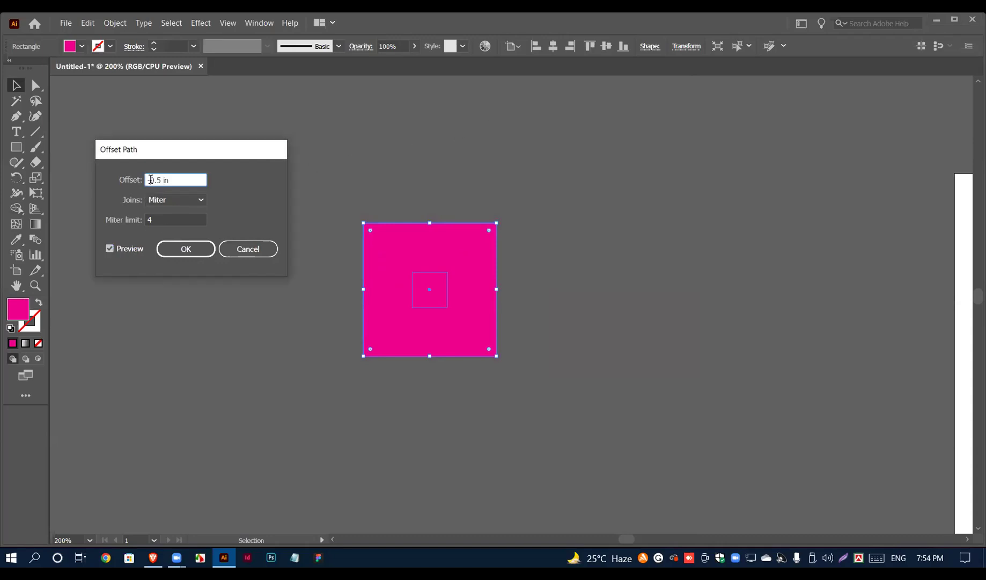
pyautogui.press('BackSpace')
pyautogui.click(184, 248)
pyautogui.click(629, 395)
# Step: Fill the larger offset square with the green swatch and deselect it
pyautogui.click(540, 188)
pyautogui.click(82, 46)
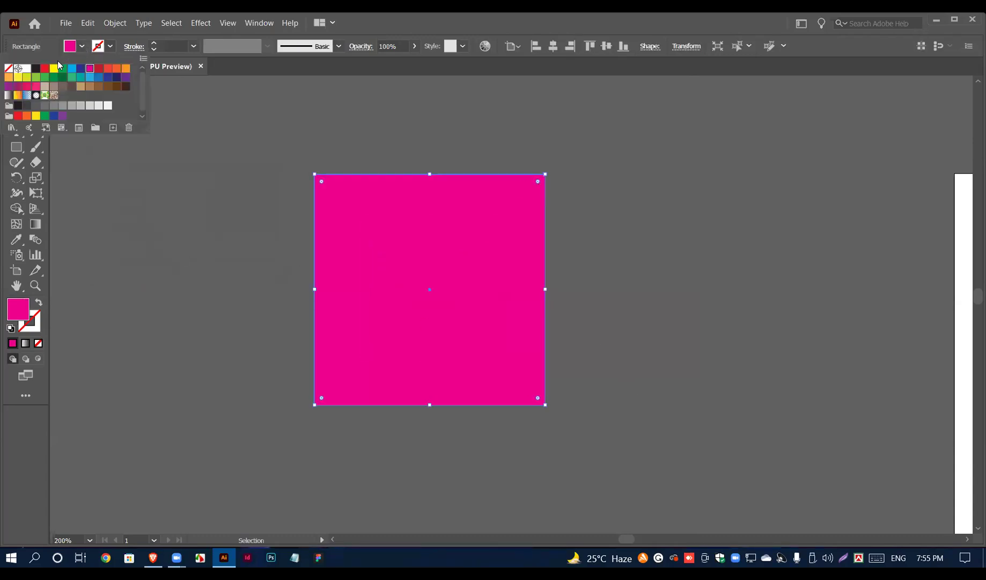
pyautogui.click(63, 68)
pyautogui.click(456, 132)
# Step: Move the green square left until it is clear of the magenta square, and undo the move
pyautogui.click(459, 260)
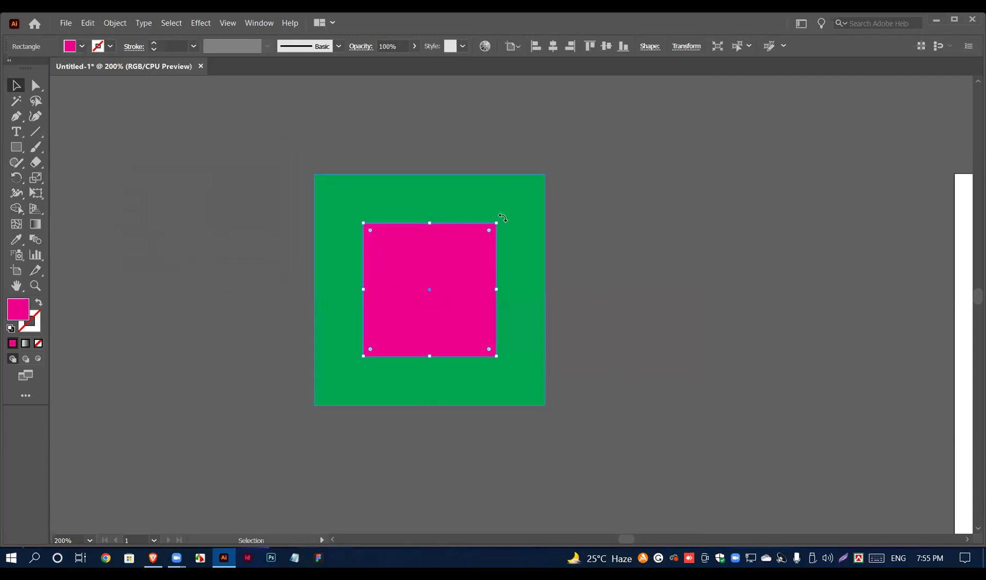
pyautogui.moveTo(494, 190); pyautogui.dragTo(253, 219)
pyautogui.click(421, 180)
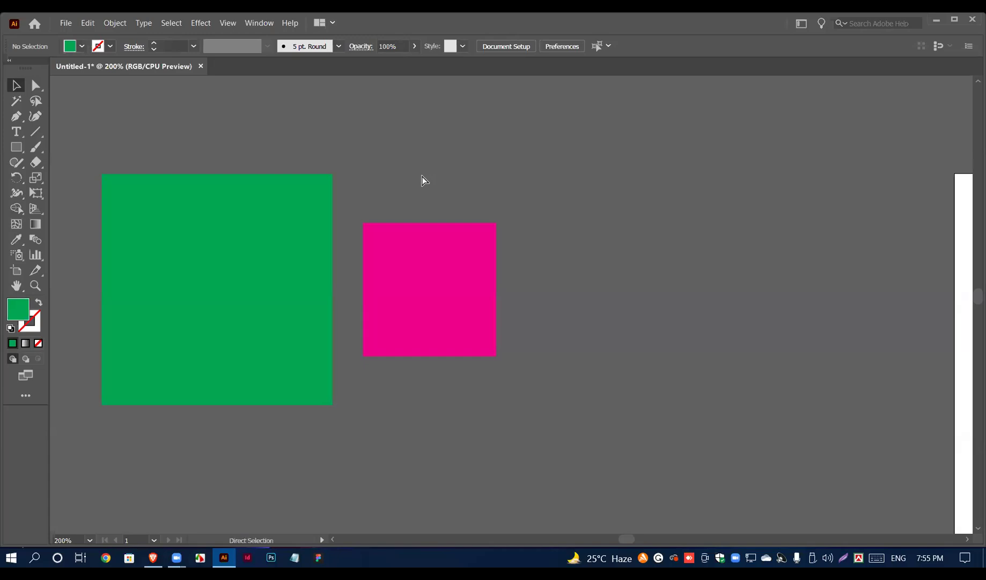
pyautogui.hotkey('ctrl', 'z')
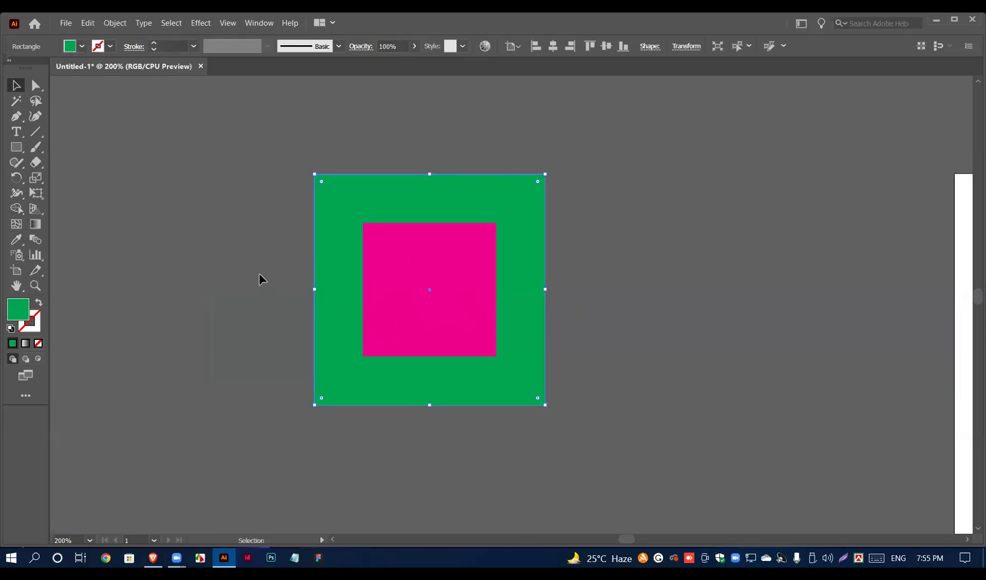
pyautogui.click(589, 360)
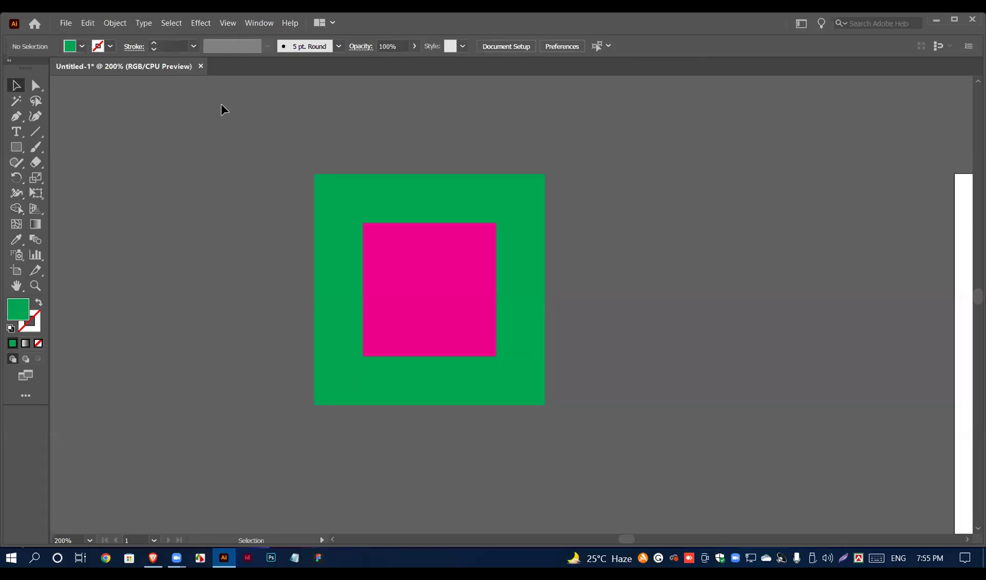
pyautogui.moveTo(540, 369); pyautogui.dragTo(571, 428)
pyautogui.click(583, 374)
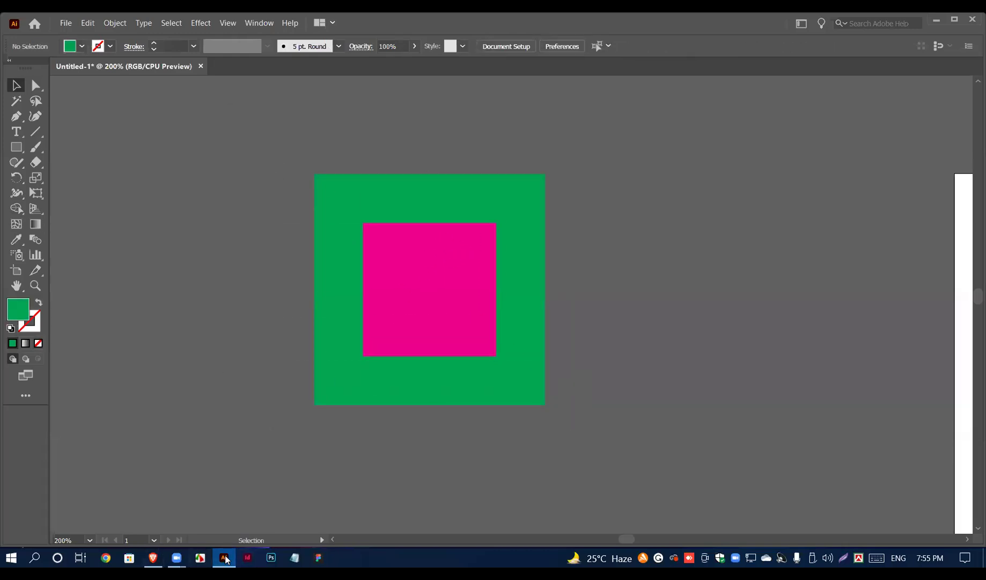
# Step: Switch to the course outline PDF in Brave and examine the text effects, business card layout and Offset Path entries under Transformation
pyautogui.click(177, 558)
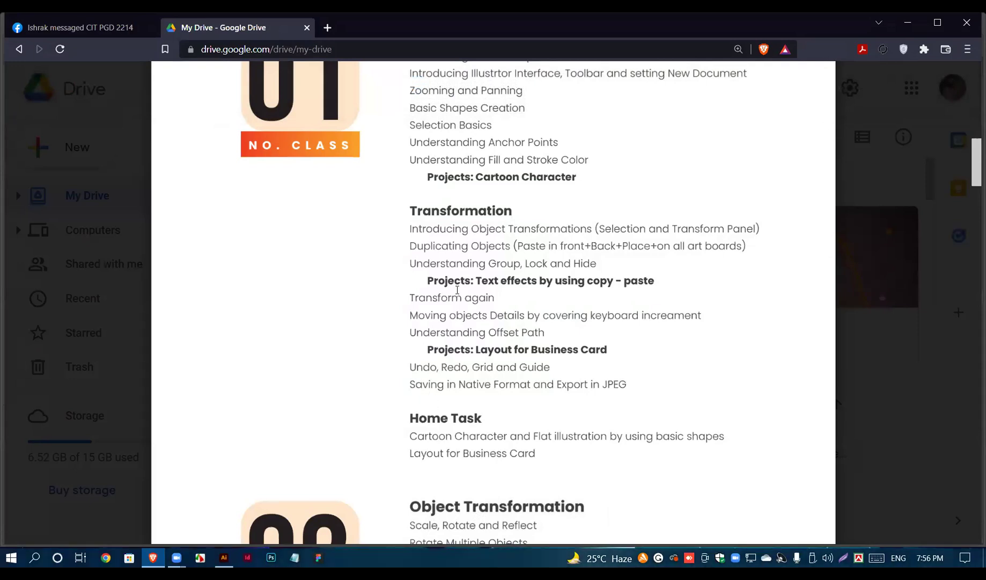
pyautogui.scroll(1, 429, 387)
pyautogui.moveTo(433, 360); pyautogui.dragTo(617, 364)
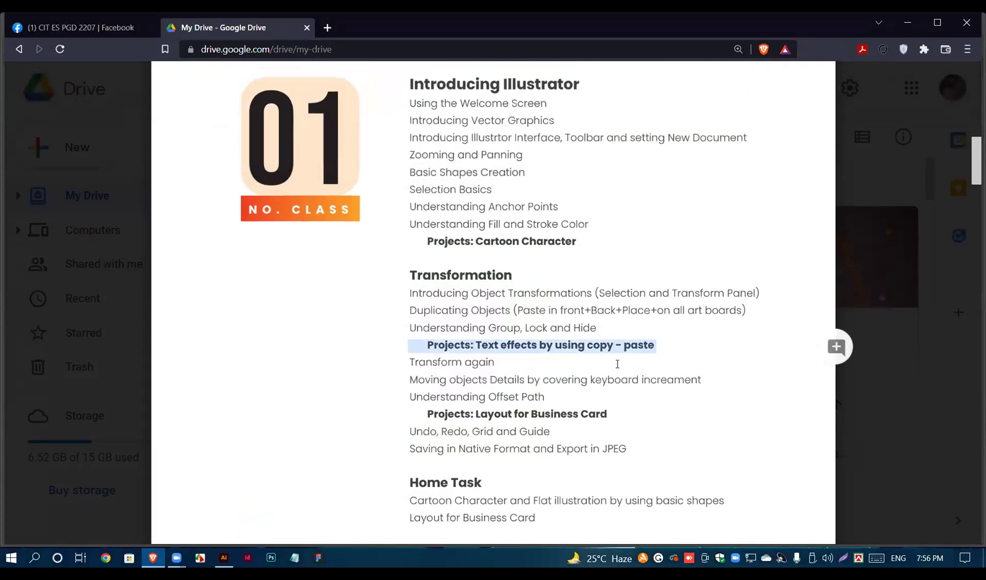
pyautogui.click(433, 416)
pyautogui.moveTo(433, 417); pyautogui.dragTo(607, 414)
pyautogui.doubleClick(533, 397)
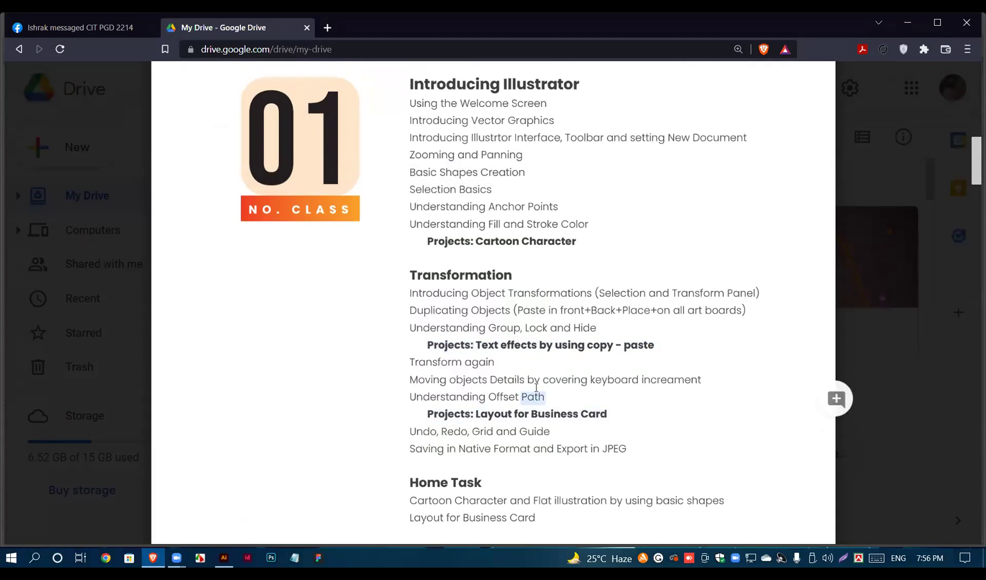
pyautogui.scroll(1, 537, 268)
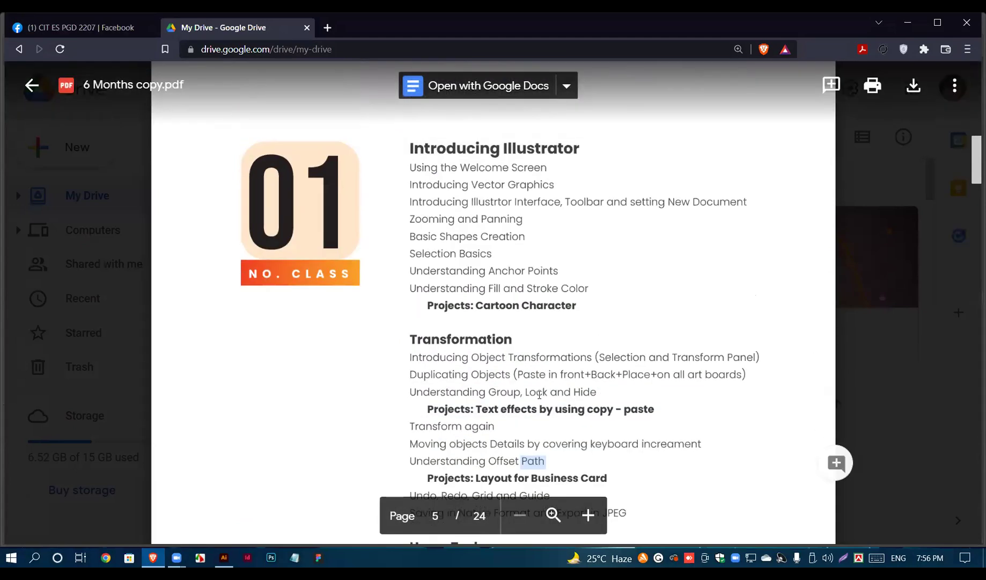
# Step: Examine the class 01 project and Home Task entries and the Undo, Redo, Grid and Guide topic in the outline
pyautogui.scroll(-2, 537, 268)
pyautogui.doubleClick(486, 280)
pyautogui.moveTo(486, 280); pyautogui.dragTo(587, 280)
pyautogui.moveTo(476, 349); pyautogui.dragTo(592, 373)
pyautogui.scroll(-1, 547, 379)
pyautogui.doubleClick(543, 372)
pyautogui.click(563, 371)
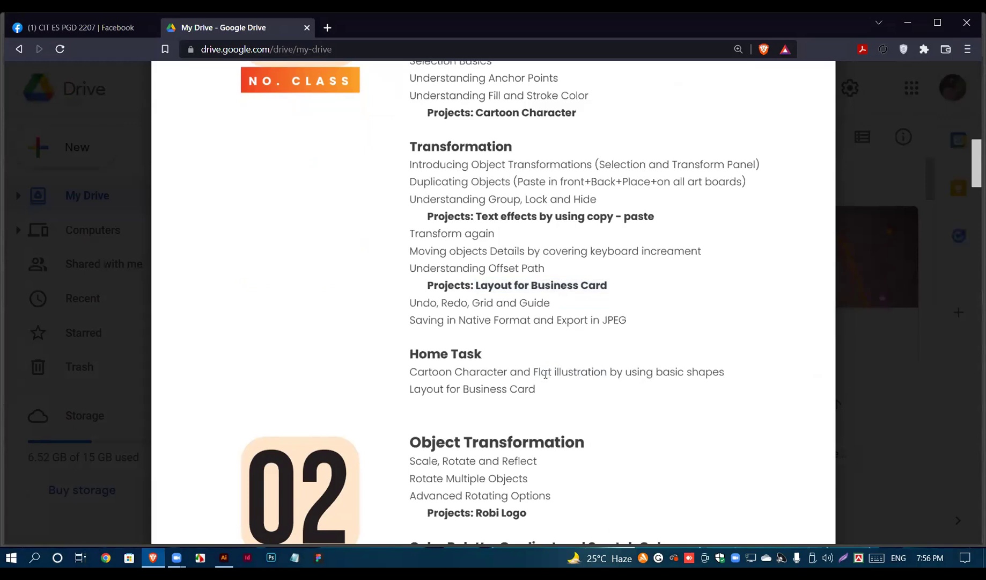
pyautogui.scroll(1, 542, 378)
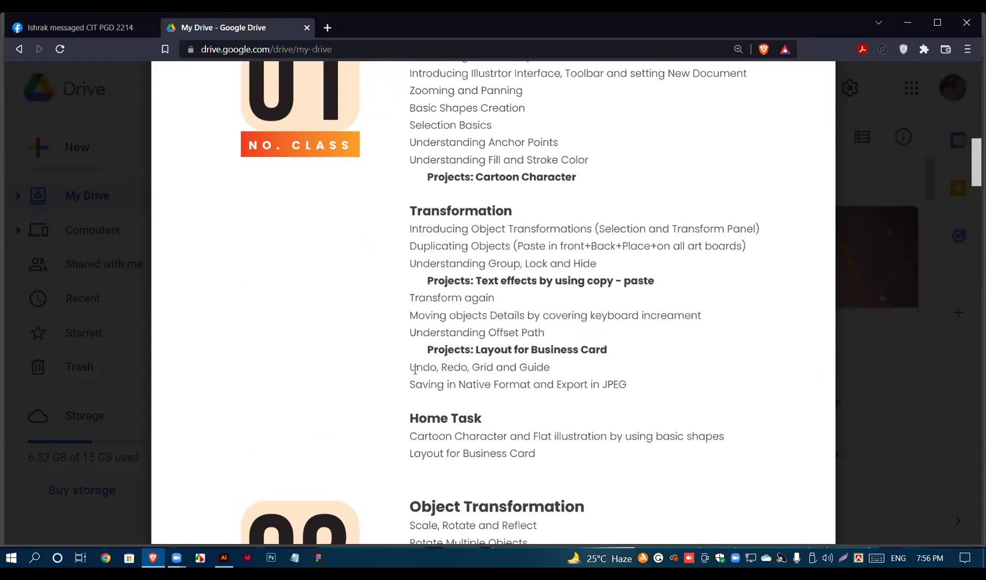
pyautogui.moveTo(412, 369); pyautogui.dragTo(443, 369)
pyautogui.click(444, 370)
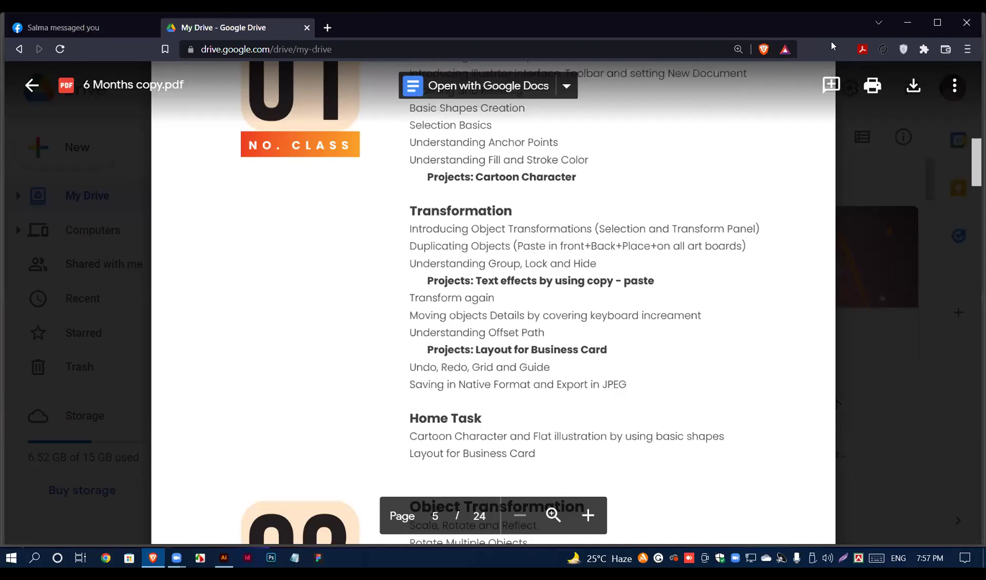
# Step: Return to Illustrator and select the green outer square
pyautogui.hotkey('alt', 'Tab')
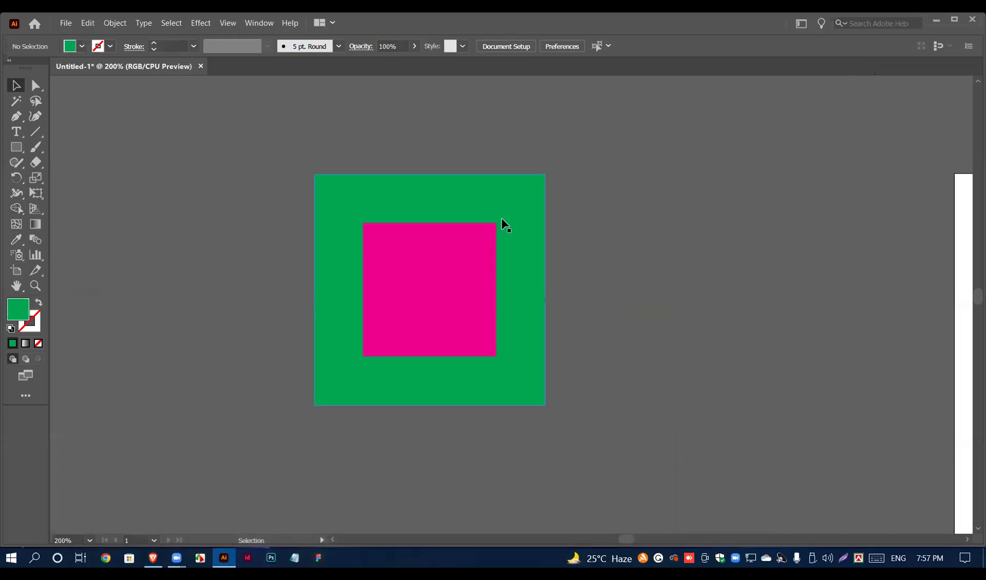
pyautogui.click(515, 202)
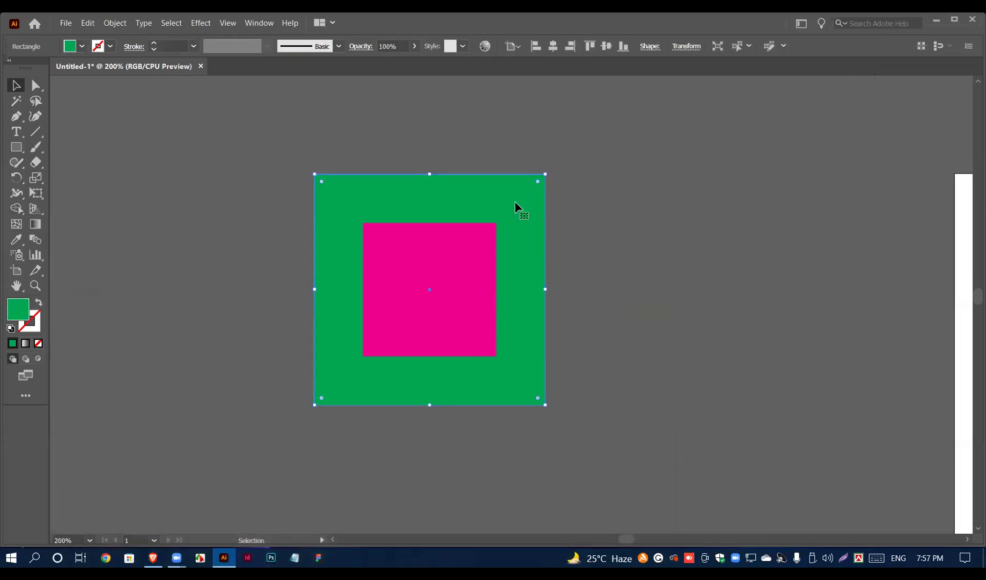
# Step: Delete the green square behind the pink one and undo the deletion
pyautogui.press('Delete')
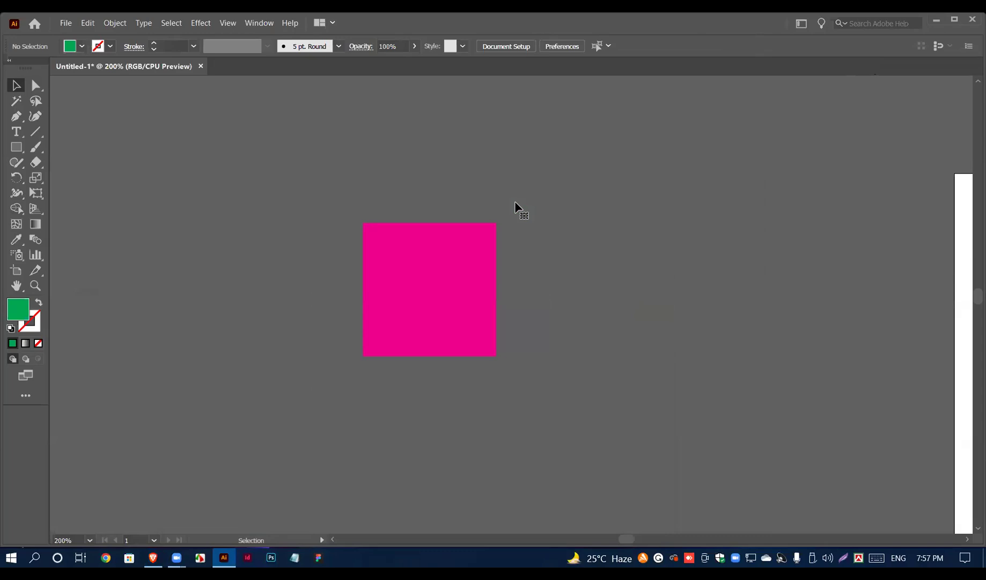
pyautogui.press('a')
pyautogui.hotkey('ctrl', 'z')
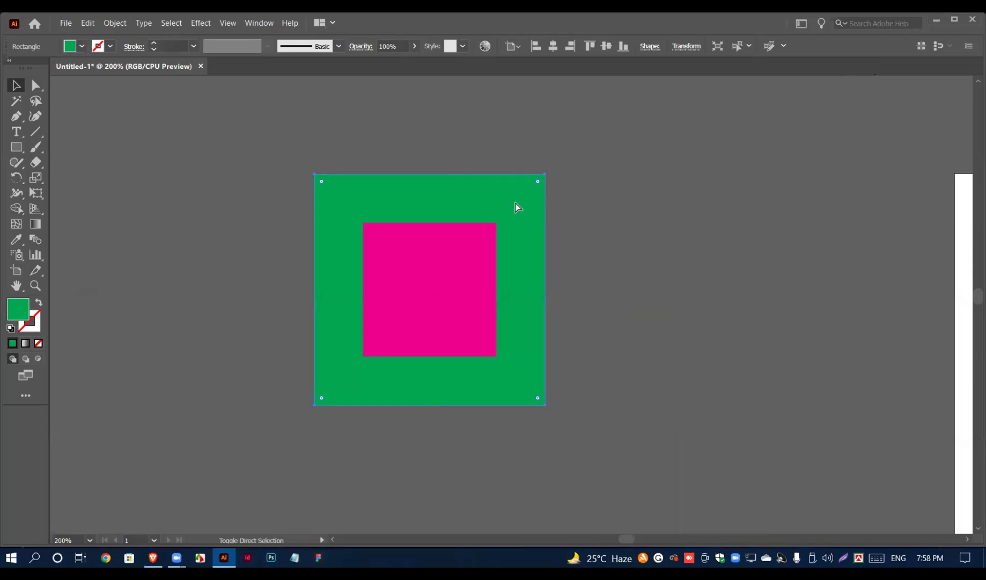
# Step: Delete the green square and the smaller pink square from the canvas
pyautogui.press('Delete')
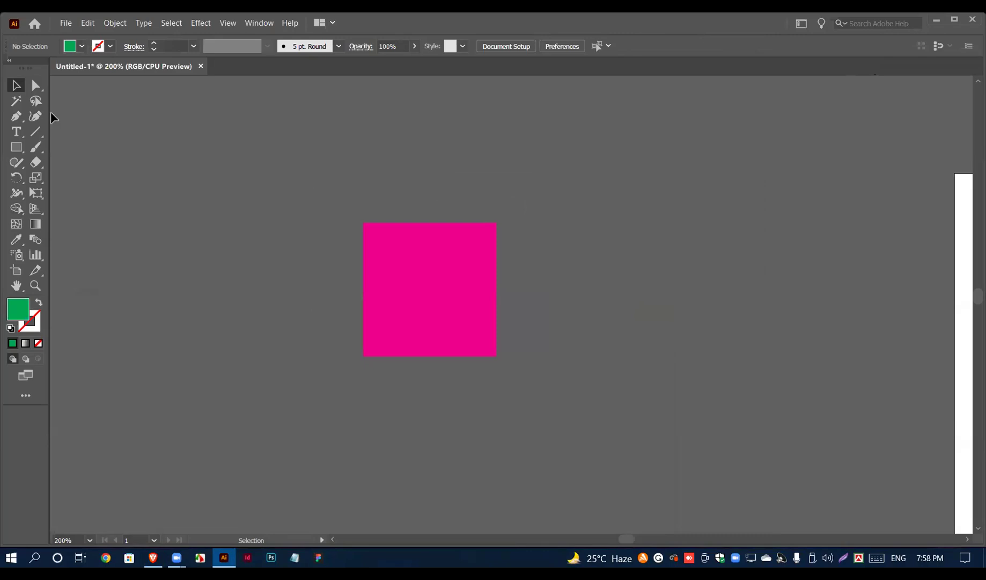
pyautogui.click(86, 23)
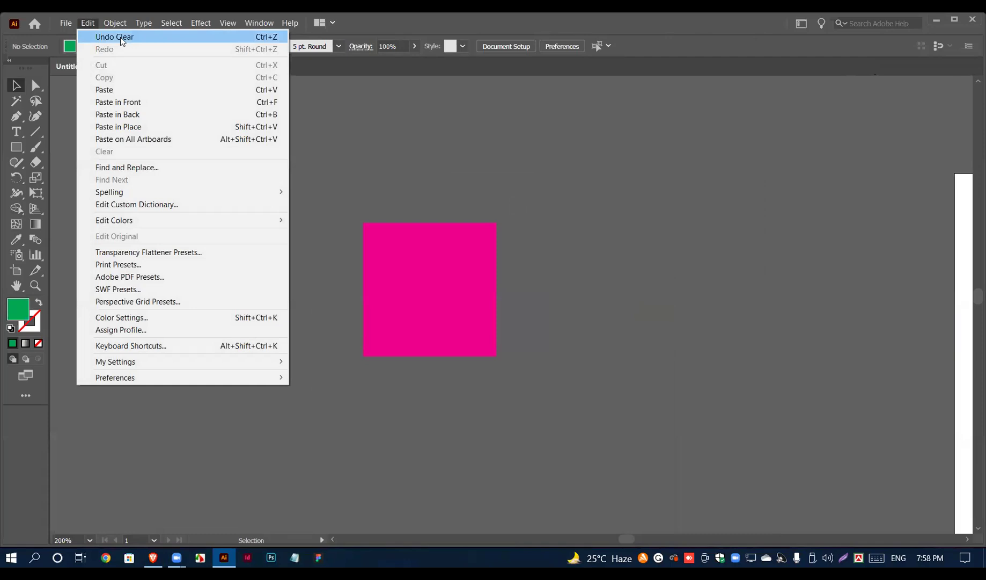
pyautogui.click(403, 130)
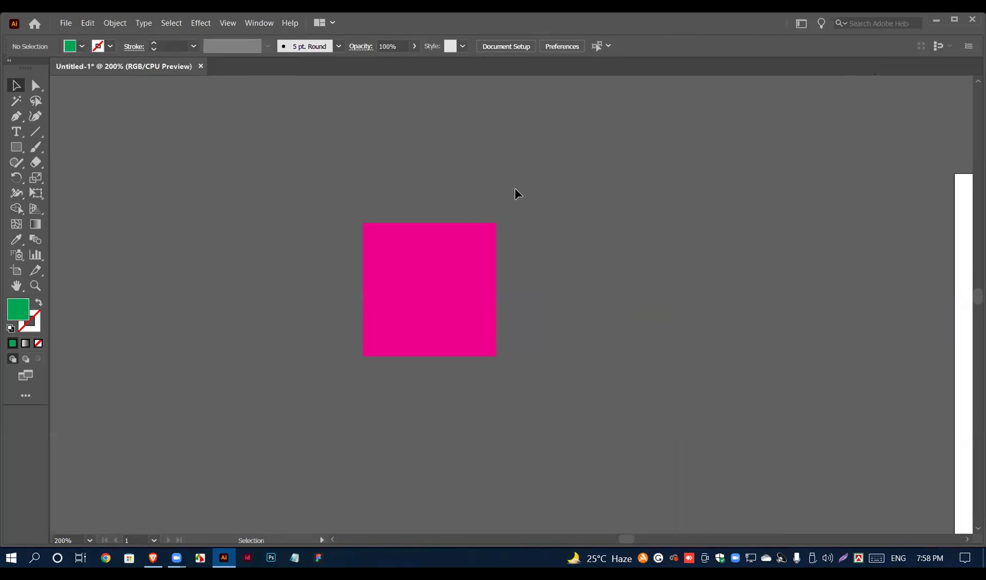
pyautogui.click(475, 261)
pyautogui.press('Delete')
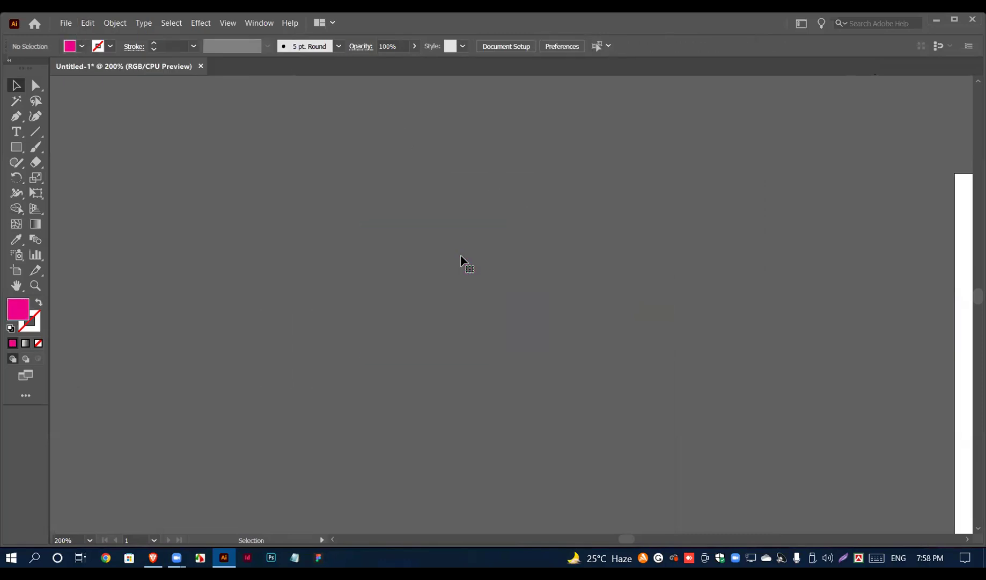
# Step: Switch to the browser, check the Undo, Redo, Grid and Guide topic in the 6 Months copy.pdf outline, and return to Illustrator
pyautogui.click(153, 558)
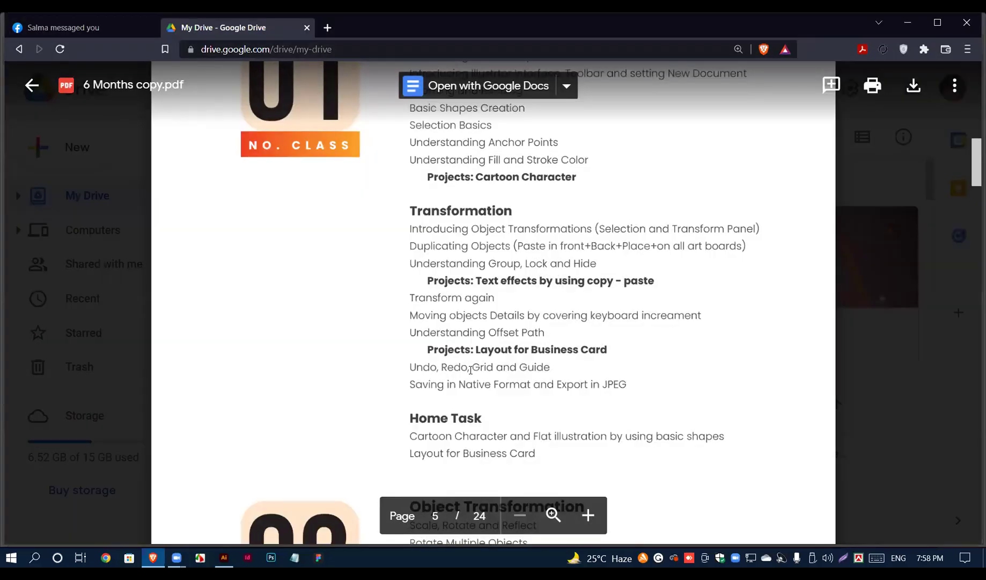
pyautogui.doubleClick(484, 368)
pyautogui.click(475, 368)
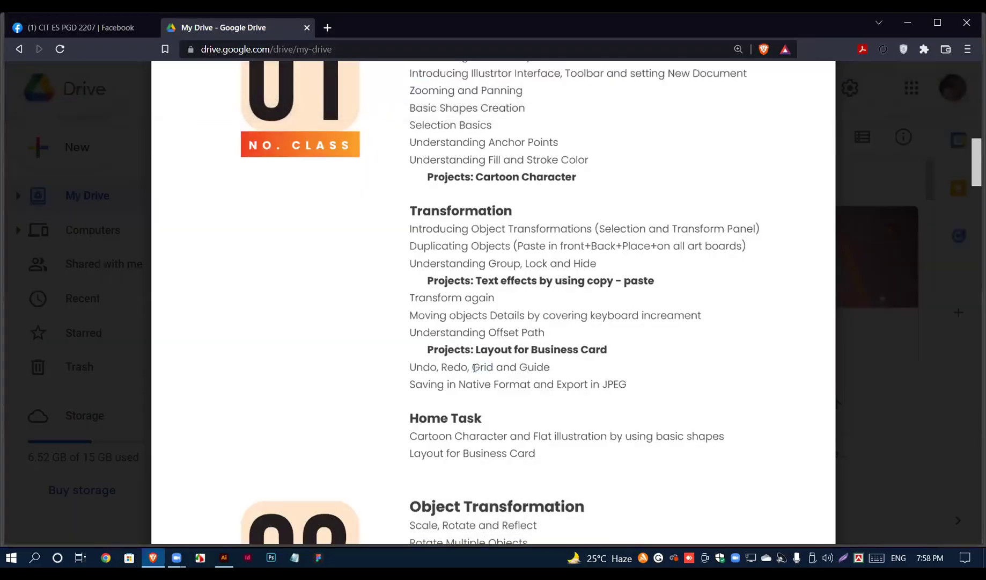
pyautogui.doubleClick(475, 368)
pyautogui.click(475, 368)
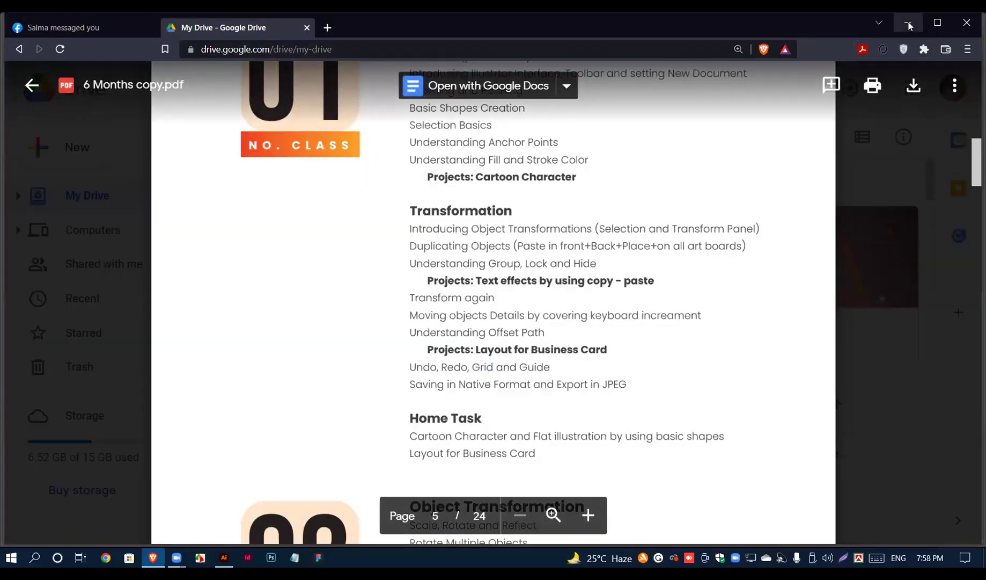
pyautogui.click(908, 24)
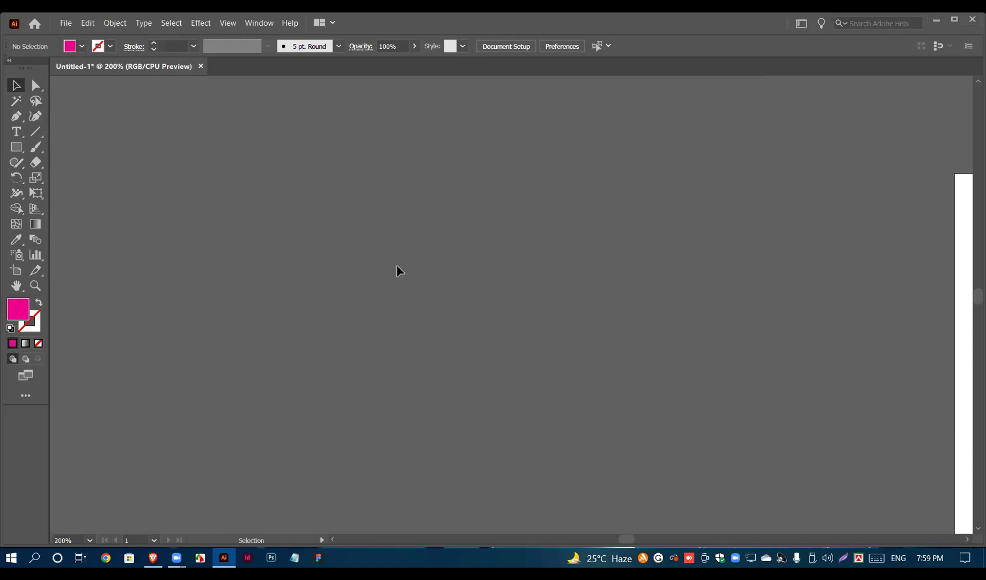
# Step: Show the document grid across the canvas
pyautogui.rightClick(434, 272)
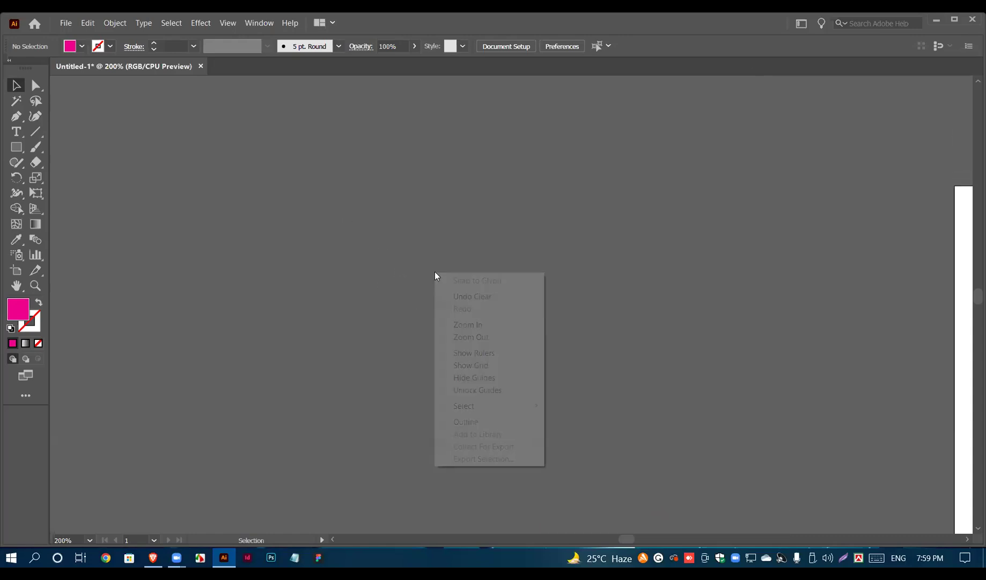
pyautogui.click(486, 366)
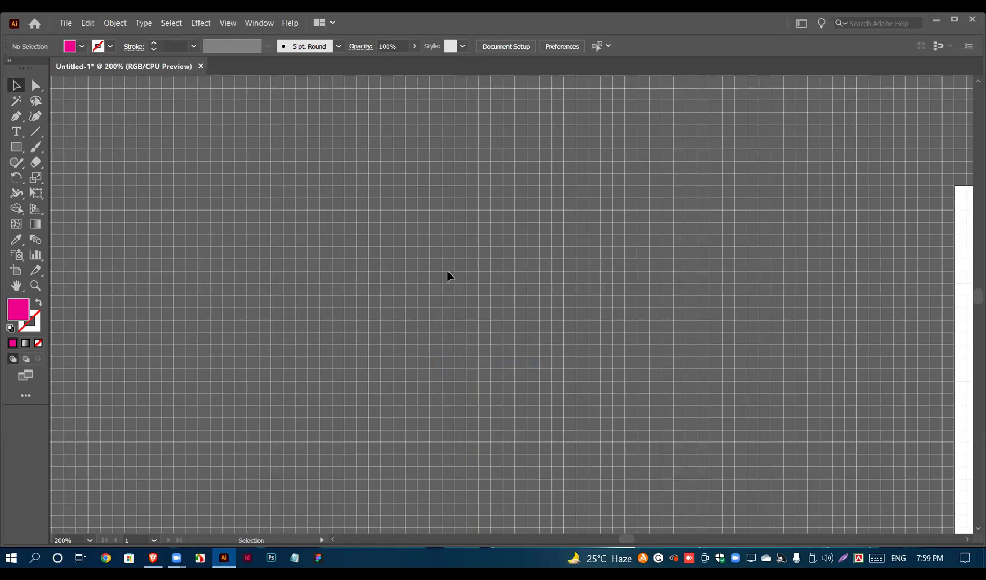
pyautogui.scroll(-5, 423, 320)
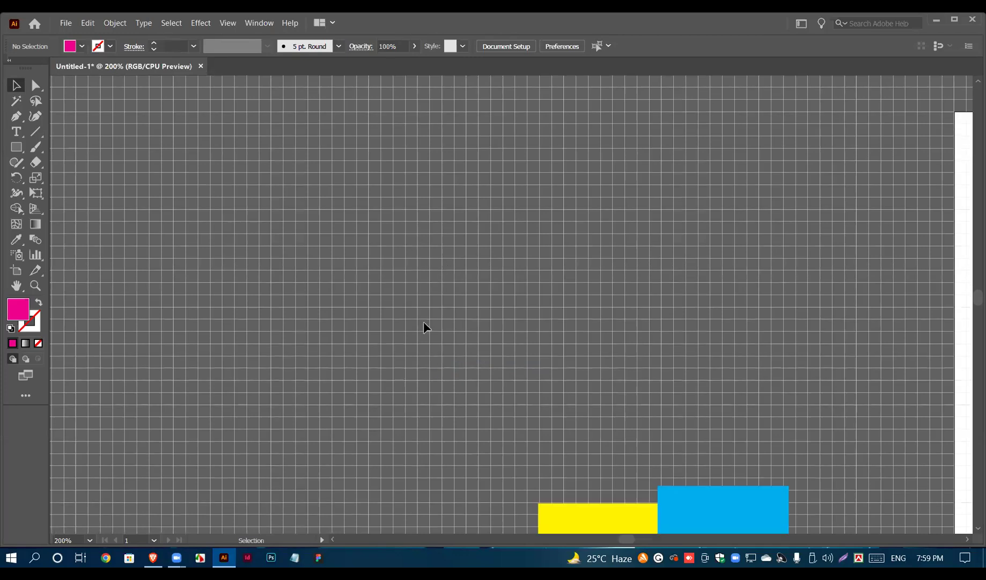
pyautogui.scroll(-2, 430, 323)
pyautogui.scroll(4, 262, 283)
# Step: Draw a tall, narrow pink rectangle on the grid with the Rectangle tool and move it slightly right and down
pyautogui.click(16, 147)
pyautogui.moveTo(125, 137); pyautogui.dragTo(185, 329)
pyautogui.click(17, 85)
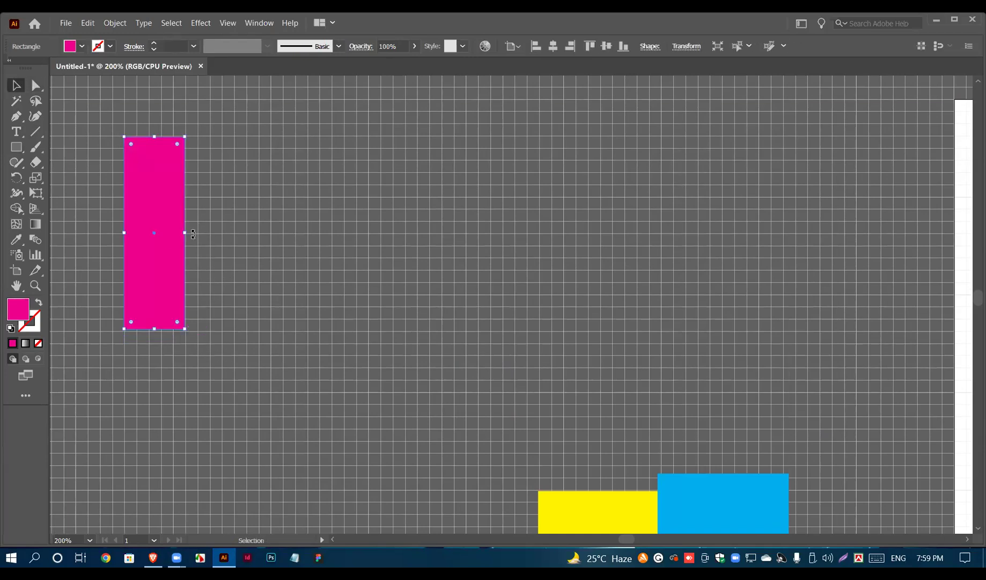
pyautogui.moveTo(156, 210); pyautogui.dragTo(242, 230)
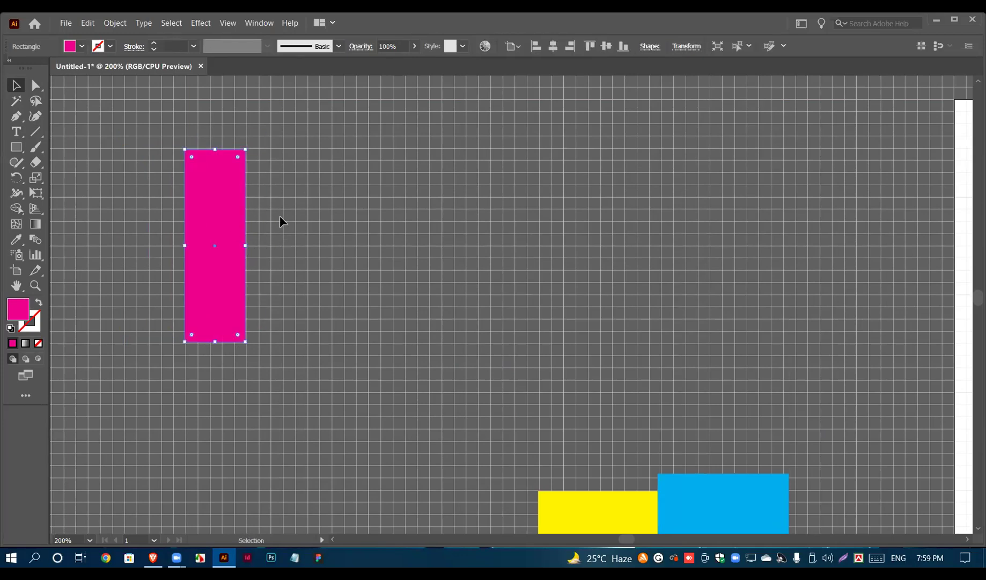
pyautogui.click(333, 234)
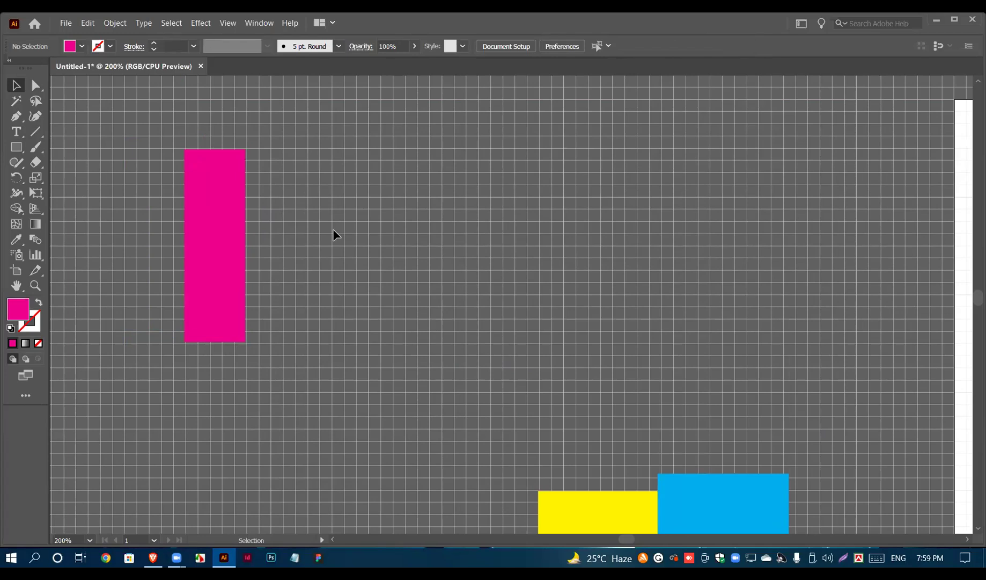
# Step: Hide the grid, and repeatedly toggle its display until it is hidden again
pyautogui.rightClick(379, 264)
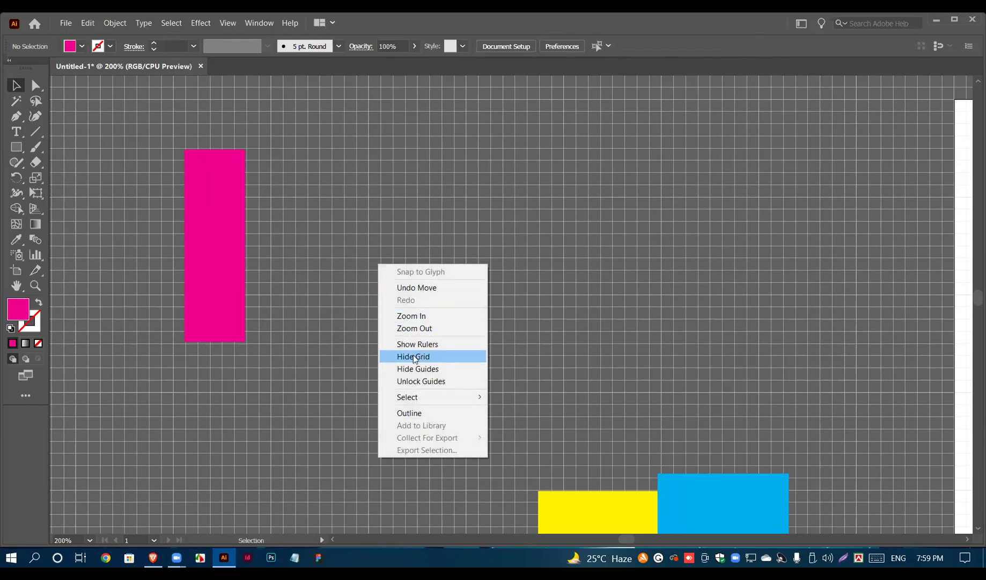
pyautogui.click(445, 360)
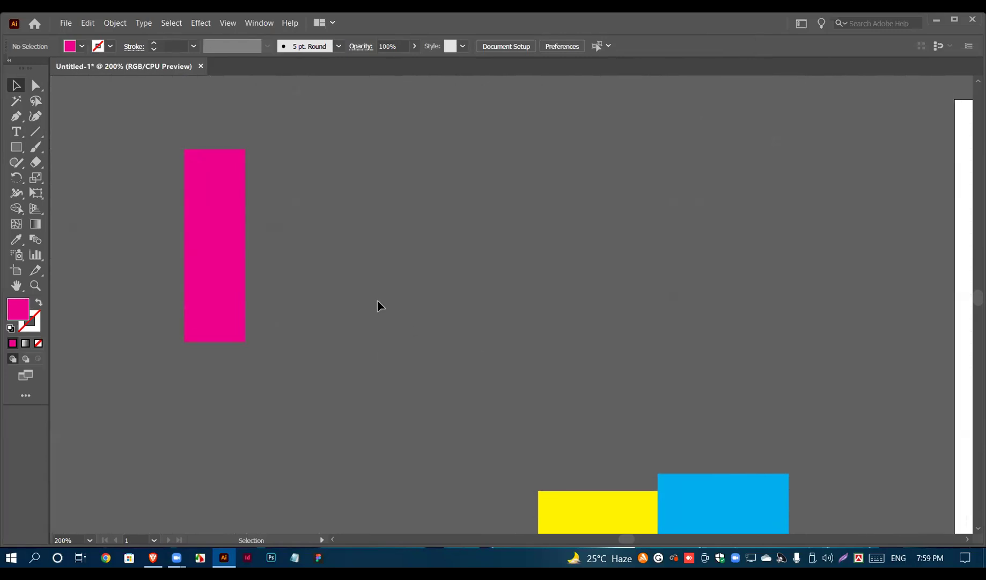
pyautogui.hotkey('ctrl', "'")
pyautogui.hotkey('ctrl', "'")
pyautogui.hotkey('ctrl', "'")
pyautogui.hotkey('ctrl', "'")
# Step: Create a text object reading "Lo" beside the pink rectangle and replace its content with a double quotation mark
pyautogui.press('t')
pyautogui.click(378, 213)
pyautogui.write('Lo')
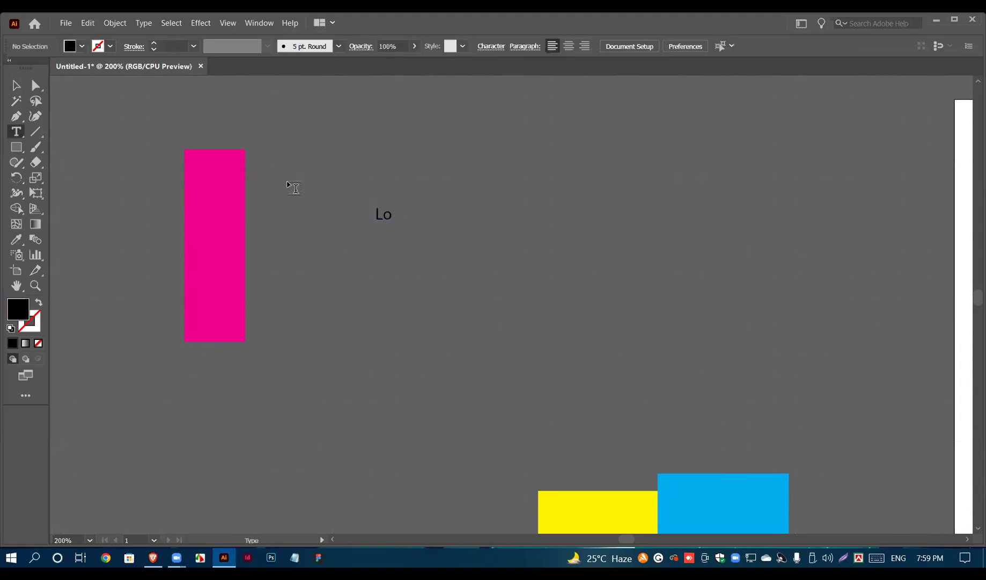
pyautogui.click(386, 213)
pyautogui.hotkey('ctrl', 'a')
pyautogui.write("'")
pyautogui.press('BackSpace')
pyautogui.write('"')
pyautogui.press('Escape')
pyautogui.hotkey('ctrl', '+')
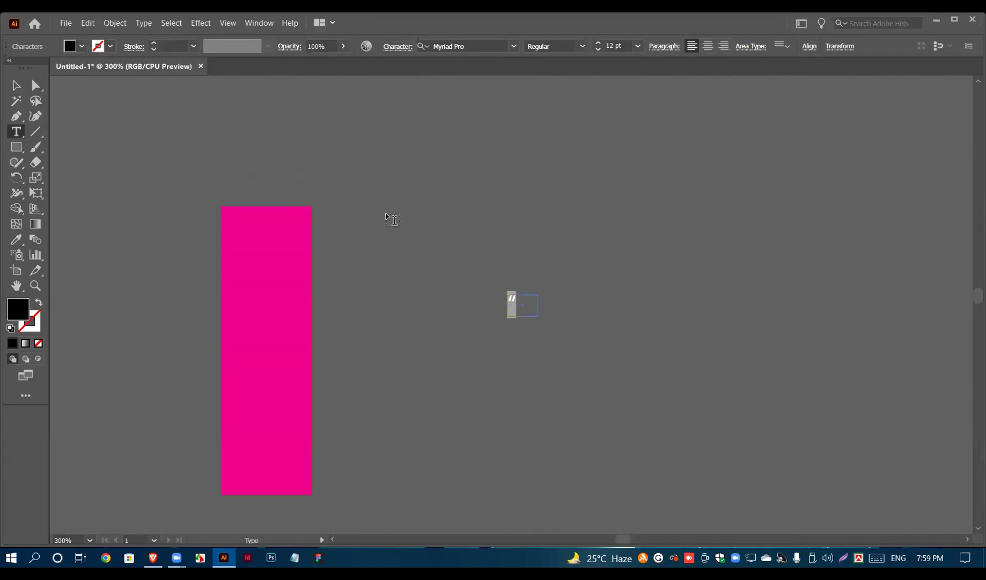
# Step: Try a 24 pt font size on the quotation mark text and undo it
pyautogui.click(639, 47)
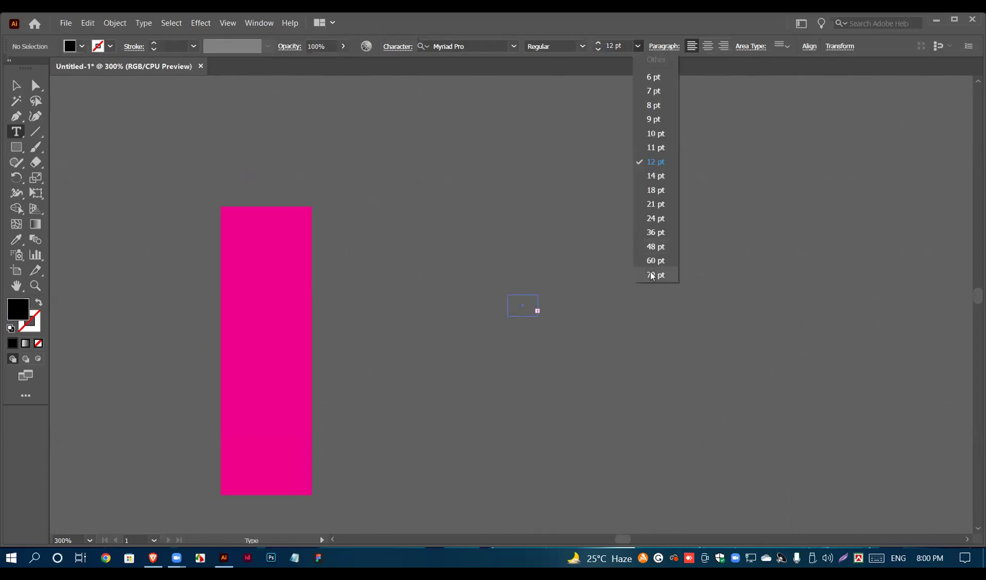
pyautogui.click(658, 219)
pyautogui.hotkey('ctrl', 'z')
pyautogui.press('Escape')
# Step: Try replacing the quotation mark with "trl" and undo the text entry
pyautogui.scroll(4, 528, 265)
pyautogui.click(459, 333)
pyautogui.scroll(-1, 468, 344)
pyautogui.doubleClick(466, 348)
pyautogui.click(468, 352)
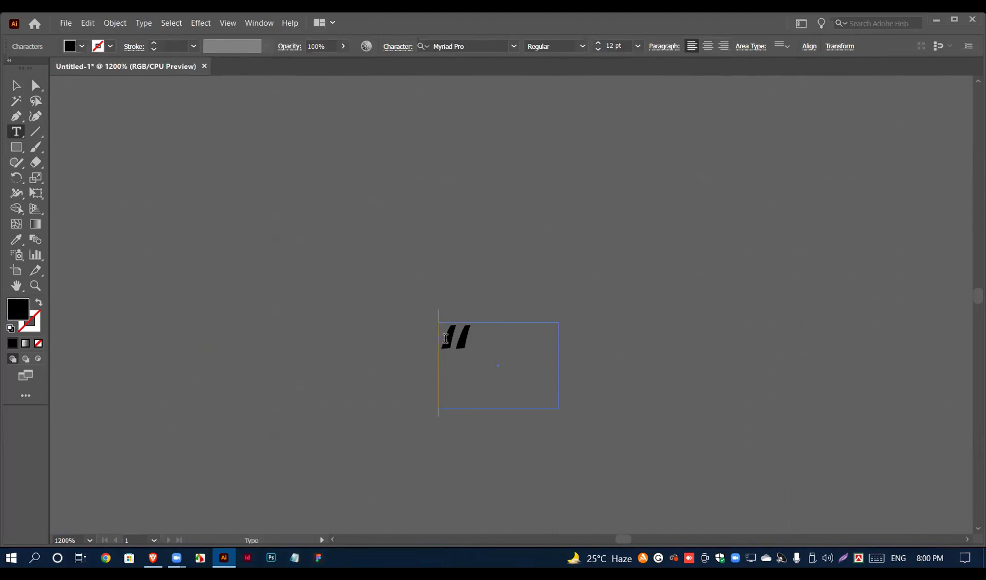
pyautogui.press('Escape')
pyautogui.click(445, 343)
pyautogui.write('trl')
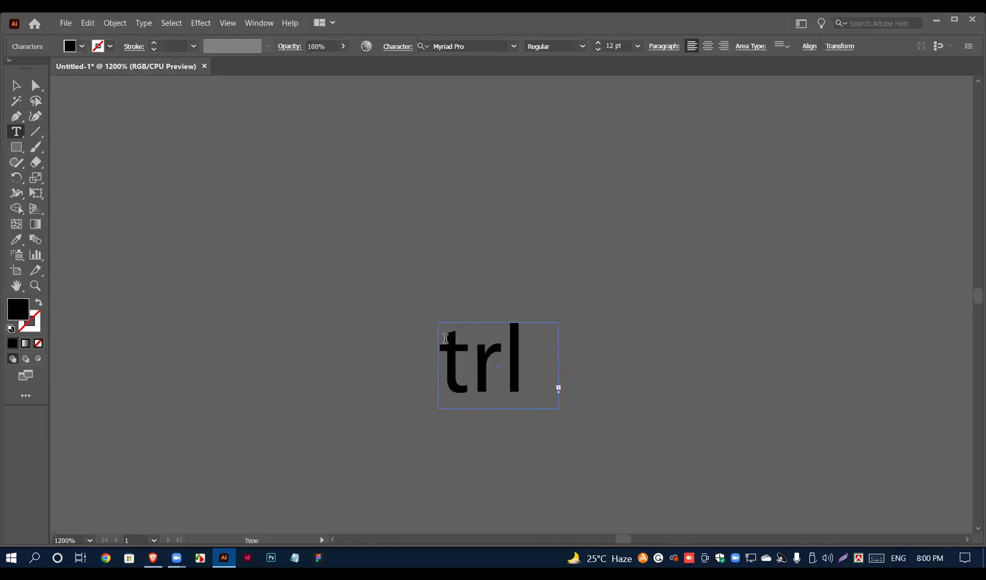
pyautogui.hotkey('ctrl', 'z')
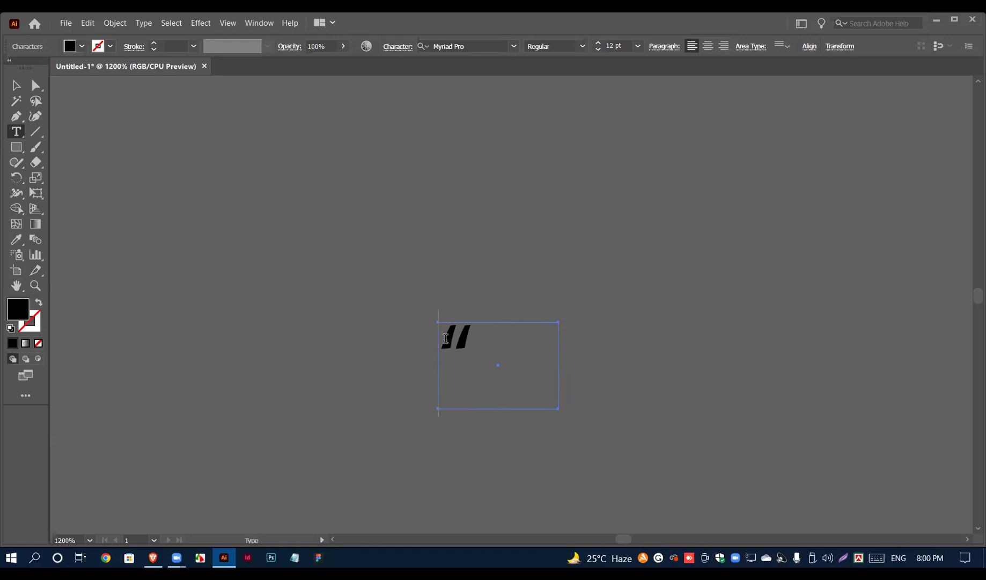
# Step: Leave text editing with nothing selected, and show and hide the grid twice
pyautogui.click(16, 85)
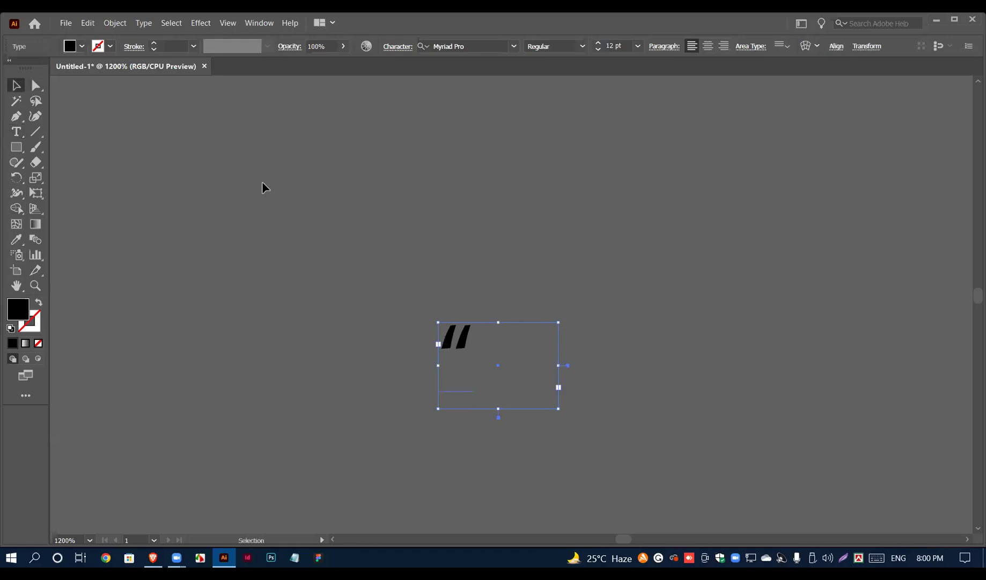
pyautogui.click(264, 186)
pyautogui.hotkey('ctrl', "'")
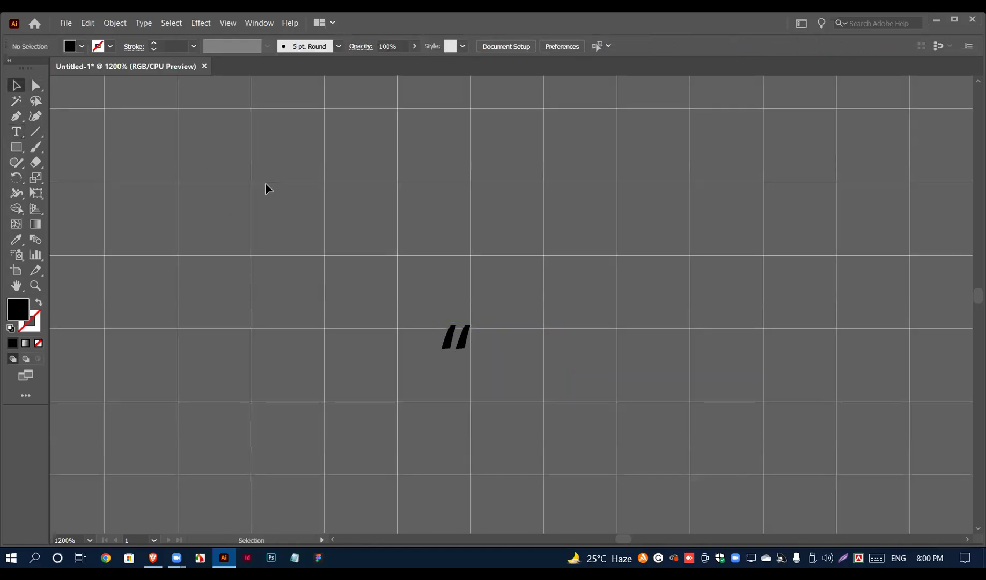
pyautogui.hotkey('ctrl', "'")
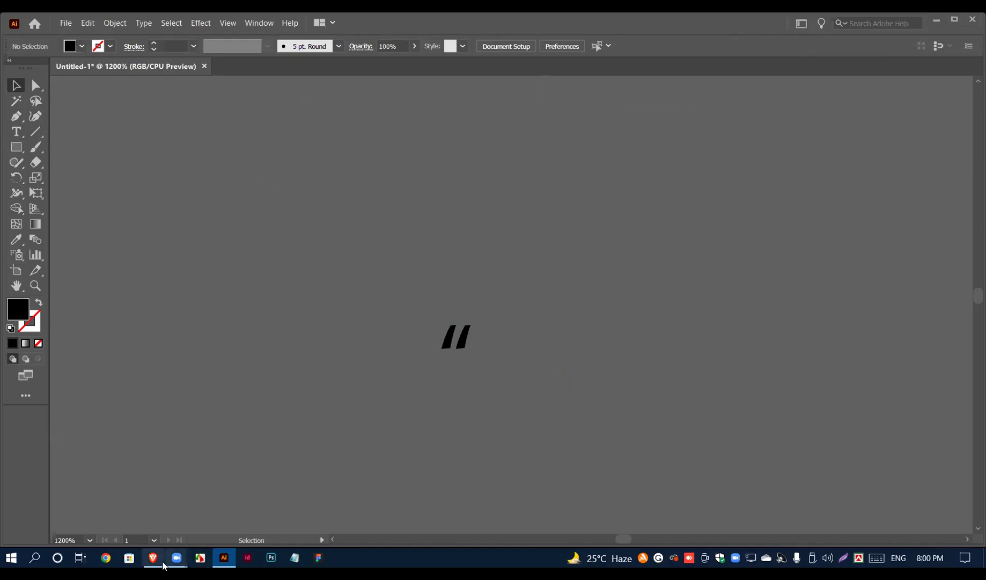
pyautogui.scroll(-1, 359, 342)
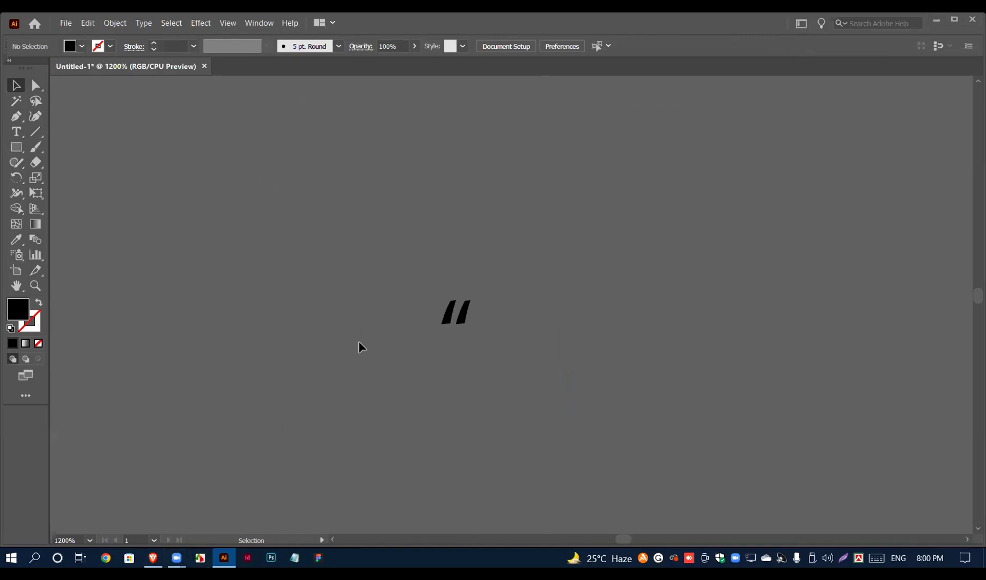
pyautogui.hotkey('ctrl', "'")
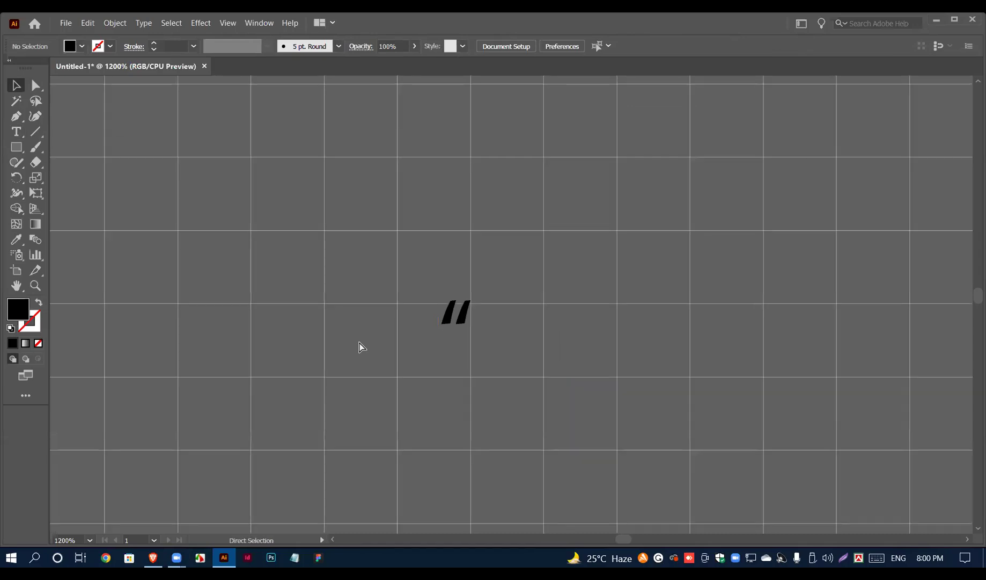
pyautogui.hotkey('ctrl', "'")
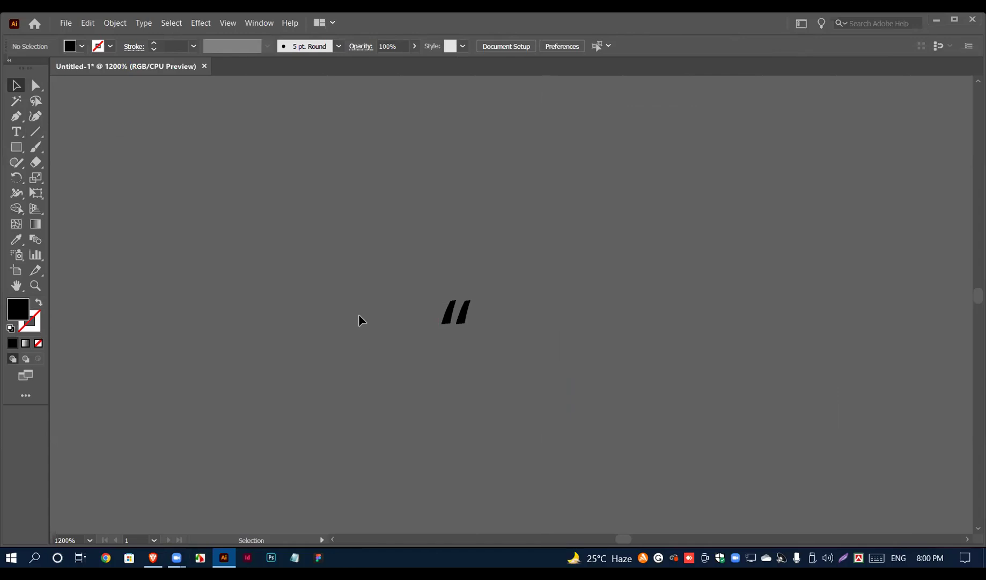
# Step: Bring up the on-screen keyboard to look at the apostrophe key, and close it
pyautogui.click(877, 557)
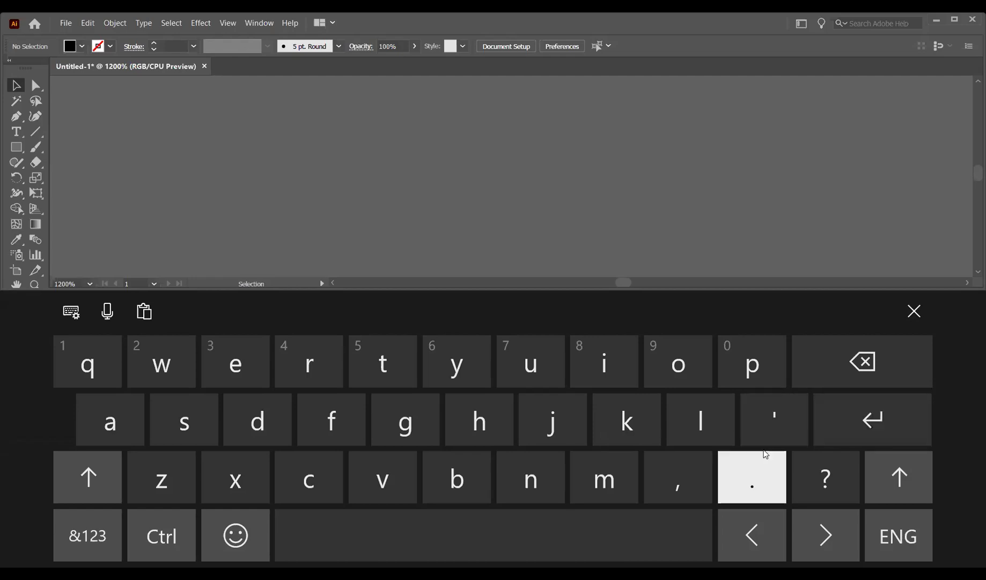
pyautogui.click(913, 311)
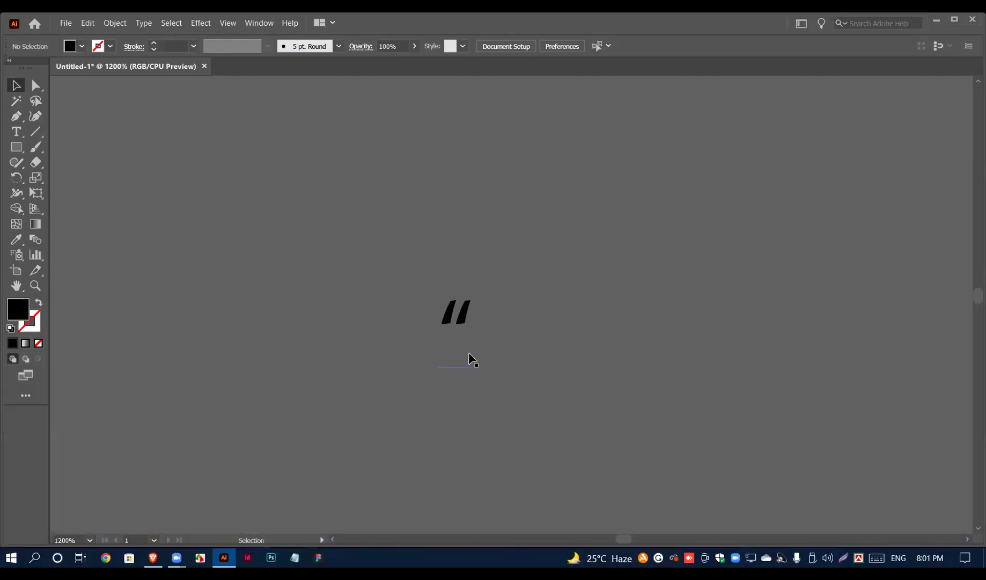
pyautogui.click(532, 341)
# Step: Switch to the course outline PDF in the browser, check the Guide topic, and return to Illustrator
pyautogui.click(395, 295)
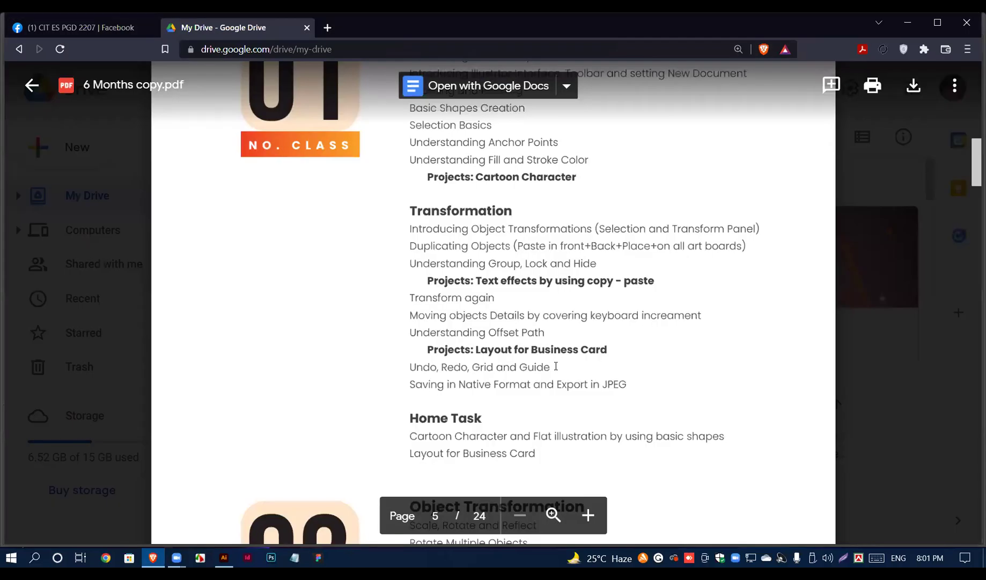
pyautogui.doubleClick(536, 366)
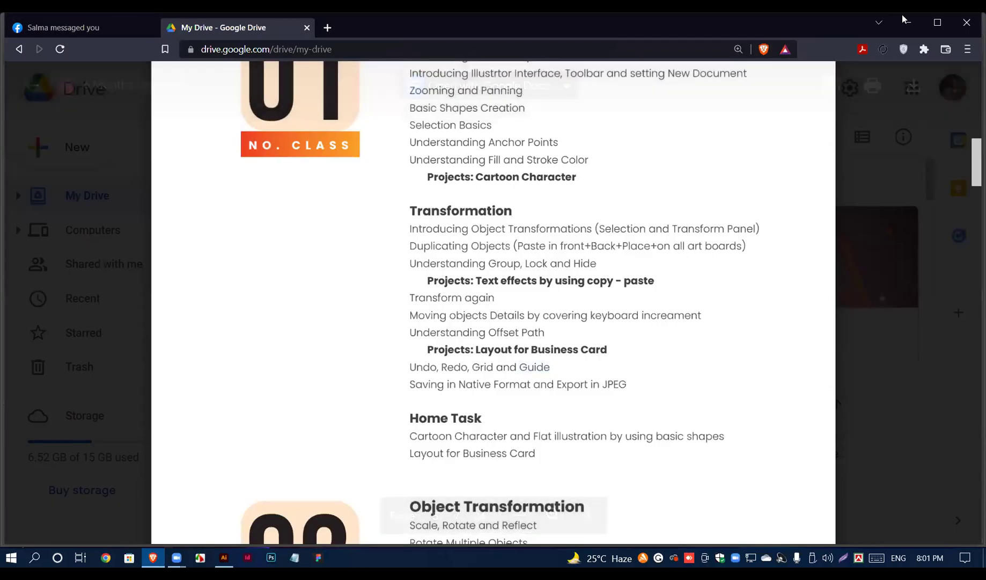
pyautogui.click(908, 22)
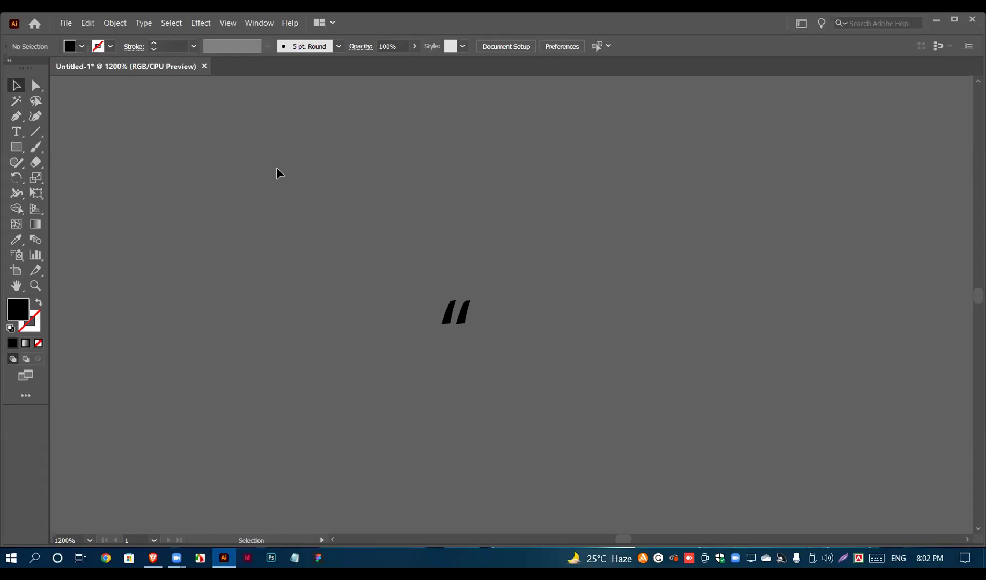
# Step: Show the rulers and place seven horizontal guides from just above the quotation mark up to the upper canvas area
pyautogui.hotkey('ctrl', 'r')
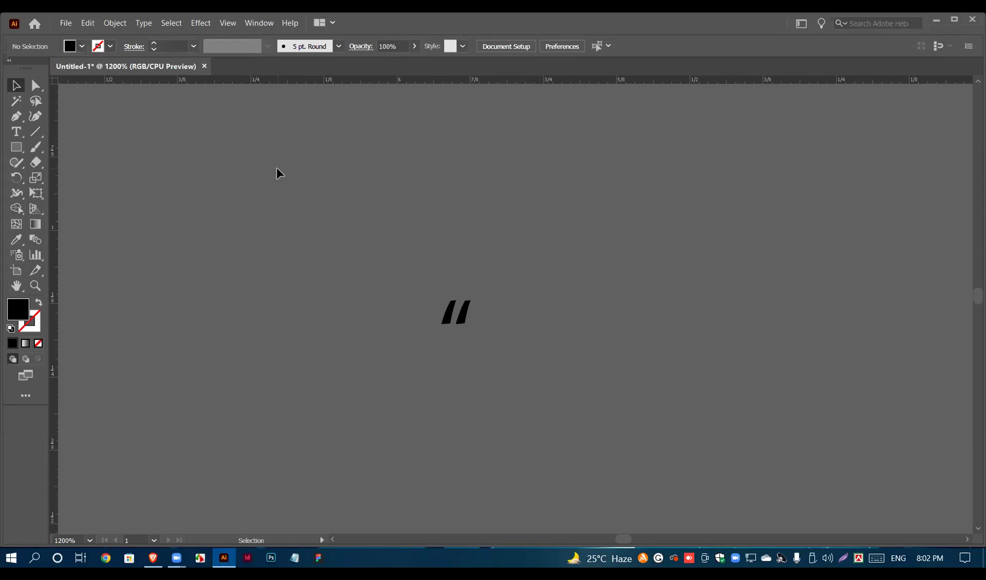
pyautogui.scroll(1, 277, 173)
pyautogui.moveTo(383, 78); pyautogui.dragTo(385, 95)
pyautogui.moveTo(385, 152); pyautogui.dragTo(387, 255)
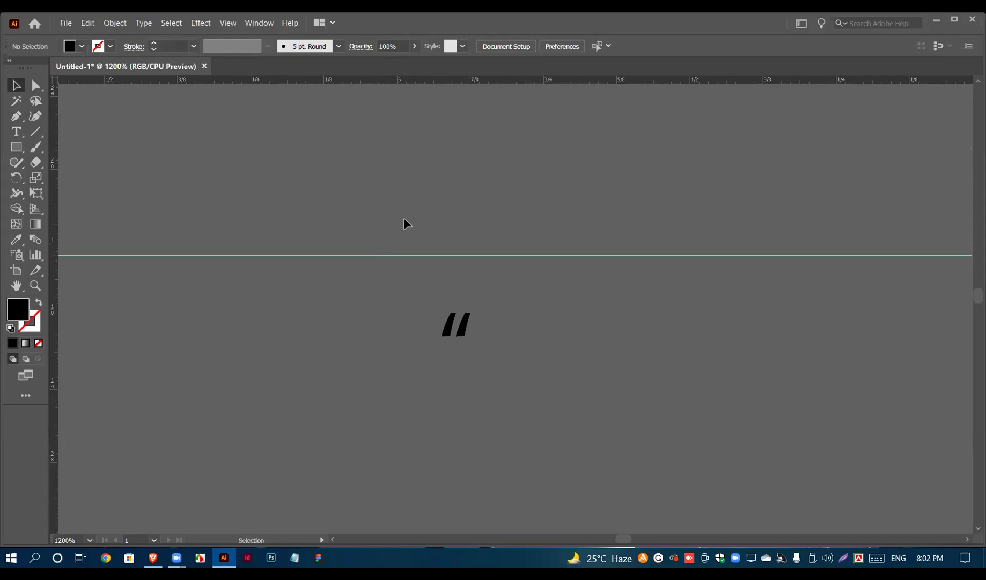
pyautogui.moveTo(408, 82); pyautogui.dragTo(415, 190)
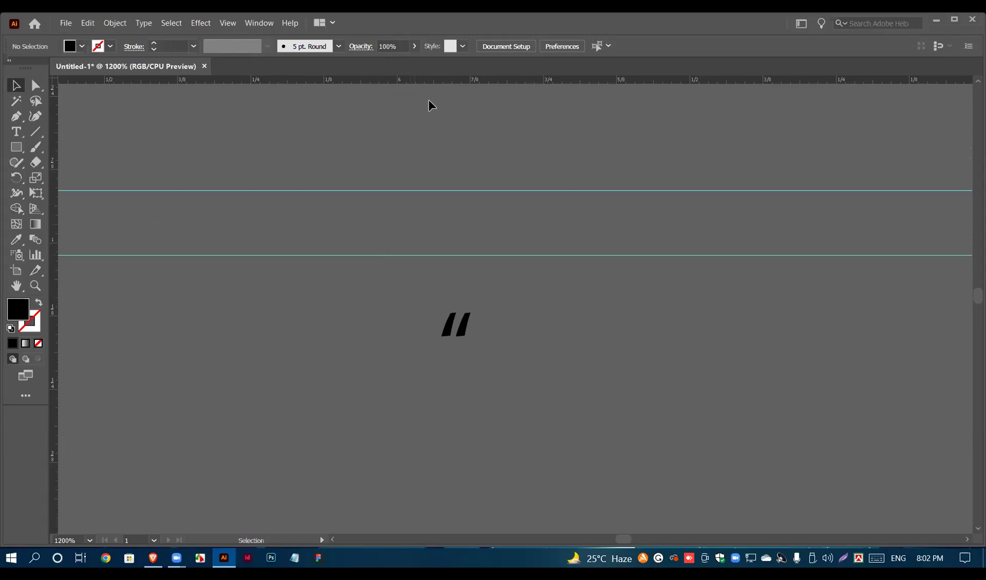
pyautogui.moveTo(434, 82); pyautogui.dragTo(455, 149)
pyautogui.moveTo(461, 82); pyautogui.dragTo(429, 309)
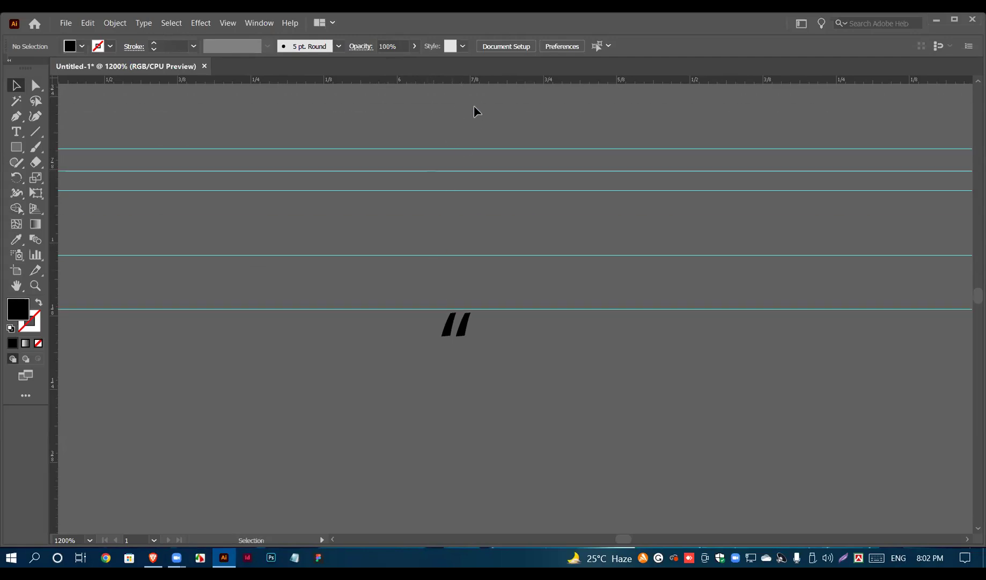
pyautogui.moveTo(483, 83); pyautogui.dragTo(460, 220)
pyautogui.moveTo(458, 272); pyautogui.dragTo(458, 273)
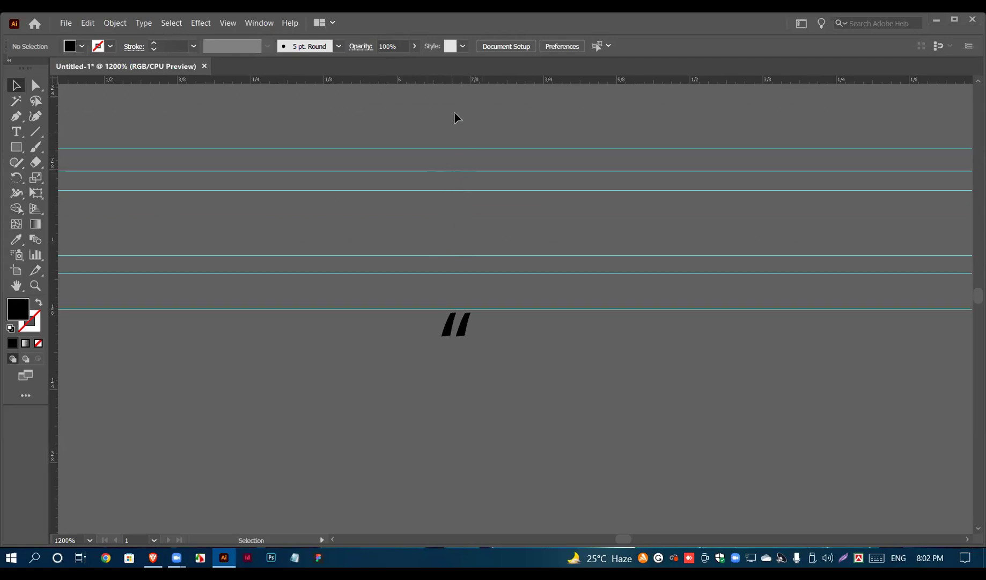
pyautogui.moveTo(467, 84); pyautogui.dragTo(461, 117)
pyautogui.moveTo(453, 214); pyautogui.dragTo(454, 214)
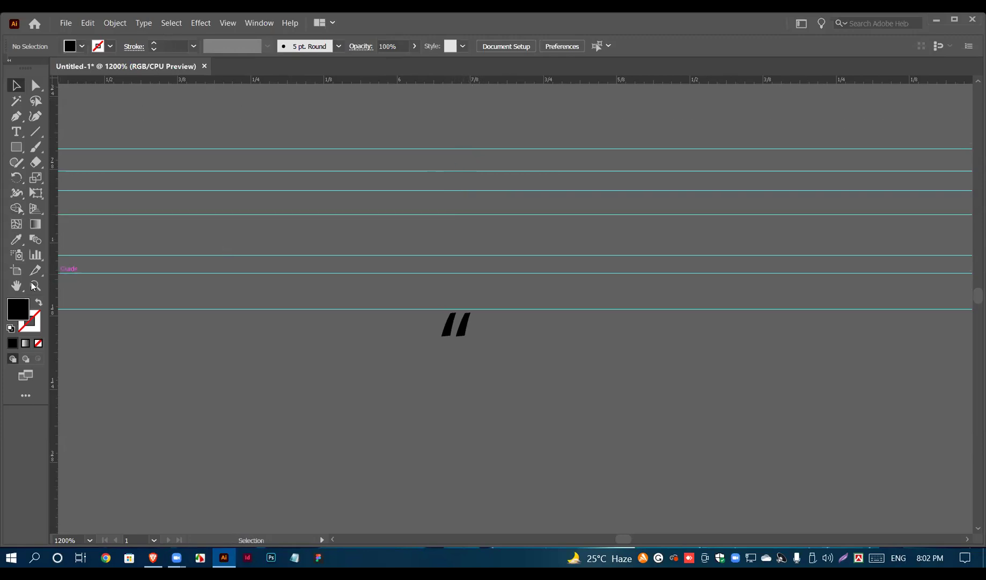
# Step: Place four vertical guides across the horizontal ones, three to the left of the quotation mark and one to its right
pyautogui.moveTo(52, 327); pyautogui.dragTo(213, 349)
pyautogui.moveTo(54, 347); pyautogui.dragTo(322, 357)
pyautogui.moveTo(51, 345); pyautogui.dragTo(408, 343)
pyautogui.moveTo(55, 337); pyautogui.dragTo(506, 339)
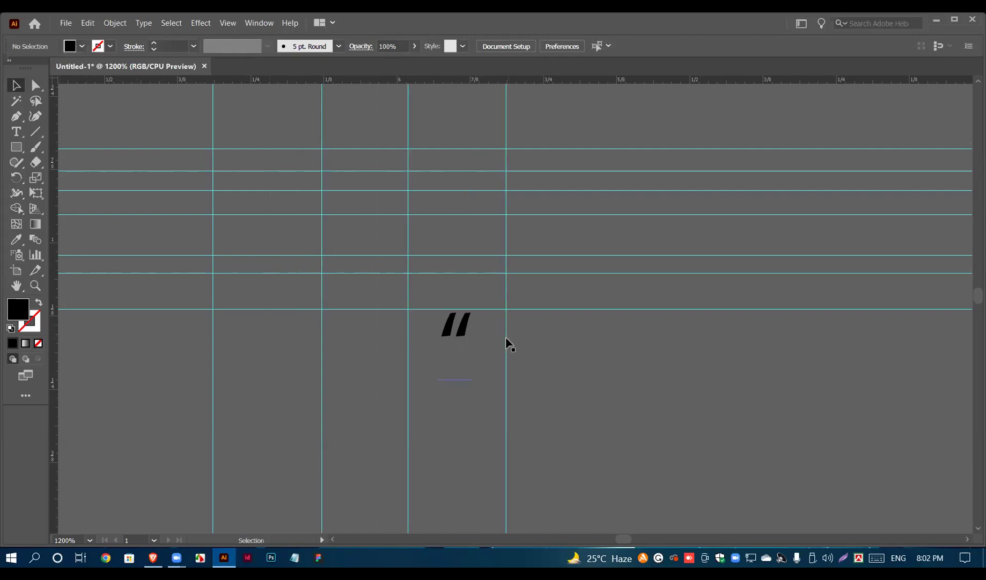
# Step: Unlock the guides and delete the leftmost vertical guide
pyautogui.rightClick(225, 358)
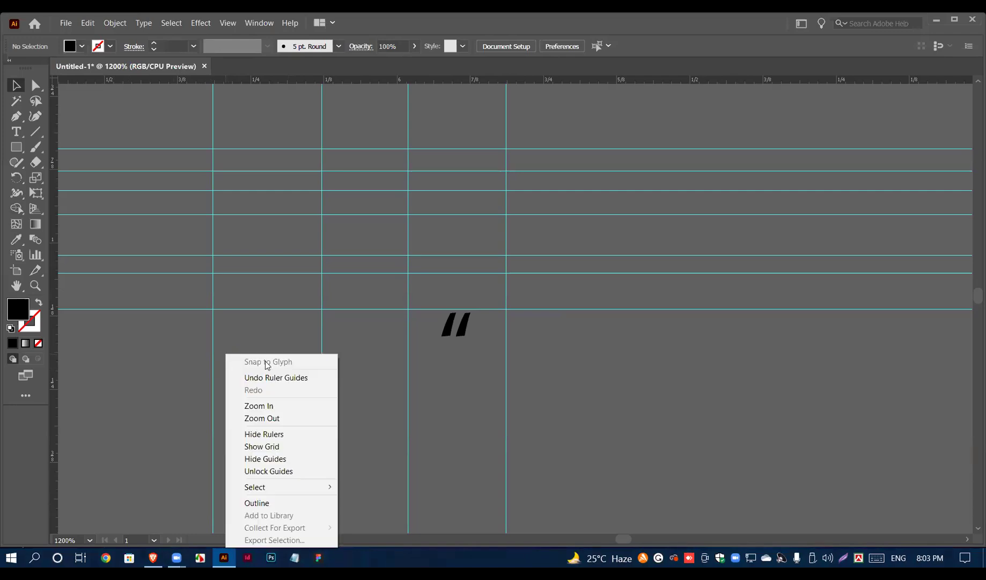
pyautogui.click(285, 472)
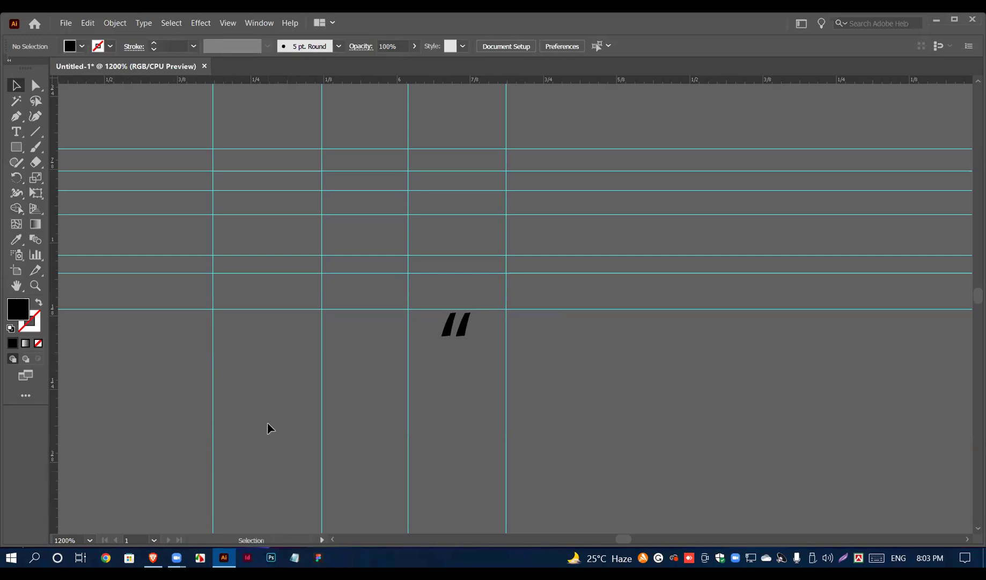
pyautogui.click(214, 375)
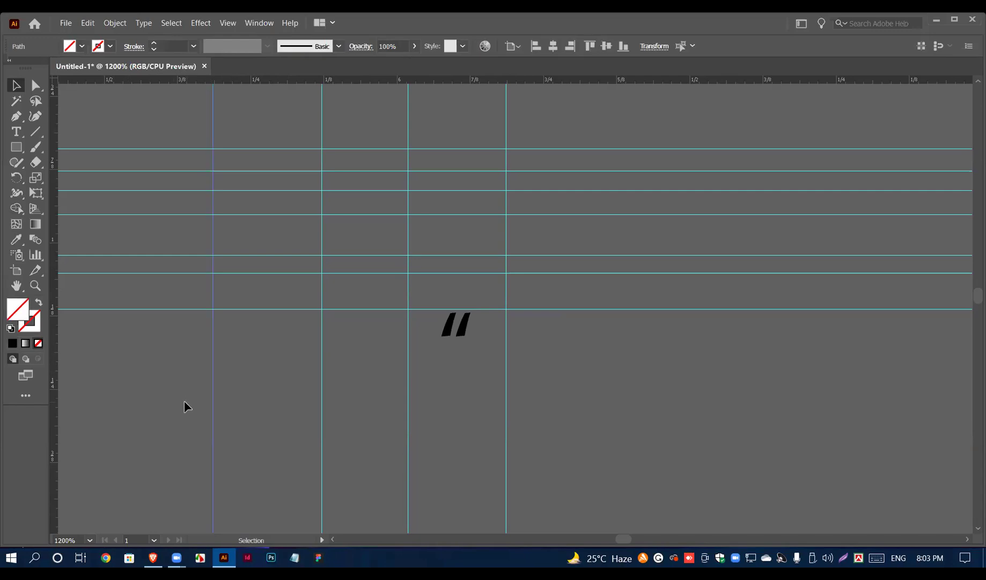
pyautogui.click(247, 369)
pyautogui.click(213, 401)
pyautogui.press('Delete')
# Step: Delete all horizontal guides and the three remaining vertical guides
pyautogui.moveTo(182, 352); pyautogui.dragTo(246, 123)
pyautogui.press('Delete')
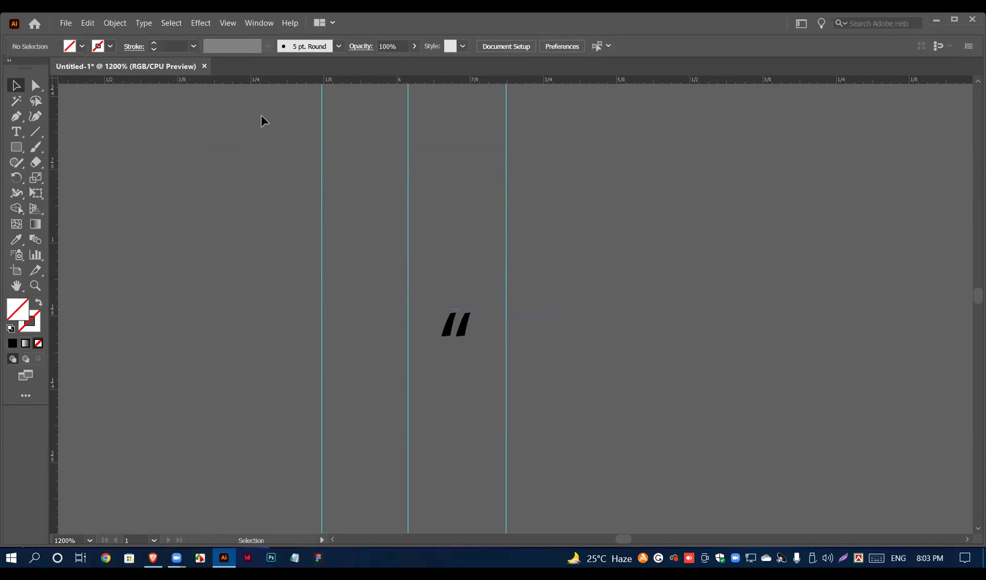
pyautogui.moveTo(477, 159); pyautogui.dragTo(477, 160)
pyautogui.press('Delete')
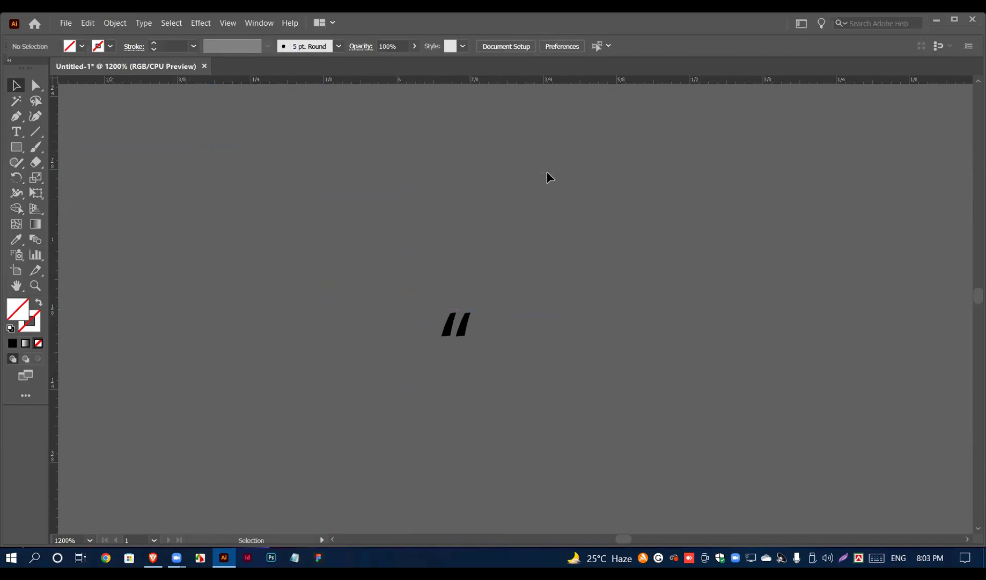
# Step: Hide the guides, and place two new vertical guides to the left of the quotation mark
pyautogui.rightClick(333, 159)
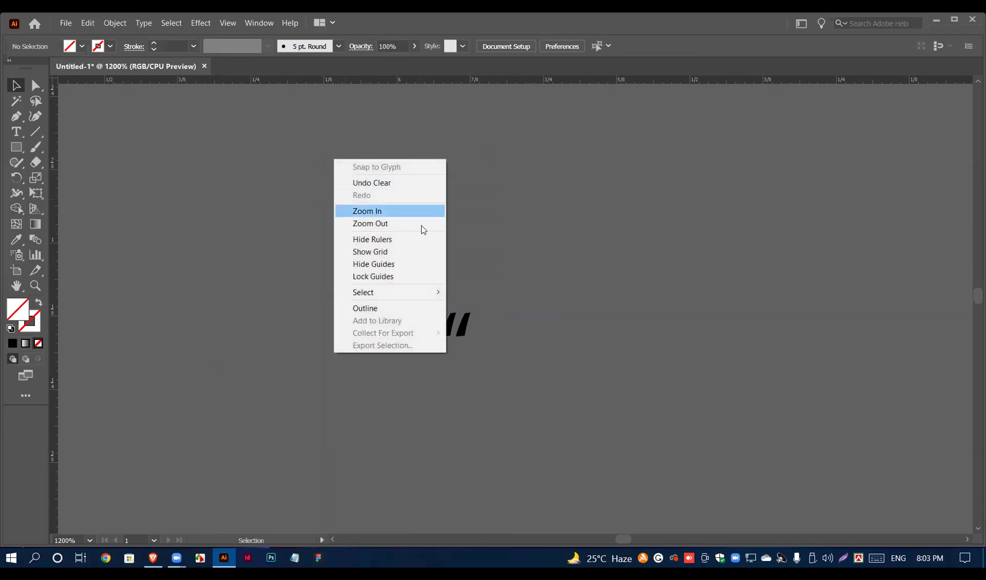
pyautogui.click(379, 262)
pyautogui.moveTo(55, 182); pyautogui.dragTo(334, 193)
pyautogui.moveTo(53, 183); pyautogui.dragTo(252, 189)
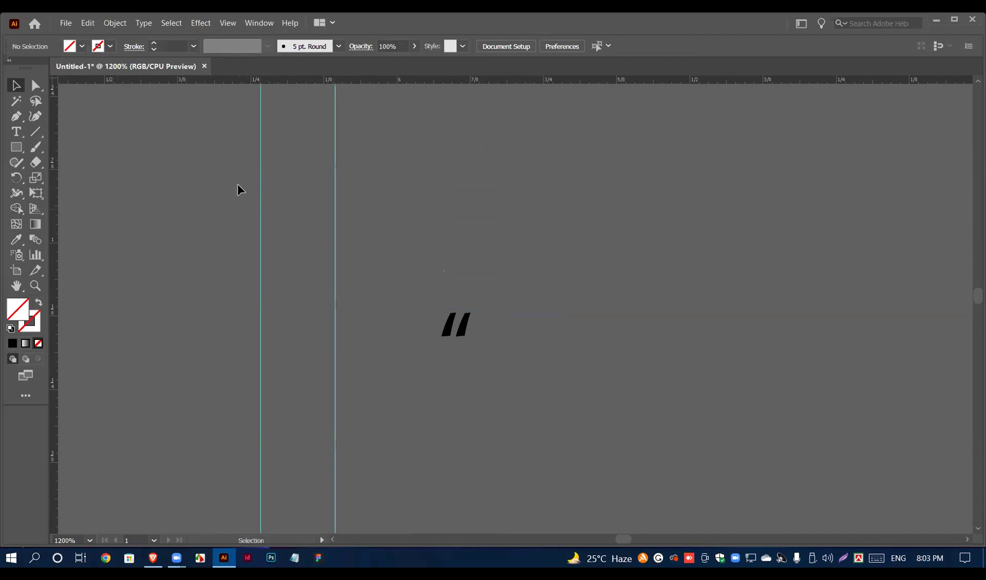
# Step: Hide the two vertical guides and show them again
pyautogui.rightClick(185, 196)
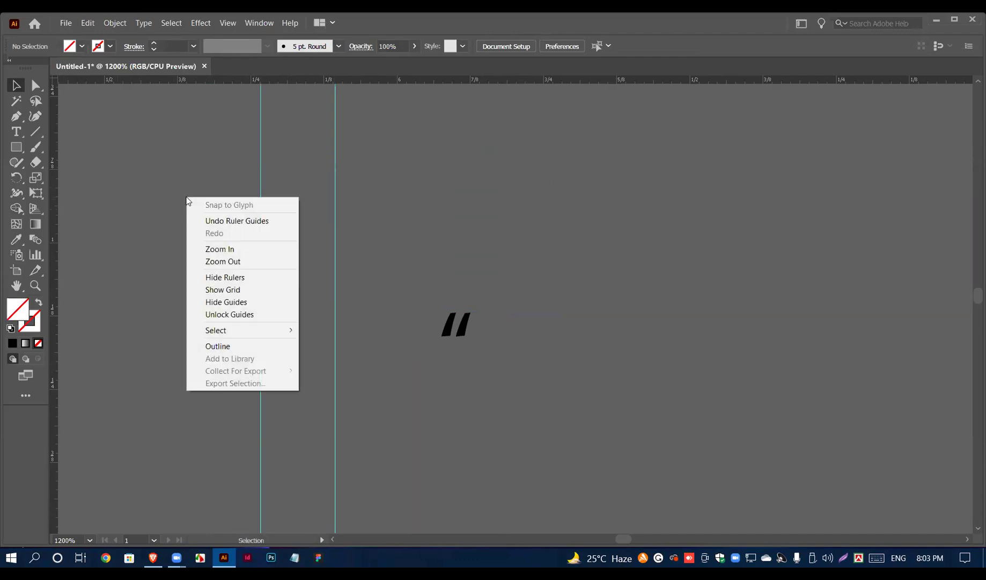
pyautogui.click(236, 303)
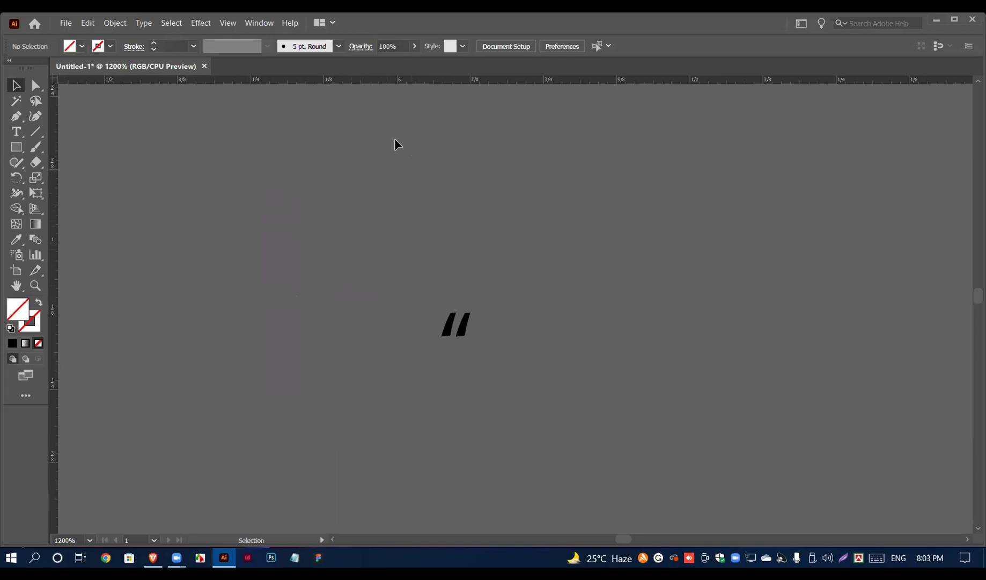
pyautogui.rightClick(203, 199)
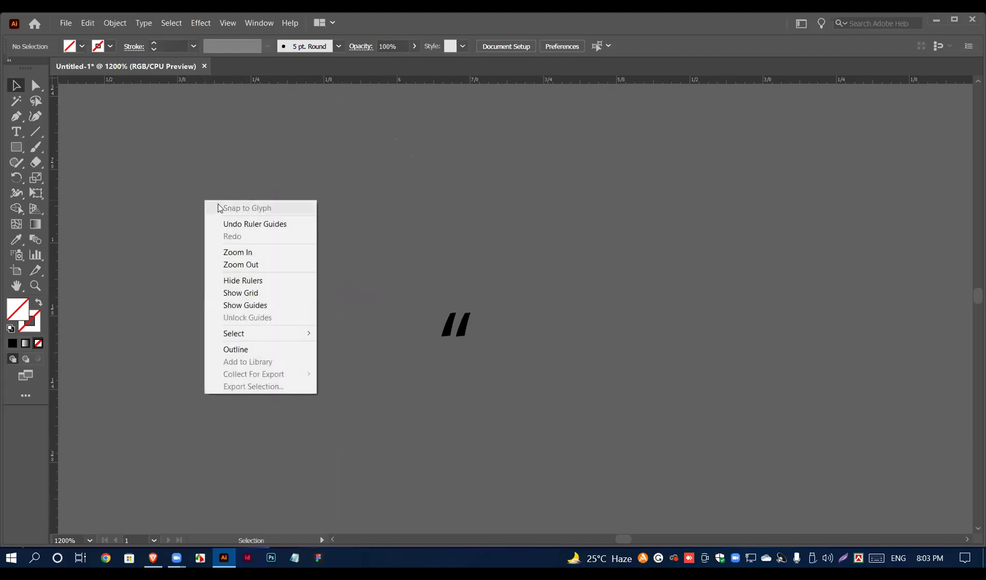
pyautogui.click(246, 310)
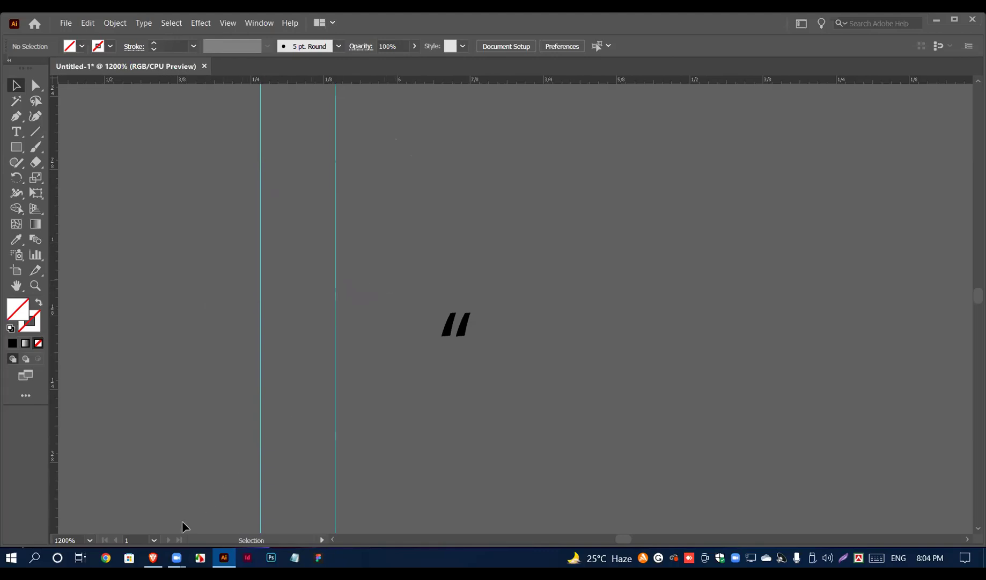
# Step: Switch to the course outline PDF in the browser, review the class 01 topics including saving and JPEG export, and return to Illustrator
pyautogui.click(153, 557)
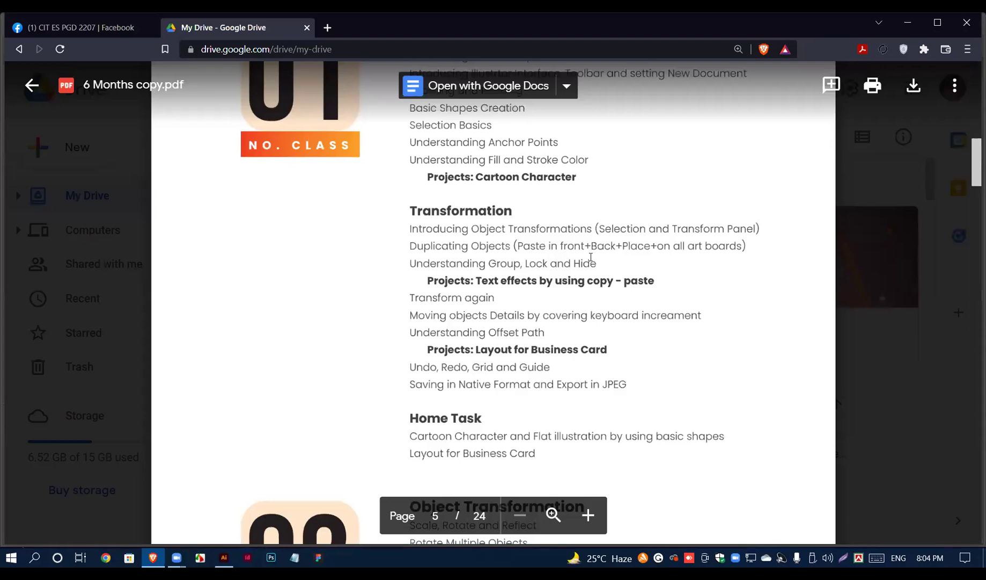
pyautogui.moveTo(548, 366); pyautogui.dragTo(410, 124)
pyautogui.click(459, 321)
pyautogui.moveTo(410, 384); pyautogui.dragTo(627, 384)
pyautogui.click(584, 369)
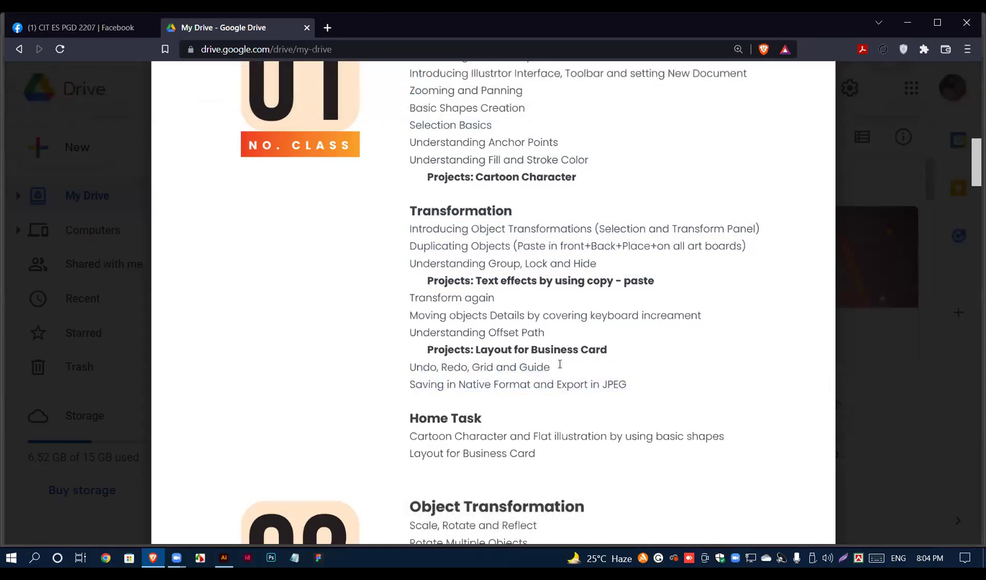
pyautogui.scroll(1, 459, 261)
pyautogui.scroll(1, 460, 261)
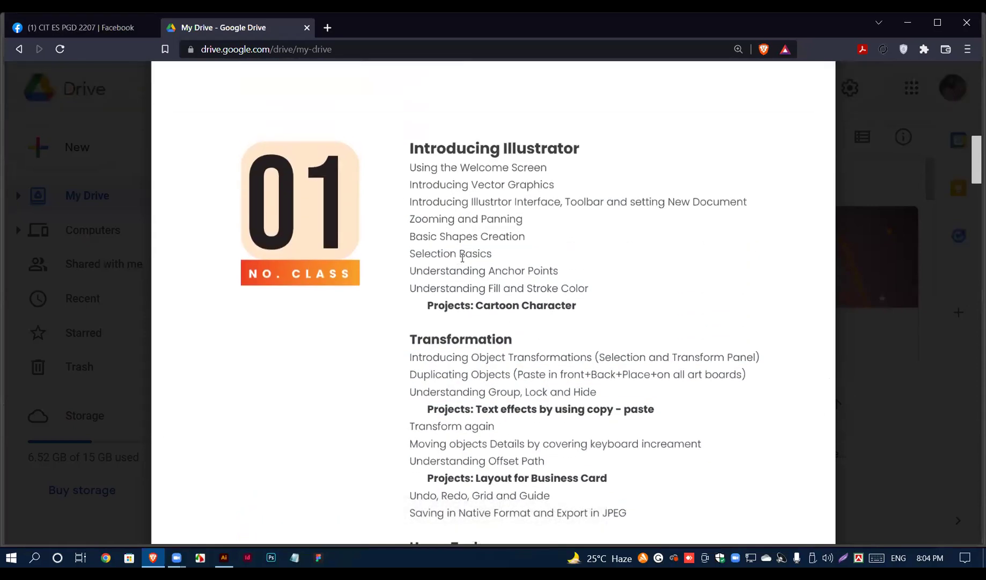
pyautogui.scroll(-1, 485, 312)
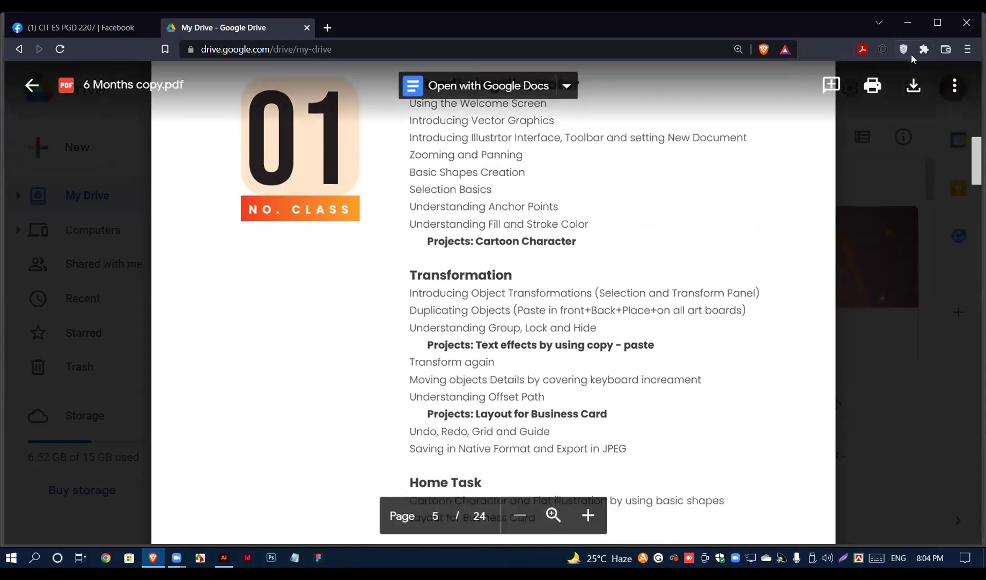
pyautogui.scroll(-2, 596, 145)
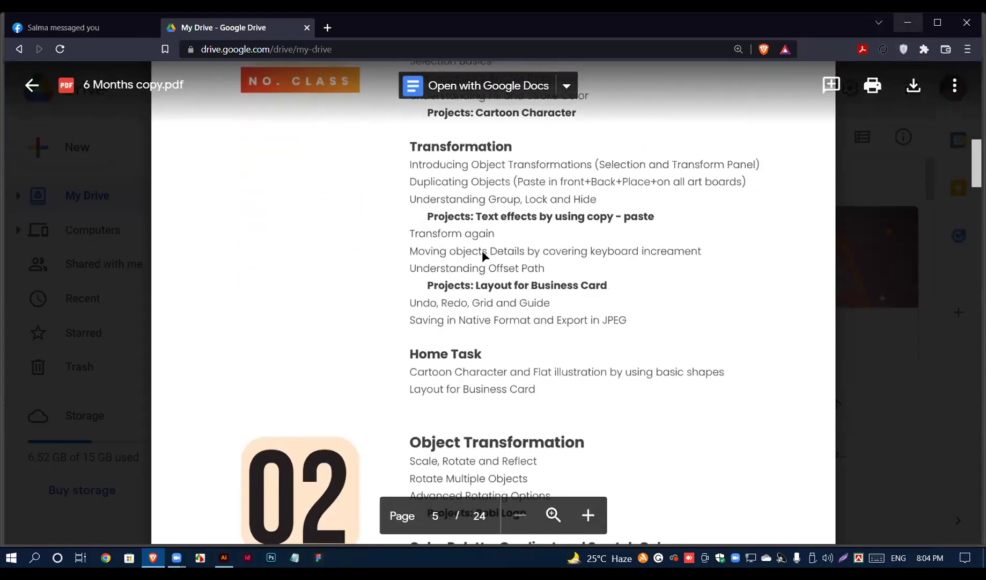
pyautogui.click(908, 22)
# Step: Delete the text box containing the quotation mark
pyautogui.moveTo(433, 190); pyautogui.dragTo(518, 374)
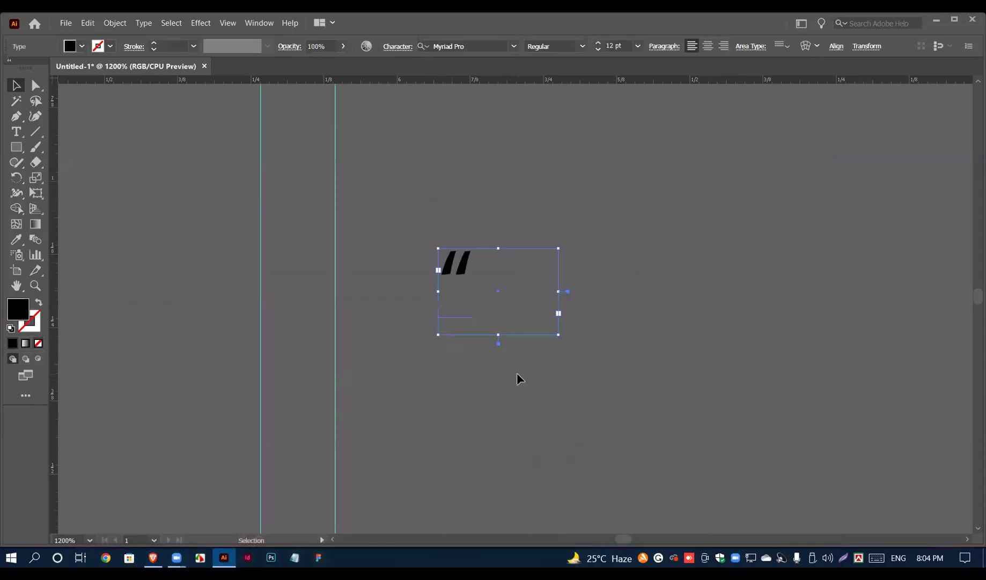
pyautogui.press('Delete')
# Step: Move the five overlapping coloured squares onto the middle of the artboard and delete the stray magenta rectangle
pyautogui.scroll(-8, 452, 344)
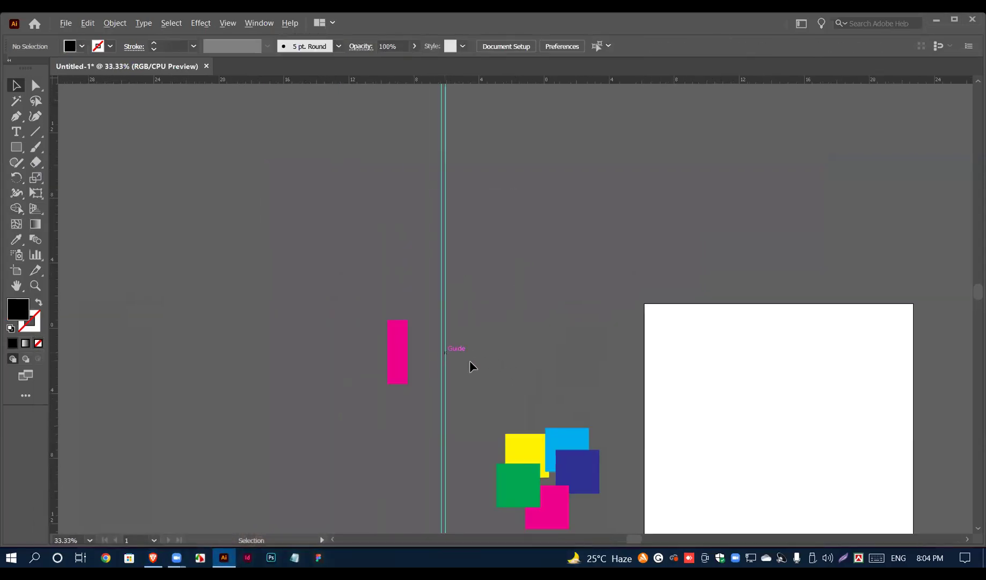
pyautogui.scroll(-2, 469, 360)
pyautogui.scroll(2, 527, 445)
pyautogui.moveTo(505, 397); pyautogui.dragTo(766, 386)
pyautogui.scroll(-2, 647, 400)
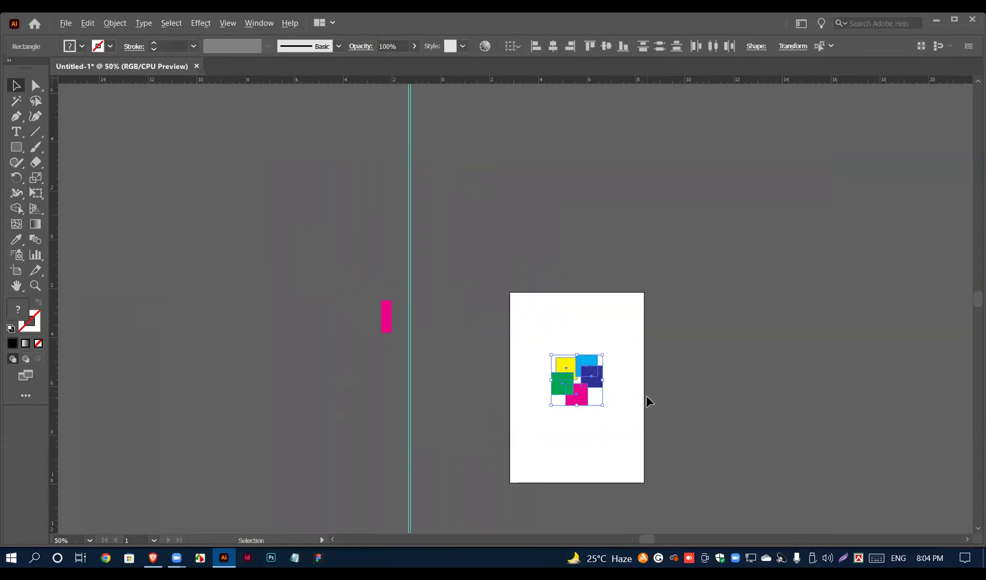
pyautogui.scroll(2, 537, 370)
pyautogui.scroll(-1, 504, 346)
pyautogui.click(574, 333)
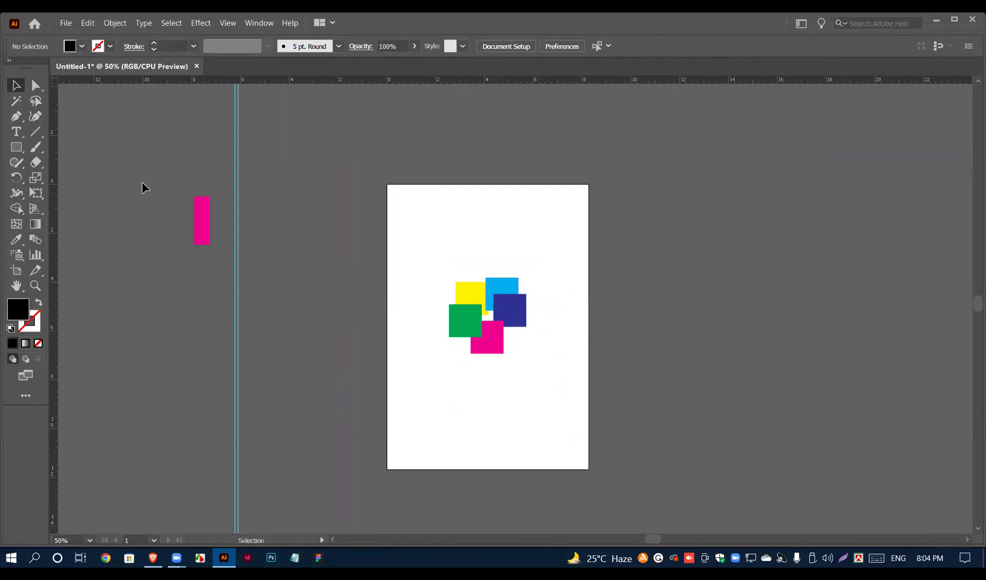
pyautogui.moveTo(195, 220); pyautogui.dragTo(360, 209)
pyautogui.press('Delete')
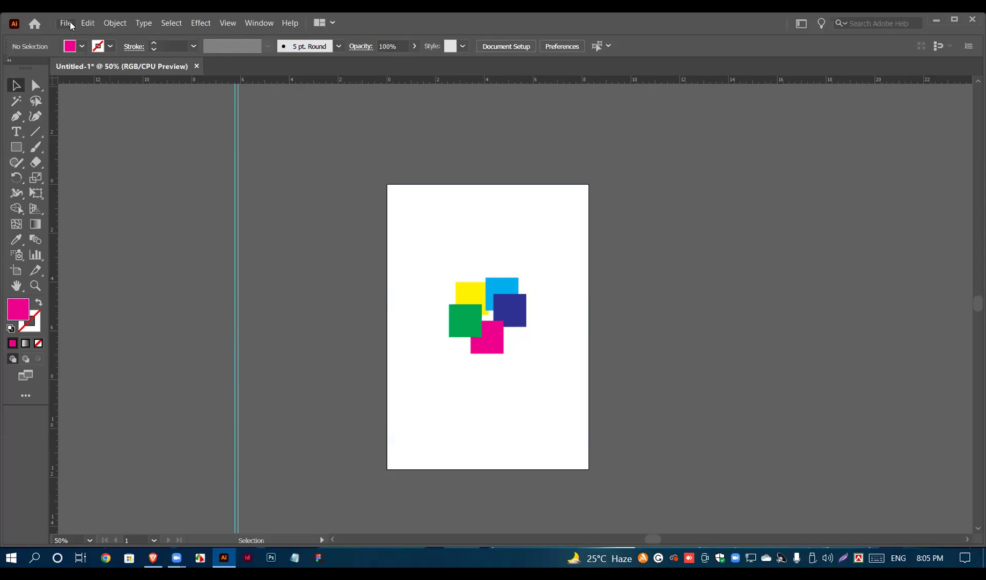
# Step: Save the document to the Desktop as "es pgd 2207" in Adobe Illustrator (*.AI) format, accepting the save options
pyautogui.click(63, 24)
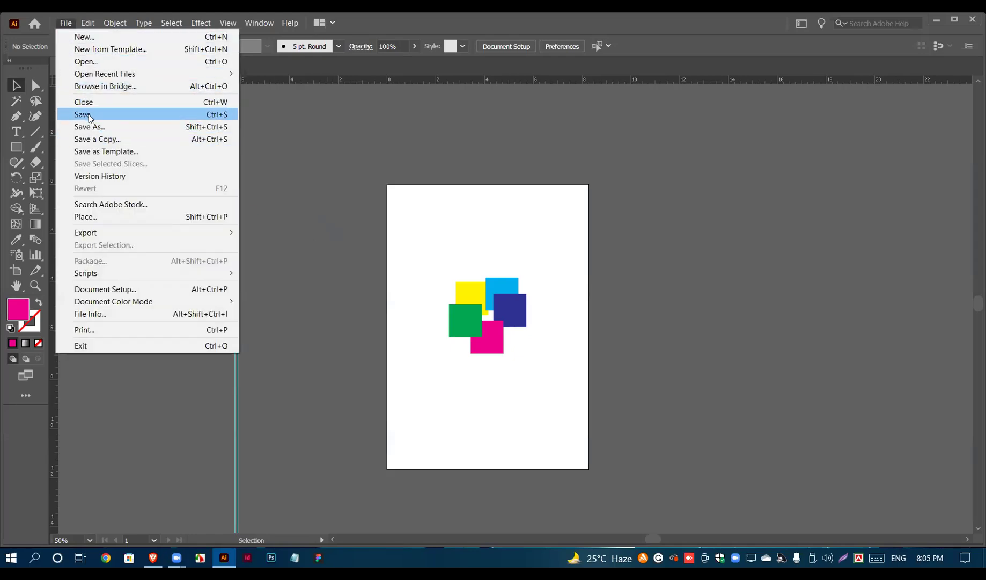
pyautogui.click(89, 114)
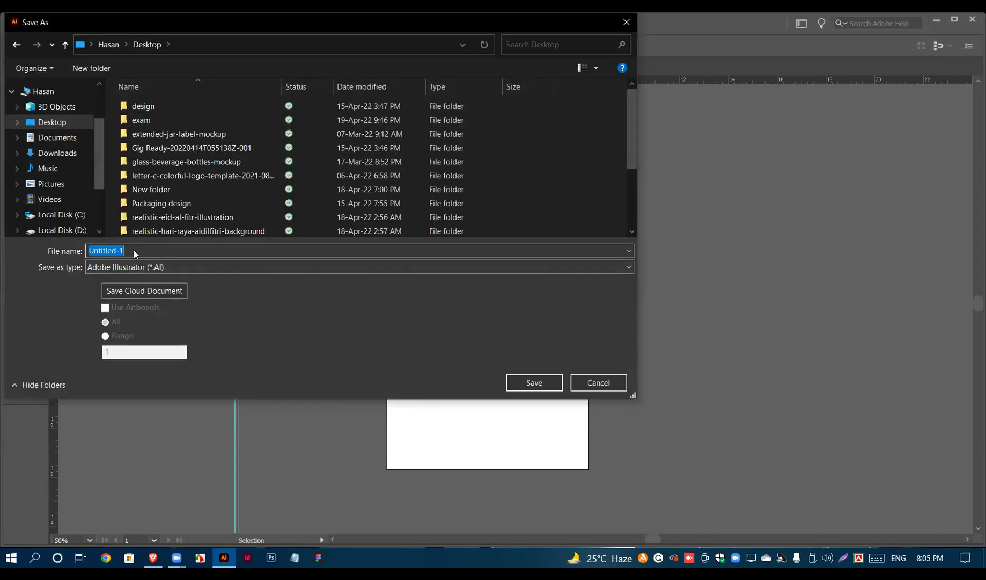
pyautogui.write('es pgd ')
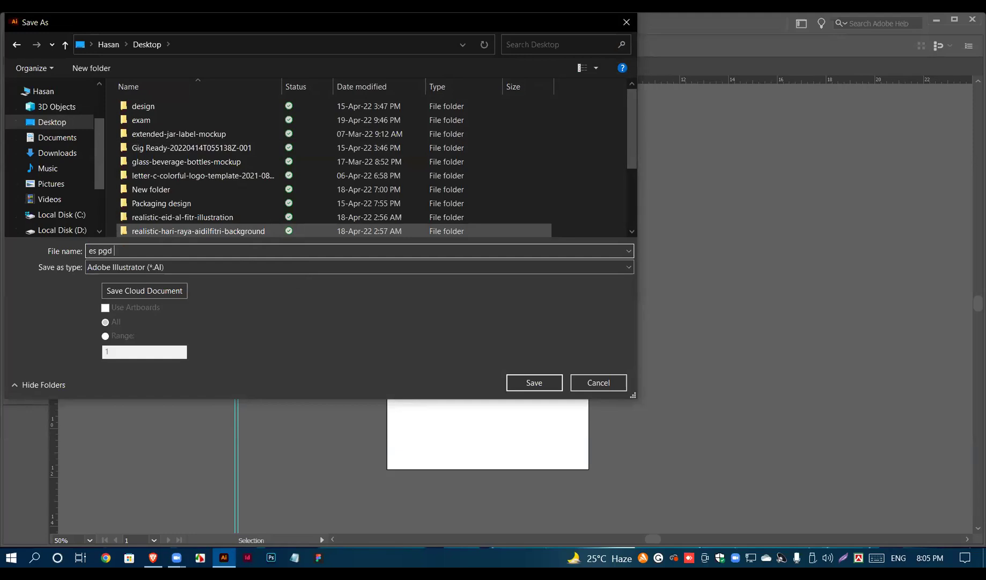
pyautogui.write('2207')
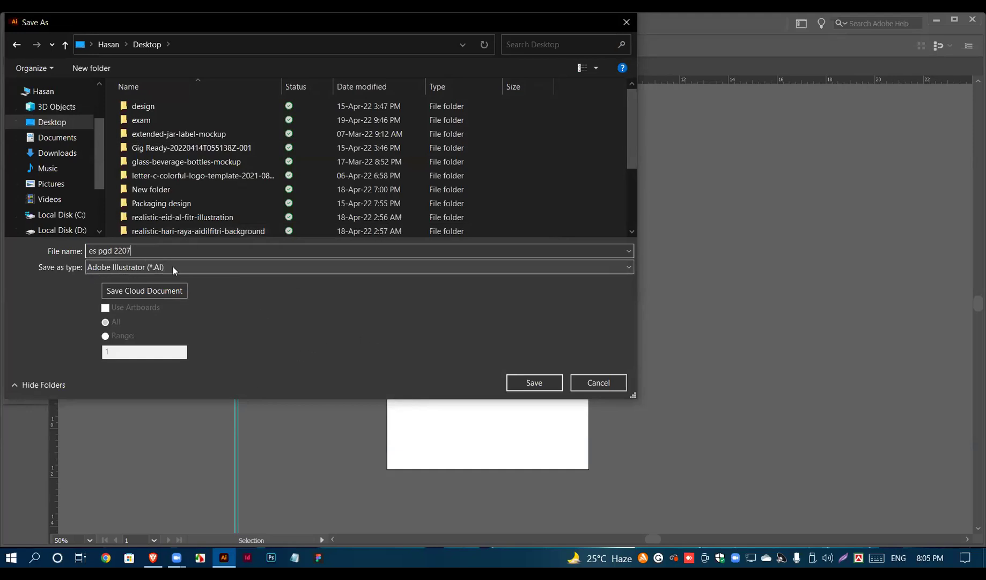
pyautogui.click(529, 382)
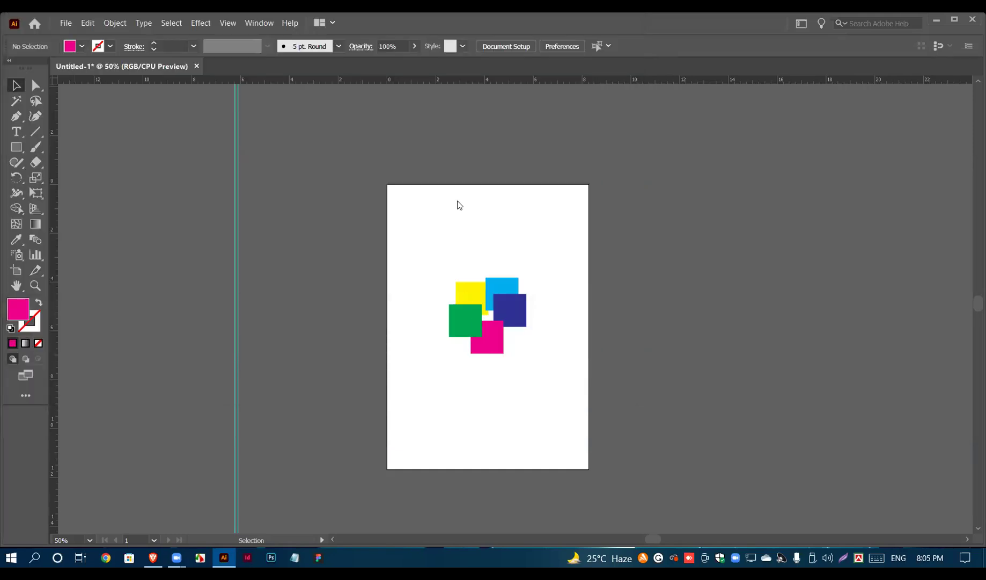
pyautogui.click(548, 465)
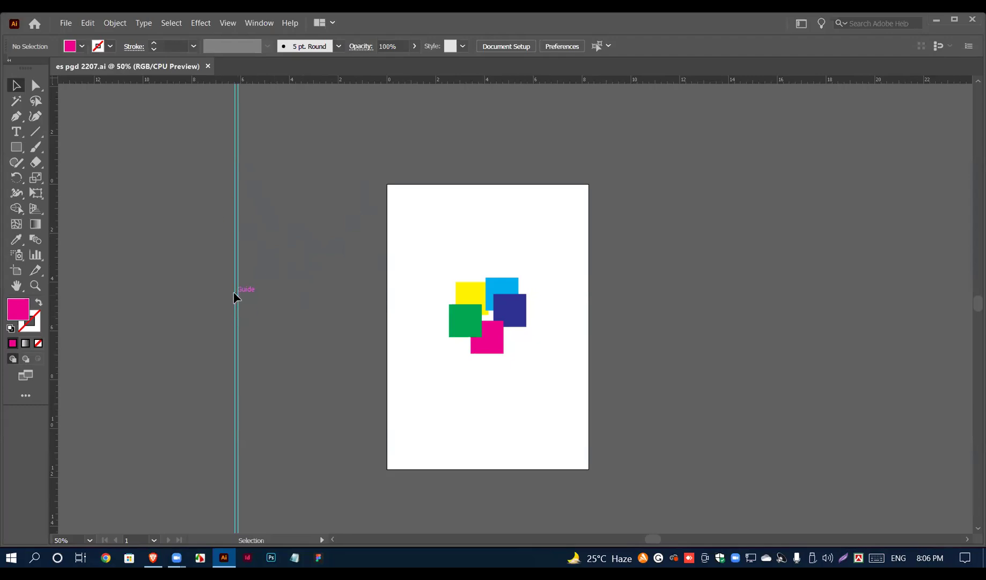
# Step: Save a copy of the document to the Desktop as "es pgd 2207" in Illustrator EPS (*.EPS) format, using the Illustrator 2020 EPS version
pyautogui.click(66, 23)
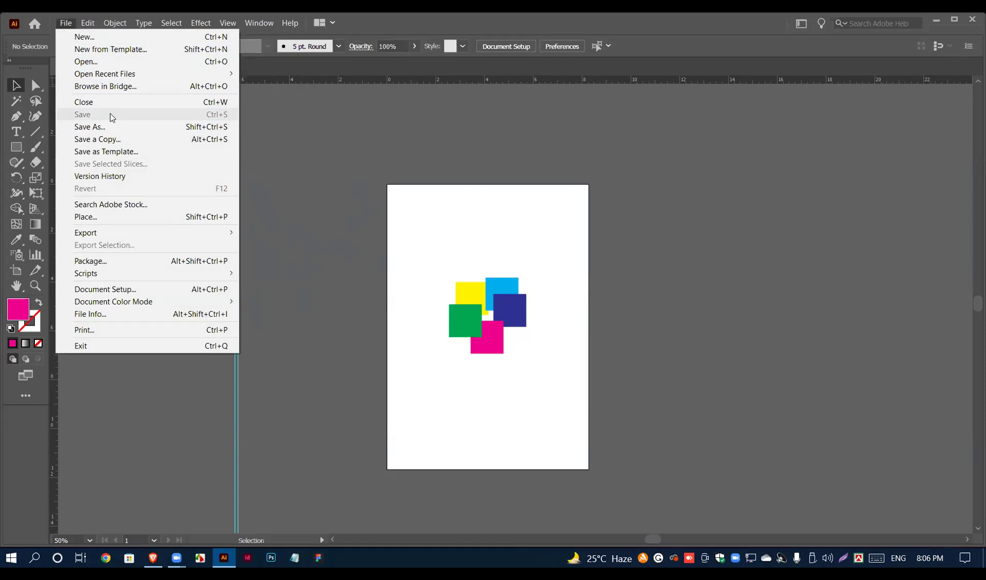
pyautogui.click(95, 128)
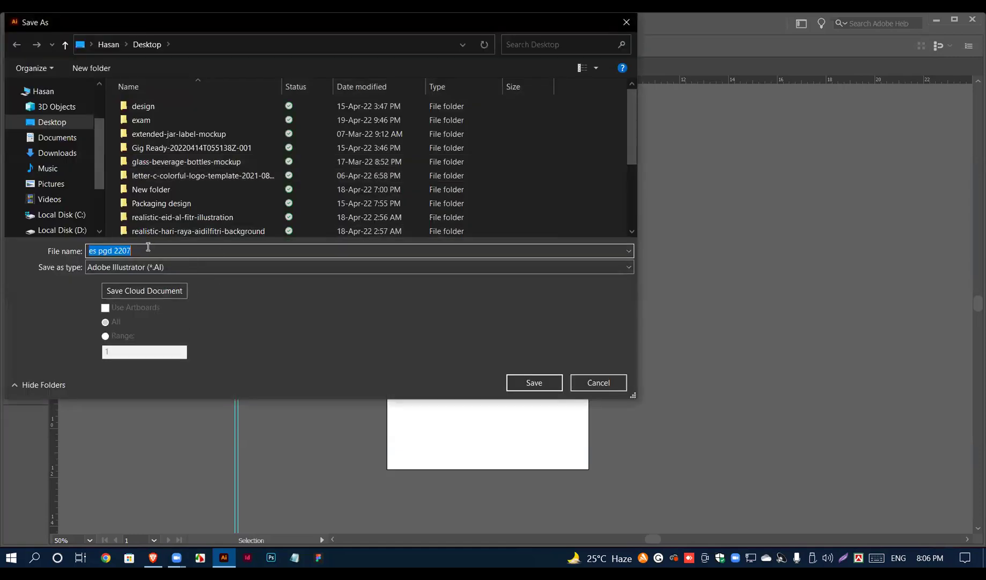
pyautogui.click(165, 268)
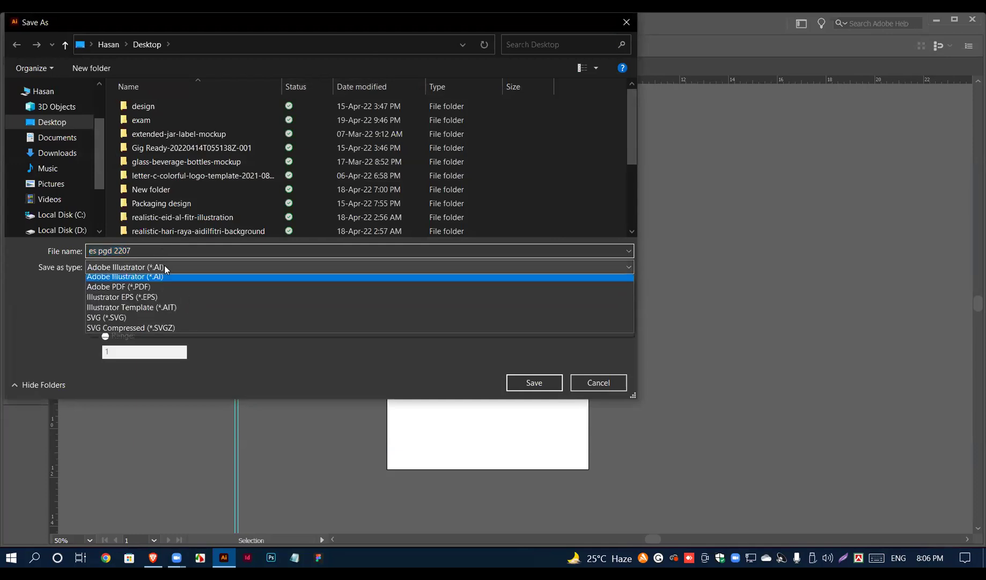
pyautogui.click(164, 300)
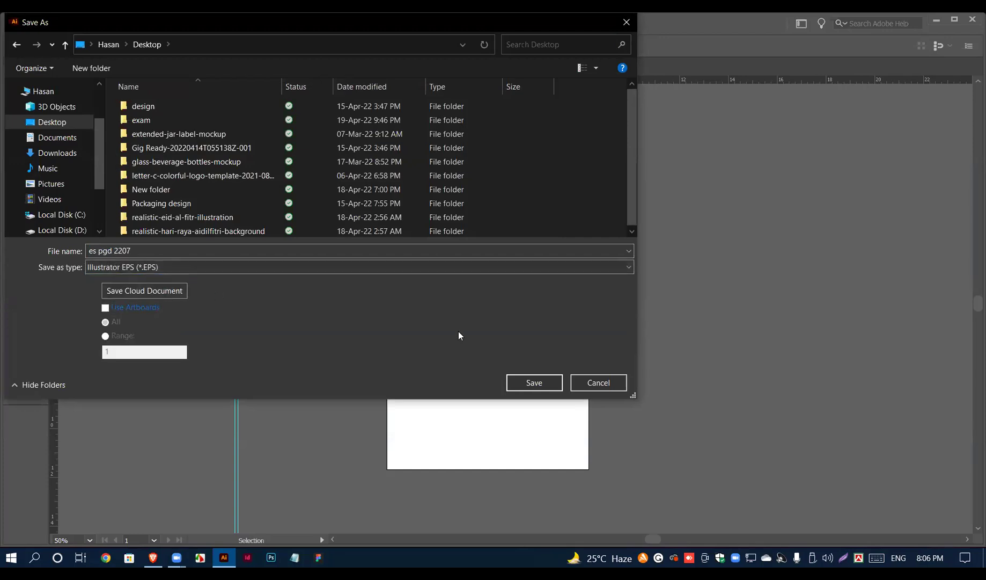
pyautogui.click(540, 378)
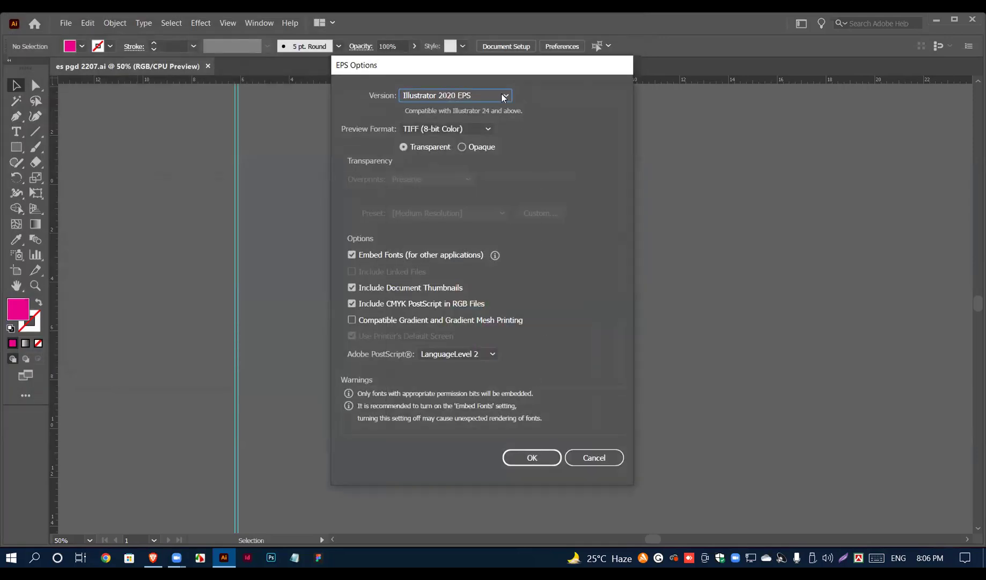
pyautogui.click(503, 97)
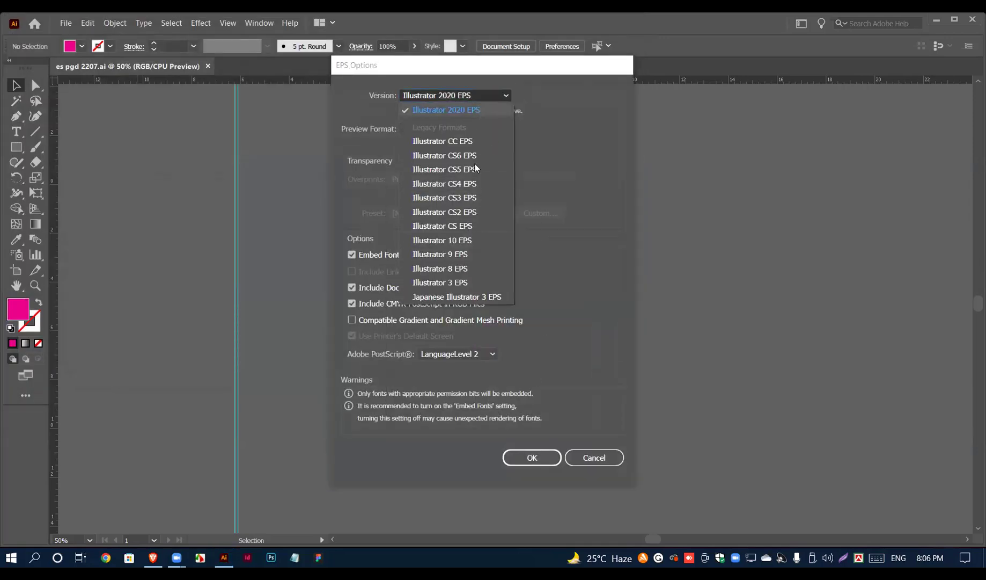
pyautogui.click(505, 108)
pyautogui.click(531, 443)
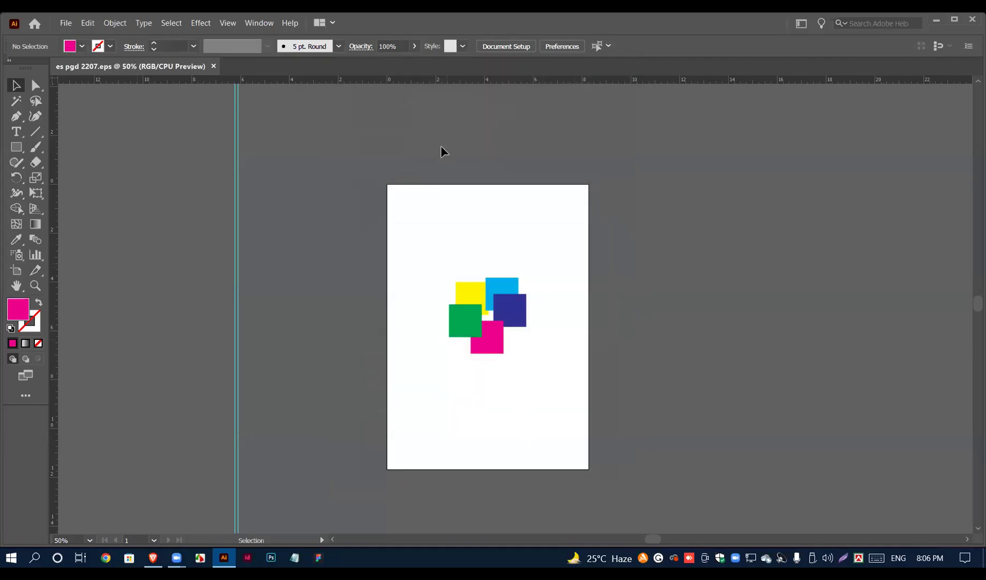
# Step: Switch to the desktop, move the saved EPS and AI files to its empty middle area, and refresh it
pyautogui.click(936, 19)
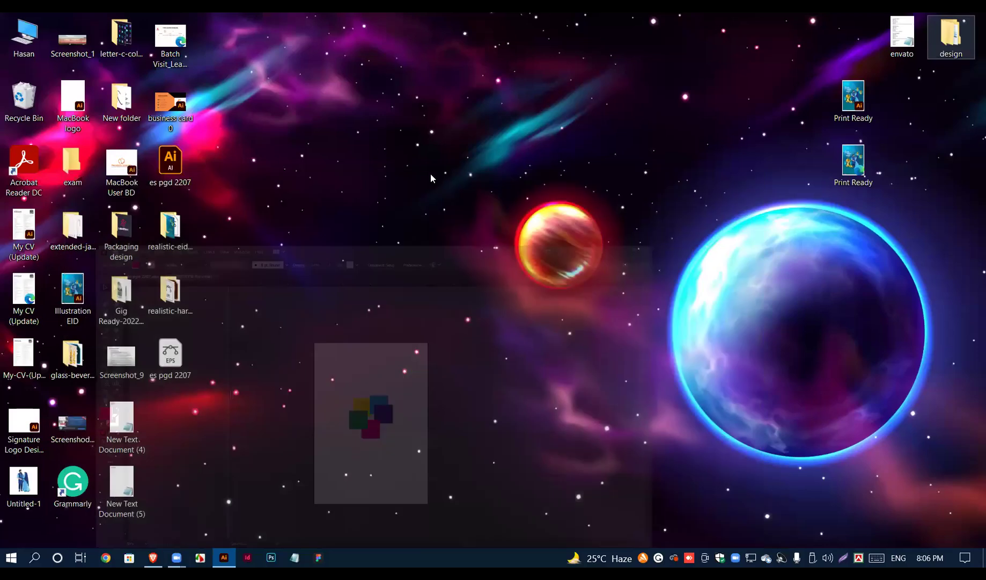
pyautogui.rightClick(379, 147)
pyautogui.click(415, 184)
pyautogui.moveTo(175, 354); pyautogui.dragTo(512, 229)
pyautogui.moveTo(170, 161); pyautogui.dragTo(531, 169)
pyautogui.rightClick(393, 176)
pyautogui.click(424, 212)
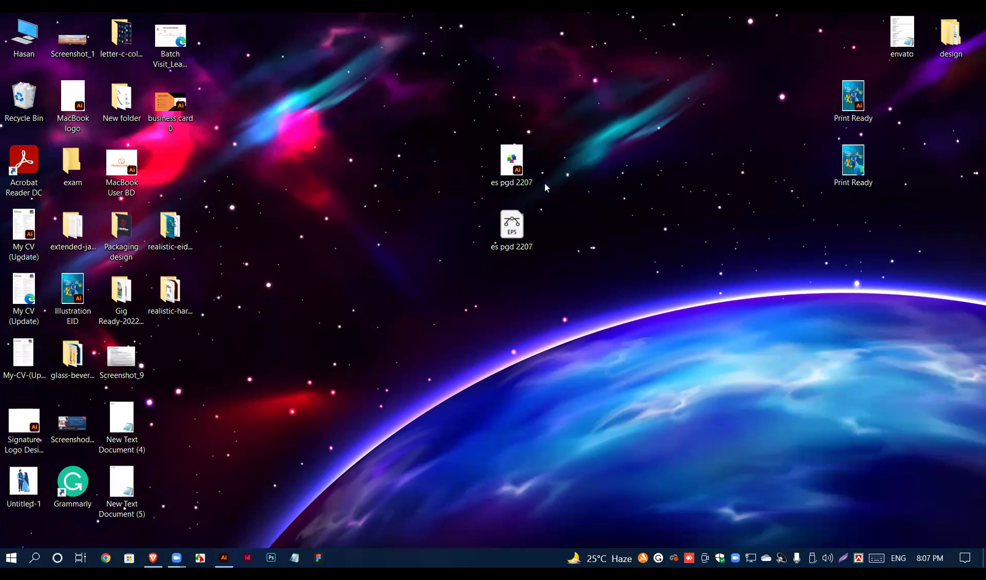
# Step: Check the class 01 saving and JPEG export topic in the browser's course outline PDF, and return to Illustrator
pyautogui.click(153, 557)
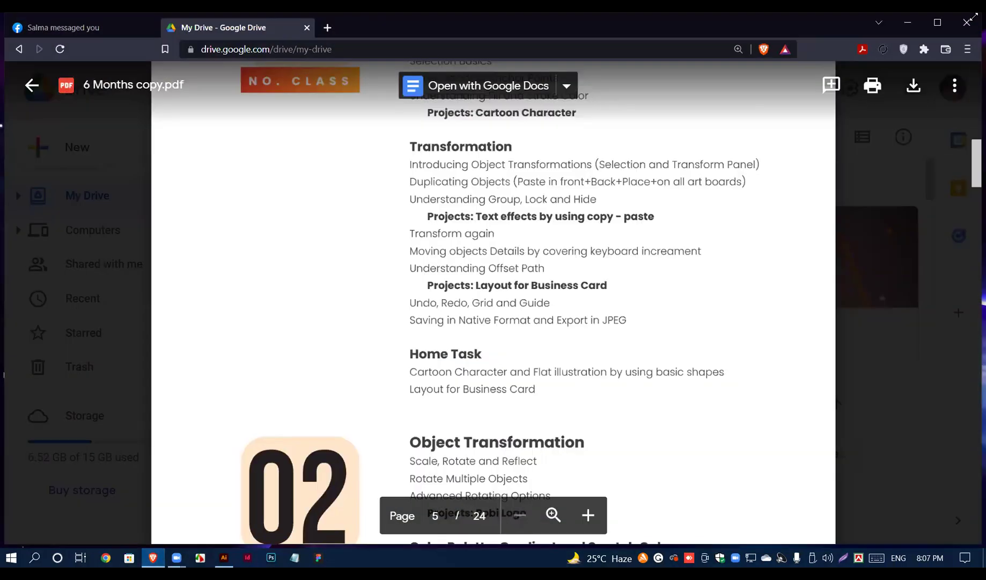
pyautogui.click(908, 22)
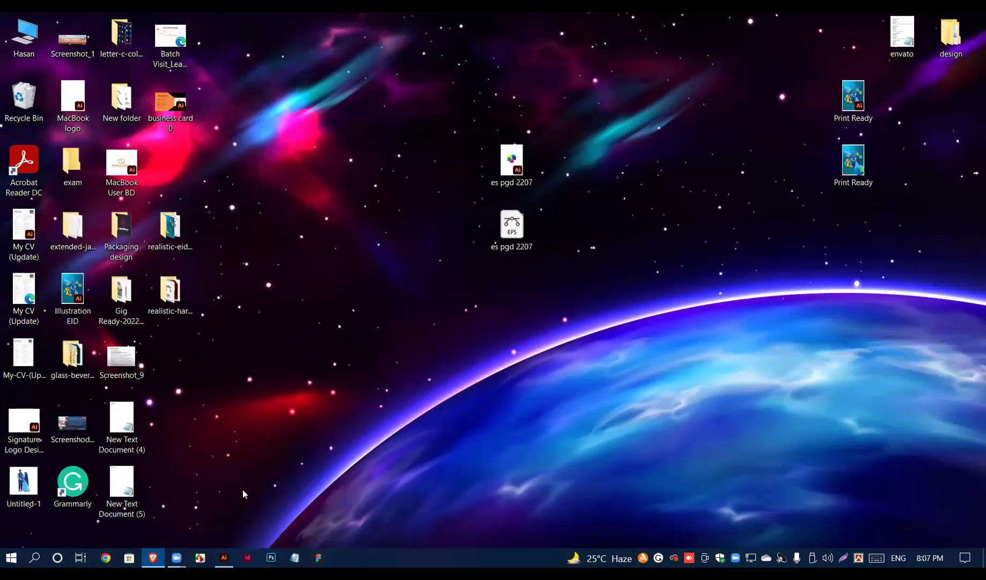
pyautogui.click(224, 557)
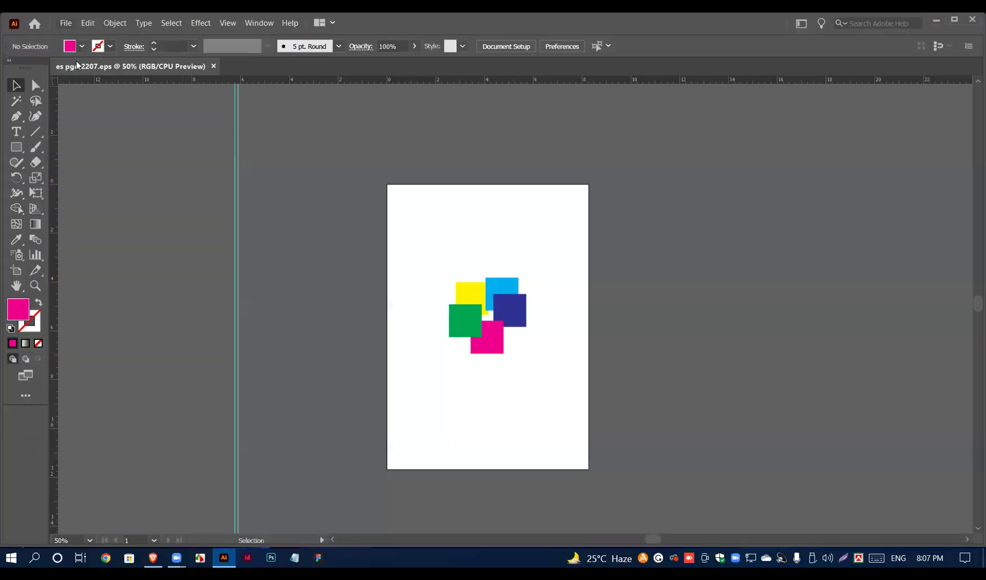
# Step: Save the document to the Desktop as "es pgd 2207" in Adobe PDF (*.PDF) format, accepting the PDF options
pyautogui.click(65, 22)
pyautogui.click(102, 126)
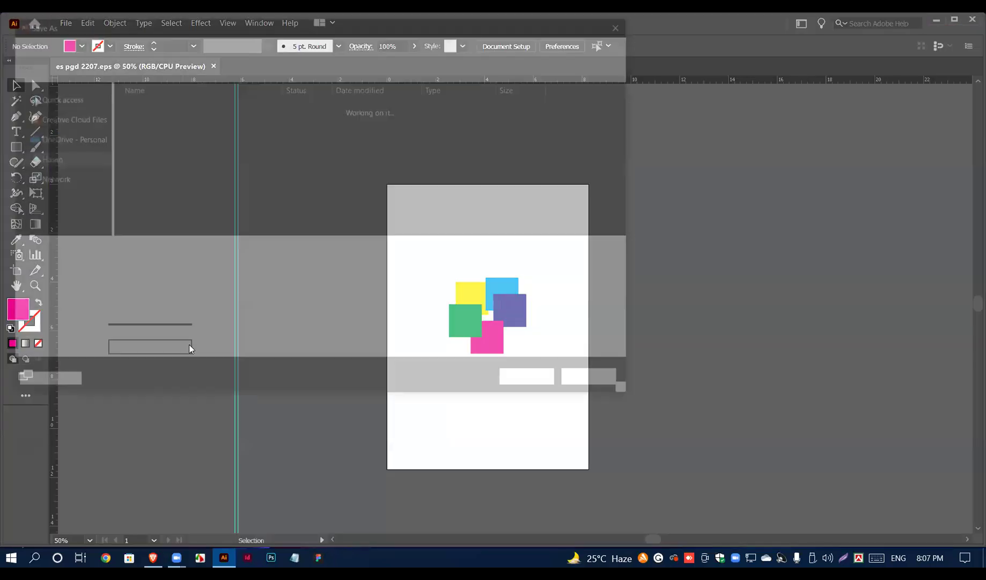
pyautogui.click(188, 265)
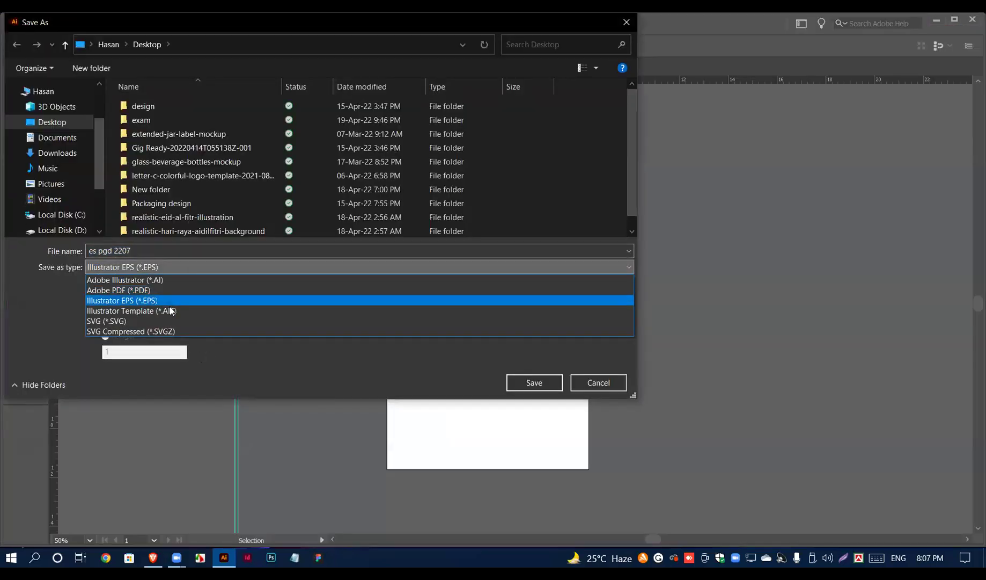
pyautogui.click(146, 290)
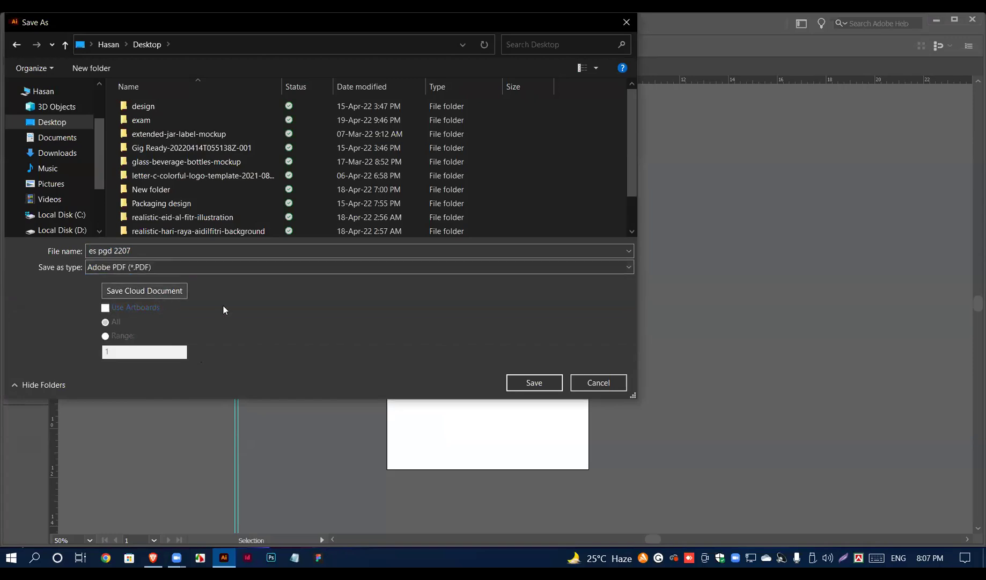
pyautogui.click(536, 382)
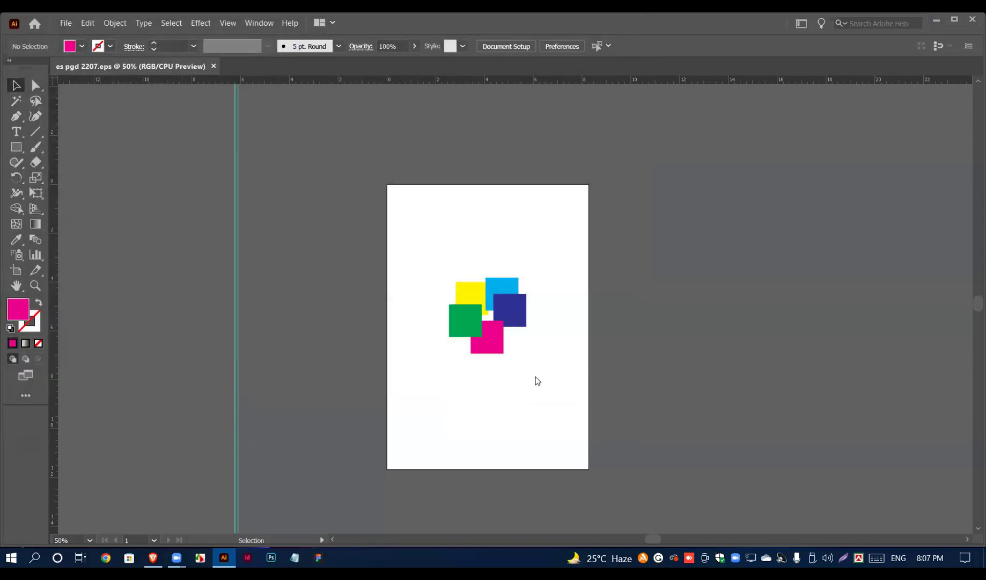
pyautogui.click(608, 450)
# Step: Switch to the desktop, refresh it, and place the saved PDF file below the EPS file
pyautogui.click(936, 20)
pyautogui.rightClick(232, 205)
pyautogui.click(263, 246)
pyautogui.moveTo(193, 173); pyautogui.dragTo(532, 307)
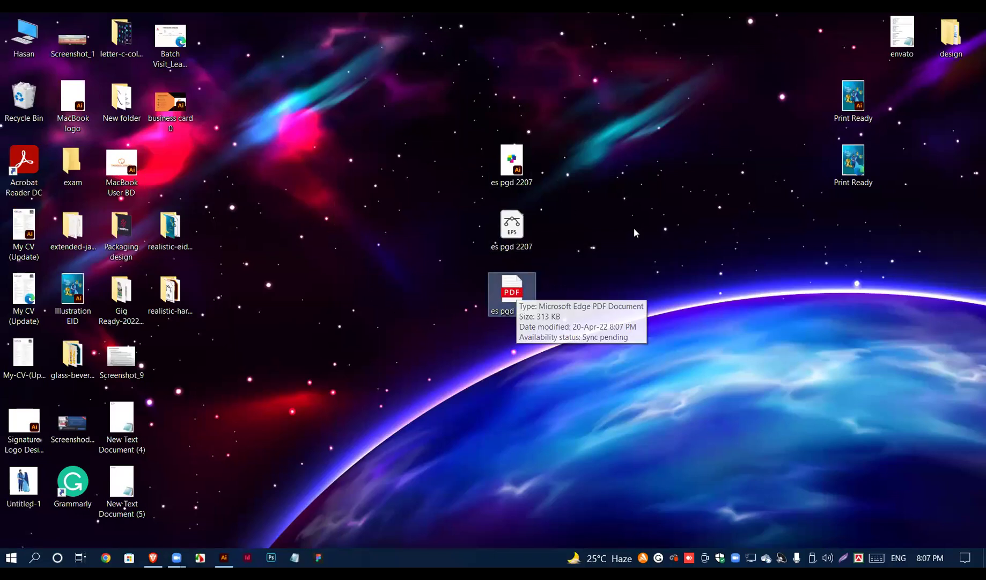
# Step: Look at the course outline PDF in the browser again and switch back to Illustrator
pyautogui.click(155, 557)
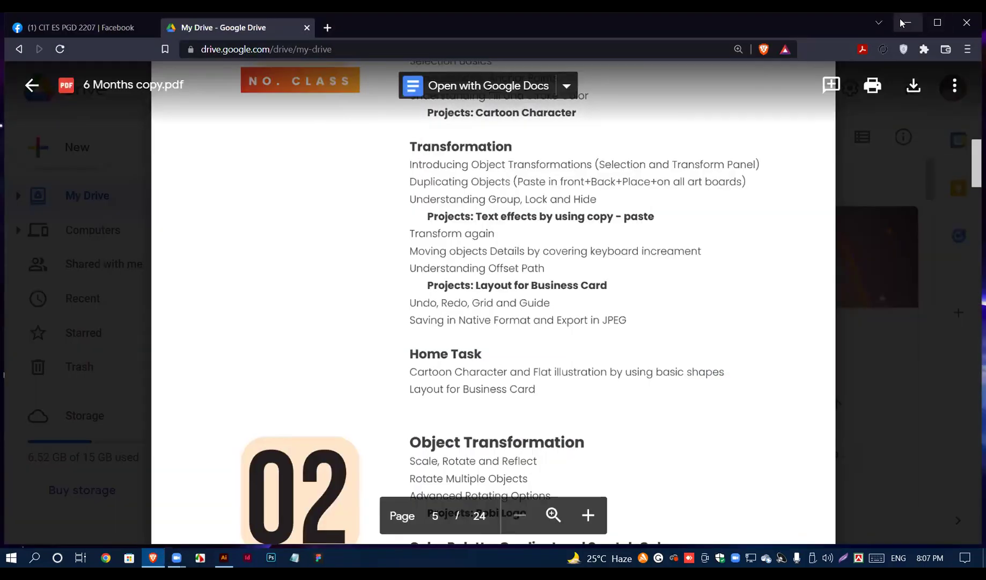
pyautogui.click(903, 23)
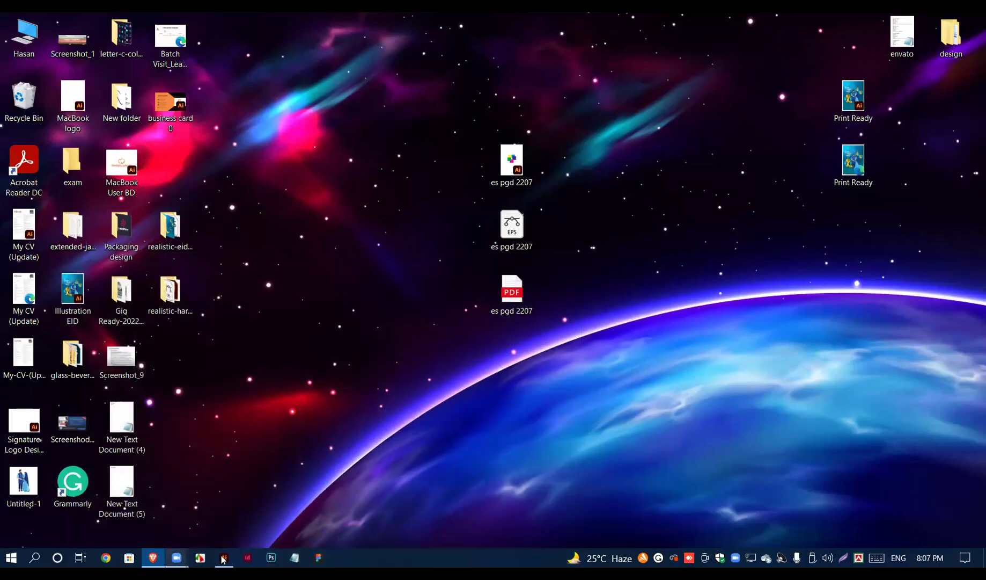
pyautogui.click(223, 557)
pyautogui.click(66, 22)
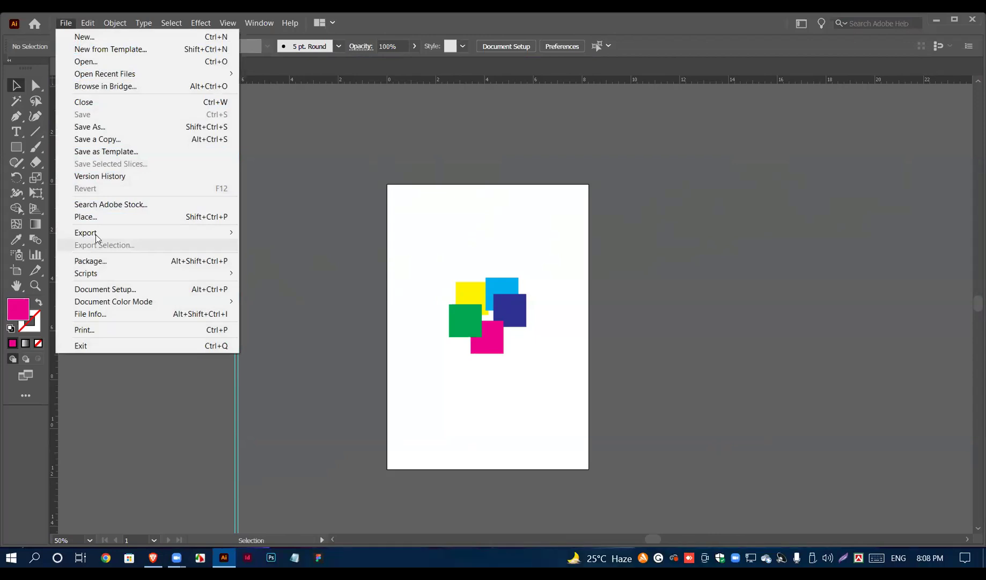
pyautogui.moveTo(97, 235)
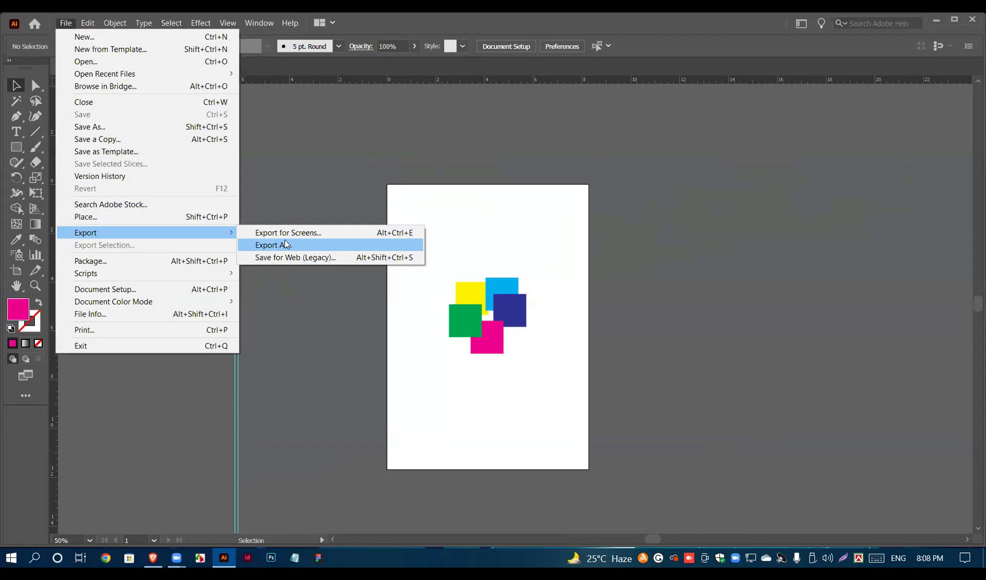
pyautogui.click(286, 244)
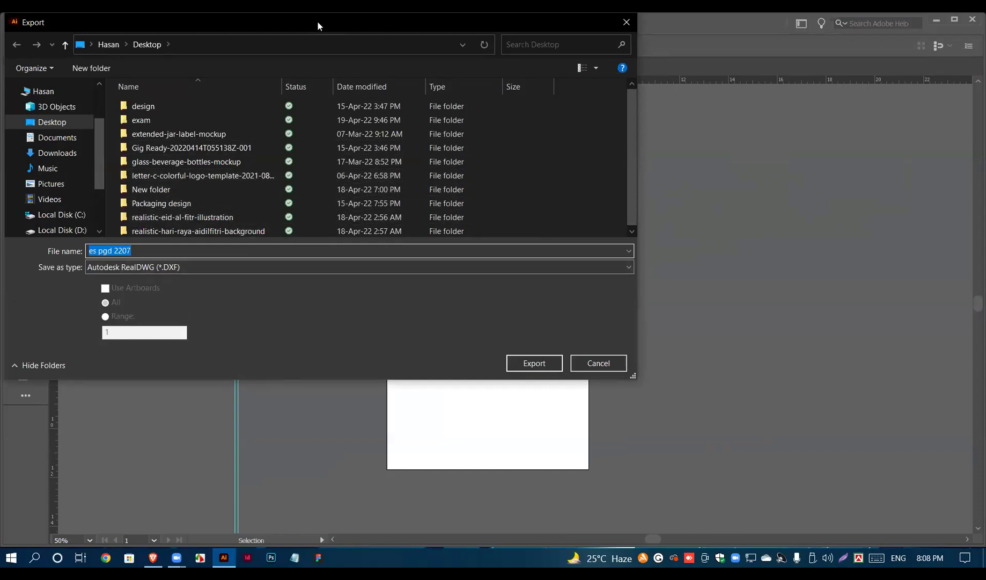
pyautogui.moveTo(318, 21); pyautogui.dragTo(365, 47)
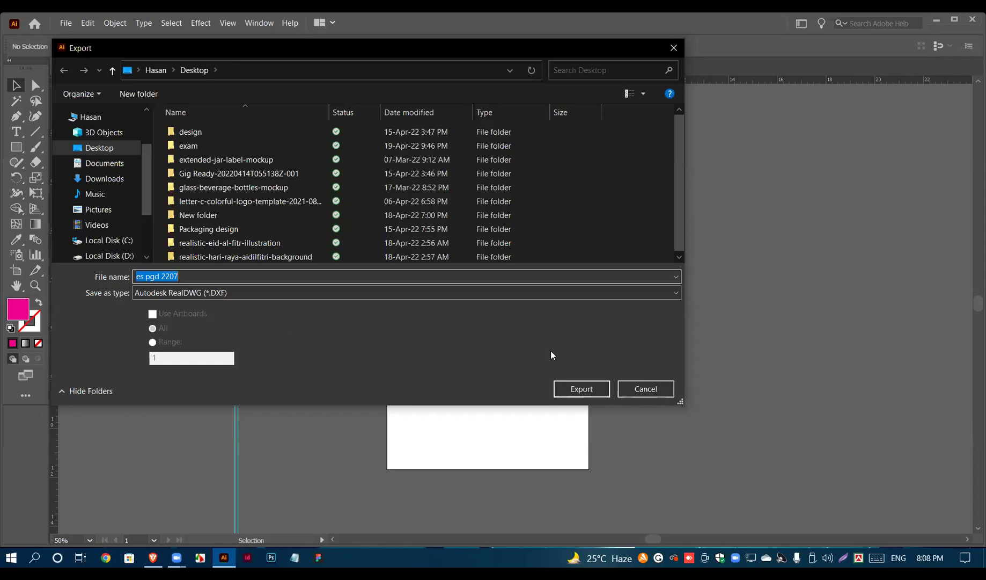
pyautogui.click(644, 393)
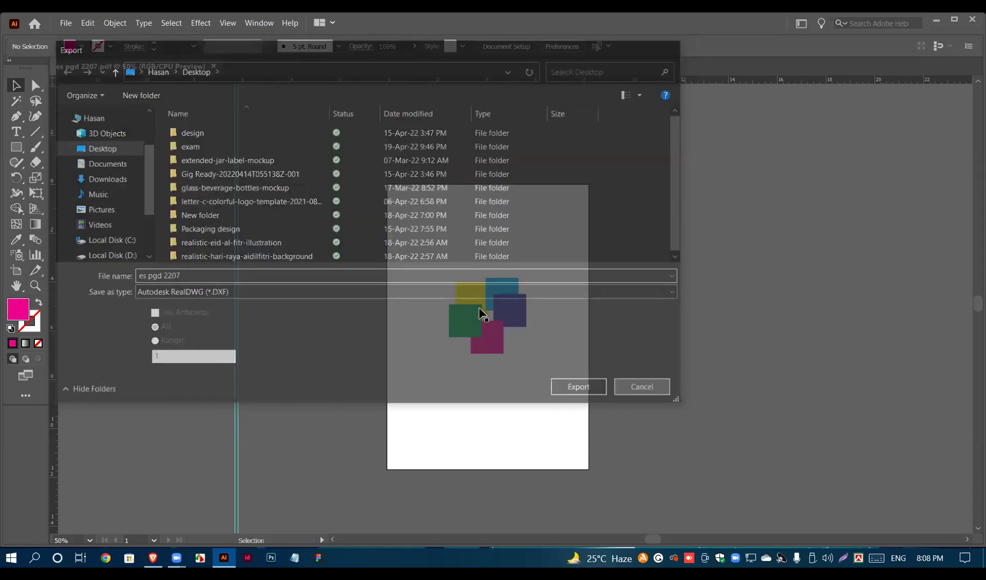
# Step: Export the artwork with Save for Web (Legacy) as a maximum-quality JPEG named "es-pgd-2207" on the Desktop
pyautogui.click(65, 23)
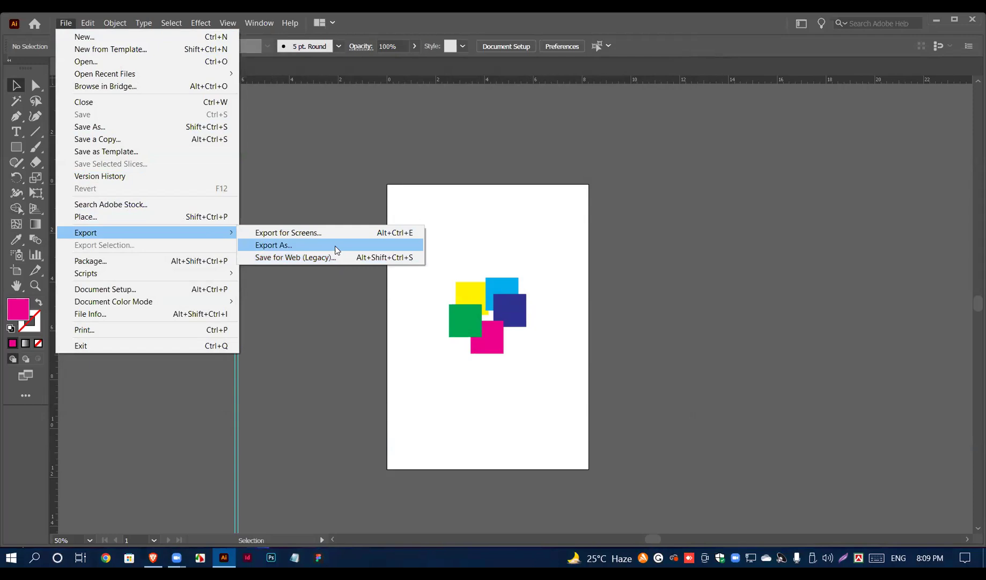
pyautogui.click(350, 257)
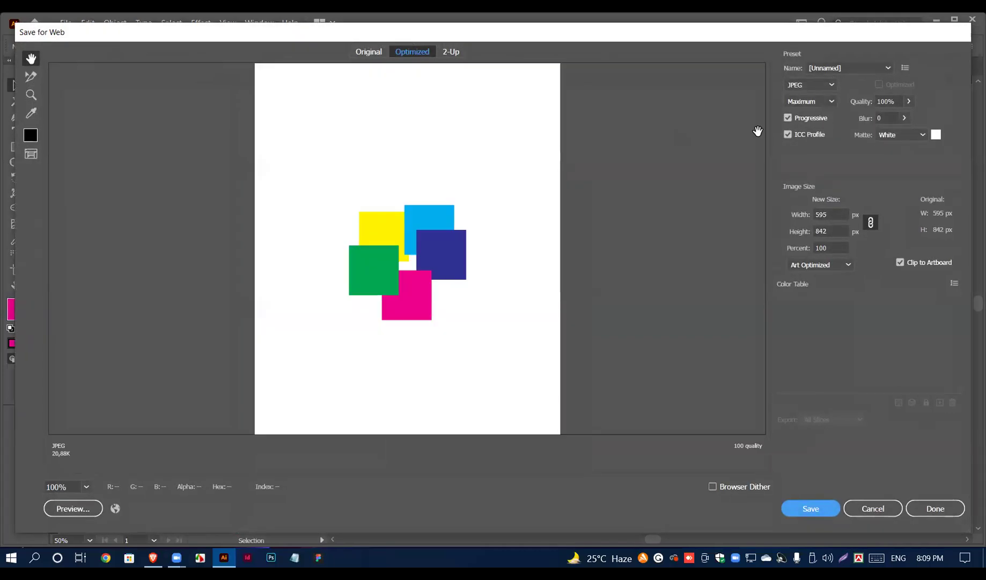
pyautogui.click(811, 87)
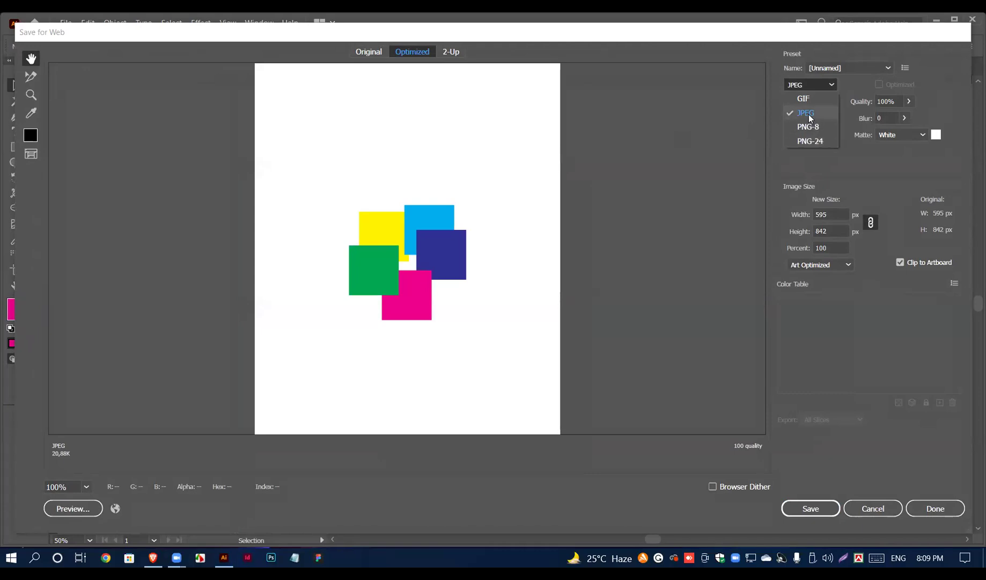
pyautogui.click(809, 115)
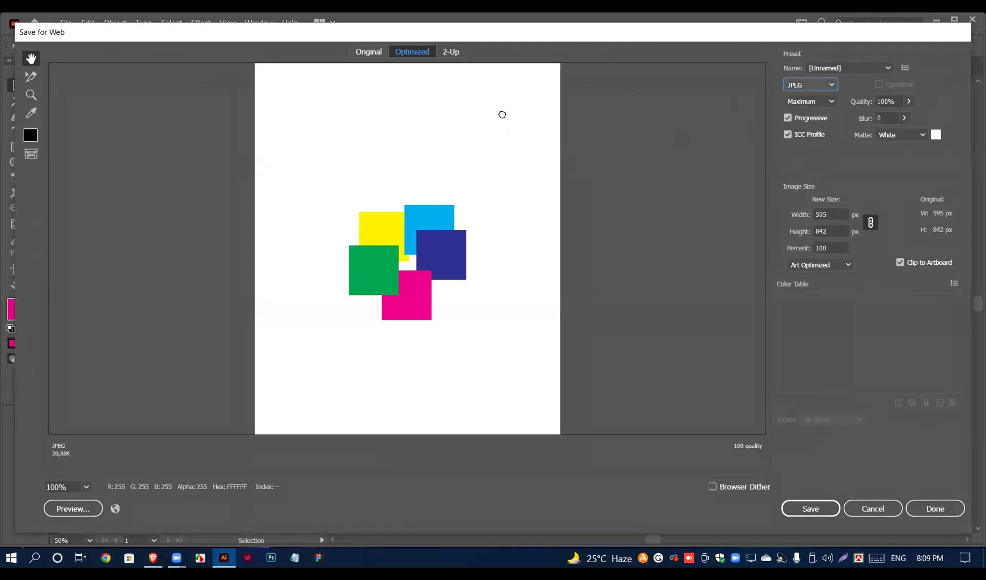
pyautogui.click(817, 514)
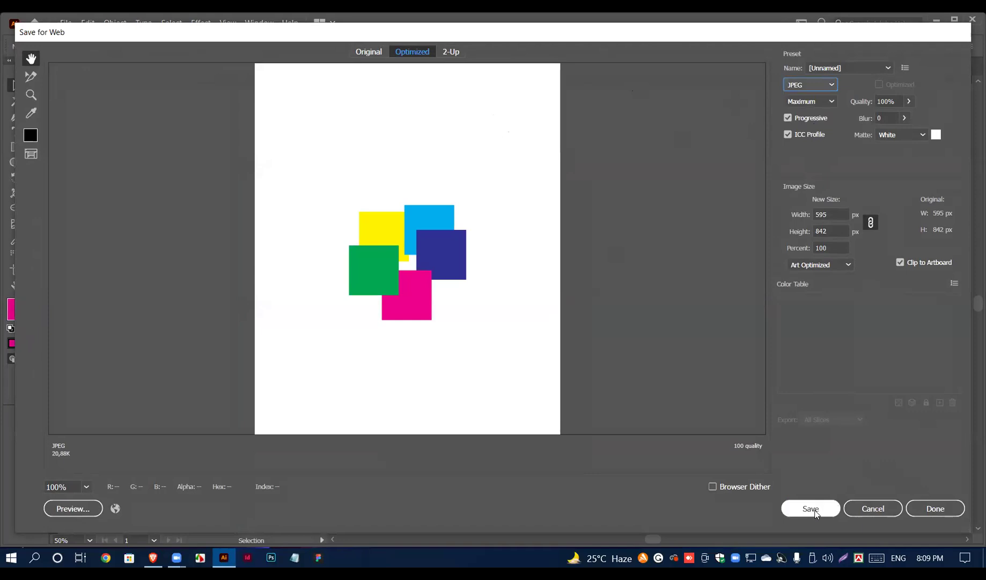
pyautogui.click(816, 513)
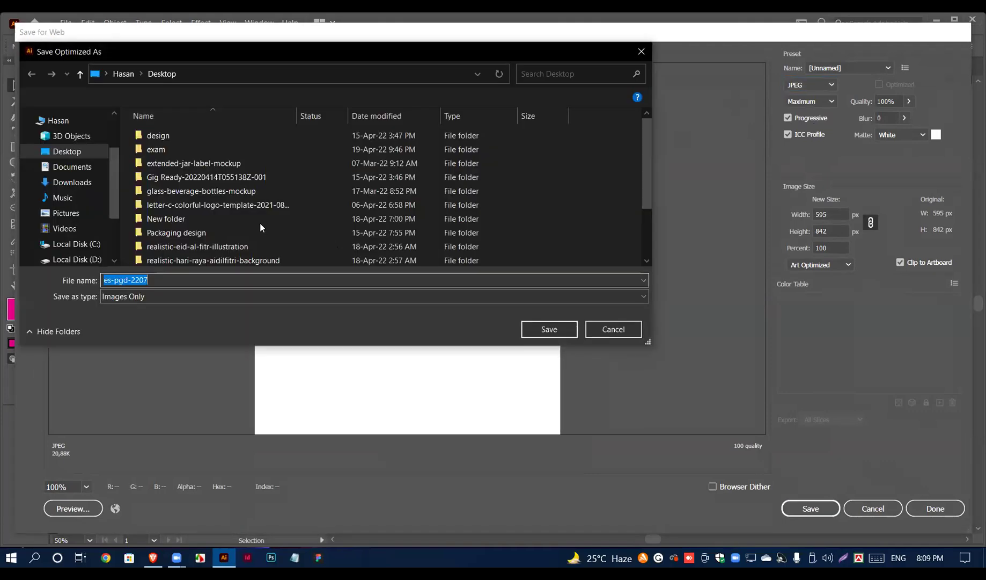
pyautogui.click(534, 328)
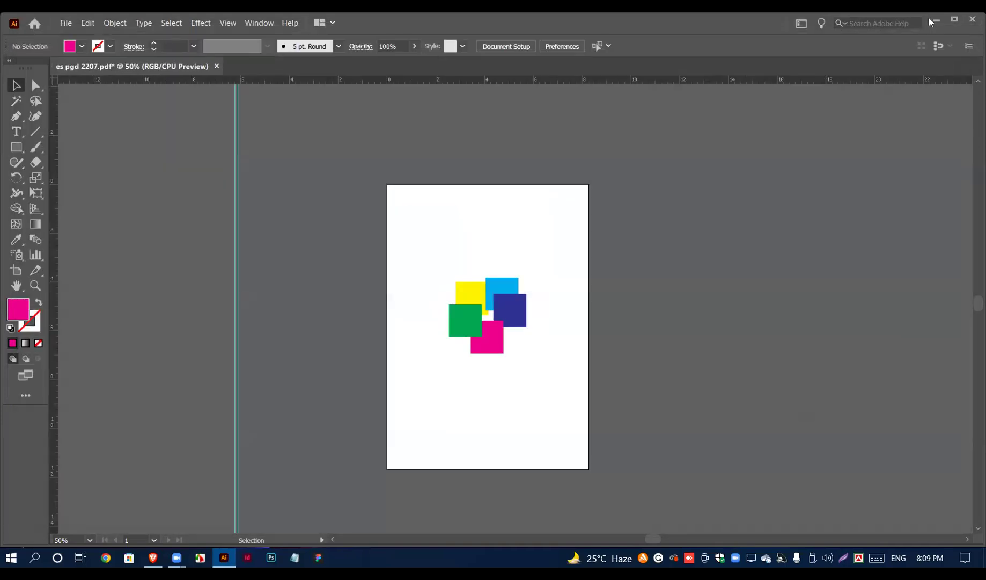
# Step: Switch to the desktop, place the exported JPEG below the PDF file, and refresh the desktop
pyautogui.click(936, 20)
pyautogui.moveTo(180, 171); pyautogui.dragTo(520, 363)
pyautogui.rightClick(331, 272)
pyautogui.click(386, 310)
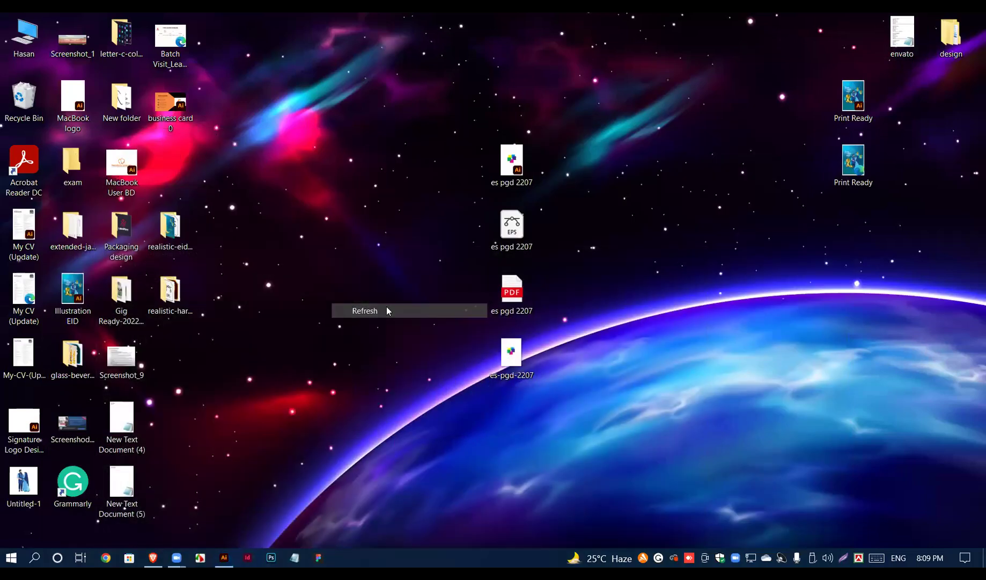
# Step: Switch back to Illustrator and export the artwork with Save for Web (Legacy) as a PNG-8 named "es-pgd-2207" on the Desktop
pyautogui.click(224, 558)
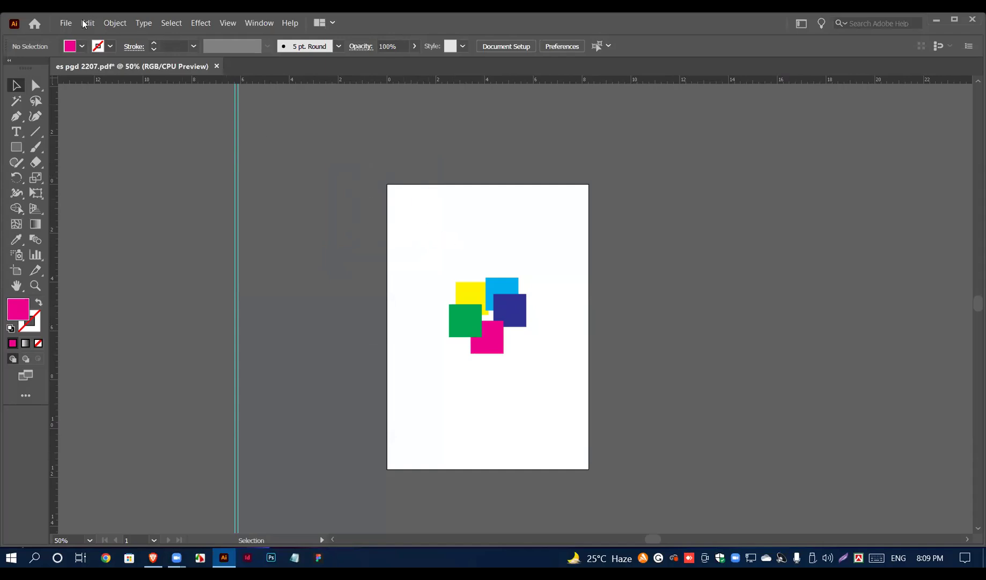
pyautogui.click(67, 26)
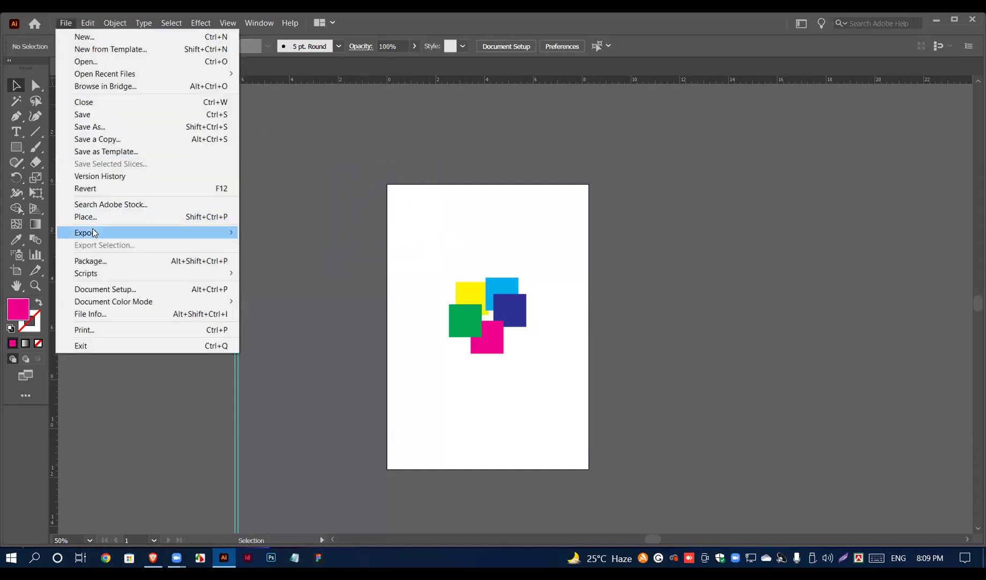
pyautogui.moveTo(176, 231)
pyautogui.click(293, 257)
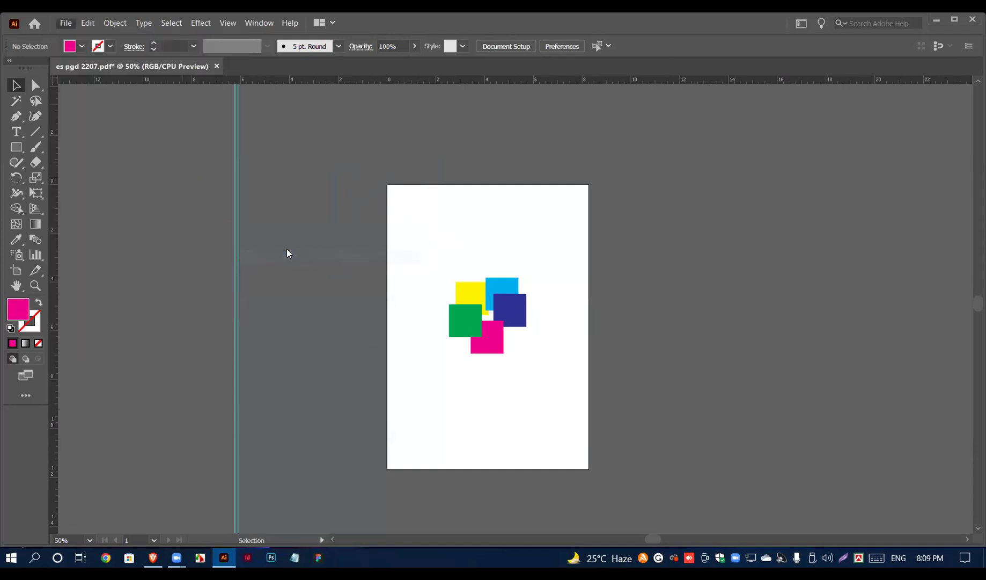
pyautogui.click(812, 84)
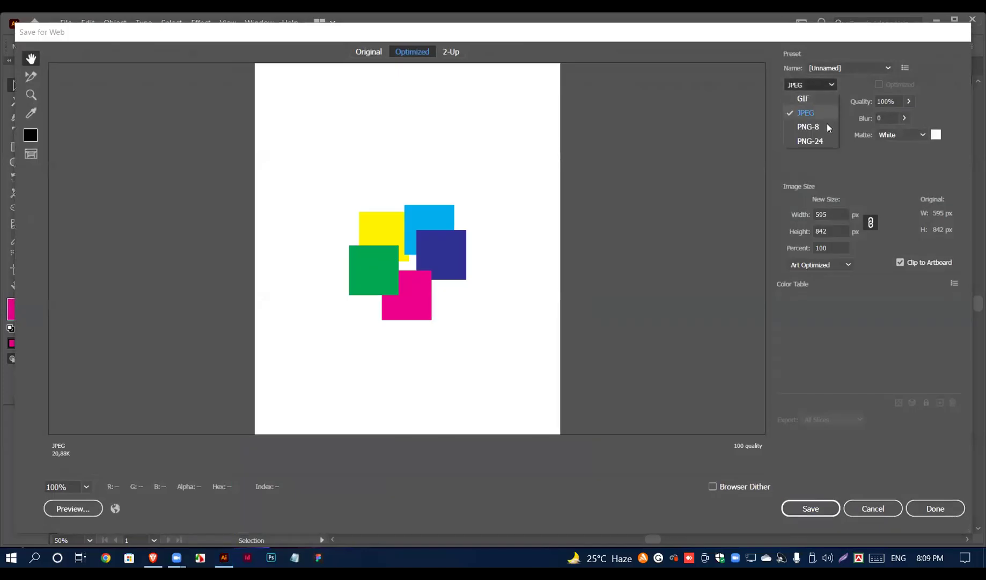
pyautogui.click(809, 127)
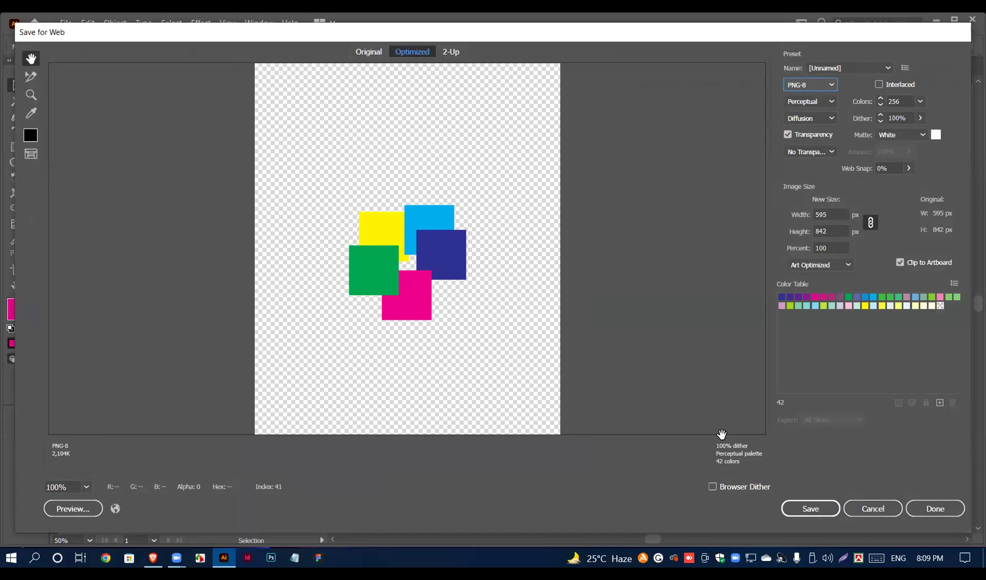
pyautogui.click(817, 505)
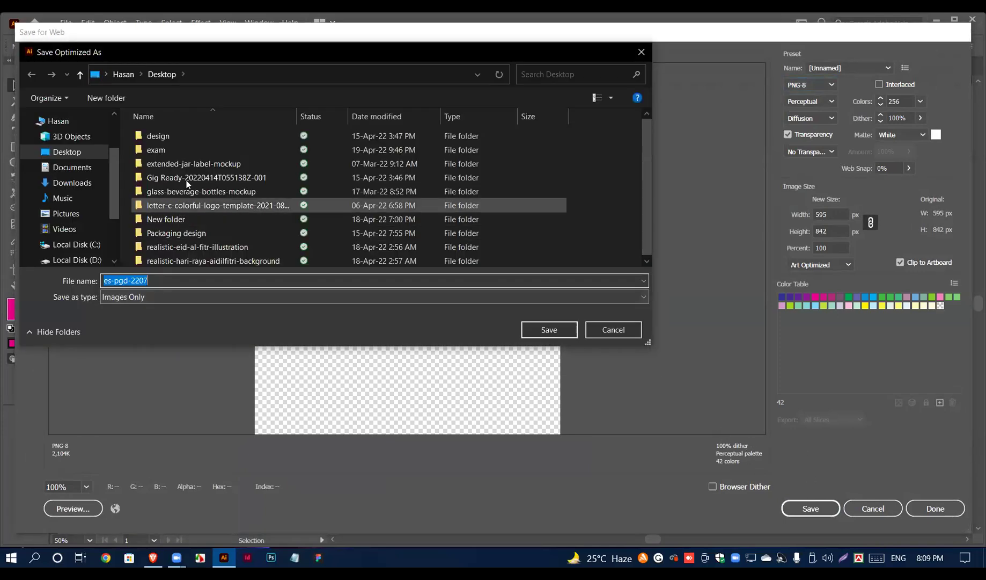
pyautogui.click(570, 332)
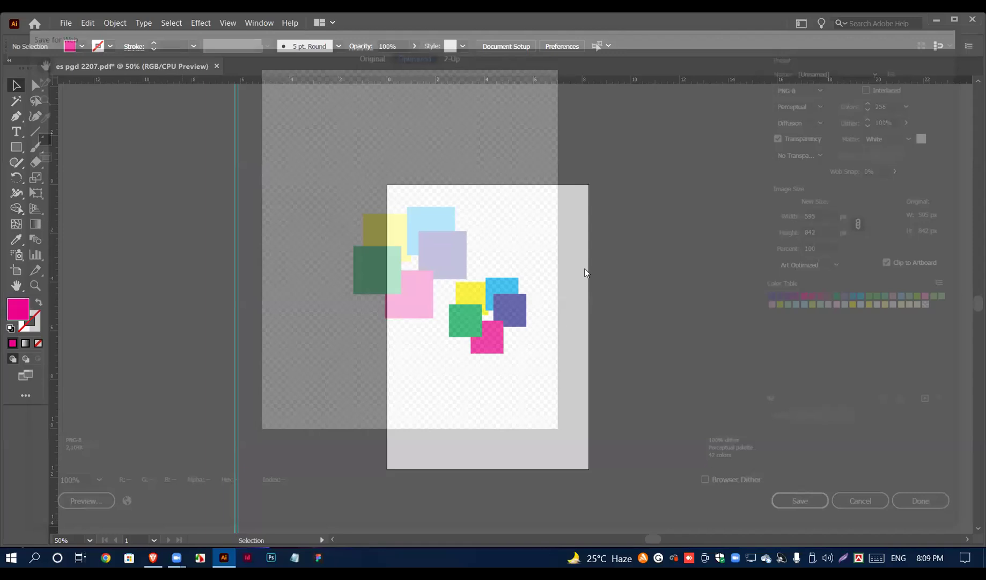
# Step: Switch to the desktop, place the exported PNG below the JPEG, and view it in Photos before closing it
pyautogui.click(935, 22)
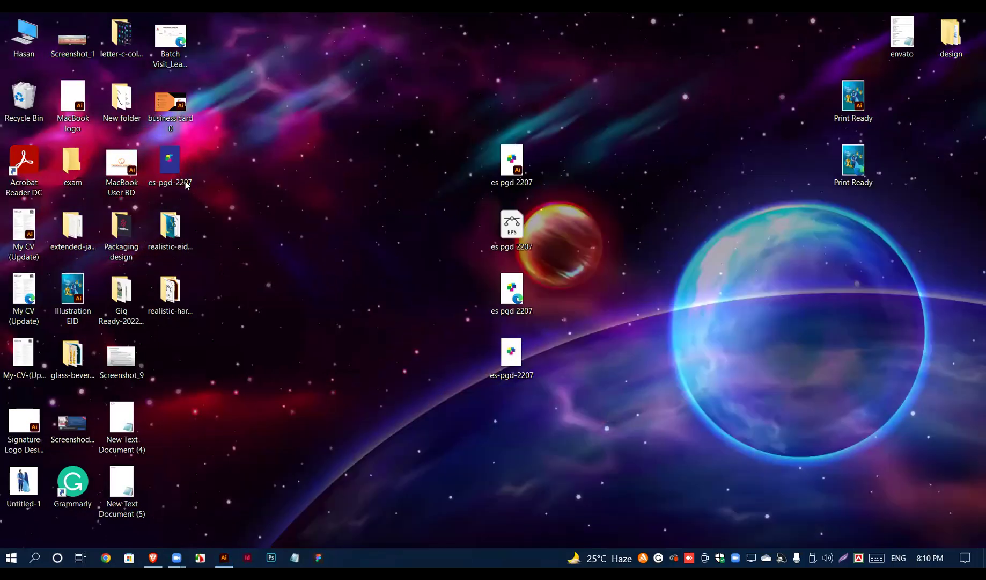
pyautogui.rightClick(282, 230)
pyautogui.moveTo(185, 182); pyautogui.dragTo(517, 427)
pyautogui.click(577, 393)
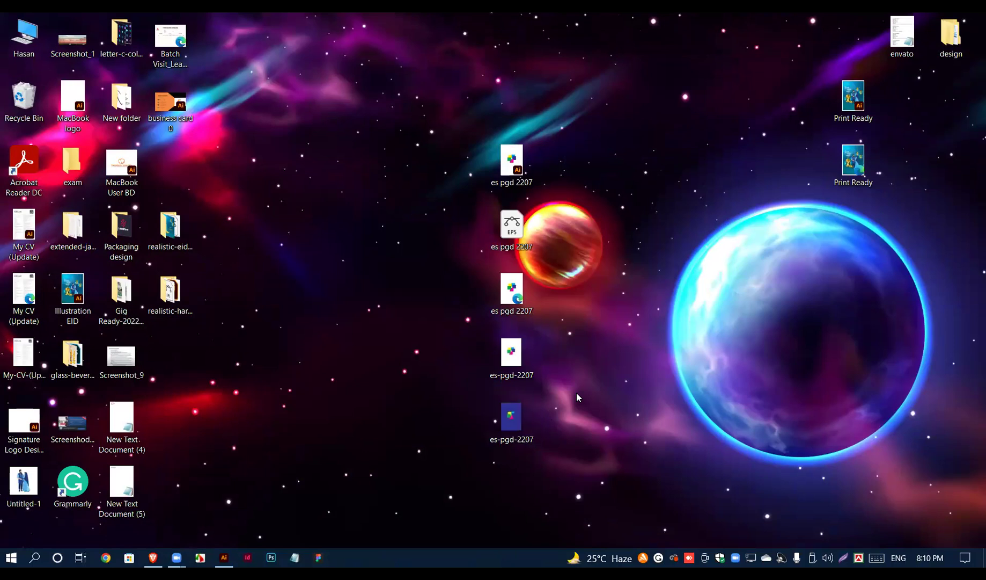
pyautogui.doubleClick(523, 421)
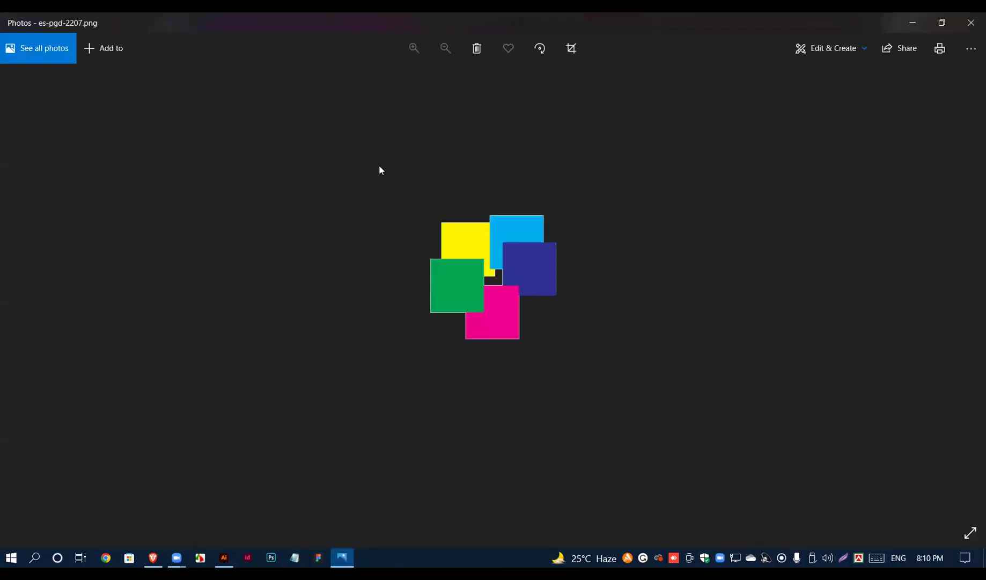
pyautogui.click(971, 23)
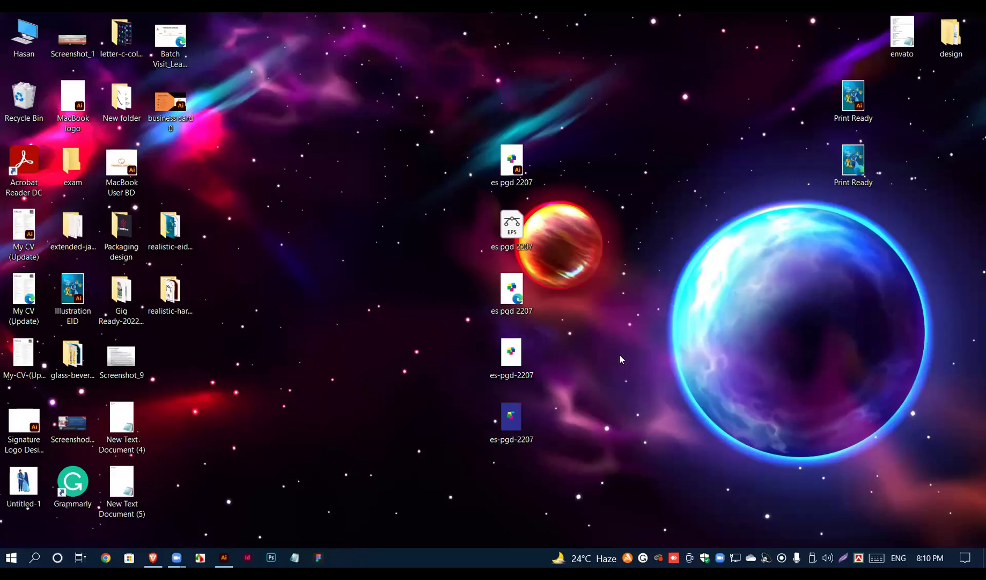
# Step: Set the AI and JPEG files apart on the desktop and delete the EPS, PDF and PNG versions
pyautogui.moveTo(402, 81); pyautogui.dragTo(656, 467)
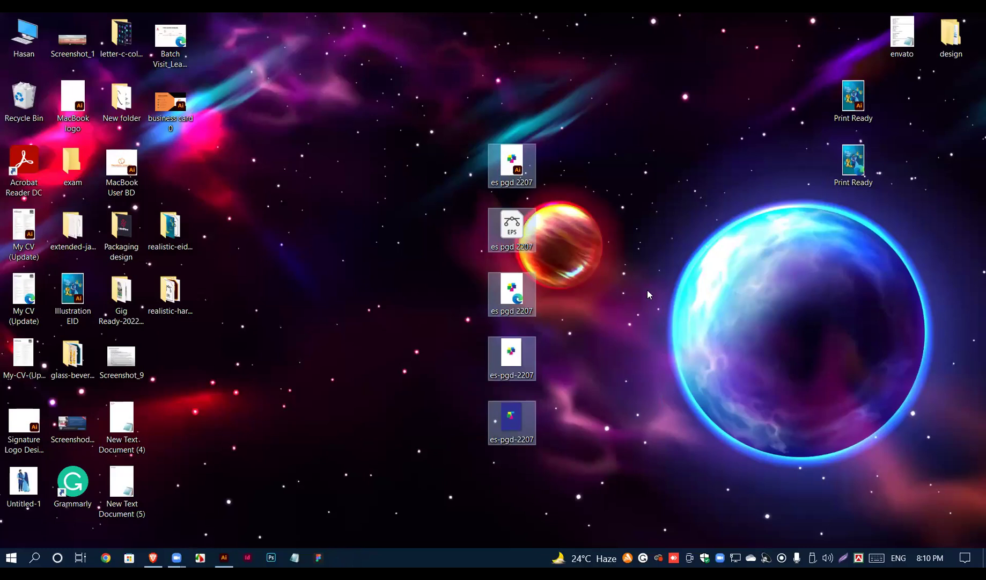
pyautogui.moveTo(379, 139); pyautogui.dragTo(376, 92)
pyautogui.moveTo(470, 364); pyautogui.dragTo(375, 184)
pyautogui.moveTo(431, 156); pyautogui.dragTo(498, 483)
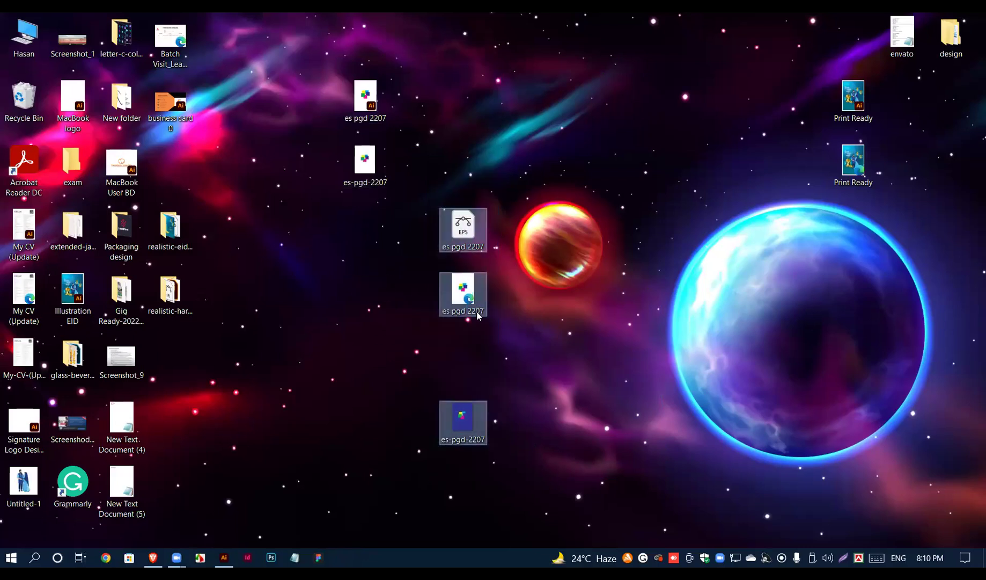
pyautogui.rightClick(469, 294)
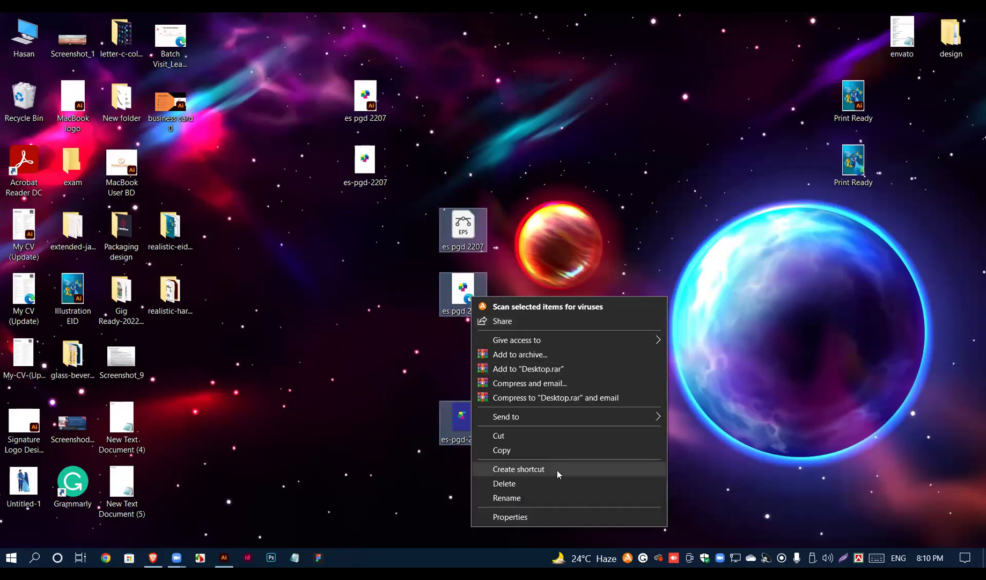
pyautogui.click(517, 483)
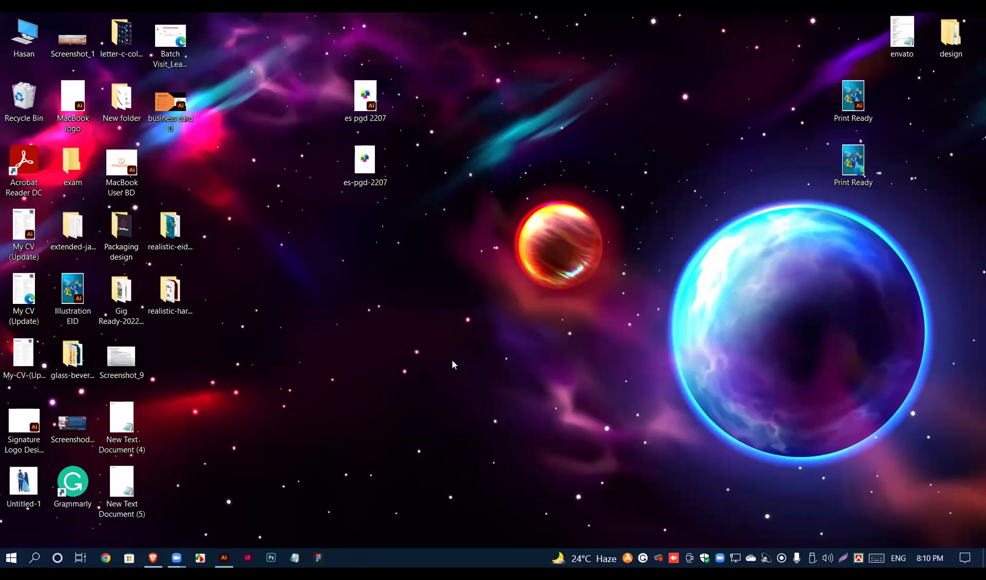
# Step: Switch to the course outline PDF in the browser and review the Class 01 topics, highlighting the Cartoon Character project
pyautogui.click(153, 557)
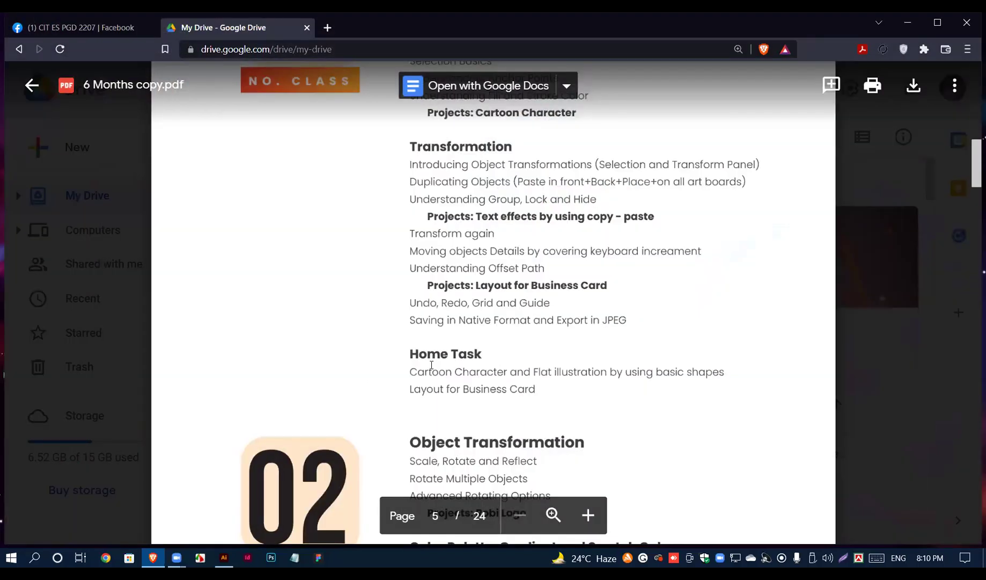
pyautogui.scroll(3, 535, 372)
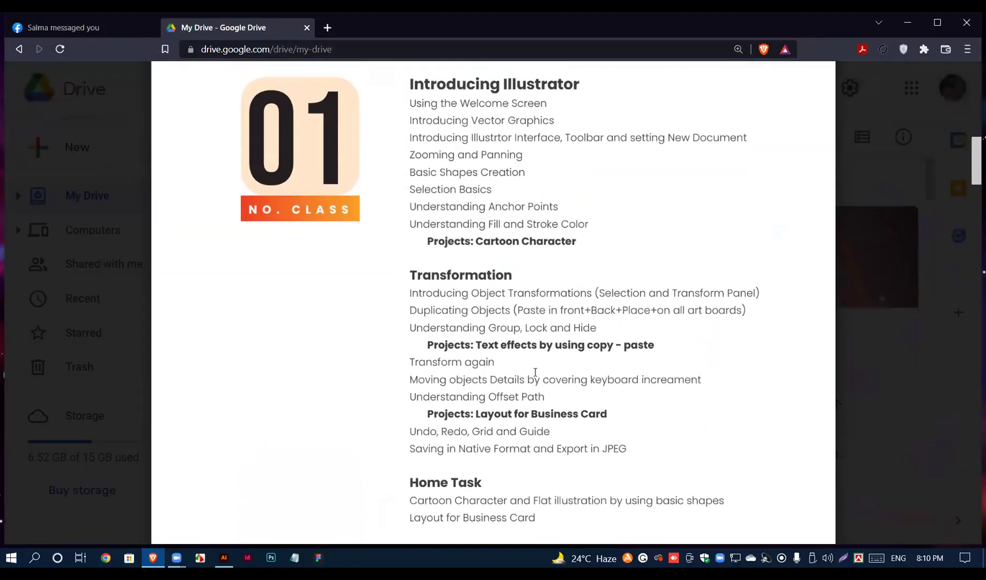
pyautogui.scroll(1, 543, 372)
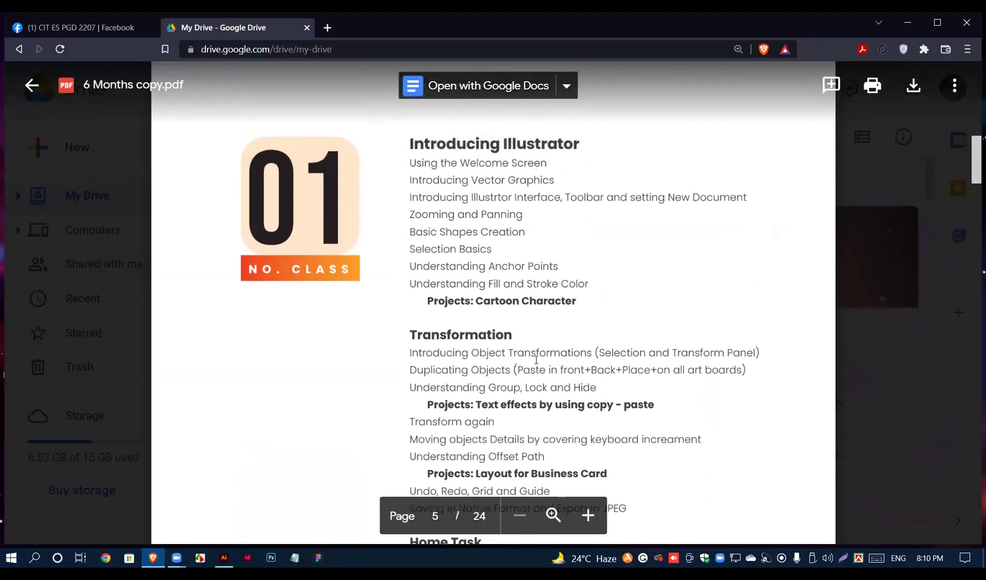
pyautogui.doubleClick(497, 305)
pyautogui.moveTo(569, 305); pyautogui.dragTo(581, 304)
pyautogui.click(525, 305)
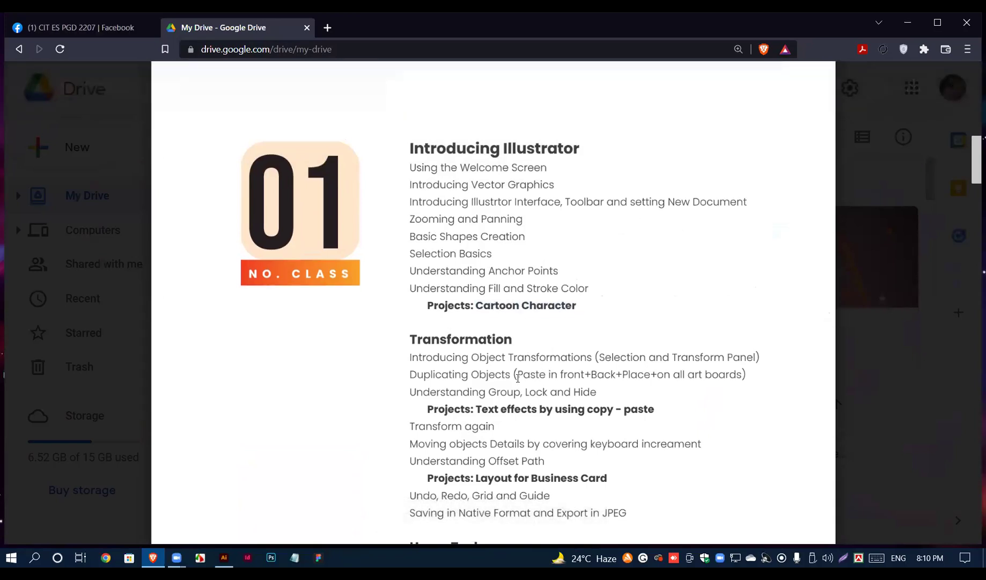
# Step: Review the text effects and business card layout projects and the Home Task in the outline, then minimize the browser
pyautogui.scroll(-5, 517, 377)
pyautogui.scroll(2, 568, 361)
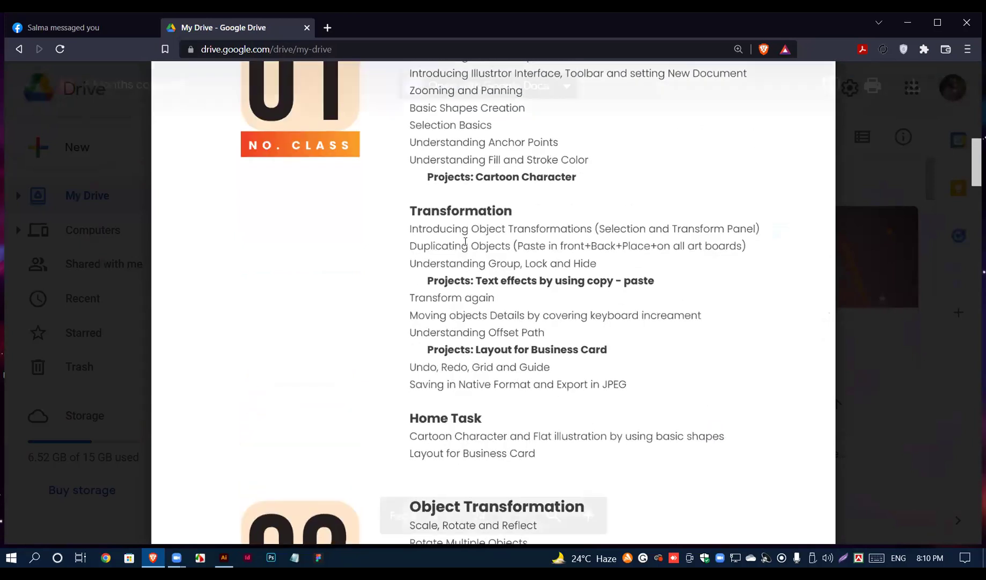
pyautogui.moveTo(440, 279); pyautogui.dragTo(546, 282)
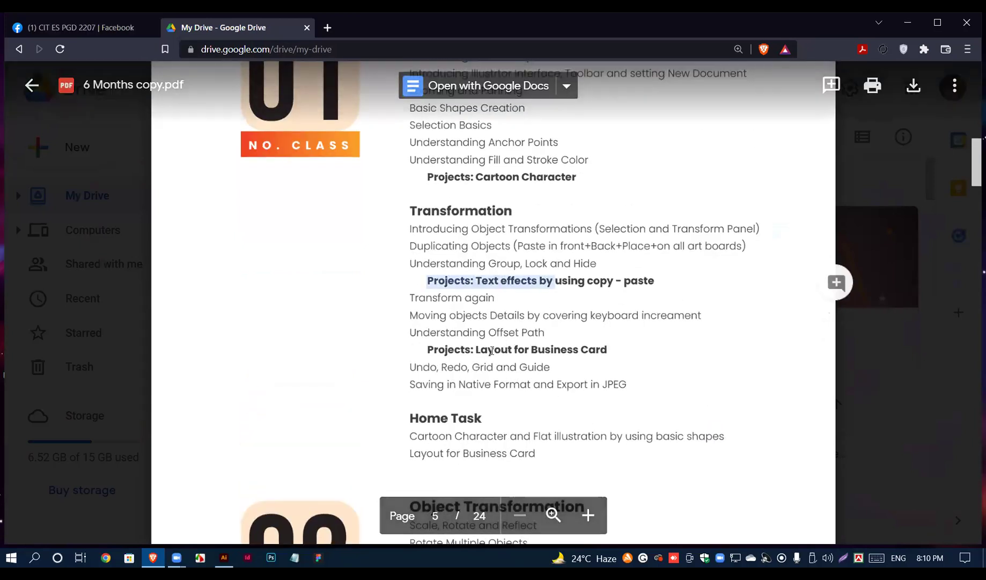
pyautogui.moveTo(483, 349); pyautogui.dragTo(538, 348)
pyautogui.click(527, 288)
pyautogui.scroll(-2, 617, 370)
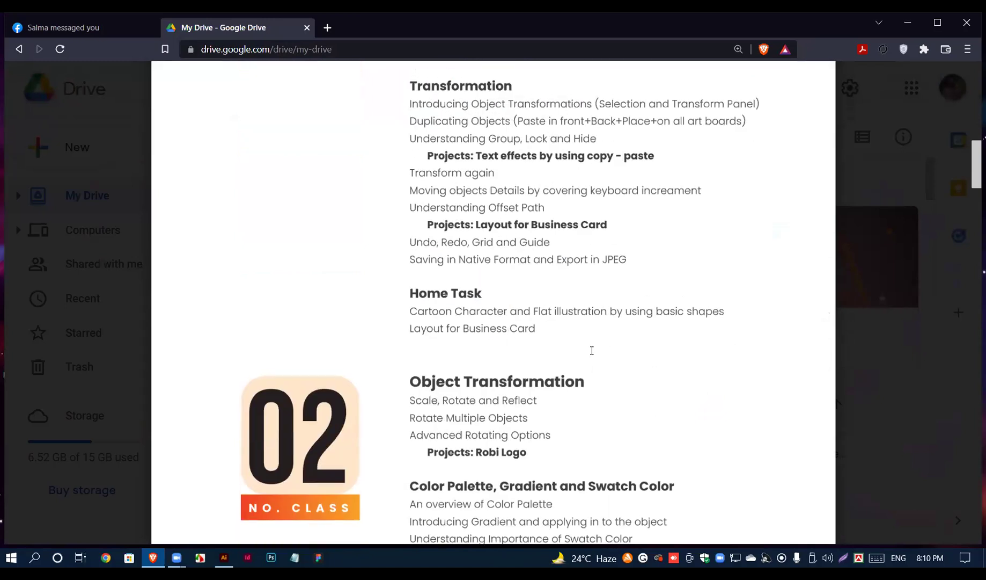
pyautogui.moveTo(535, 308); pyautogui.dragTo(624, 307)
pyautogui.click(629, 302)
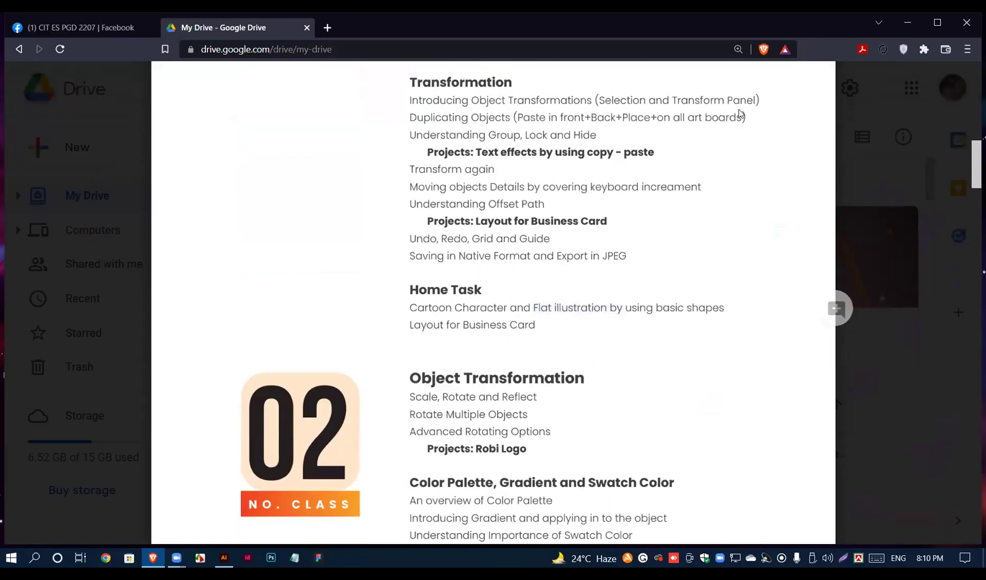
pyautogui.click(903, 23)
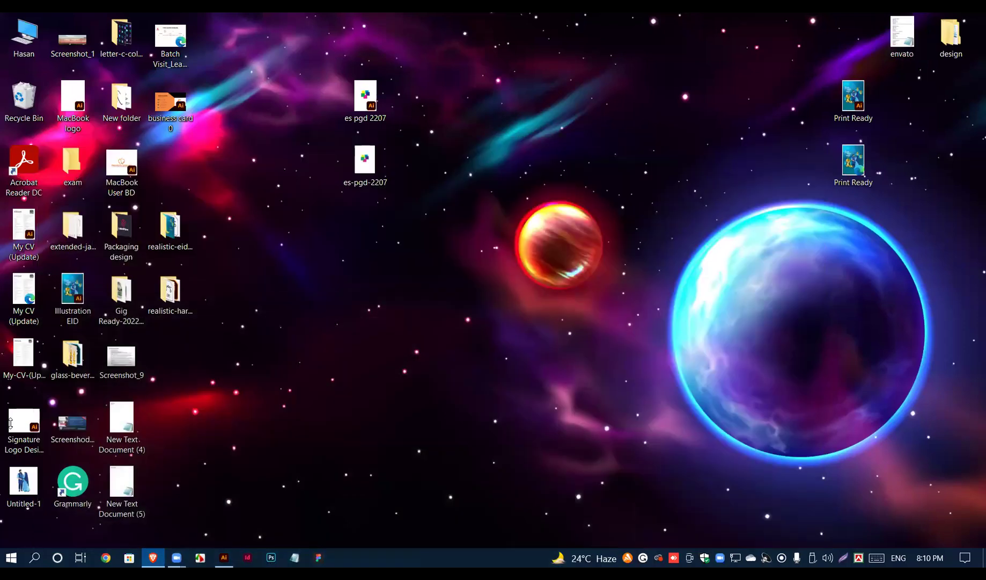
# Step: View the flat illustration "Untitled-1" in Photos, close it, and look at the outline's Home Task again
pyautogui.doubleClick(21, 483)
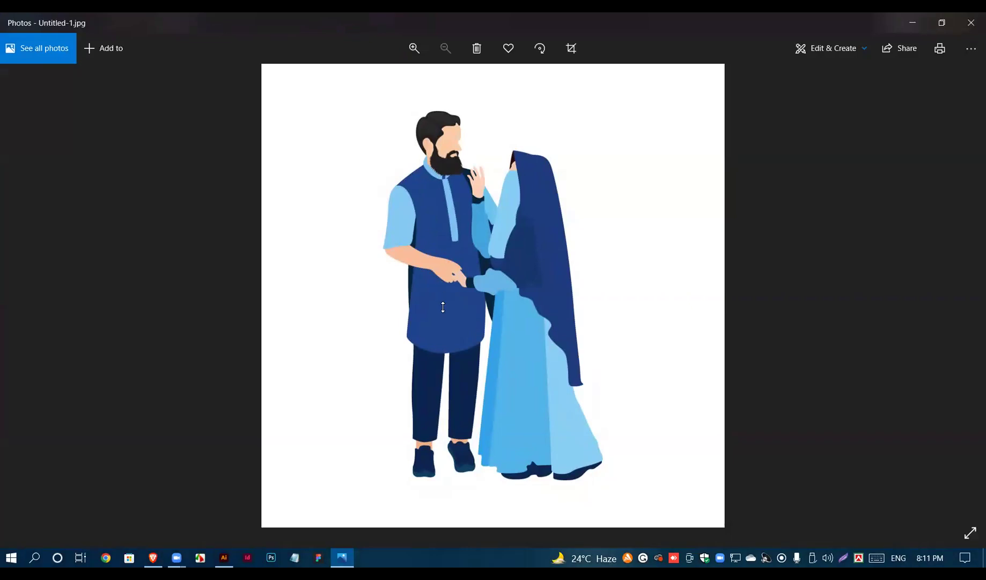
pyautogui.click(971, 22)
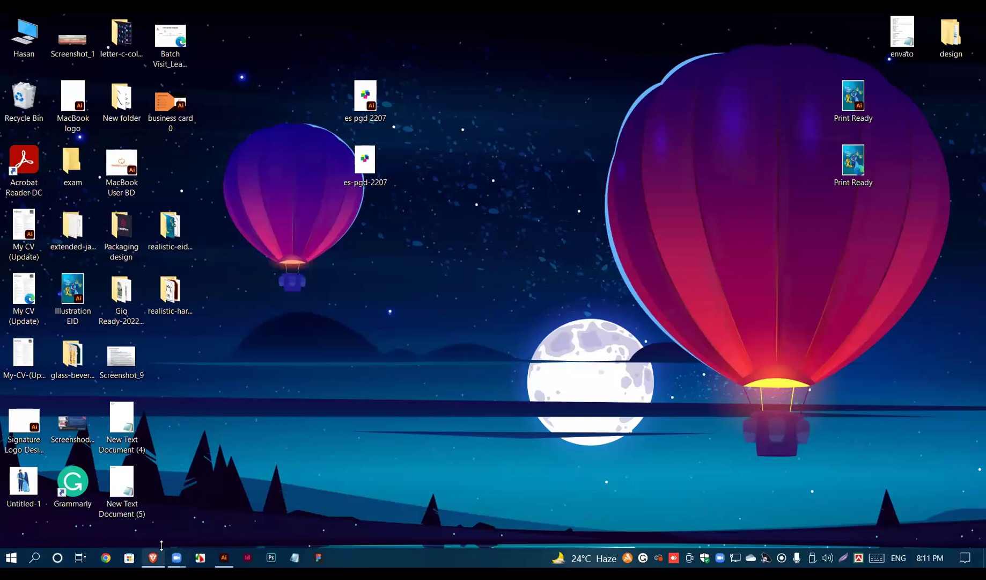
pyautogui.click(155, 557)
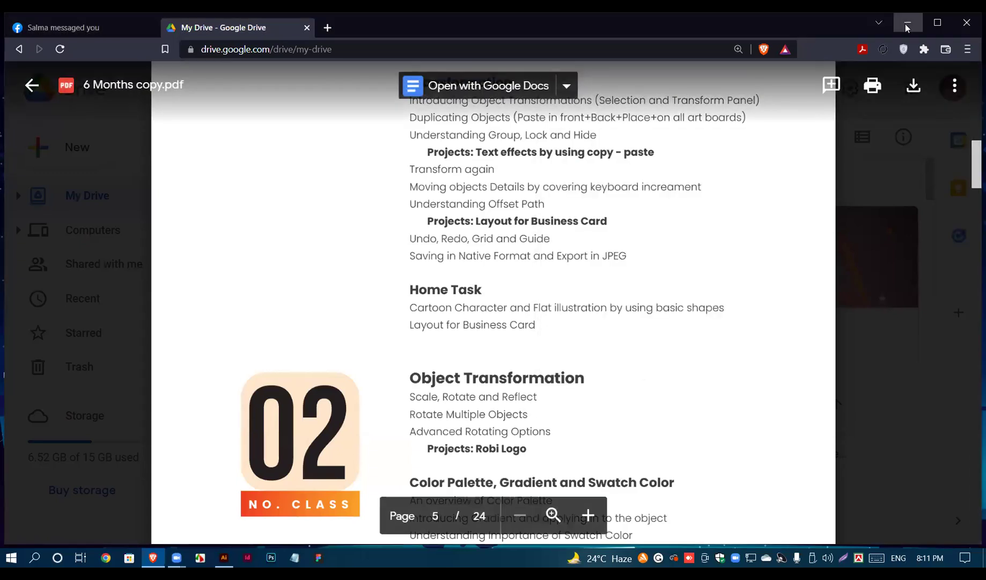
pyautogui.click(908, 23)
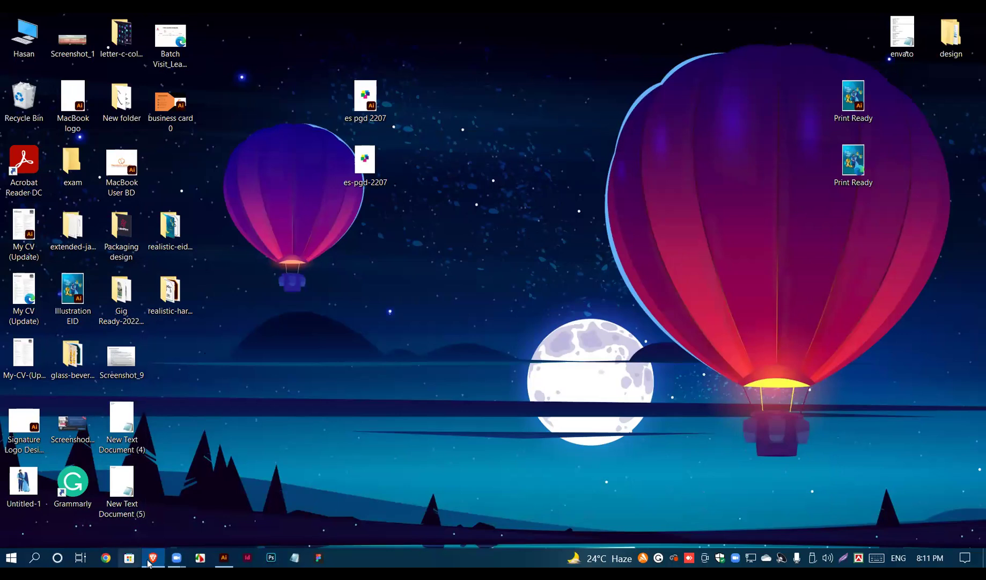
# Step: Return to the browser and search for "gmail" in a new tab
pyautogui.moveTo(152, 564)
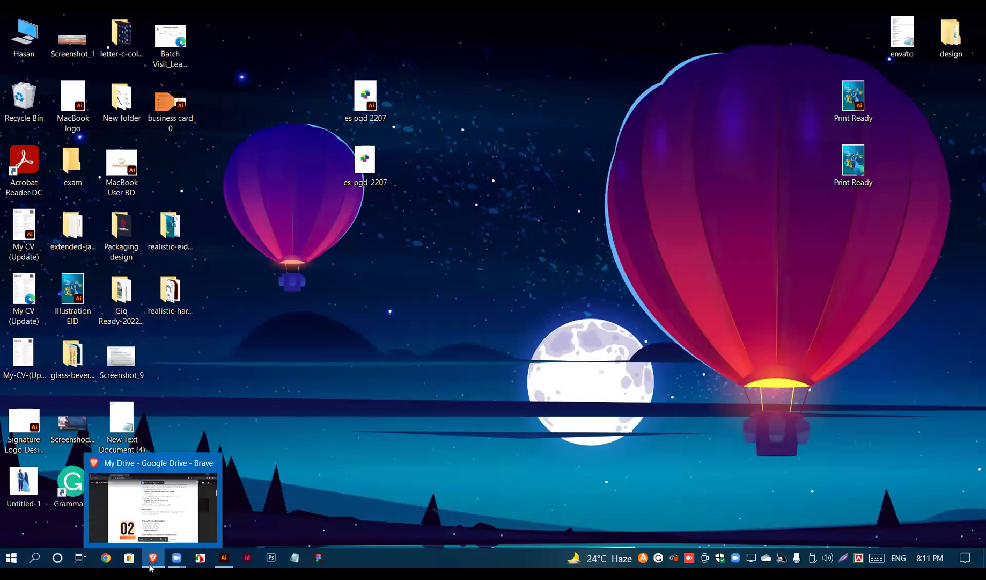
pyautogui.click(163, 508)
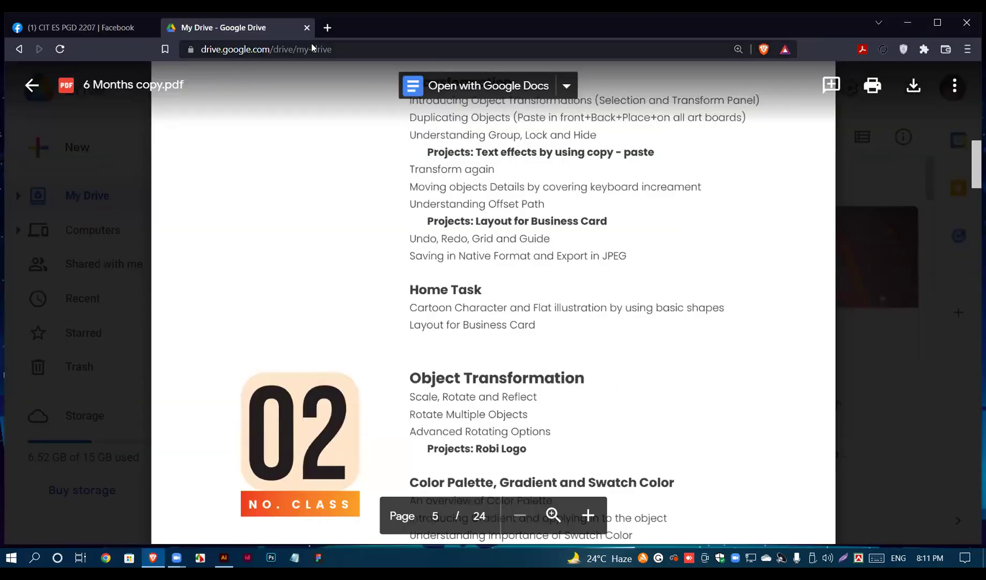
pyautogui.click(327, 27)
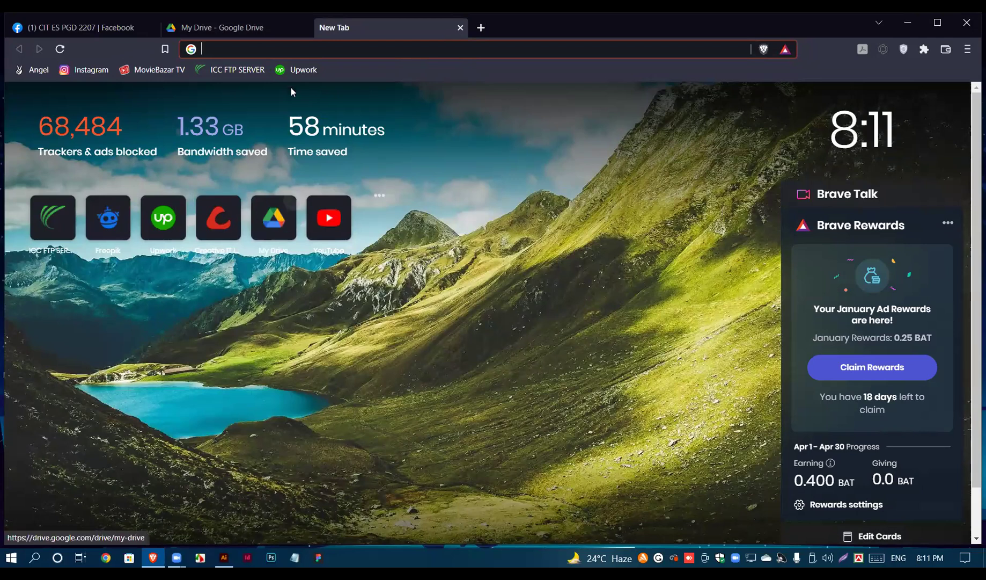
pyautogui.click(281, 50)
pyautogui.write('gmail')
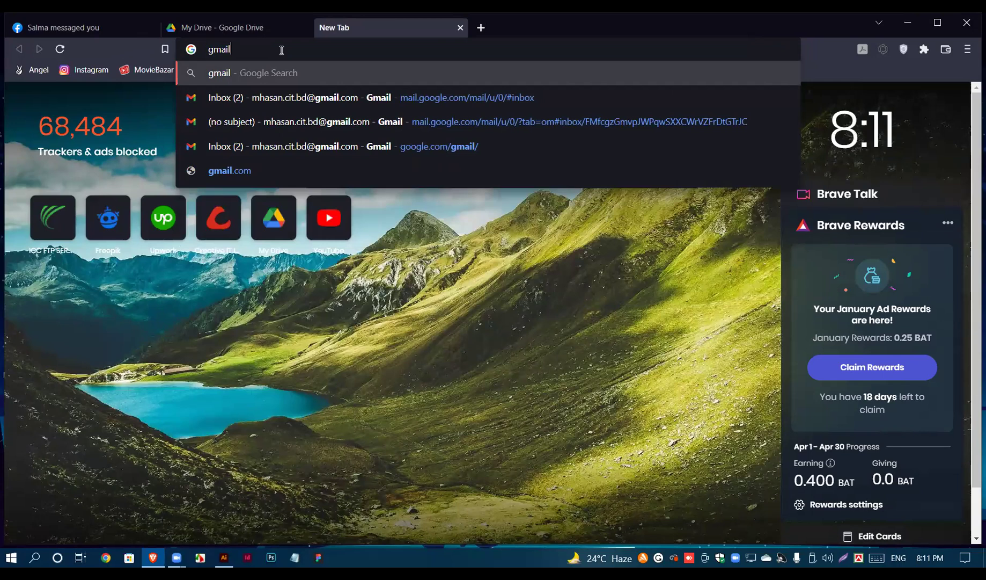
pyautogui.press('Return')
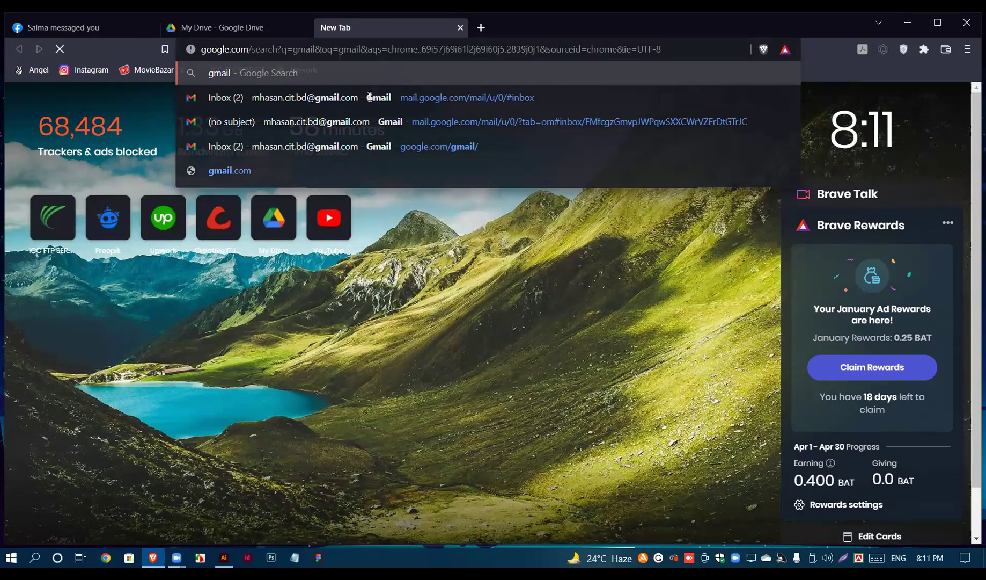
# Step: Open the Creative IT Institute teacher login page in another new tab
pyautogui.click(481, 25)
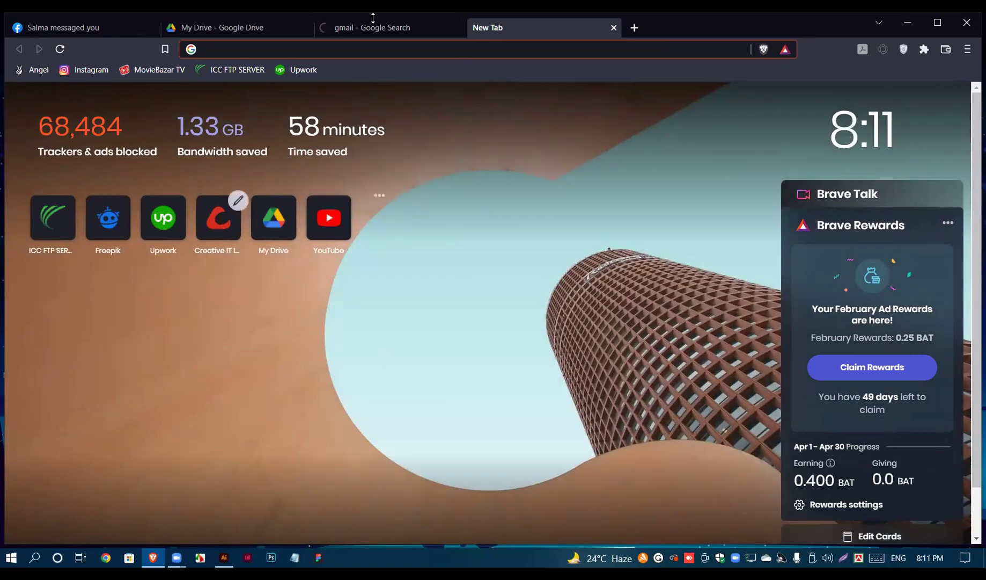
pyautogui.click(219, 218)
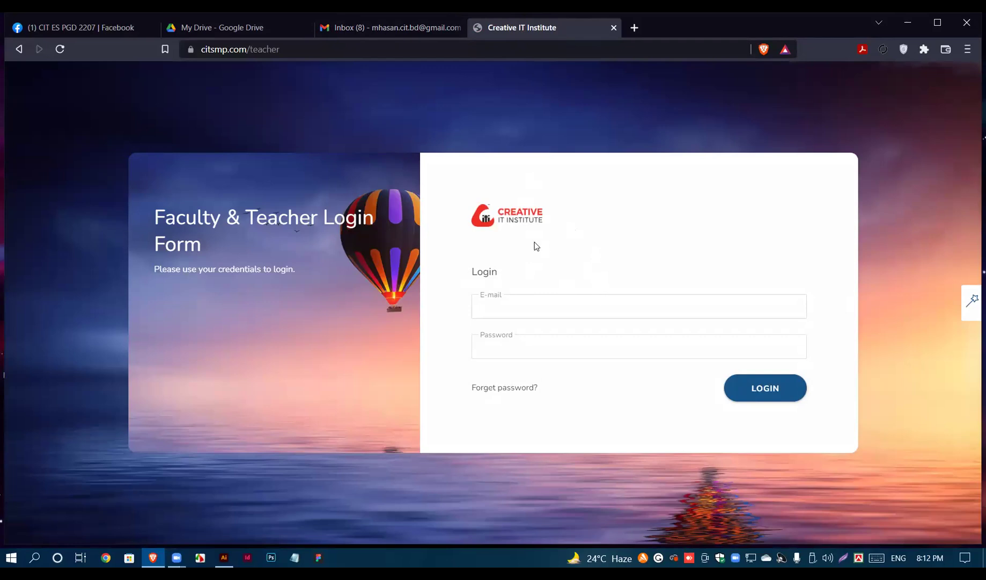
# Step: Log in to the teacher portal with the account e-mail and password, glance at the Gmail inbox, and return to the portal dashboard
pyautogui.click(507, 305)
pyautogui.click(510, 335)
pyautogui.click(520, 350)
pyautogui.write('****')
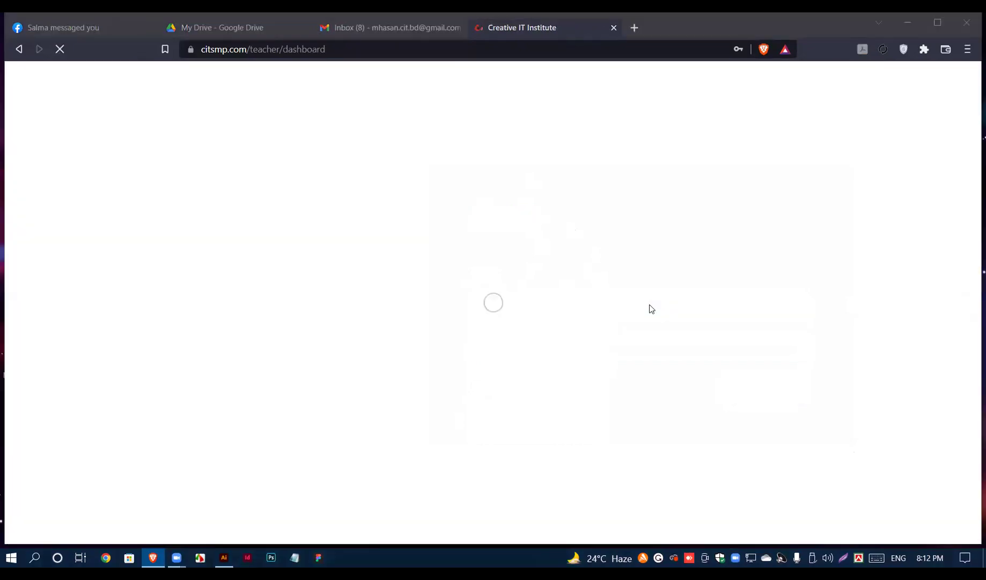
pyautogui.click(408, 30)
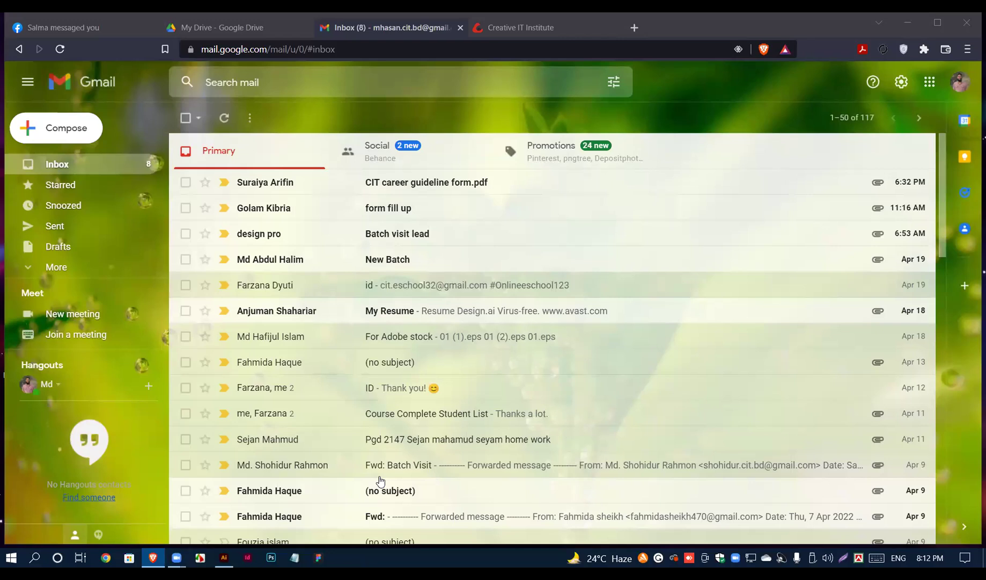
pyautogui.click(527, 26)
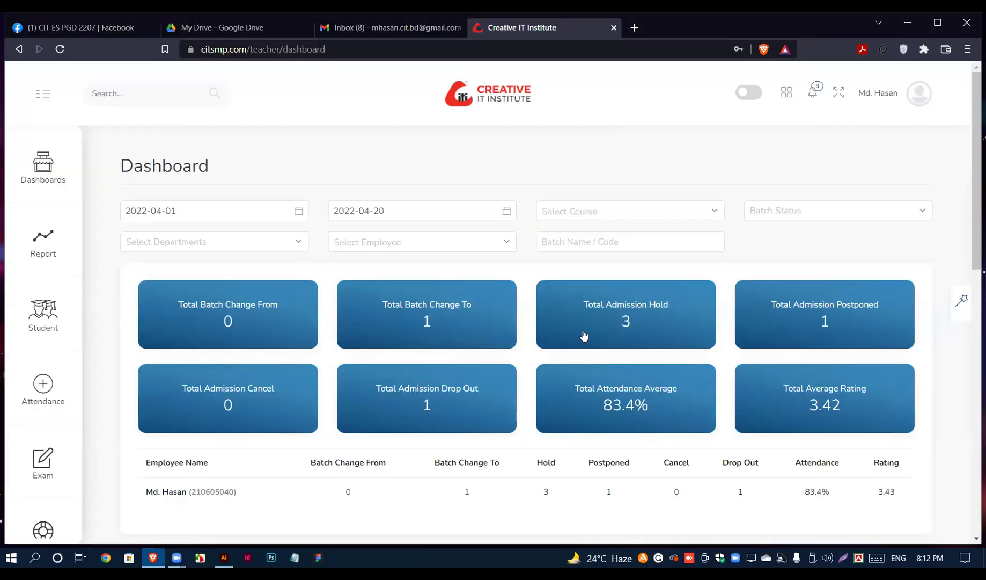
# Step: Open the Take Attendance page and select the batch ES PGD 2207
pyautogui.click(33, 401)
pyautogui.click(189, 193)
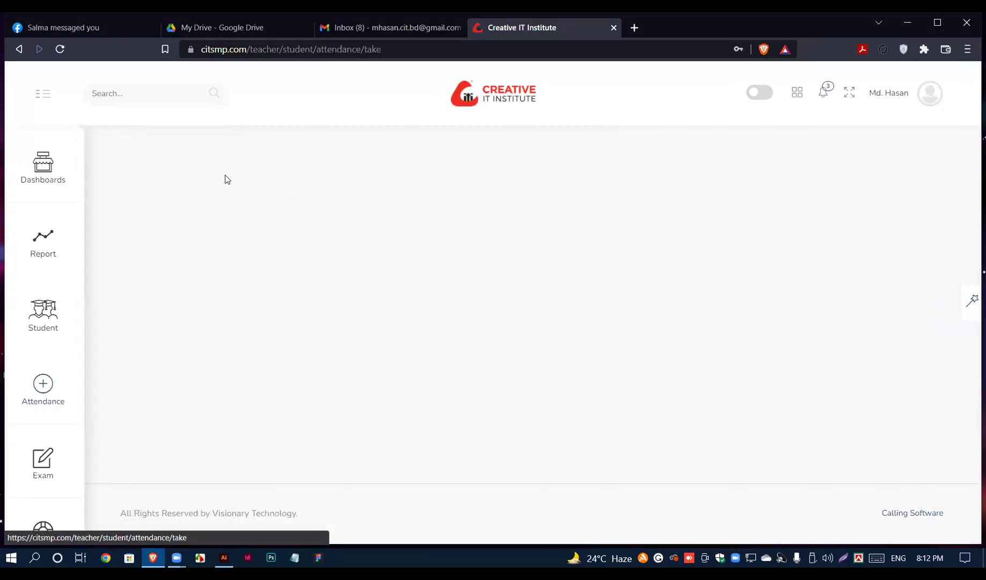
pyautogui.click(247, 268)
pyautogui.scroll(-1, 255, 342)
pyautogui.click(204, 396)
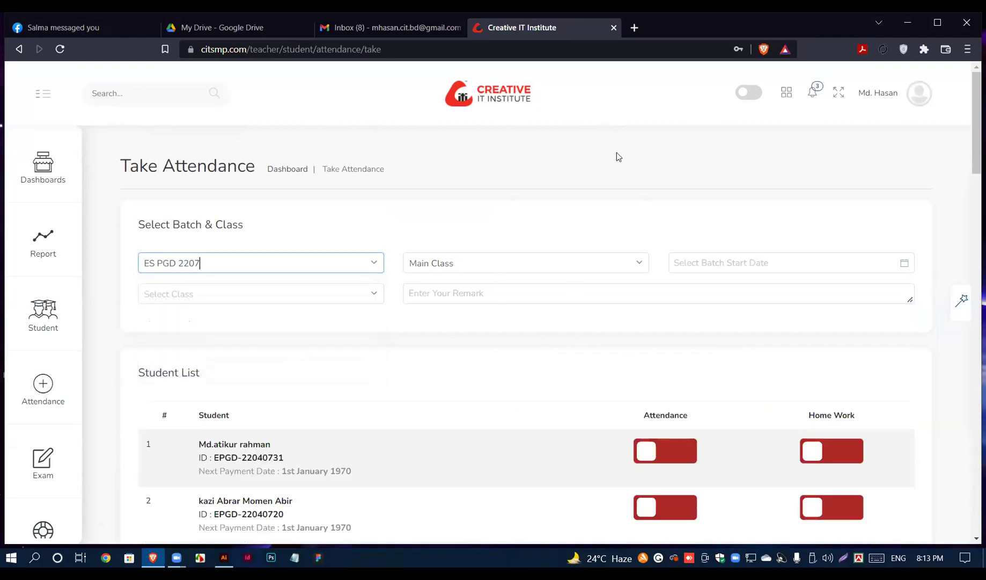
# Step: Turn on Attendance and Home Work for the students in rows 1 and 3 of the Student List
pyautogui.scroll(-1, 281, 279)
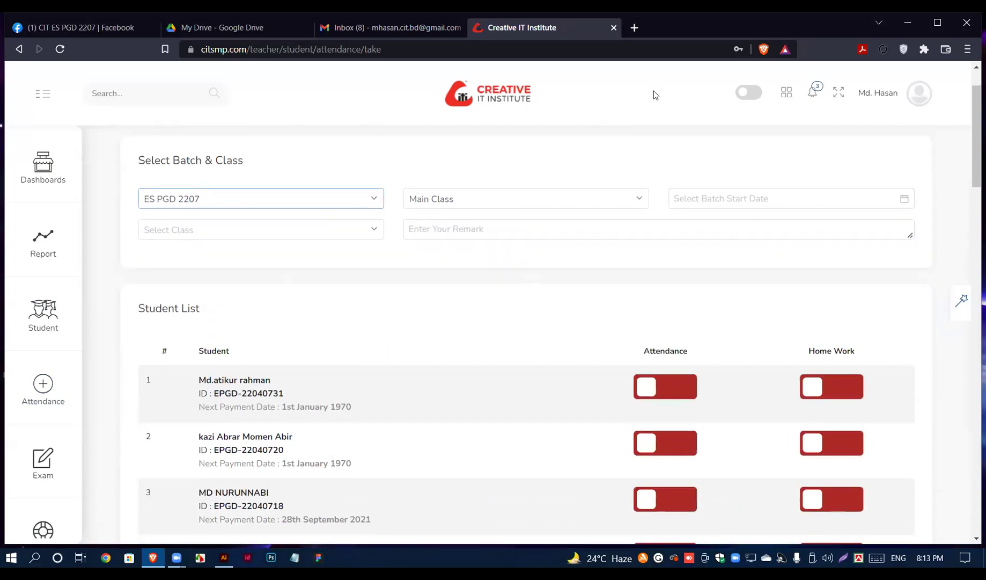
pyautogui.scroll(-2, 555, 312)
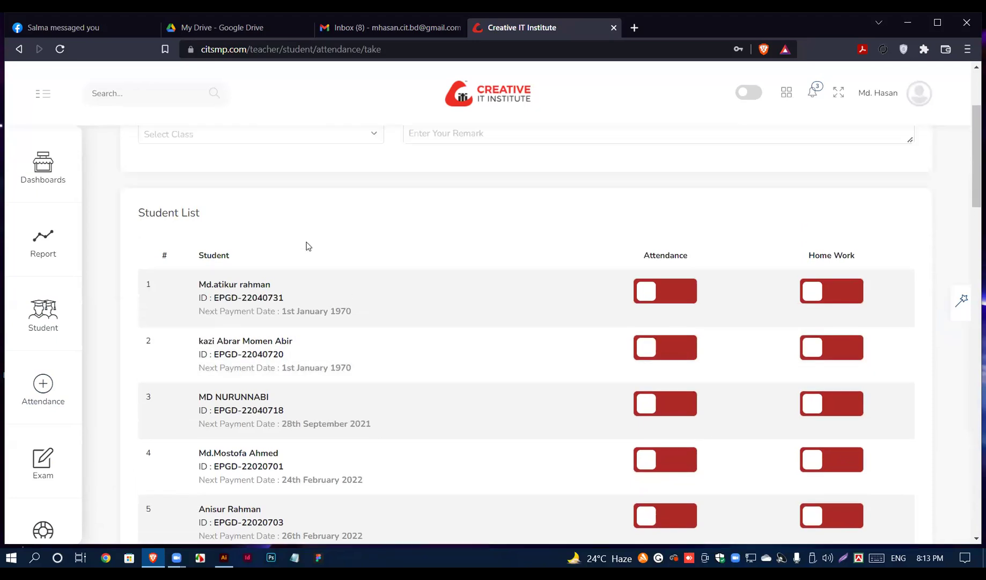
pyautogui.scroll(1, 308, 246)
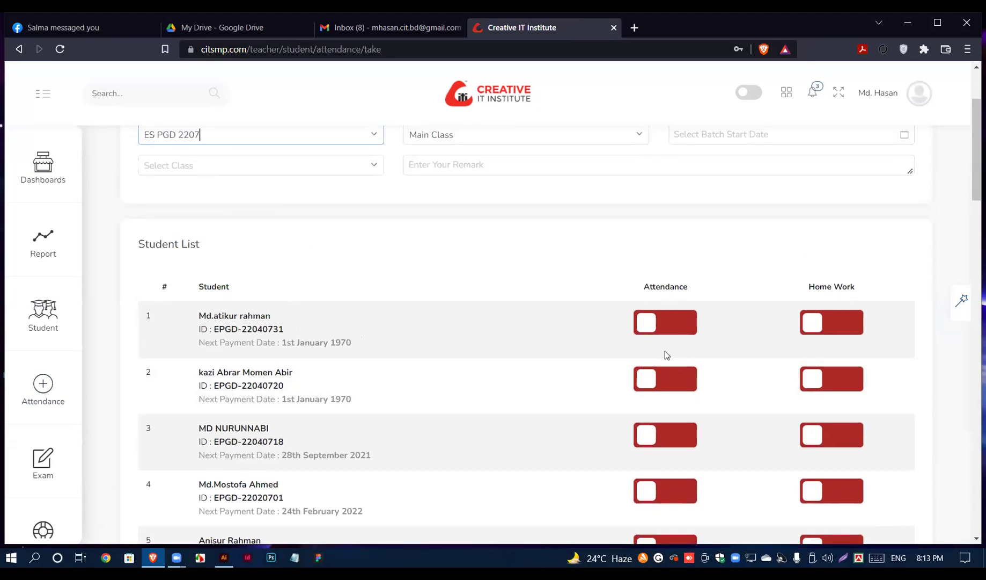
pyautogui.click(666, 322)
pyautogui.click(831, 322)
pyautogui.scroll(-2, 245, 343)
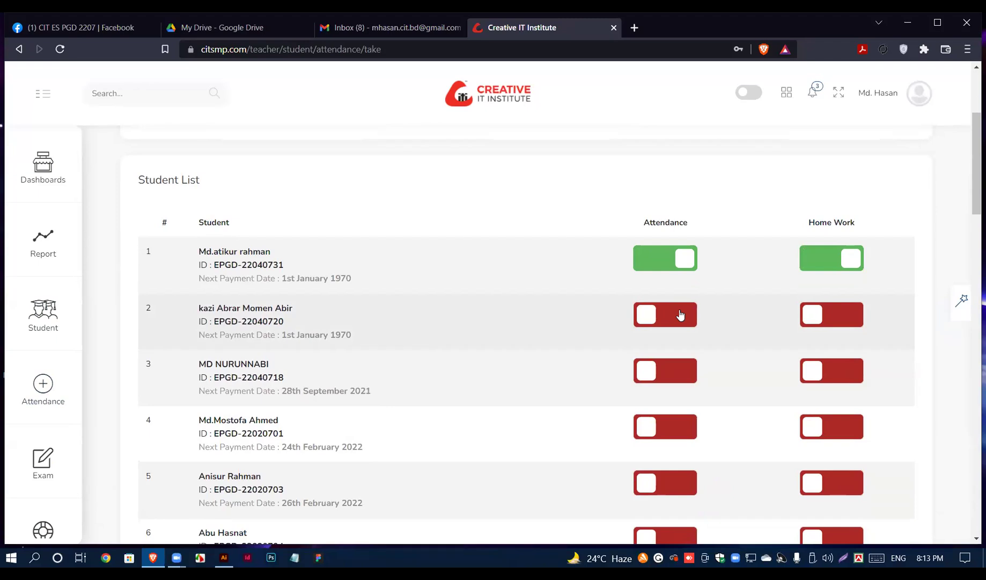
pyautogui.scroll(-1, 680, 314)
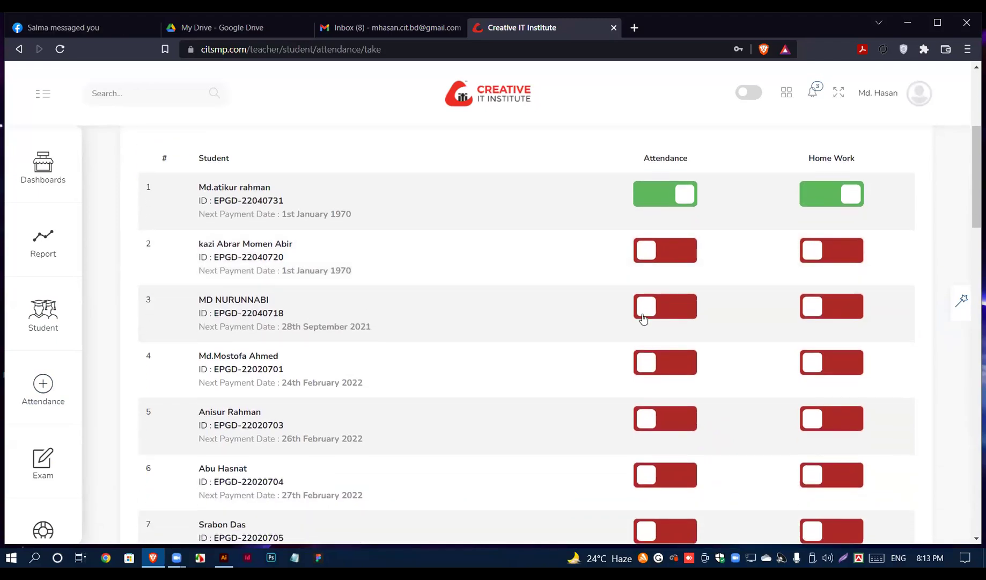
pyautogui.click(644, 318)
pyautogui.click(859, 321)
pyautogui.scroll(-1, 400, 318)
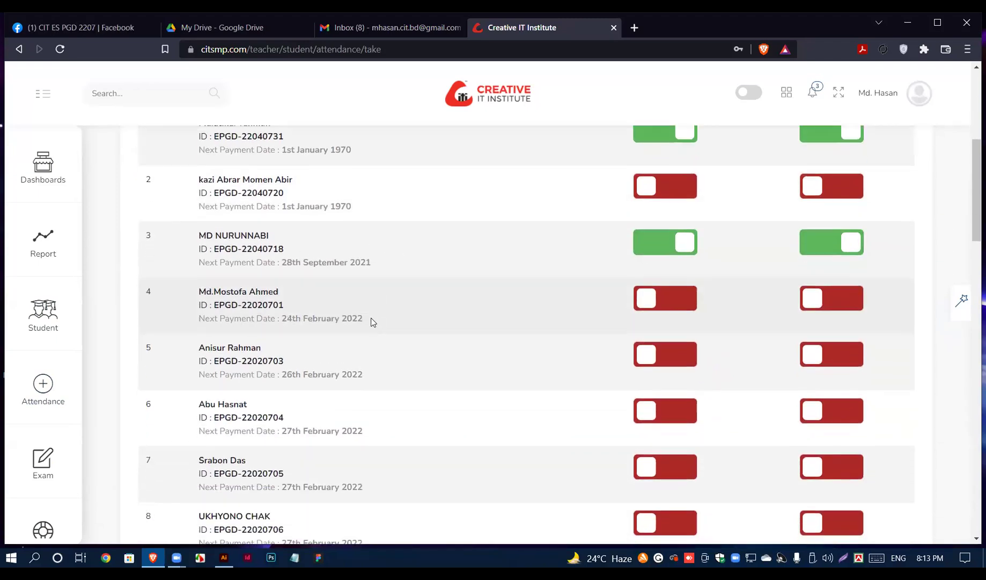
# Step: Turn on Attendance and Home Work for the students in rows 4 and 5
pyautogui.click(696, 306)
pyautogui.click(805, 301)
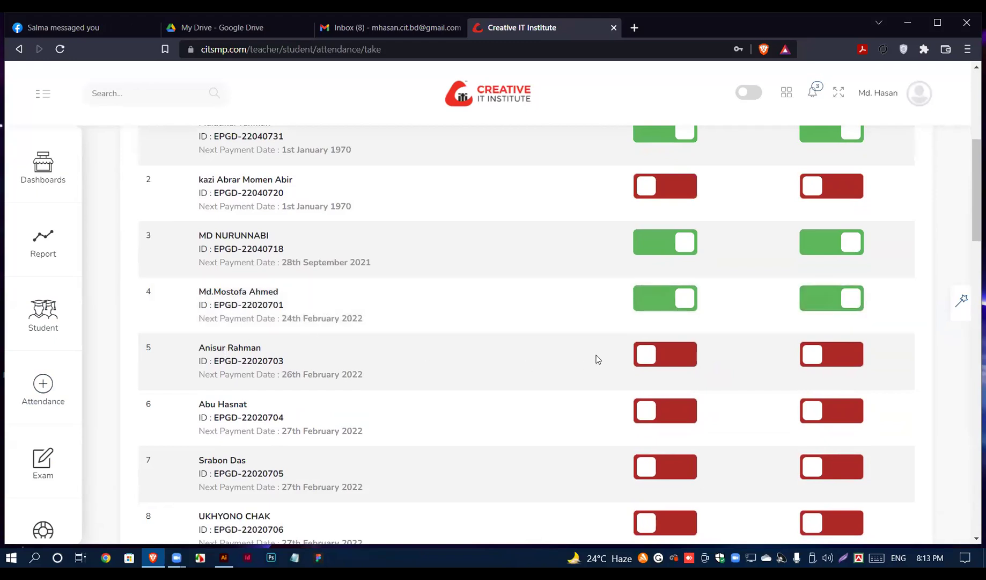
pyautogui.click(665, 360)
pyautogui.click(800, 355)
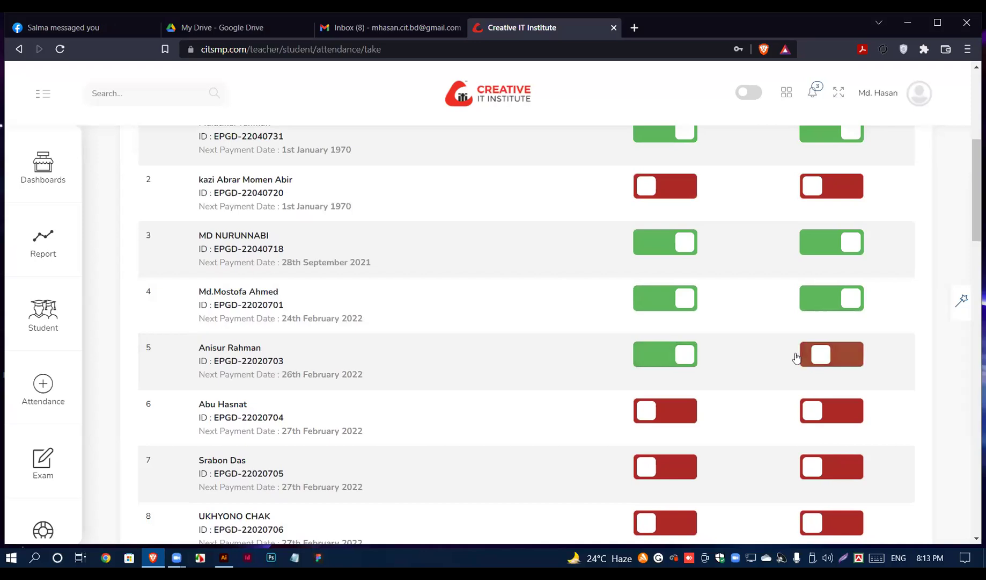
pyautogui.scroll(1, 389, 255)
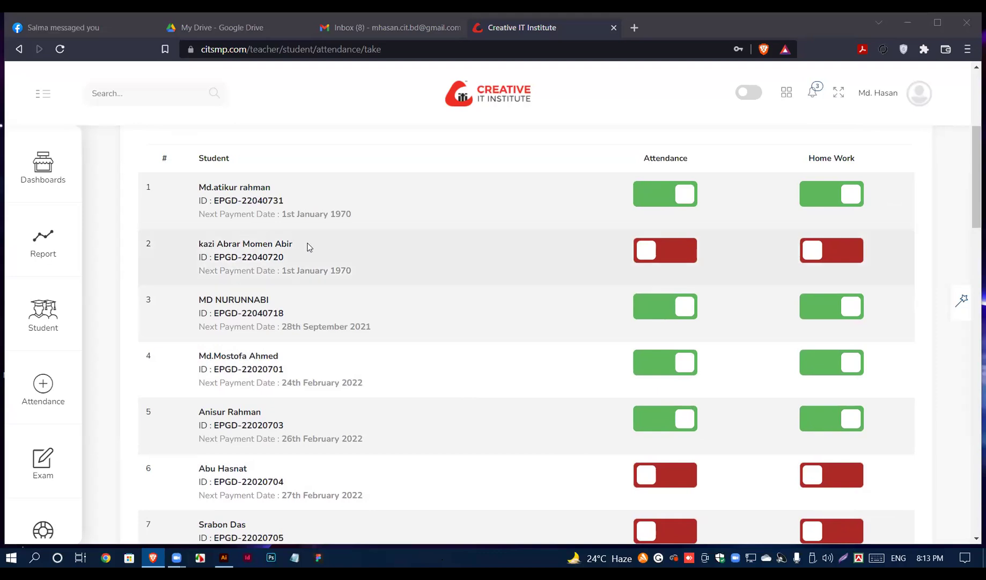
# Step: Turn on Attendance and Home Work for the student in row 6
pyautogui.scroll(-1, 290, 257)
pyautogui.scroll(-2, 290, 257)
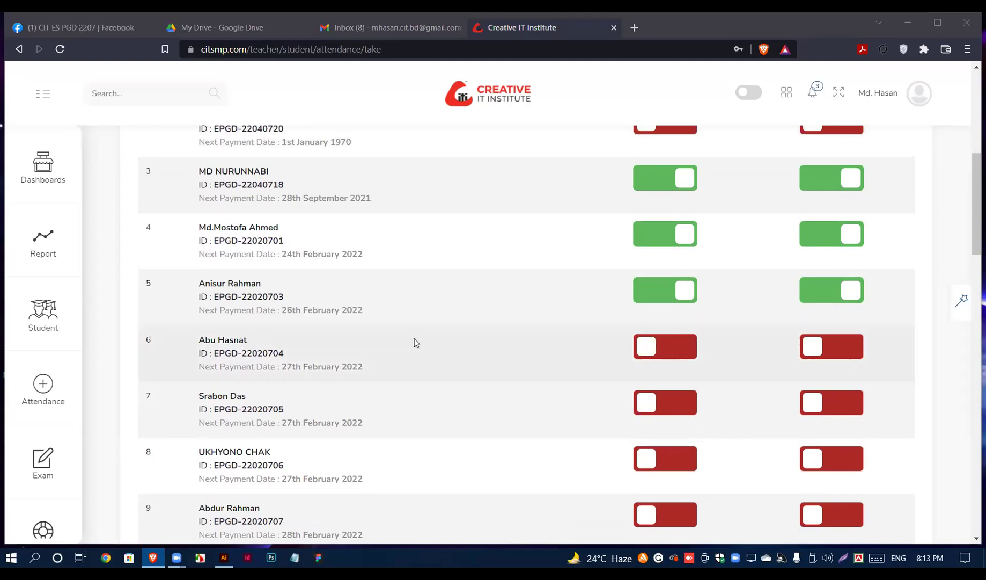
pyautogui.click(674, 345)
pyautogui.click(845, 346)
pyautogui.scroll(-1, 344, 354)
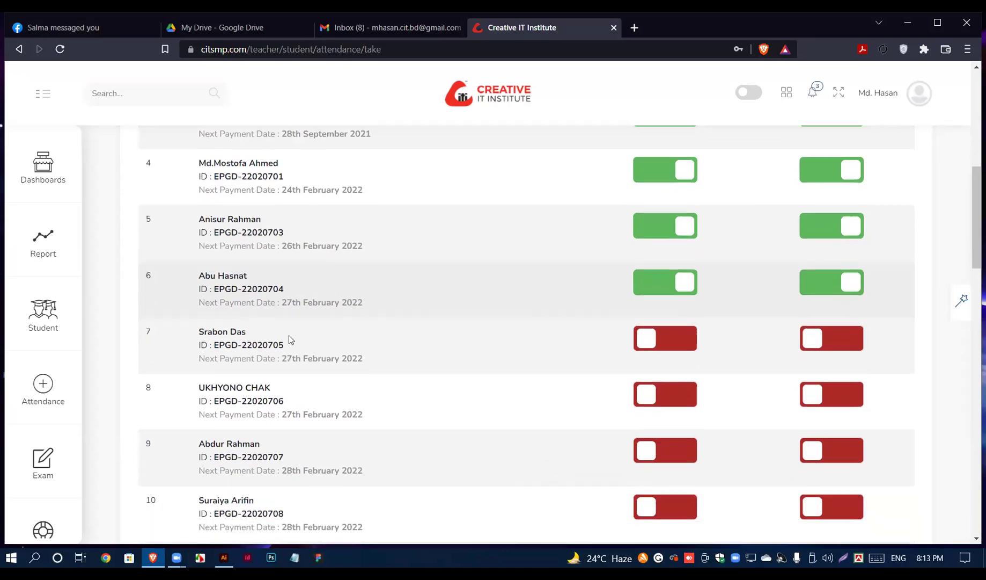
# Step: Turn on Attendance and Home Work for the student in row 8, leaving row 7 off
pyautogui.click(505, 554)
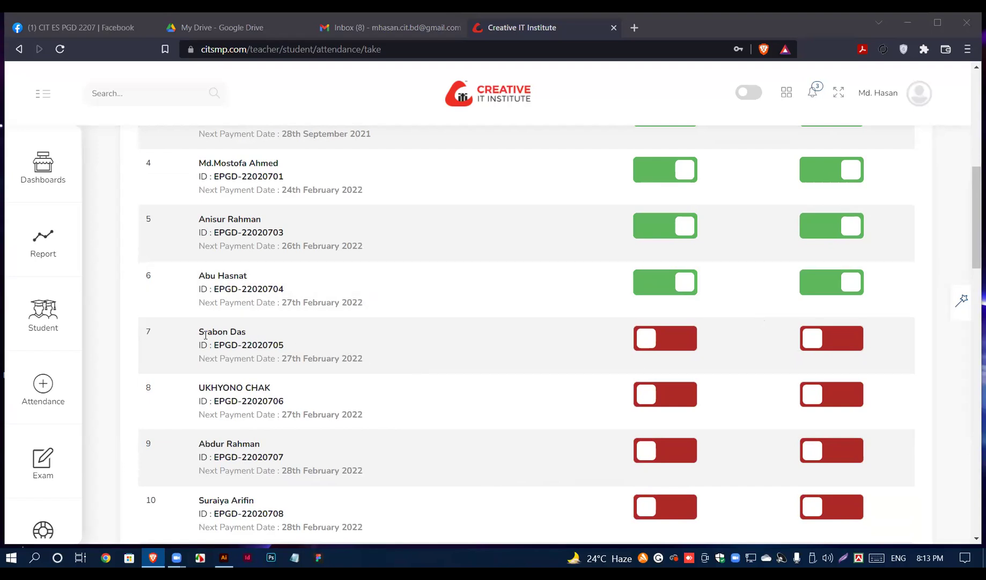
pyautogui.scroll(-1, 590, 322)
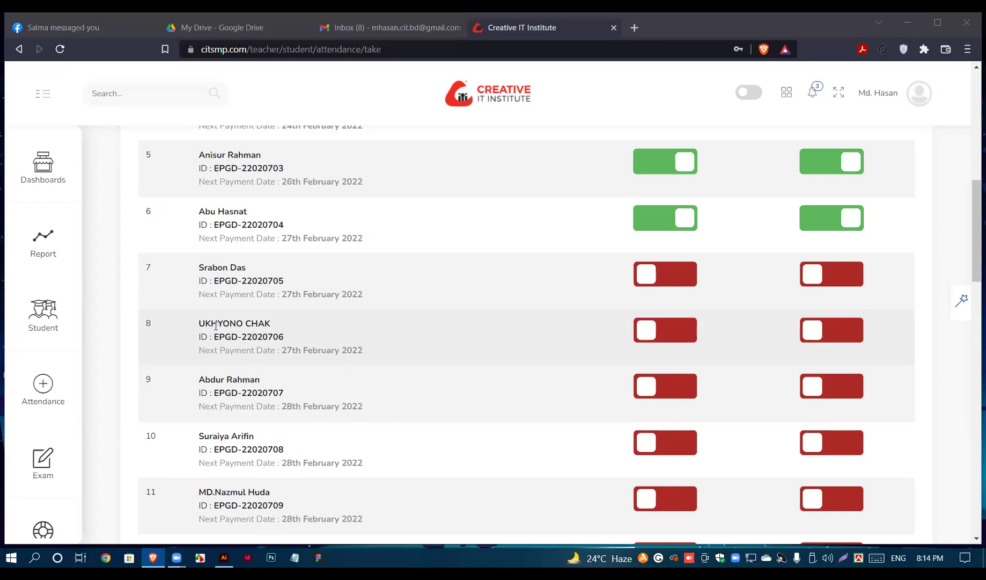
pyautogui.click(673, 334)
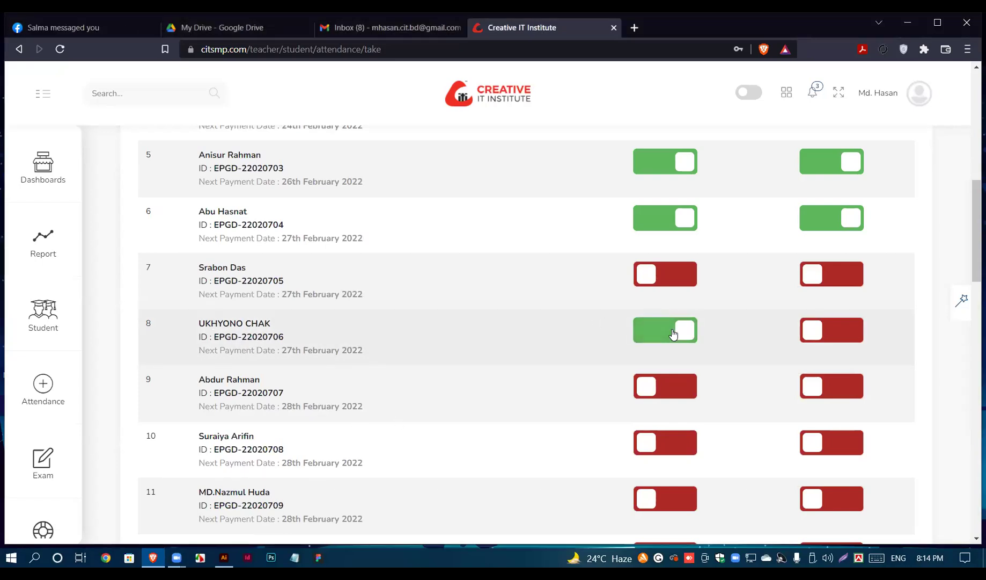
pyautogui.click(673, 334)
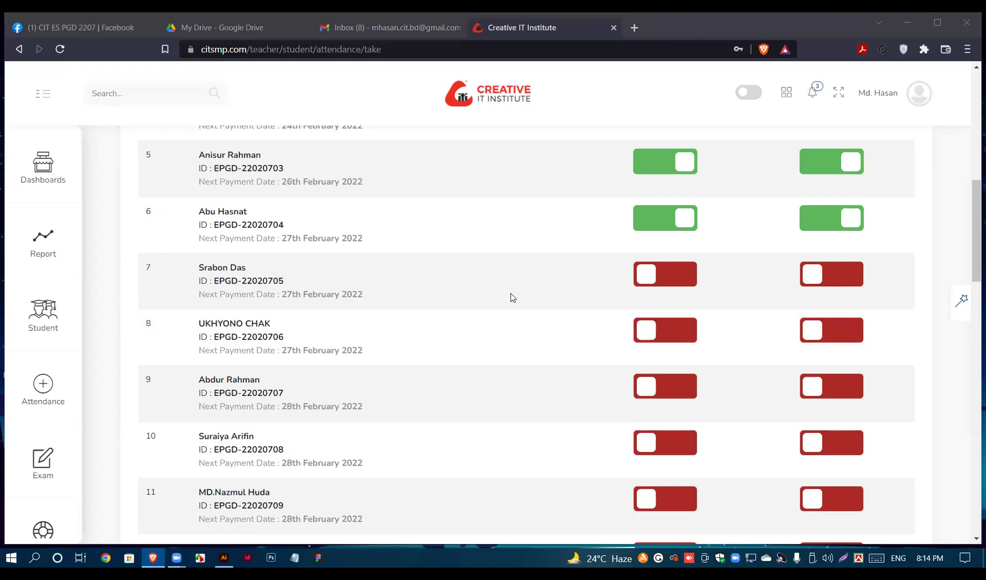
pyautogui.click(801, 337)
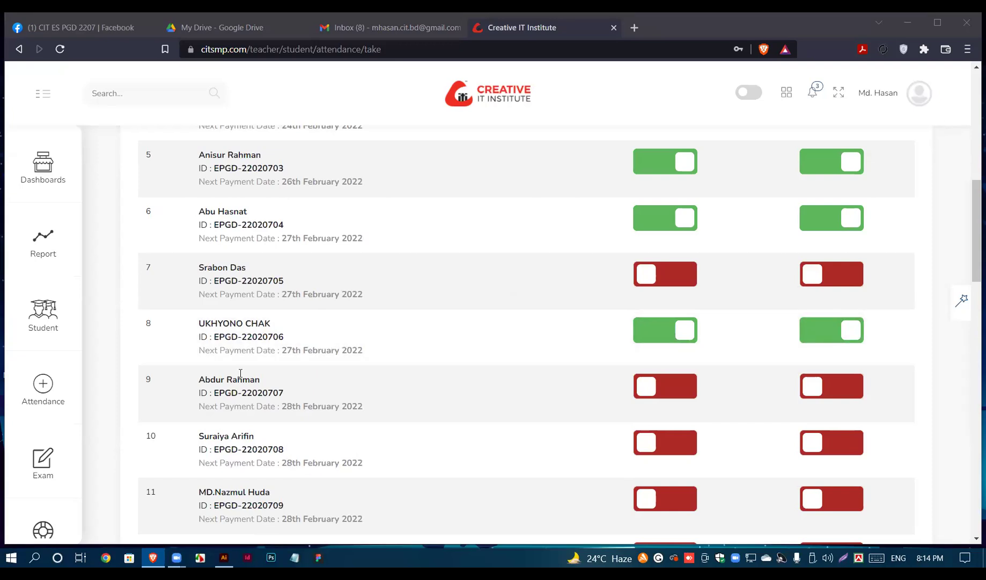
# Step: Leave row 9 off and turn on Attendance and Home Work for the student in row 10
pyautogui.scroll(-2, 239, 365)
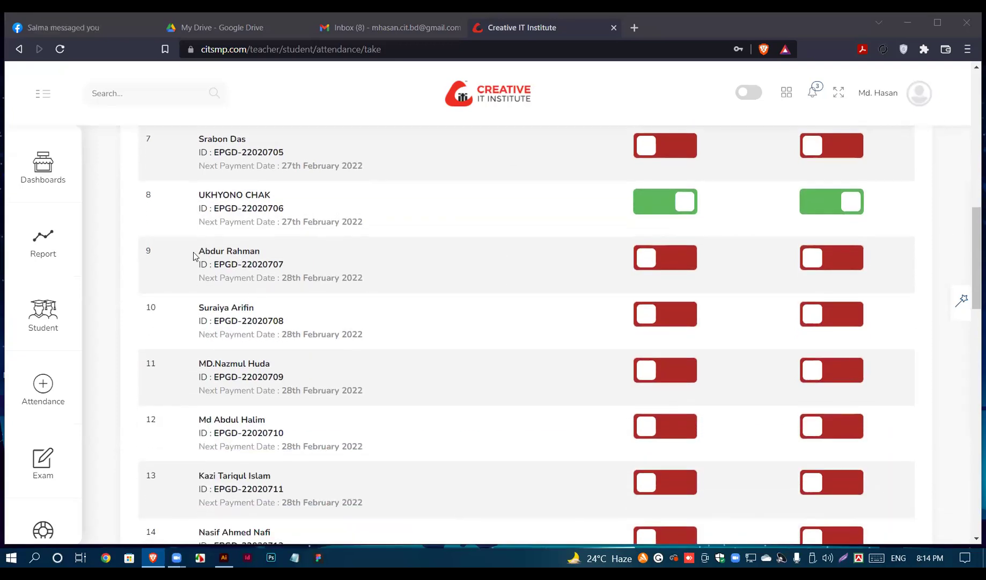
pyautogui.moveTo(194, 252); pyautogui.dragTo(313, 256)
pyautogui.click(240, 253)
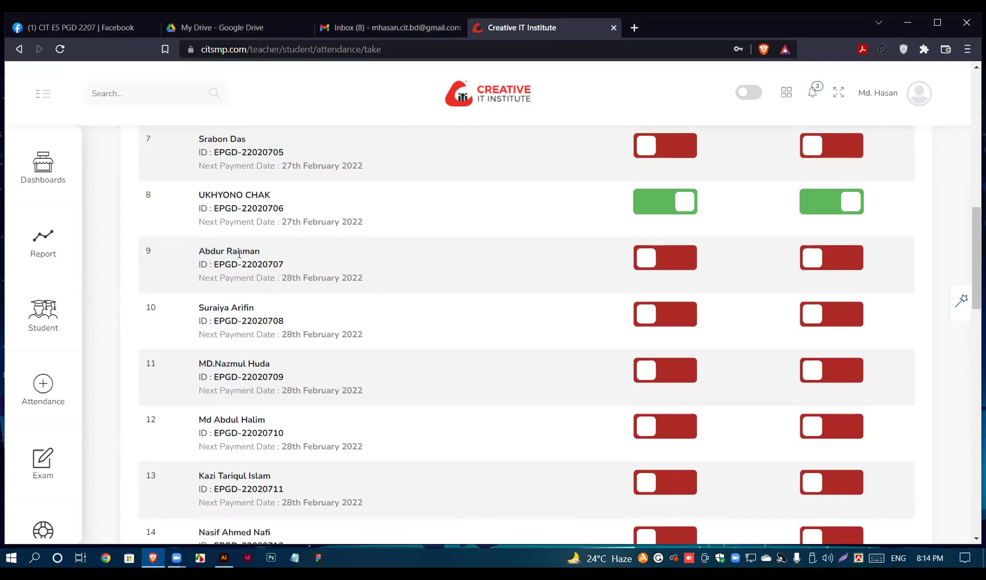
pyautogui.scroll(-1, 258, 322)
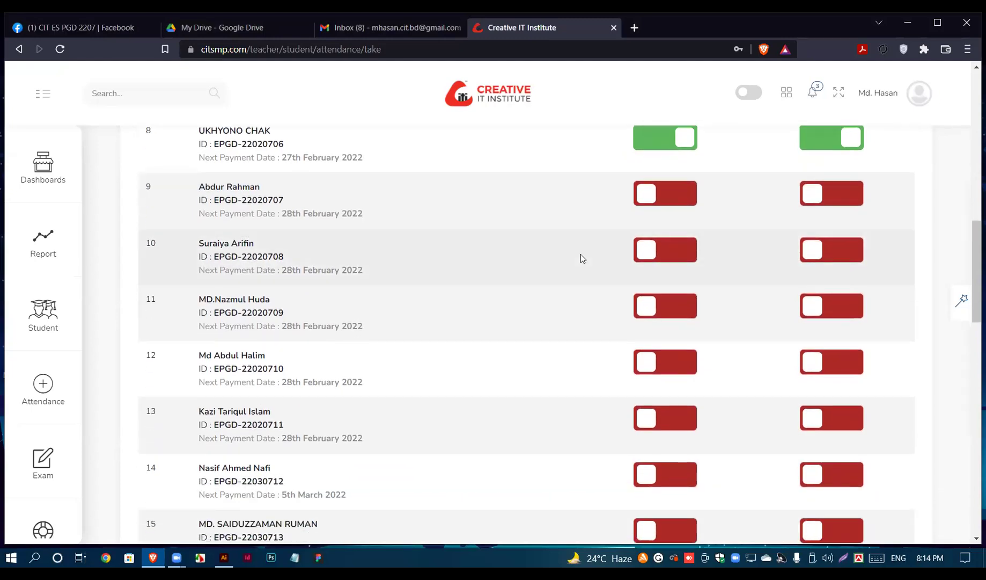
pyautogui.click(652, 259)
pyautogui.click(818, 250)
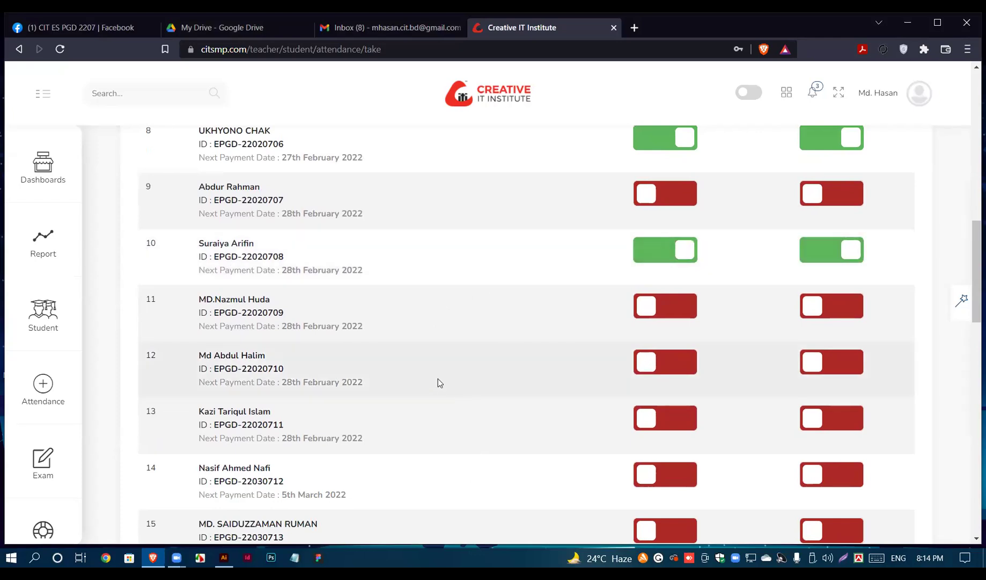
# Step: Turn on Attendance and Home Work for the students in rows 11 and 12
pyautogui.scroll(1, 434, 379)
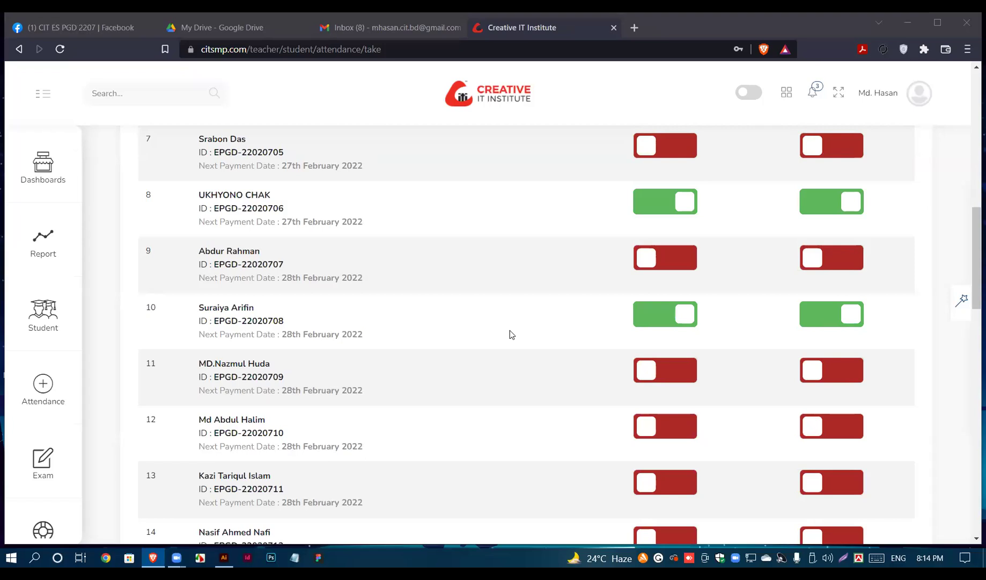
pyautogui.scroll(-2, 415, 322)
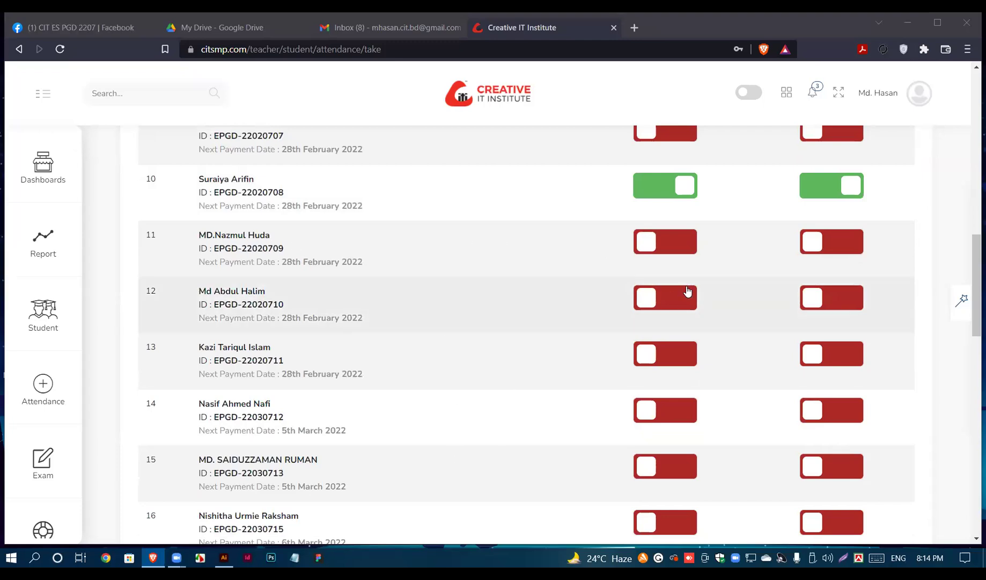
pyautogui.click(672, 242)
pyautogui.click(844, 239)
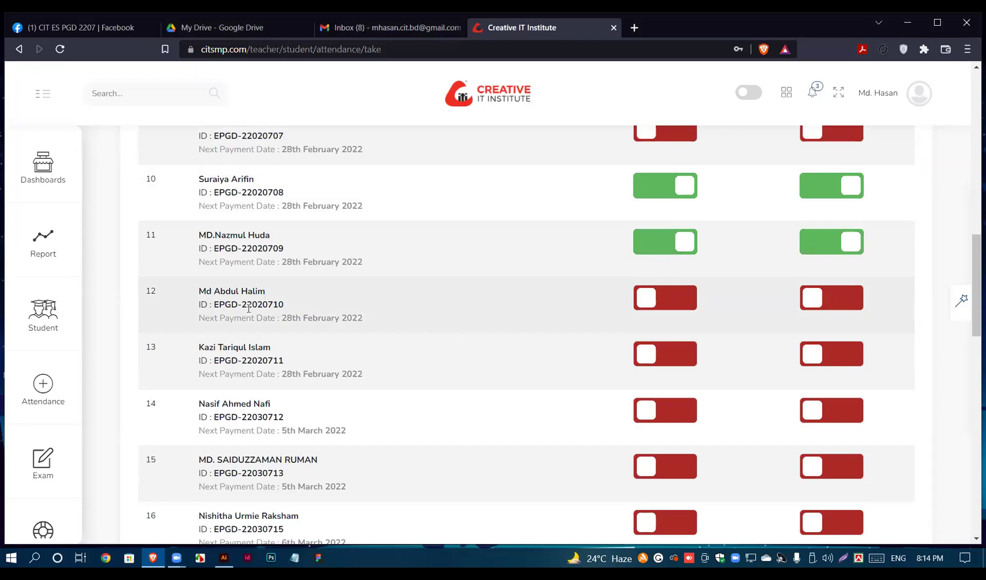
pyautogui.click(683, 301)
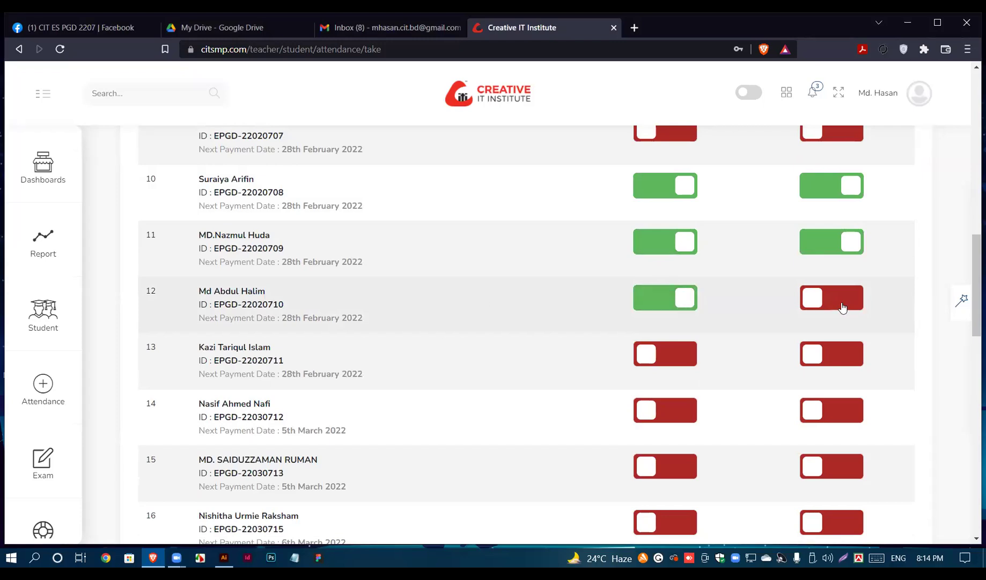
pyautogui.click(841, 305)
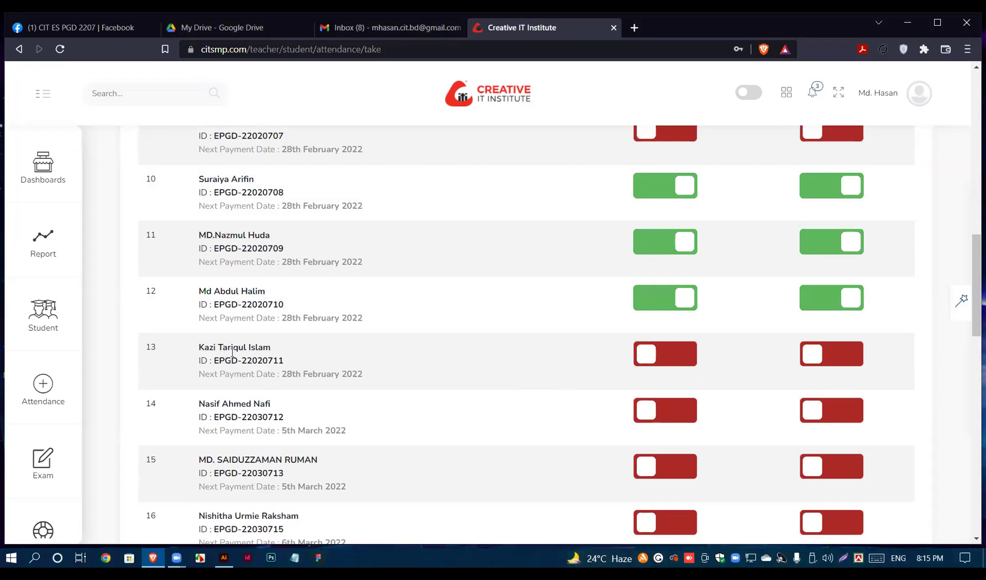
# Step: Skip row 13 and turn on Attendance and Home Work for the student in row 14
pyautogui.moveTo(193, 347); pyautogui.dragTo(290, 347)
pyautogui.click(426, 332)
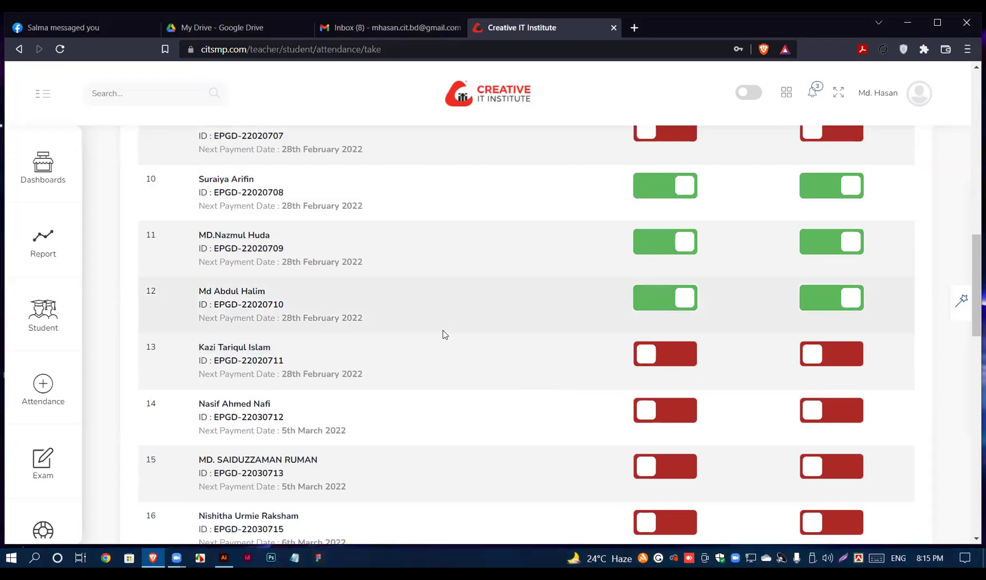
pyautogui.scroll(-1, 377, 347)
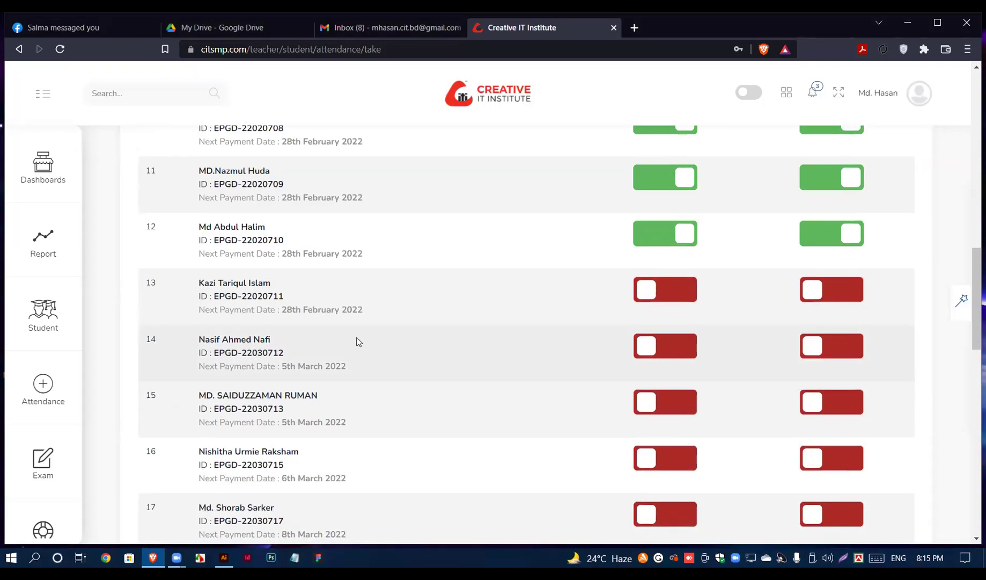
pyautogui.tripleClick(231, 339)
pyautogui.click(236, 339)
pyautogui.click(667, 350)
pyautogui.click(815, 348)
pyautogui.scroll(-2, 398, 355)
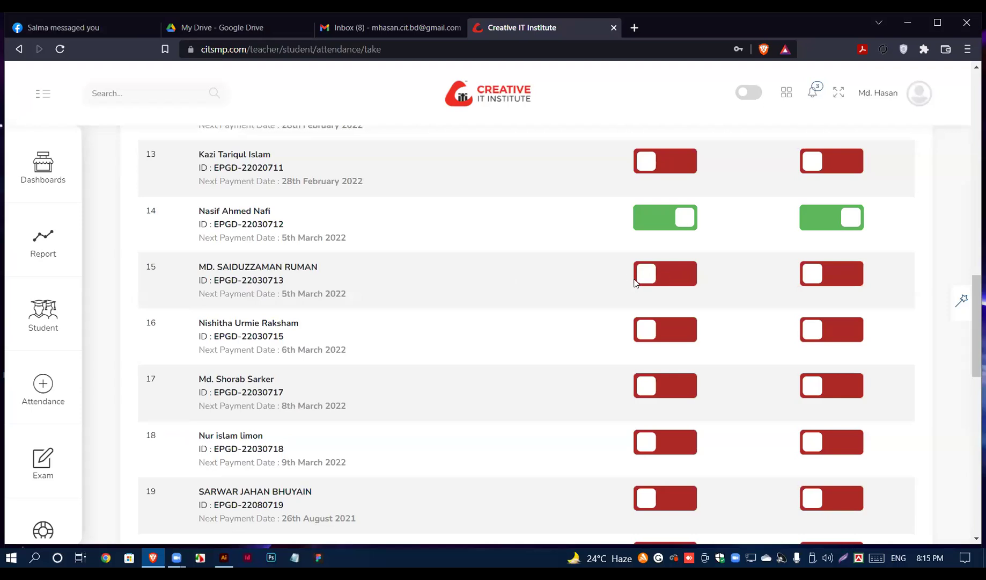
# Step: Turn on Attendance and Home Work for the students in rows 16 and 15
pyautogui.click(670, 327)
pyautogui.click(838, 336)
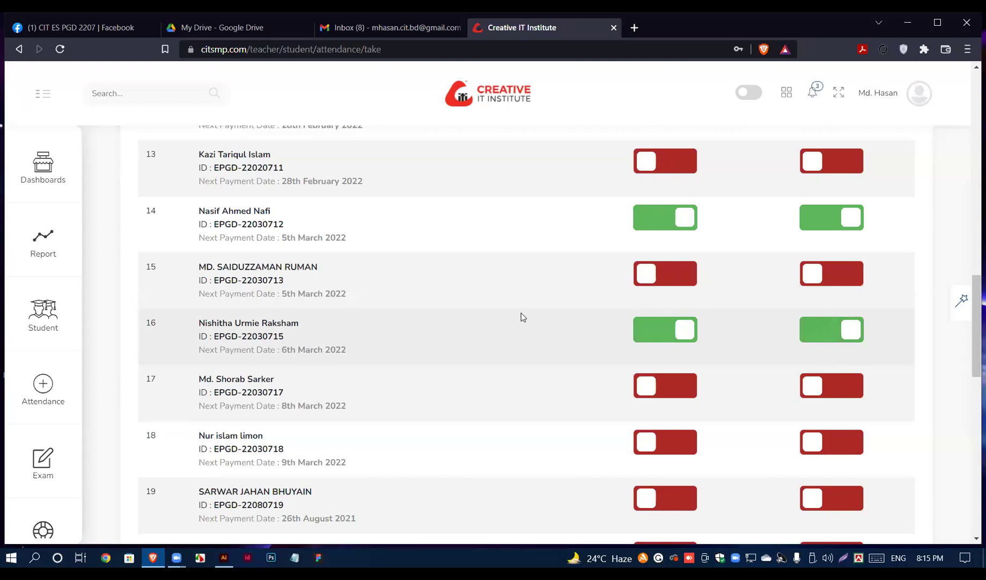
pyautogui.click(666, 273)
pyautogui.click(809, 273)
pyautogui.scroll(-1, 496, 315)
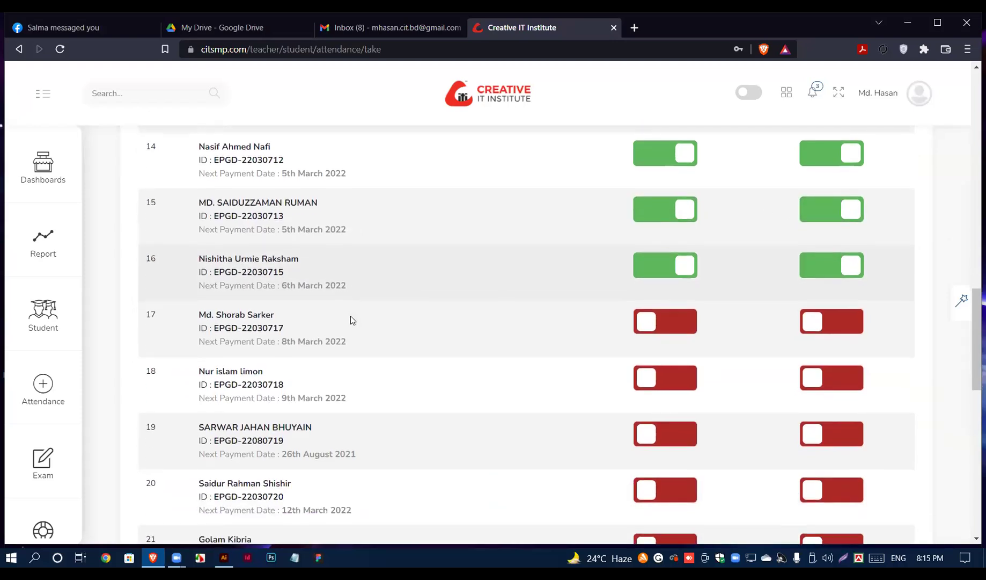
# Step: Return to the student in row 13 and turn on both Attendance and Home Work
pyautogui.scroll(3, 310, 336)
pyautogui.scroll(1, 310, 336)
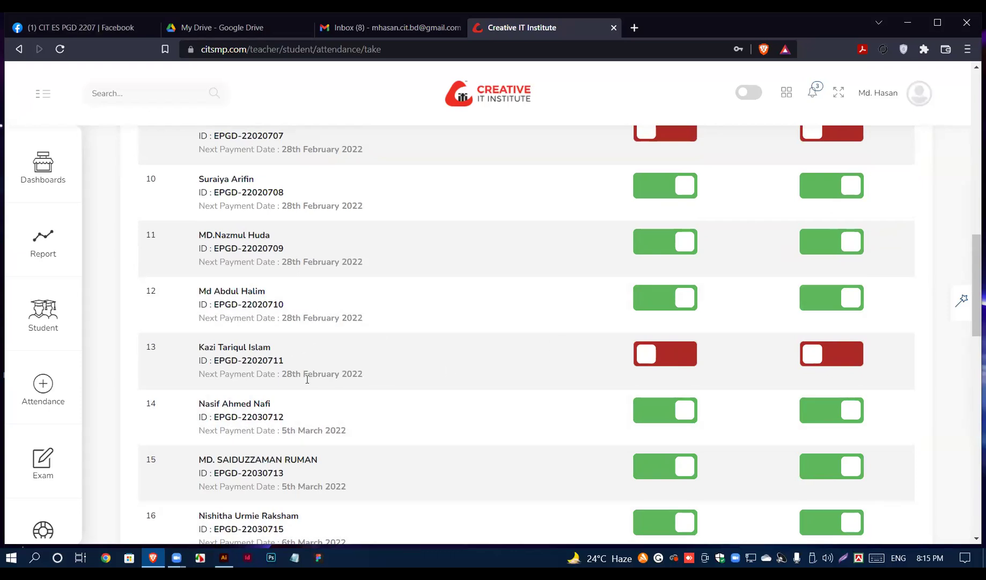
pyautogui.click(647, 354)
pyautogui.click(811, 359)
# Step: Turn on Attendance and Home Work for the student in row 17
pyautogui.scroll(1, 624, 338)
pyautogui.scroll(5, 440, 322)
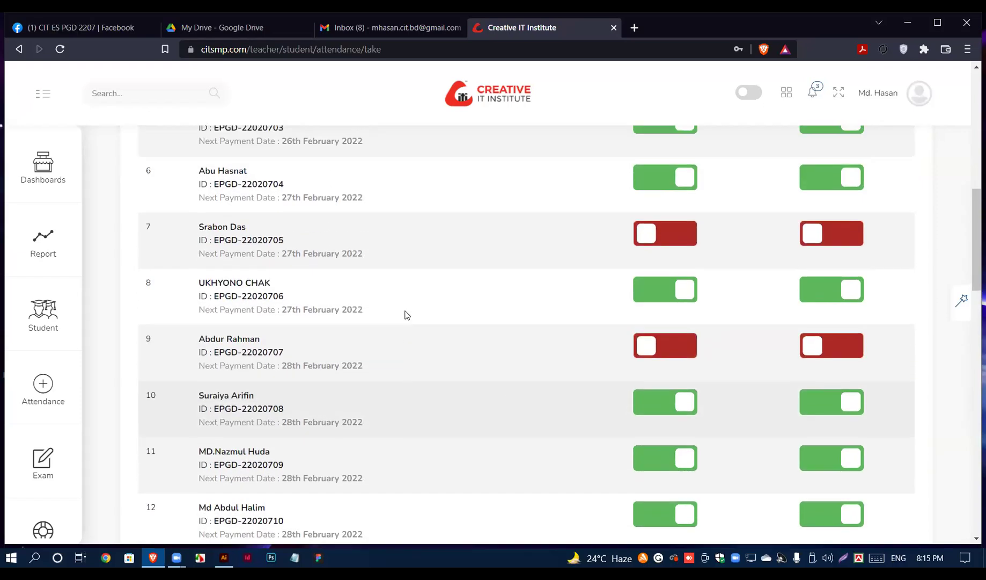
pyautogui.scroll(-5, 406, 315)
pyautogui.scroll(-4, 407, 315)
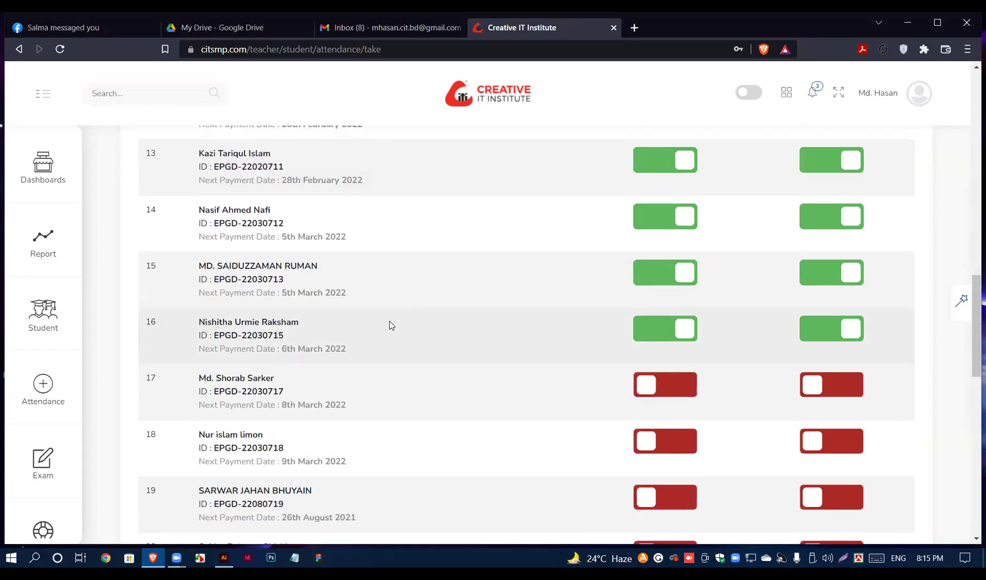
pyautogui.scroll(-2, 390, 324)
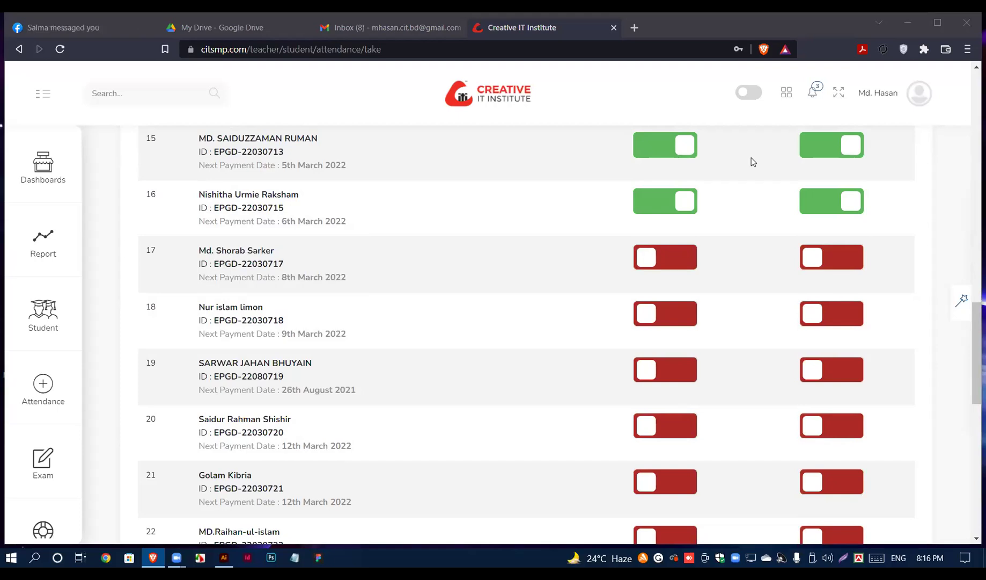
pyautogui.click(674, 258)
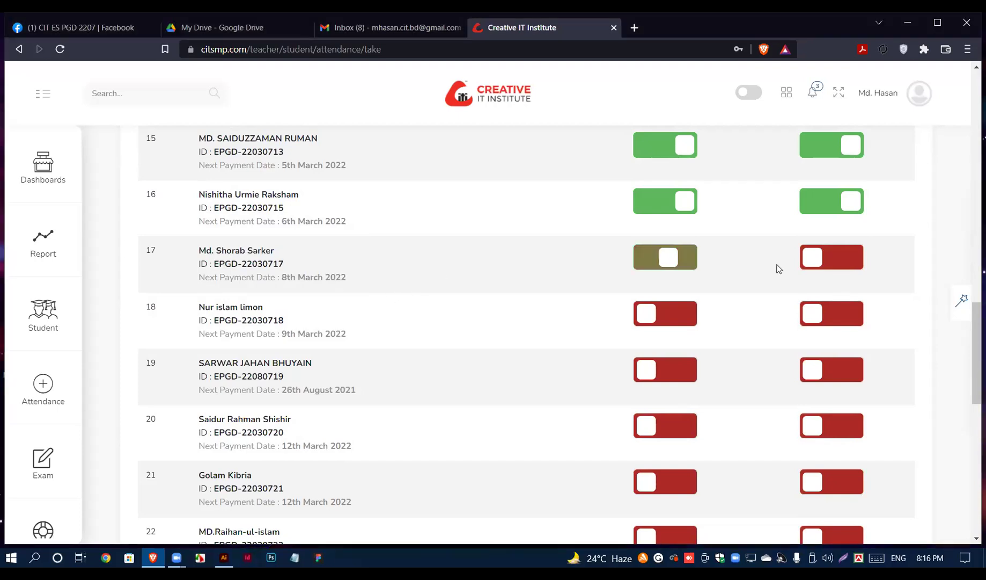
pyautogui.click(821, 257)
# Step: Turn on Attendance and Home Work for the students in rows 18 and 19
pyautogui.scroll(11, 586, 323)
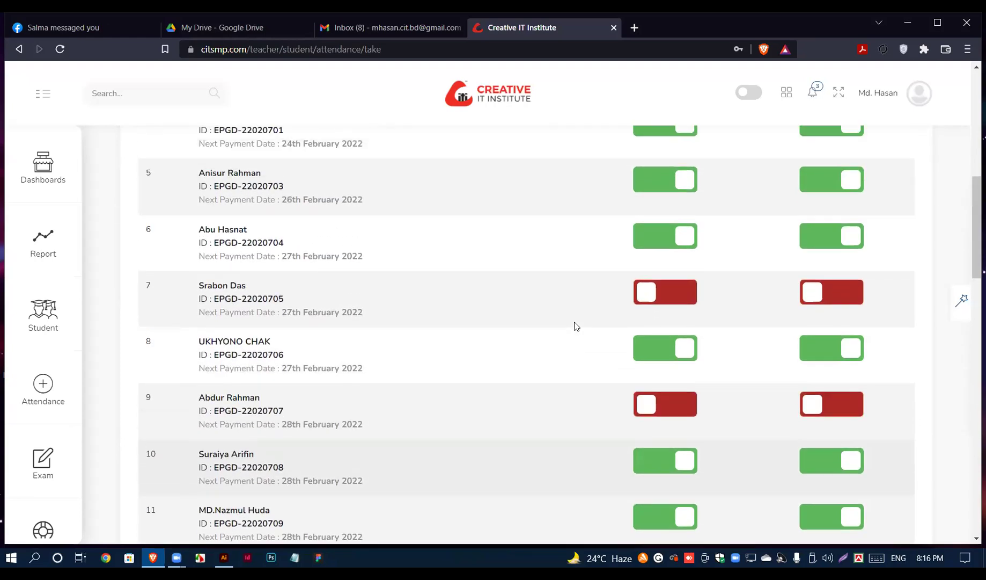
pyautogui.scroll(-12, 575, 326)
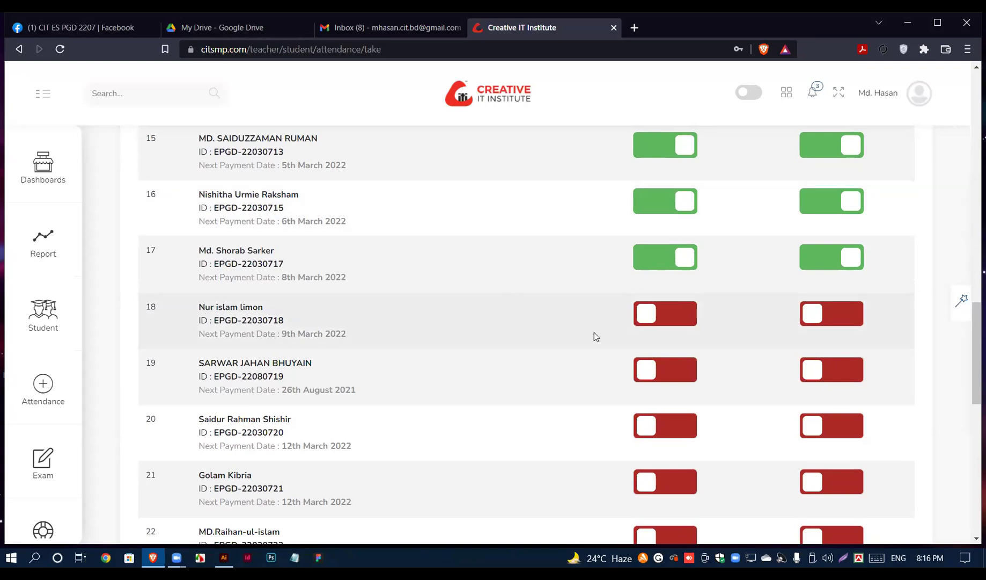
pyautogui.click(671, 316)
pyautogui.click(812, 313)
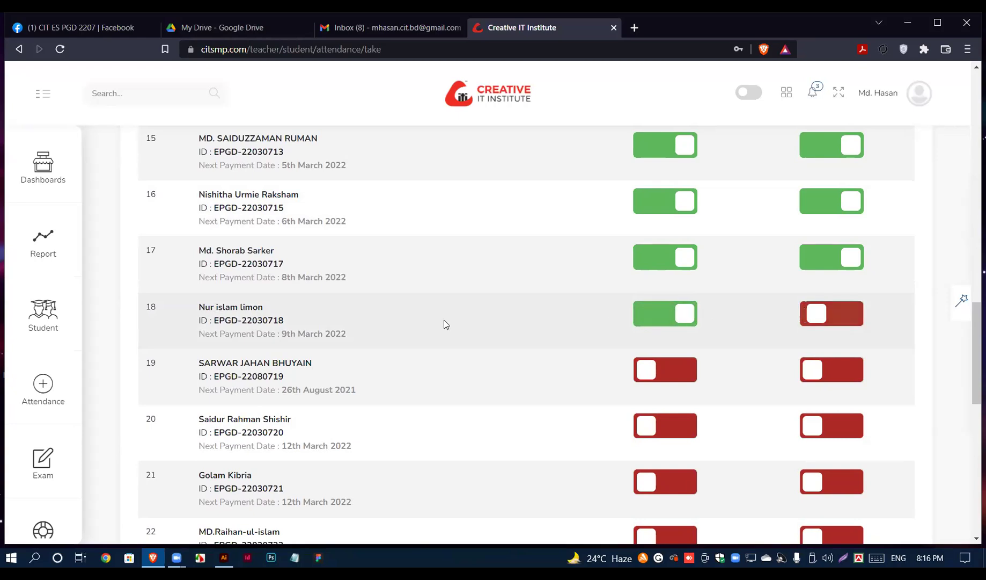
pyautogui.scroll(-1, 445, 322)
pyautogui.click(653, 317)
pyautogui.click(840, 308)
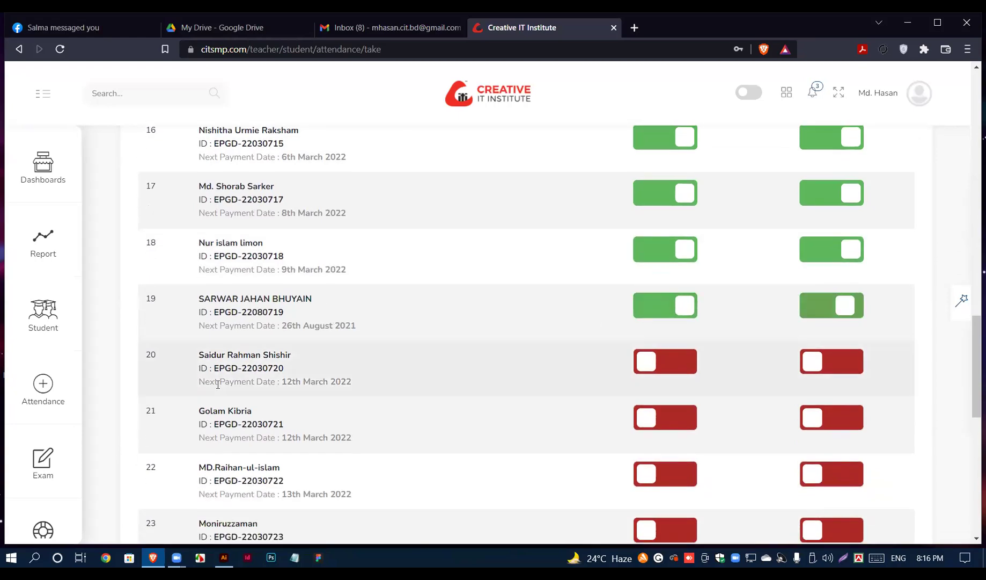
# Step: Turn on Attendance and Home Work for the students in rows 21, 22 and 20
pyautogui.scroll(-1, 271, 346)
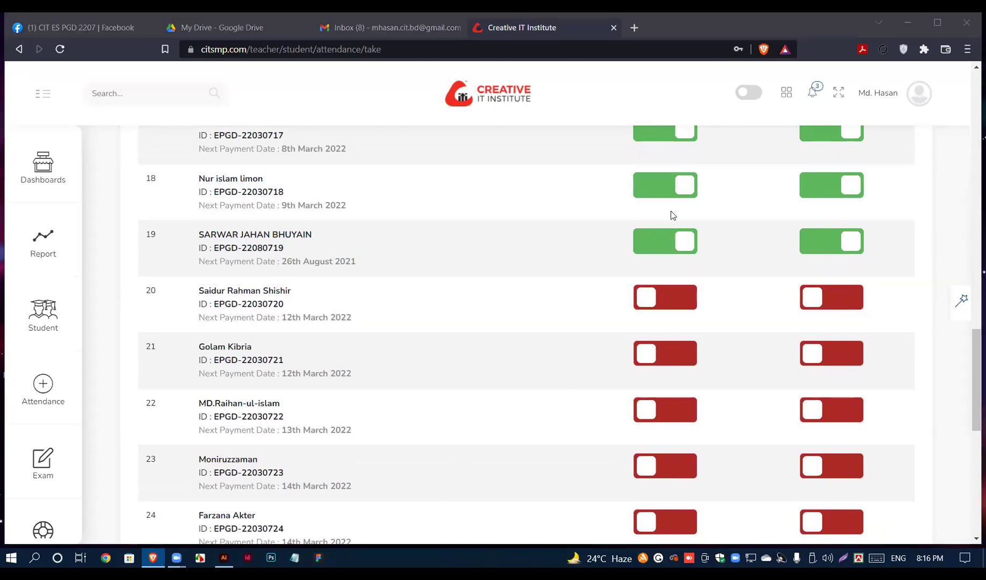
pyautogui.scroll(-2, 271, 333)
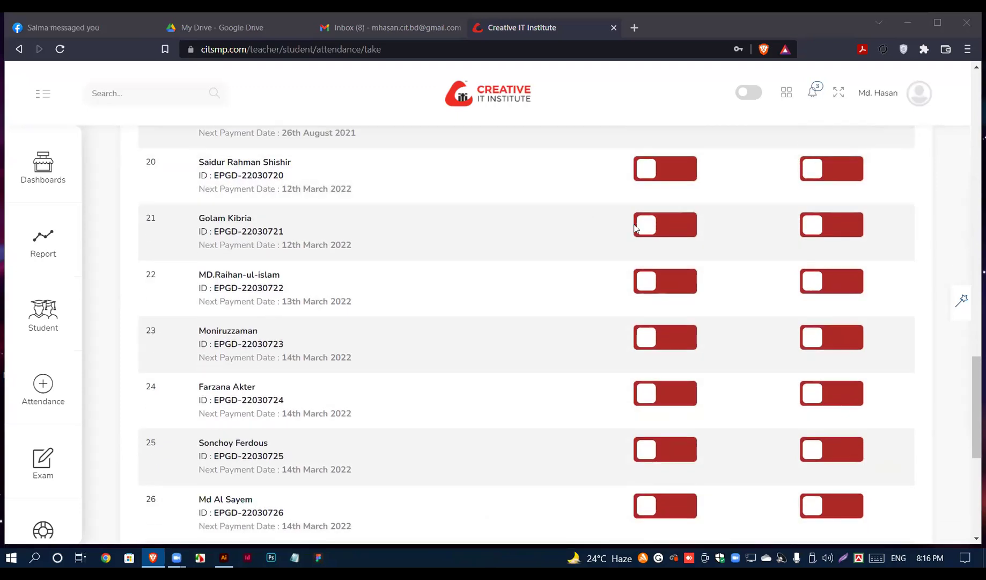
pyautogui.click(639, 222)
pyautogui.click(814, 225)
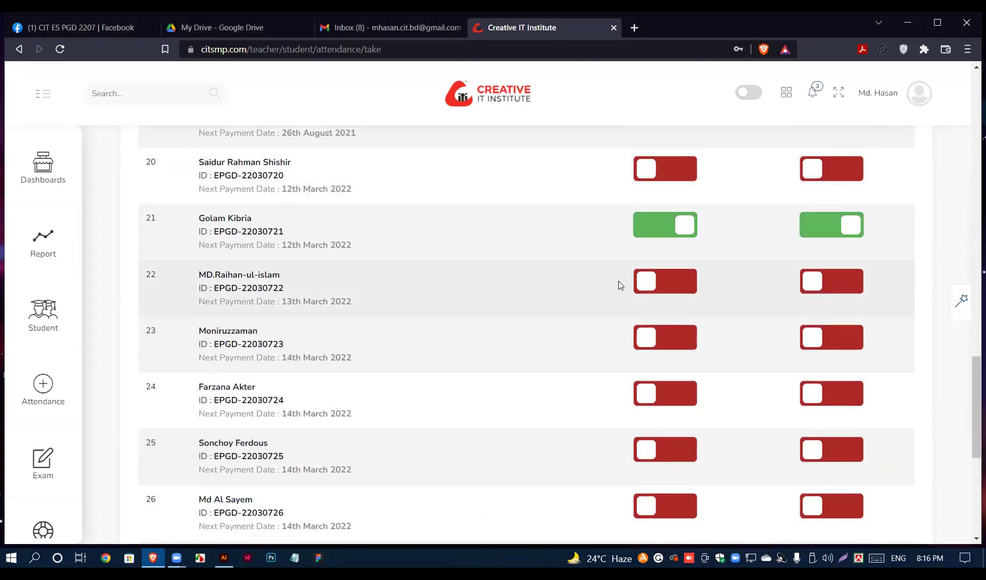
pyautogui.click(666, 281)
pyautogui.click(816, 283)
pyautogui.scroll(1, 330, 267)
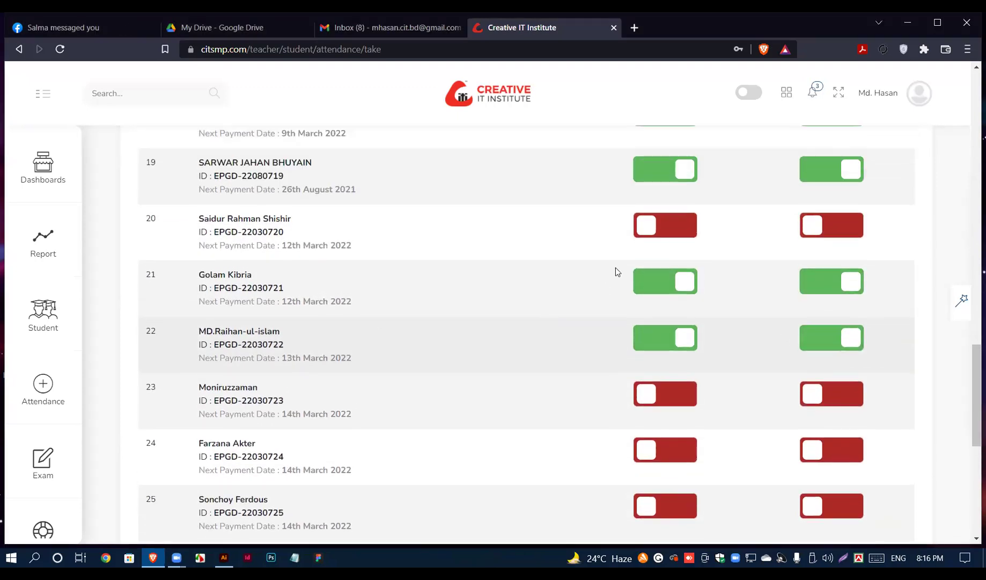
pyautogui.click(674, 236)
pyautogui.click(832, 232)
# Step: Turn on Attendance and Home Work for the students in rows 23 and 24
pyautogui.scroll(-2, 604, 311)
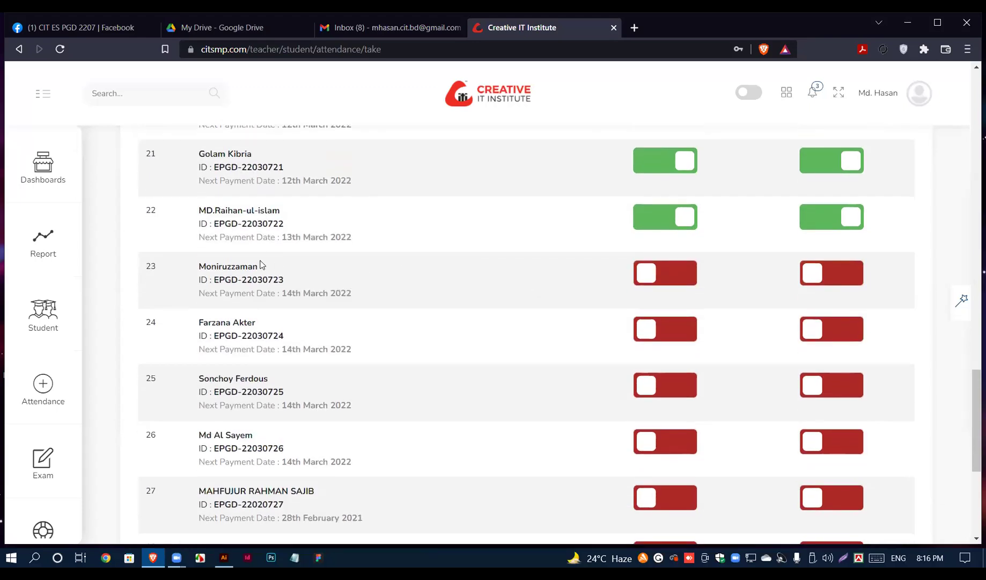
pyautogui.click(687, 273)
pyautogui.click(815, 275)
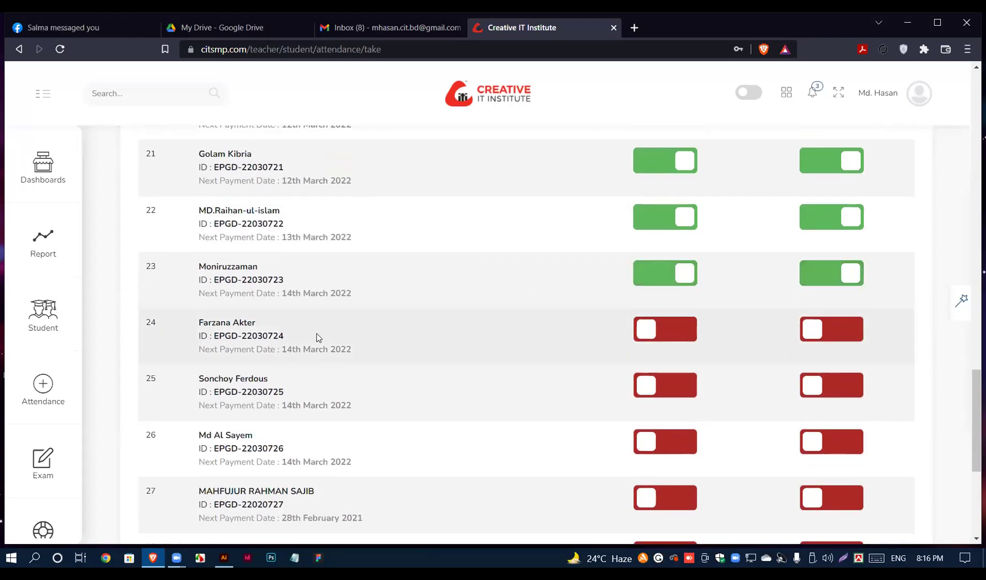
pyautogui.scroll(-1, 570, 274)
pyautogui.click(682, 270)
pyautogui.click(831, 274)
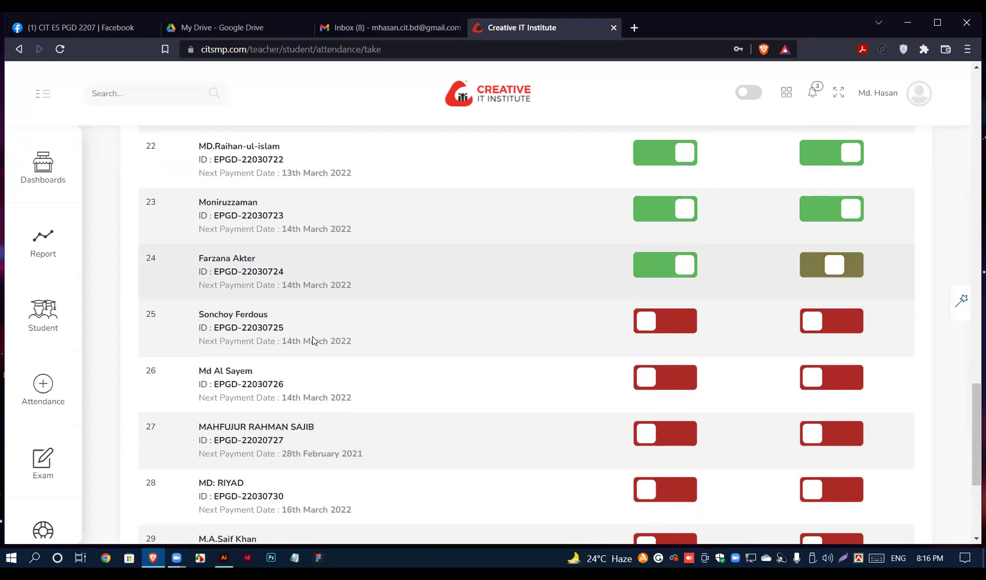
# Step: Turn on Attendance and Home Work for the students in rows 25, 26 and 27
pyautogui.scroll(-1, 651, 262)
pyautogui.click(651, 262)
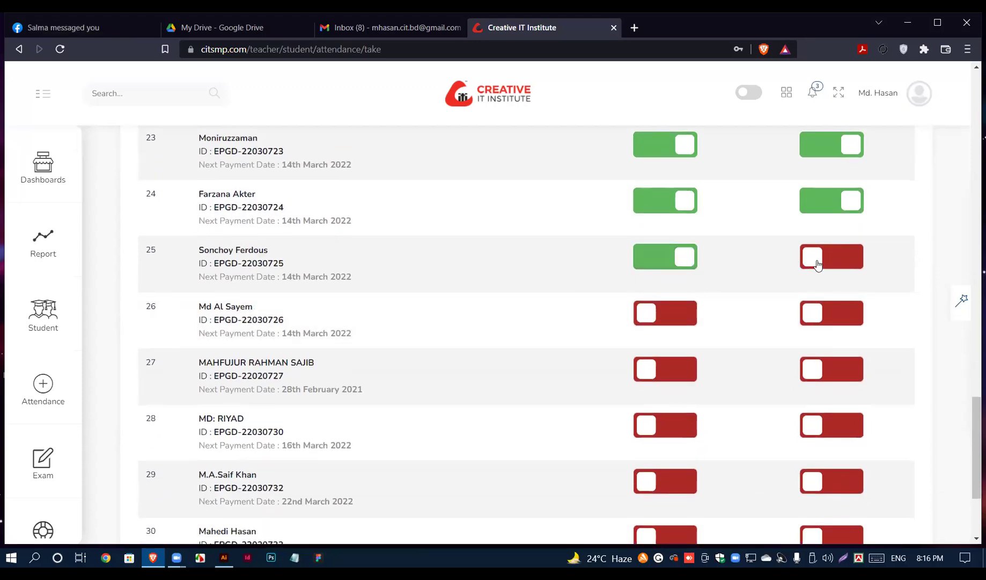
pyautogui.click(816, 258)
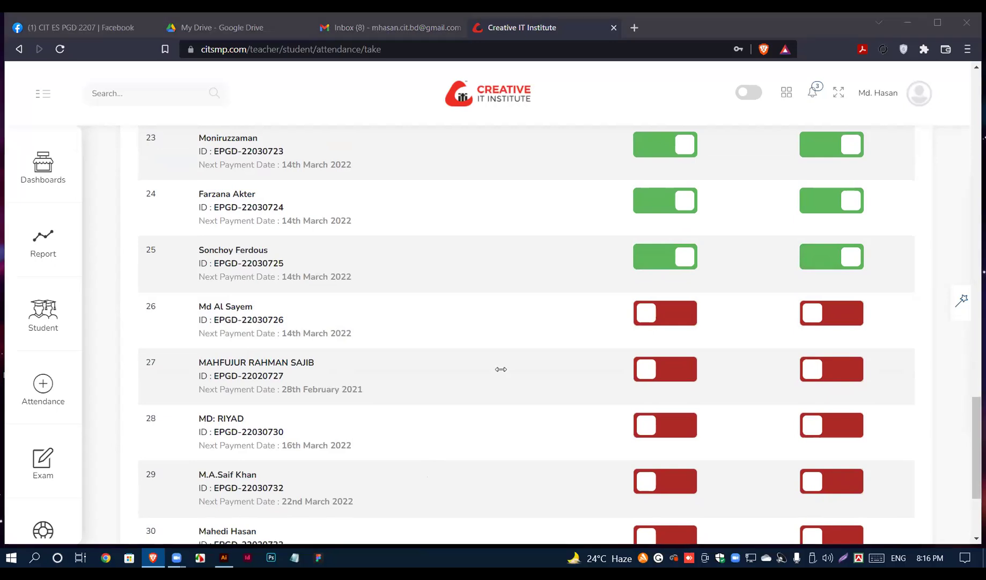
pyautogui.click(673, 324)
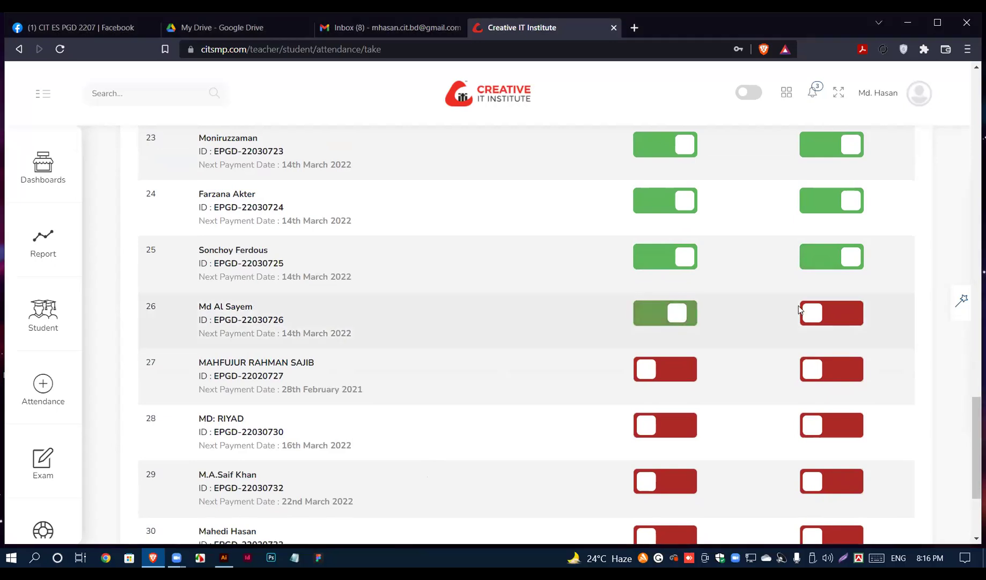
pyautogui.click(834, 310)
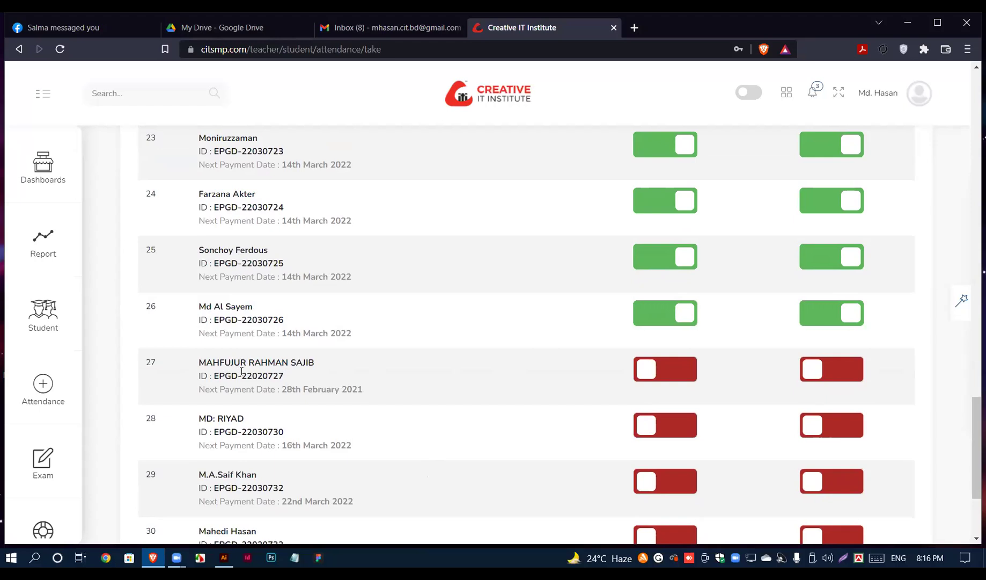
pyautogui.scroll(-2, 241, 372)
pyautogui.click(664, 247)
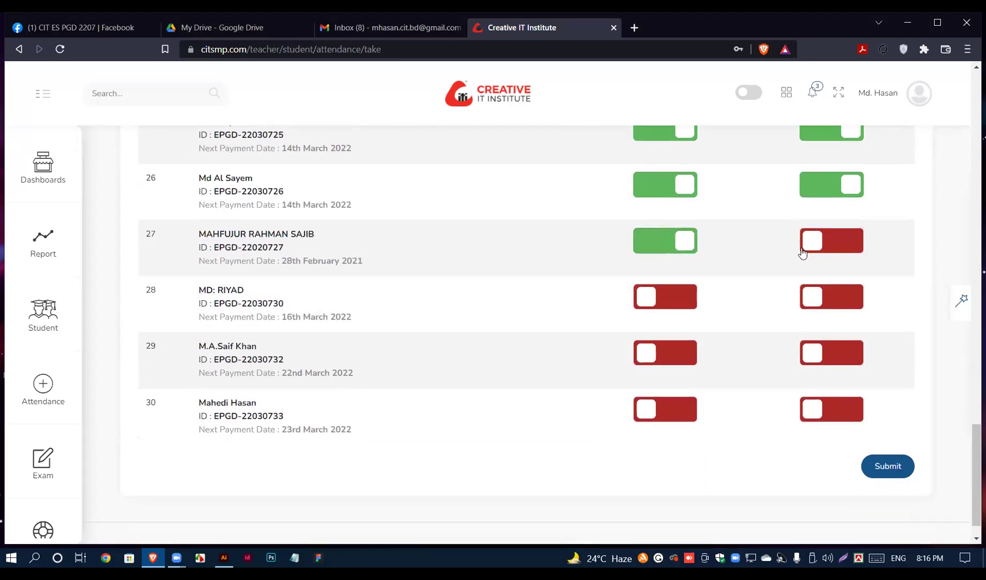
pyautogui.click(821, 244)
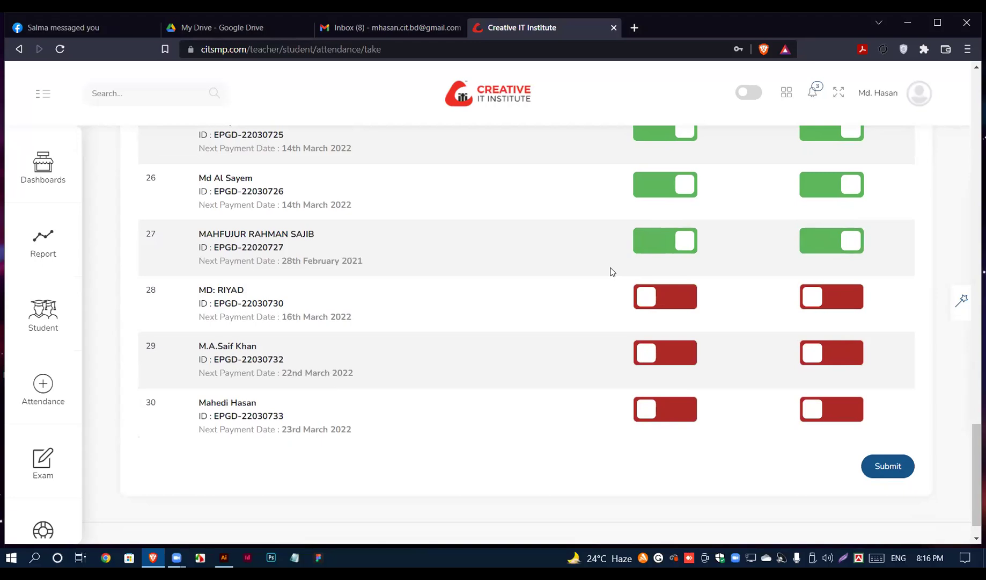
# Step: Leave row 28 off and turn on Attendance and Home Work for the students in rows 29 and 30
pyautogui.scroll(2, 268, 337)
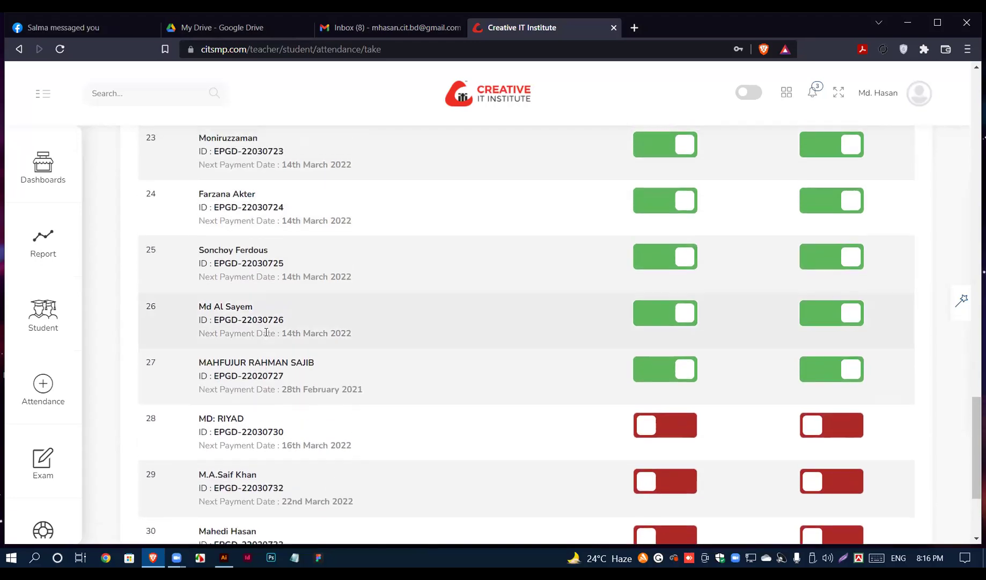
pyautogui.scroll(-1, 488, 208)
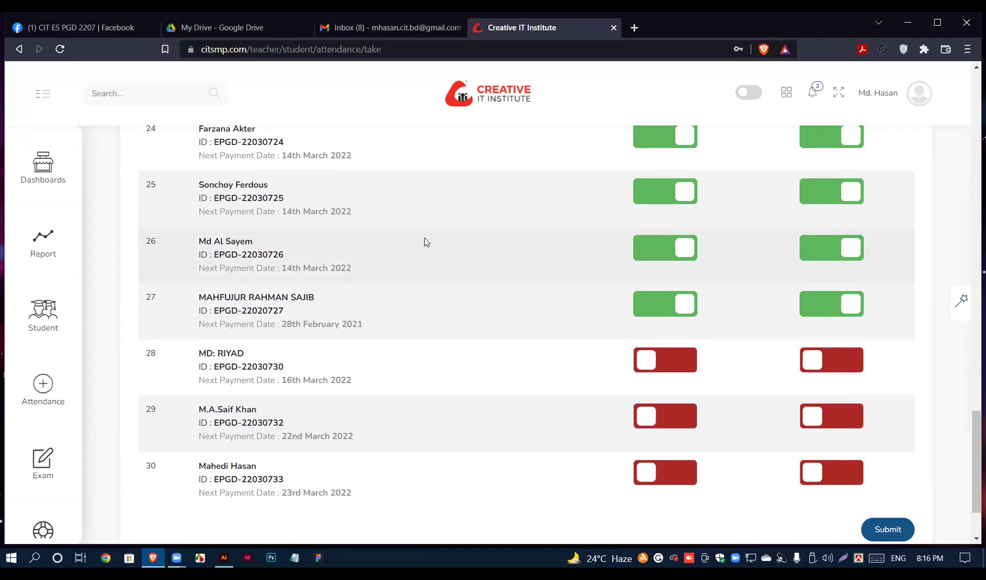
pyautogui.scroll(-2, 391, 264)
pyautogui.scroll(3, 281, 382)
pyautogui.scroll(-3, 281, 379)
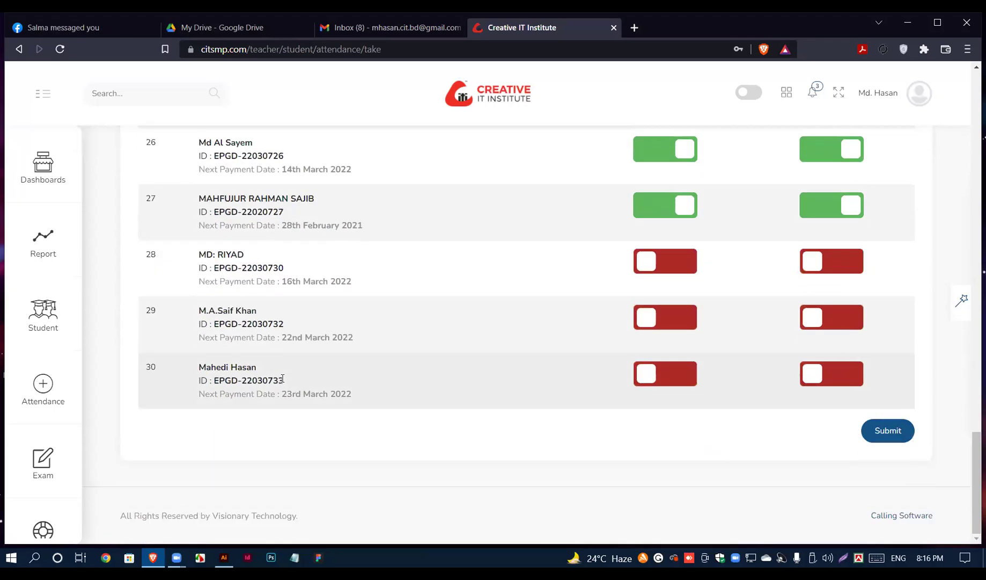
pyautogui.scroll(1, 319, 400)
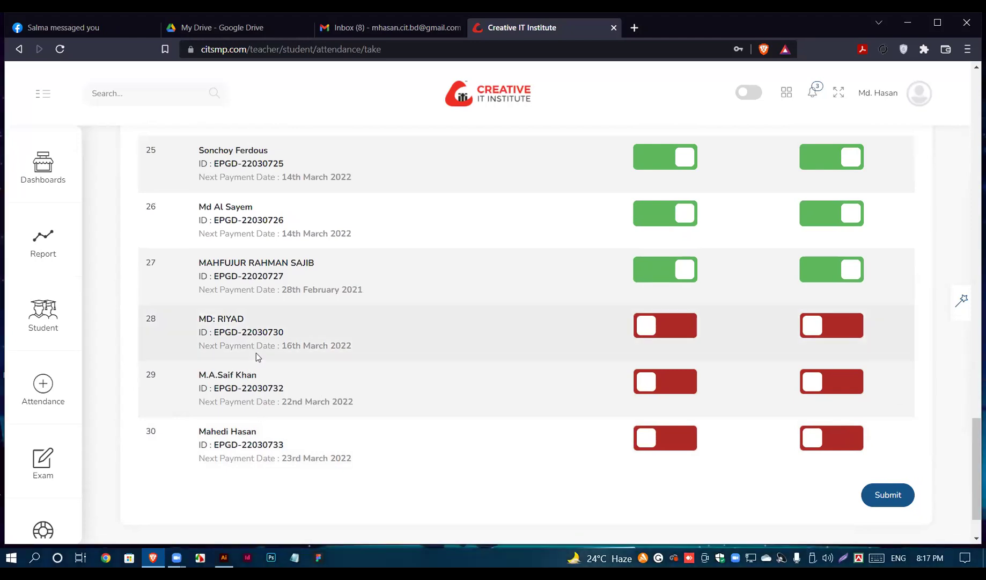
pyautogui.scroll(1, 256, 353)
pyautogui.scroll(-2, 257, 352)
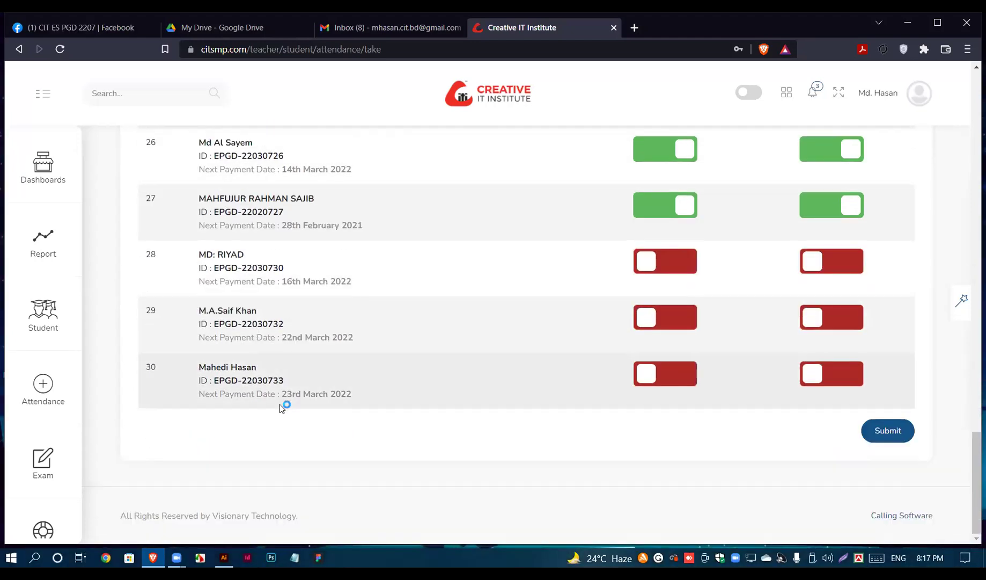
pyautogui.scroll(1, 278, 407)
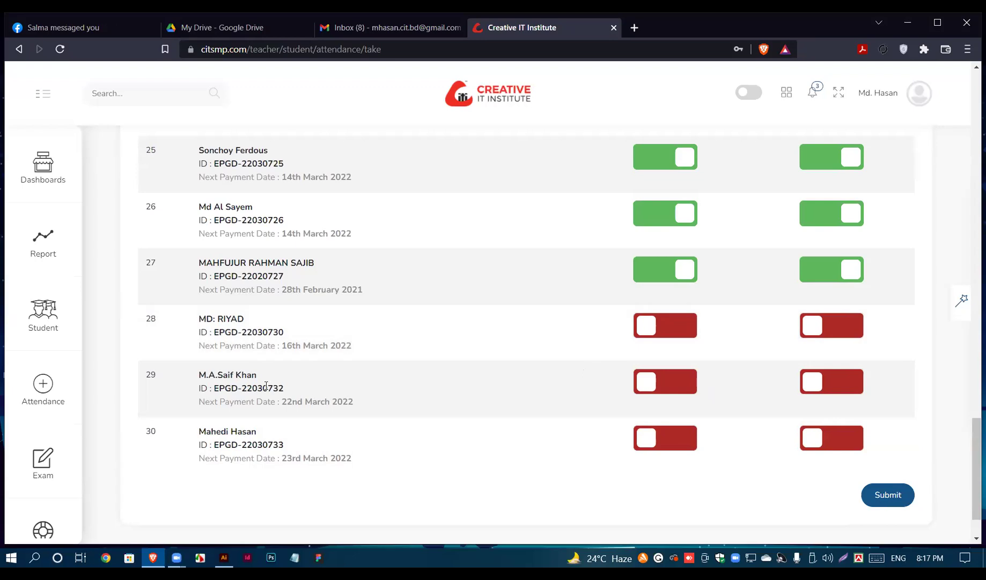
pyautogui.click(681, 380)
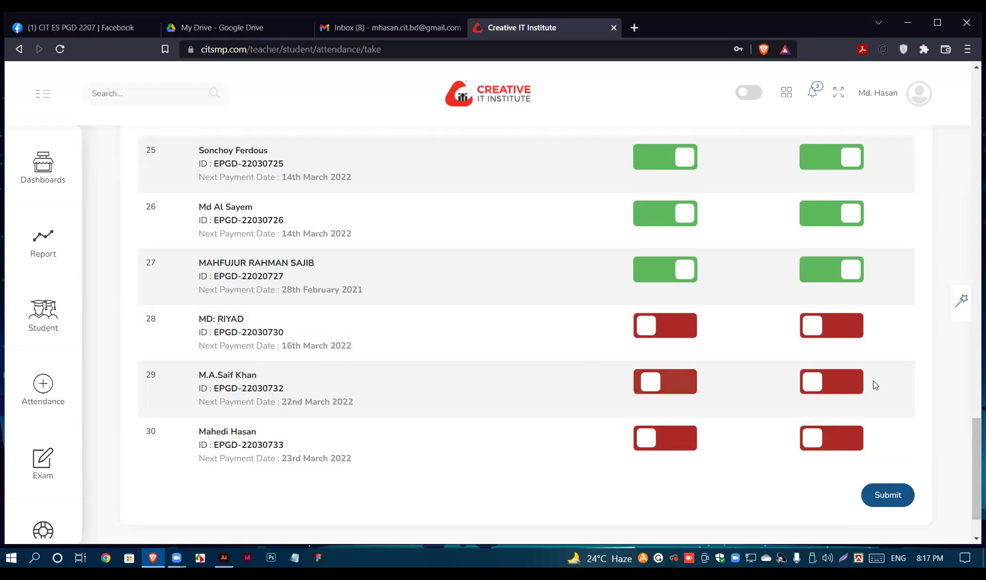
pyautogui.click(813, 381)
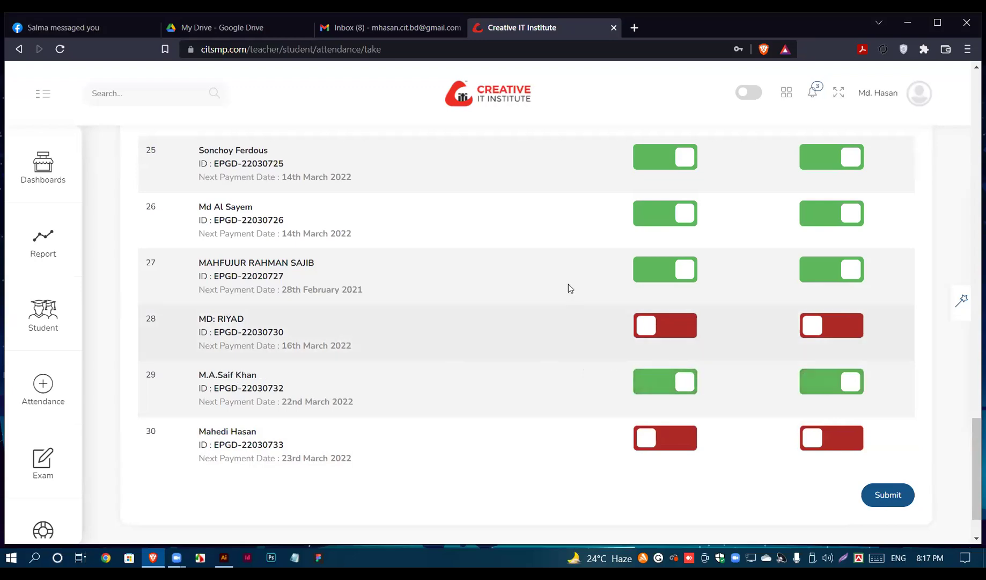
pyautogui.click(676, 437)
pyautogui.click(833, 435)
# Step: Set the class type to Review Class and the class date to 2022-04-20 for batch ES PGD 2207
pyautogui.scroll(1, 593, 429)
pyautogui.scroll(18, 592, 426)
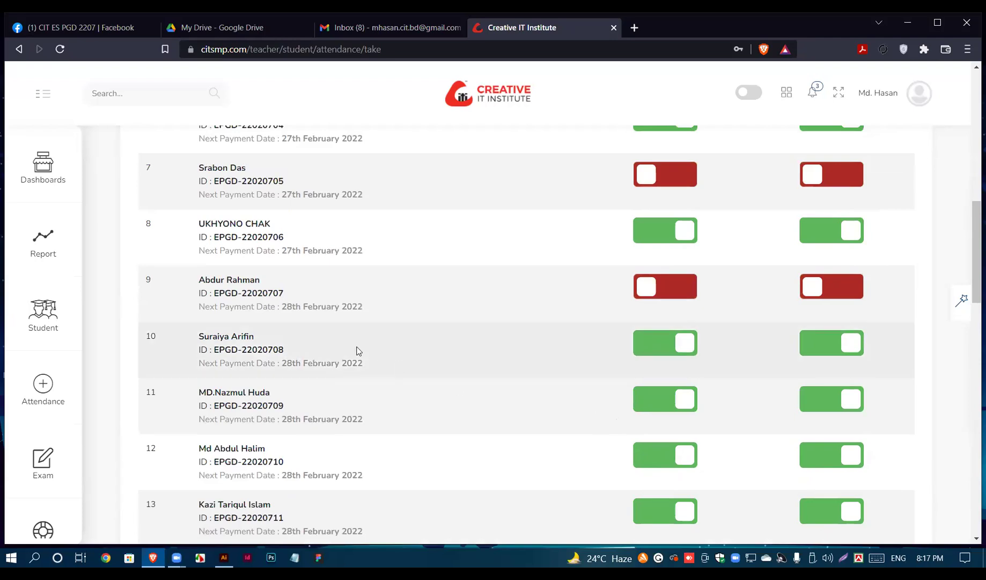
pyautogui.scroll(9, 290, 333)
pyautogui.scroll(2, 290, 335)
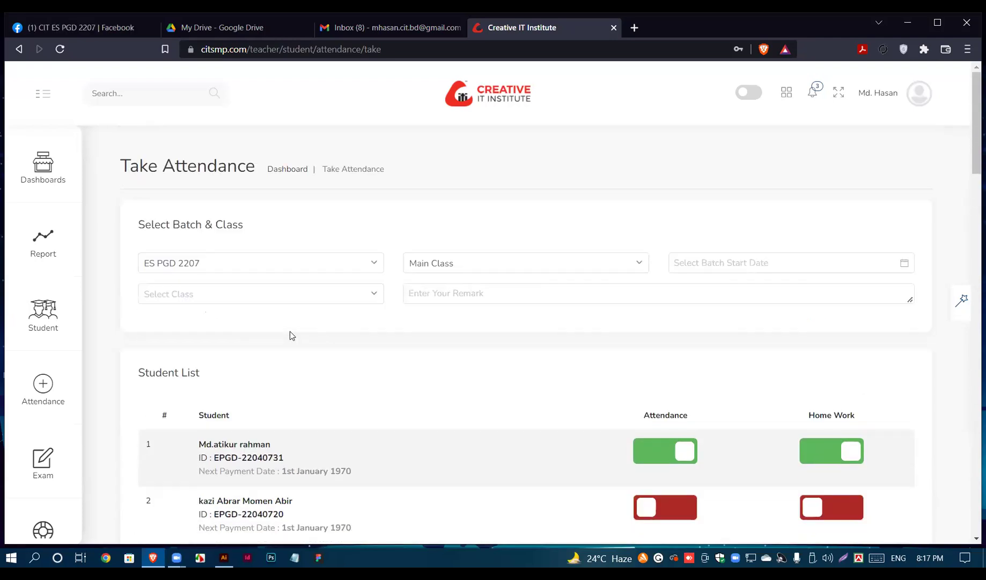
pyautogui.scroll(-15, 289, 336)
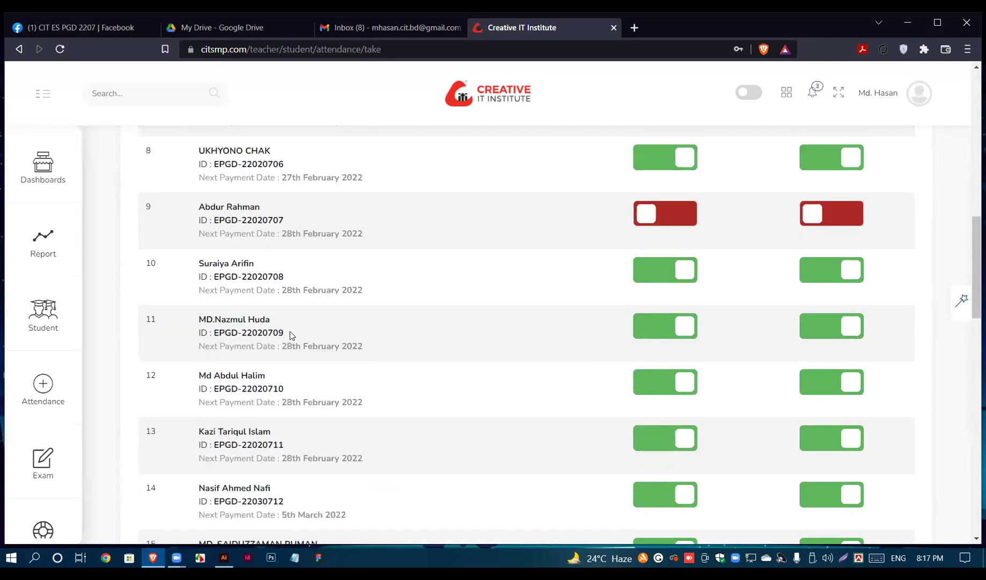
pyautogui.scroll(15, 290, 336)
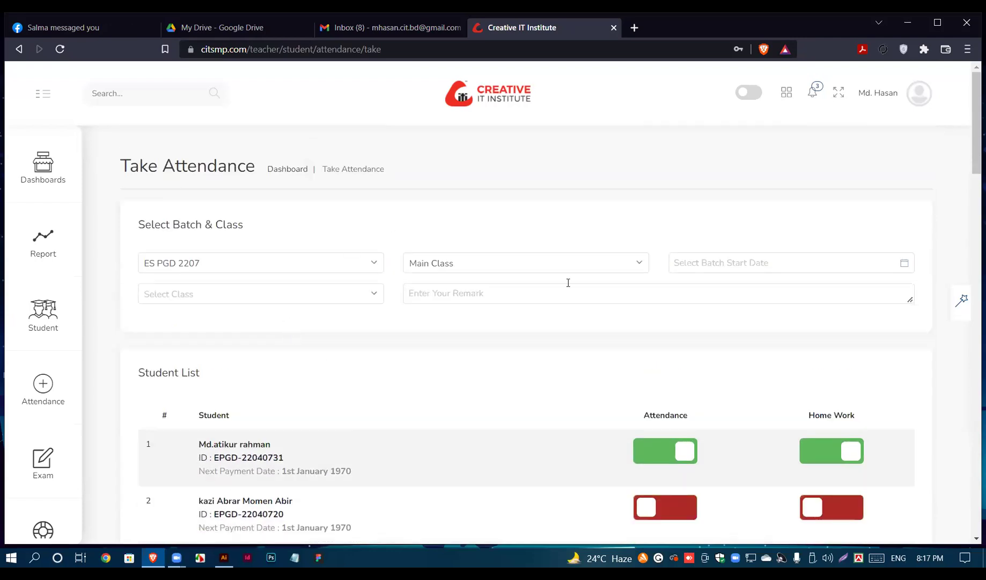
pyautogui.click(518, 262)
pyautogui.click(442, 311)
pyautogui.click(739, 269)
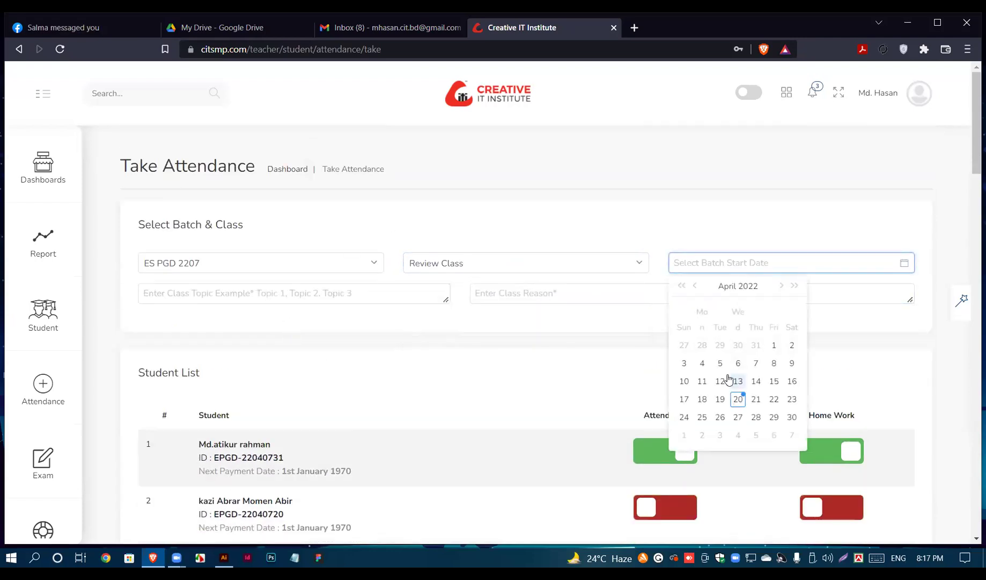
pyautogui.click(737, 399)
# Step: Enter AI 01 as the class topic and Ramadan as the class reason, and submit the attendance
pyautogui.click(280, 287)
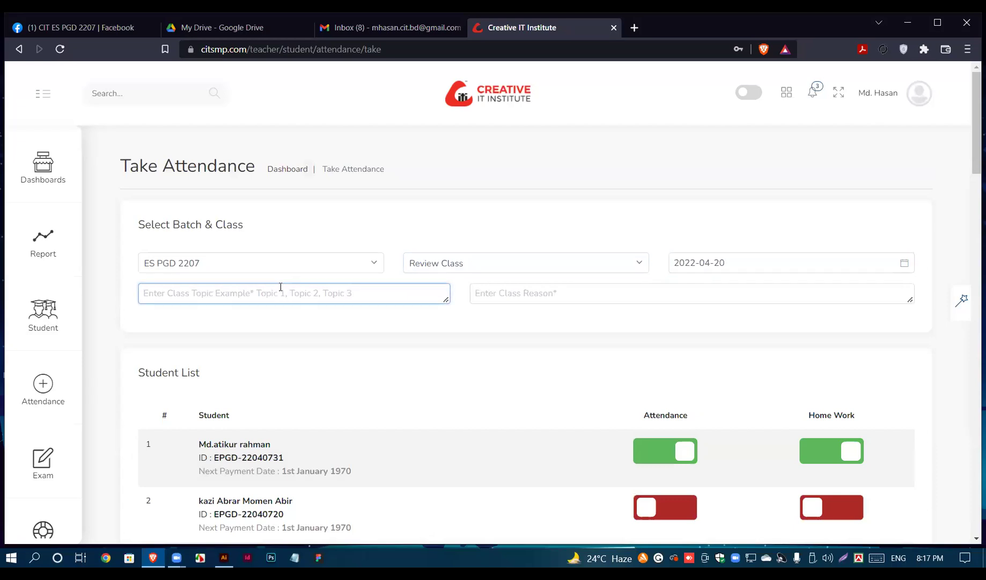
pyautogui.write('AI 01')
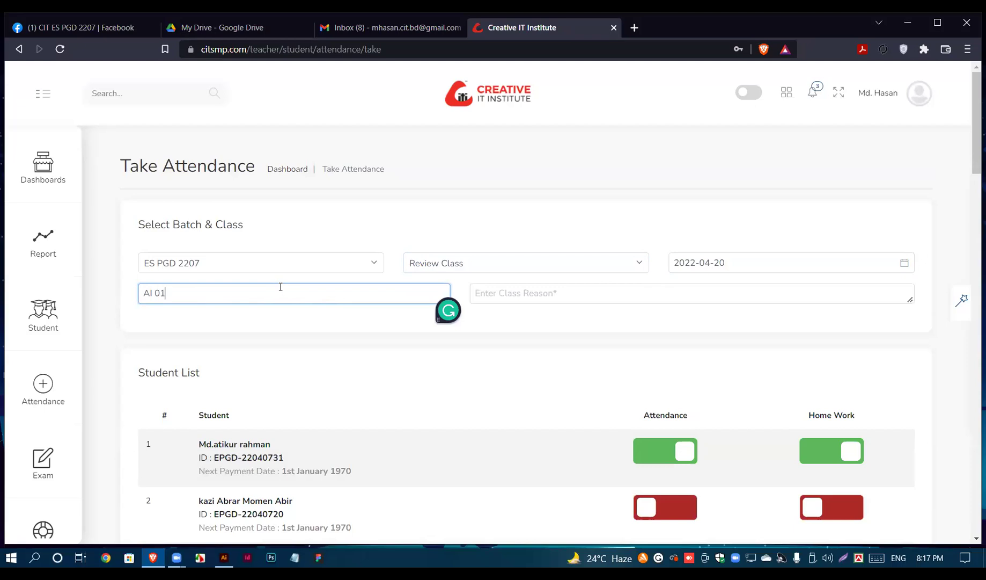
pyautogui.click(570, 288)
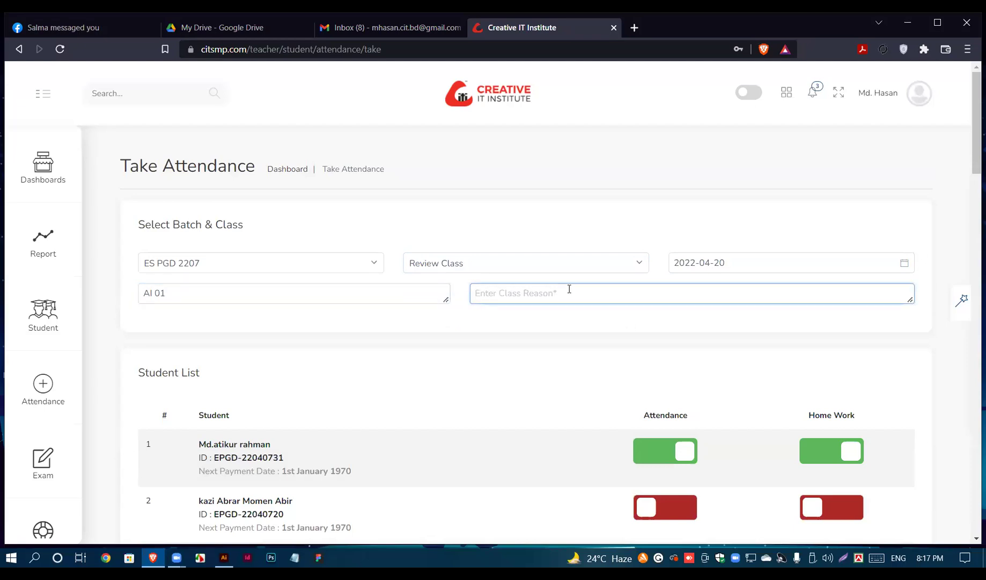
pyautogui.write('Ramadanm')
pyautogui.scroll(-20, 603, 301)
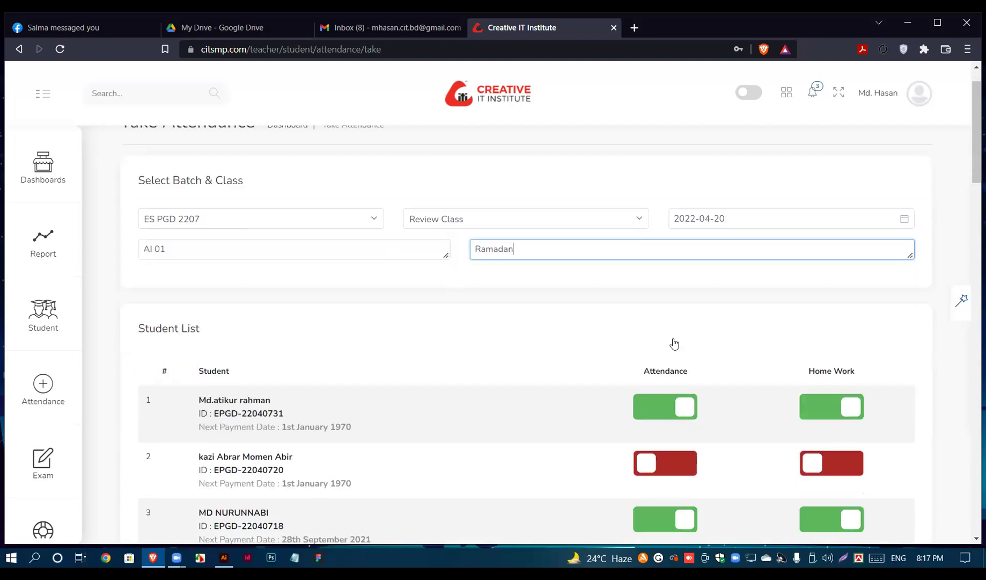
pyautogui.scroll(-1, 654, 346)
pyautogui.click(883, 429)
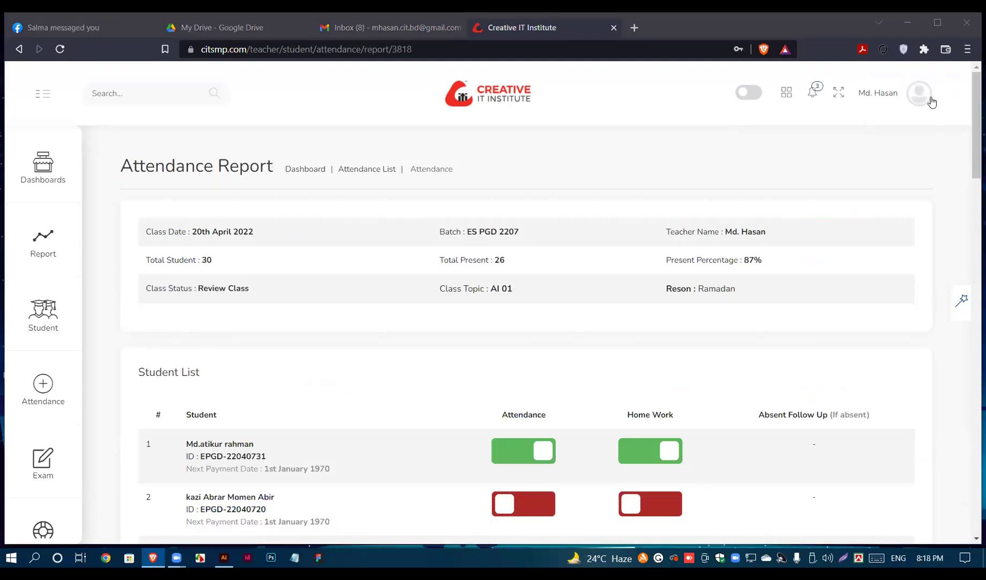
# Step: Log out of the teacher portal and switch to the Gmail inbox
pyautogui.click(915, 106)
pyautogui.click(858, 224)
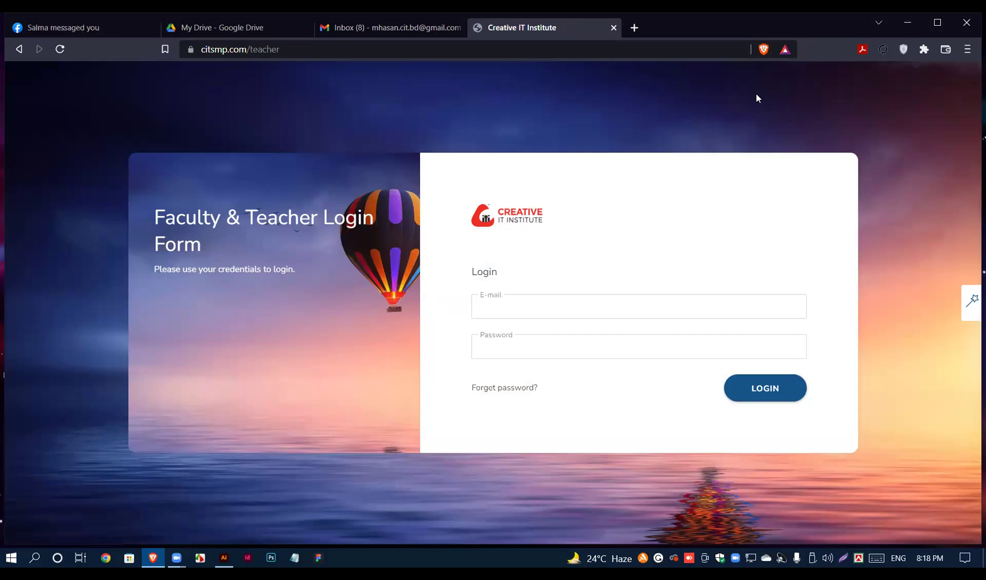
pyautogui.click(390, 28)
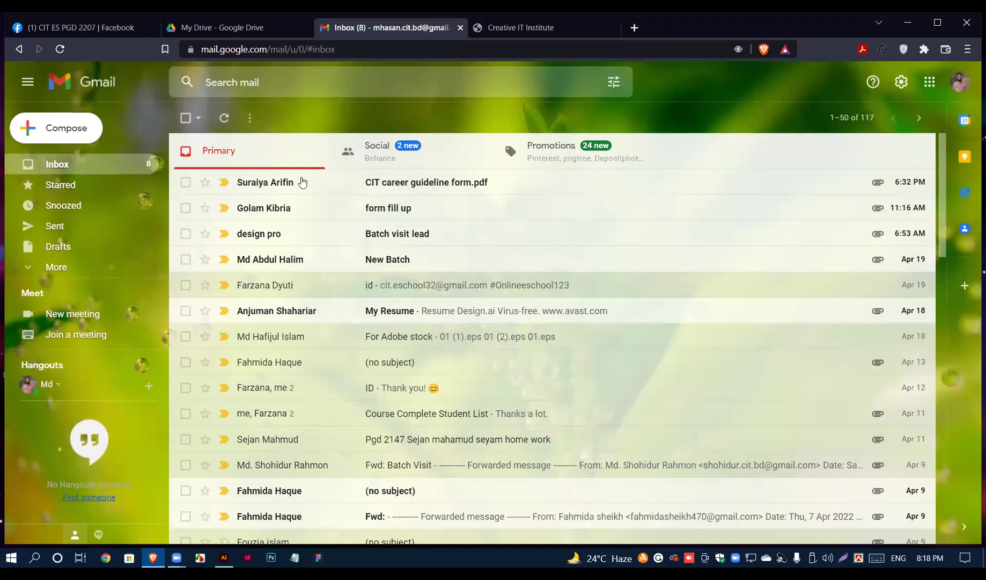
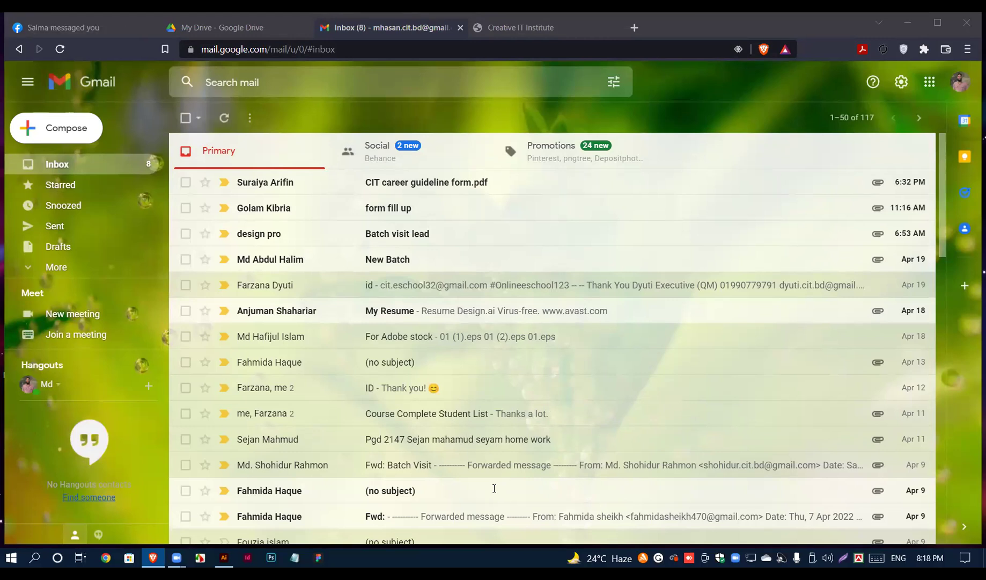
# Step: Return to the teacher portal and log in with the teacher's e-mail and account password
pyautogui.click(523, 27)
pyautogui.click(518, 308)
pyautogui.click(540, 338)
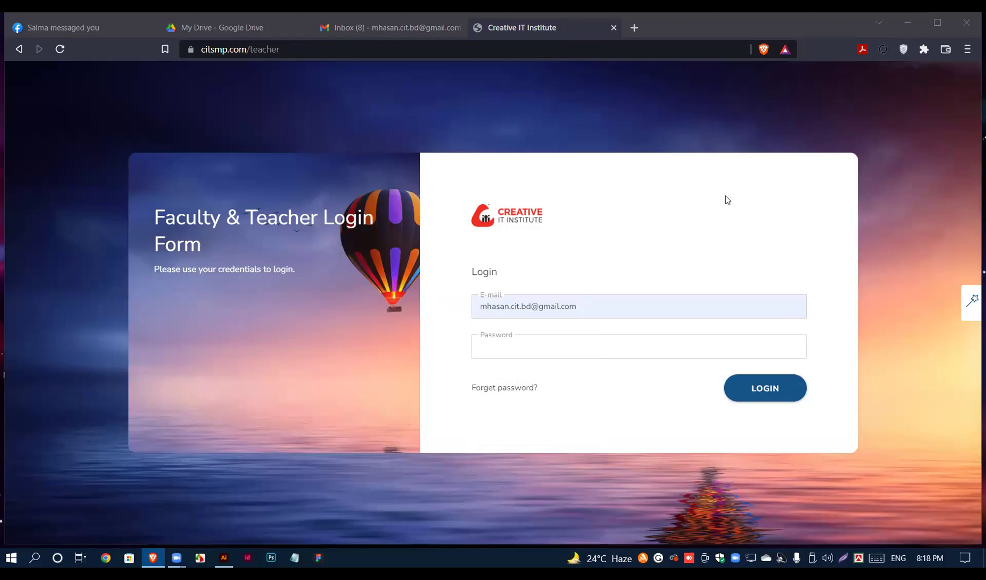
pyautogui.click(528, 355)
pyautogui.write('••••')
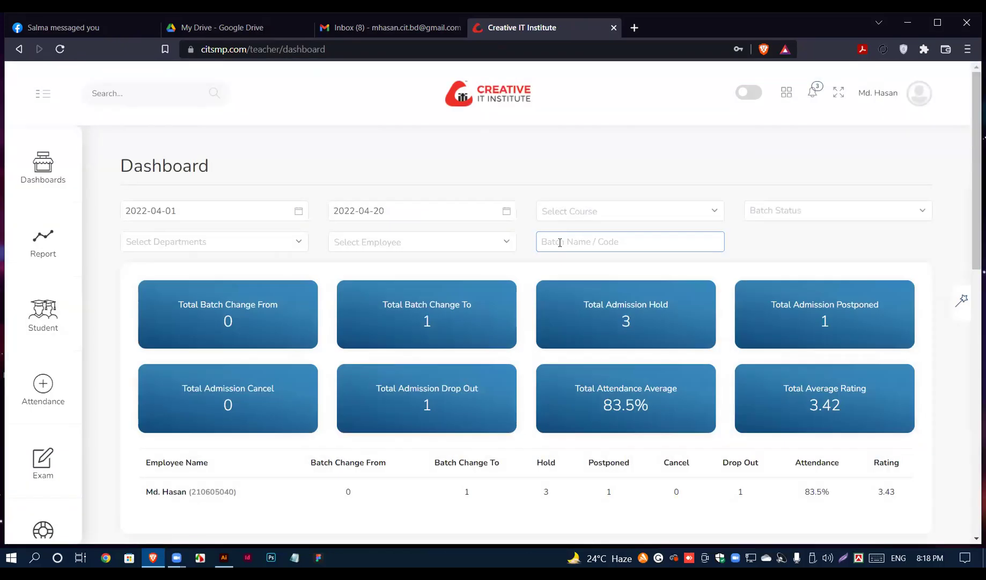
# Step: Open the attendance report of the 20th April 2022 Review Class for batch ES PGD 2207
pyautogui.click(40, 394)
pyautogui.click(155, 216)
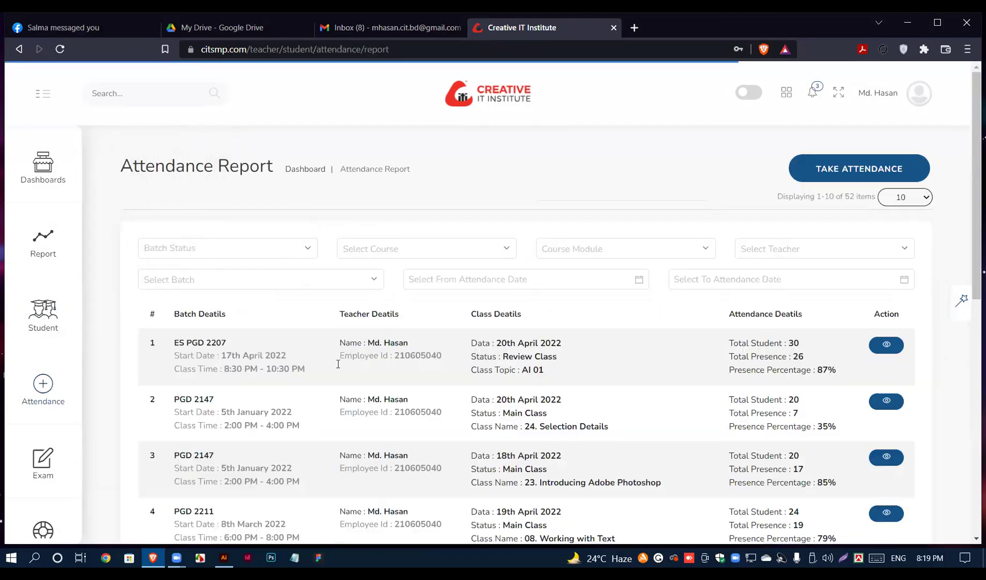
pyautogui.click(886, 344)
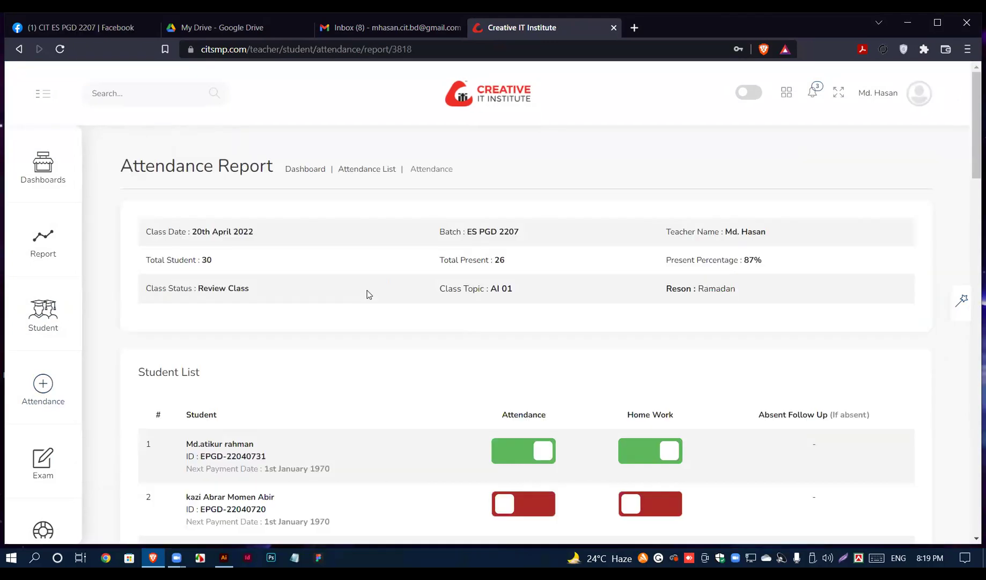
# Step: Examine the Attendance and Home Work entries of all students in the ES PGD 2207 report
pyautogui.scroll(-7, 368, 293)
pyautogui.scroll(2, 416, 304)
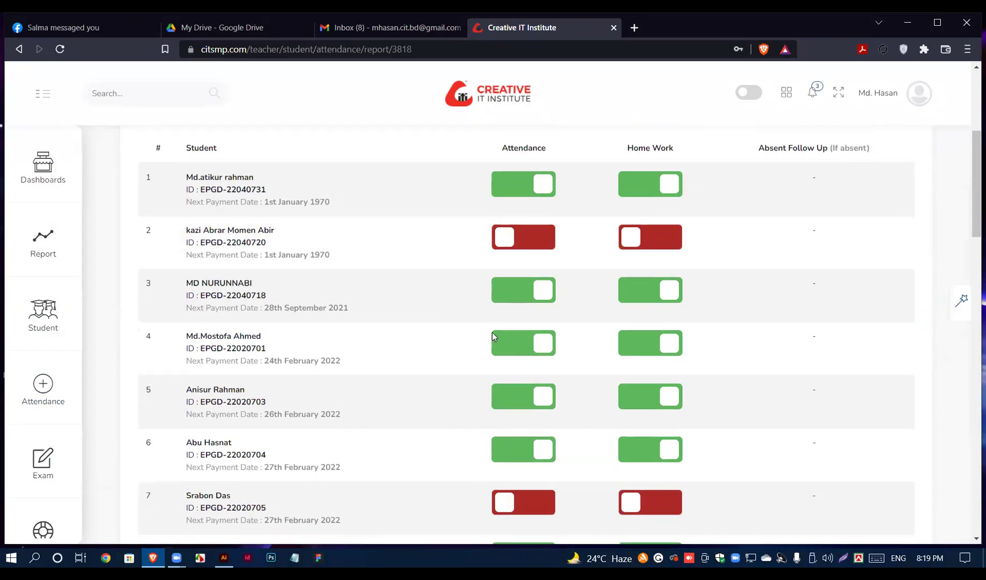
pyautogui.scroll(-5, 252, 371)
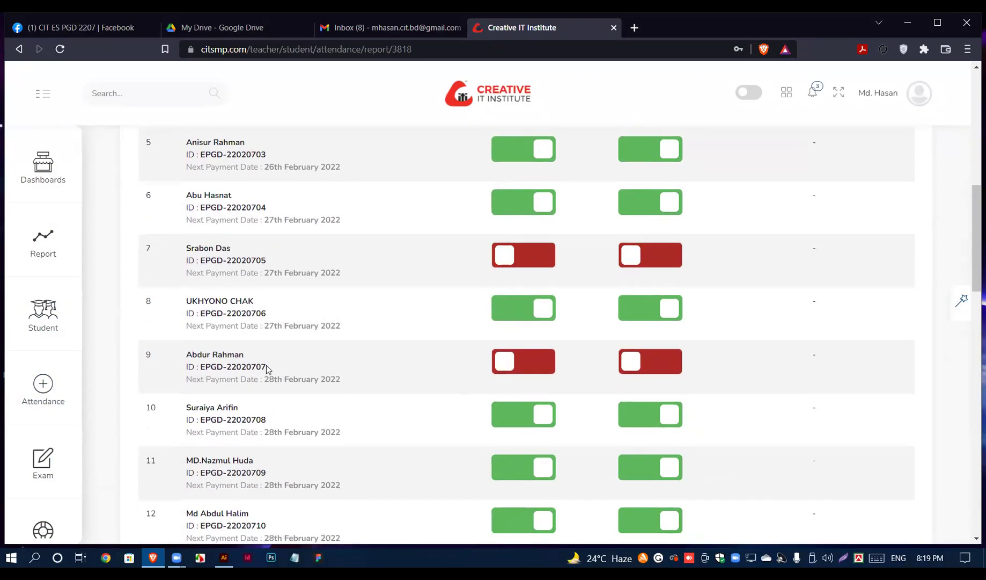
pyautogui.scroll(-12, 266, 368)
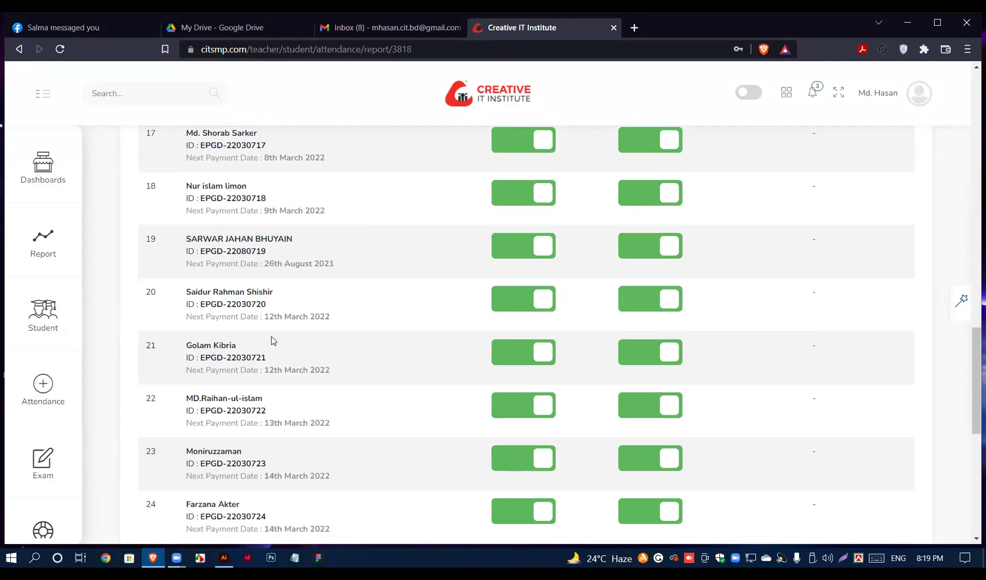
pyautogui.scroll(-7, 272, 340)
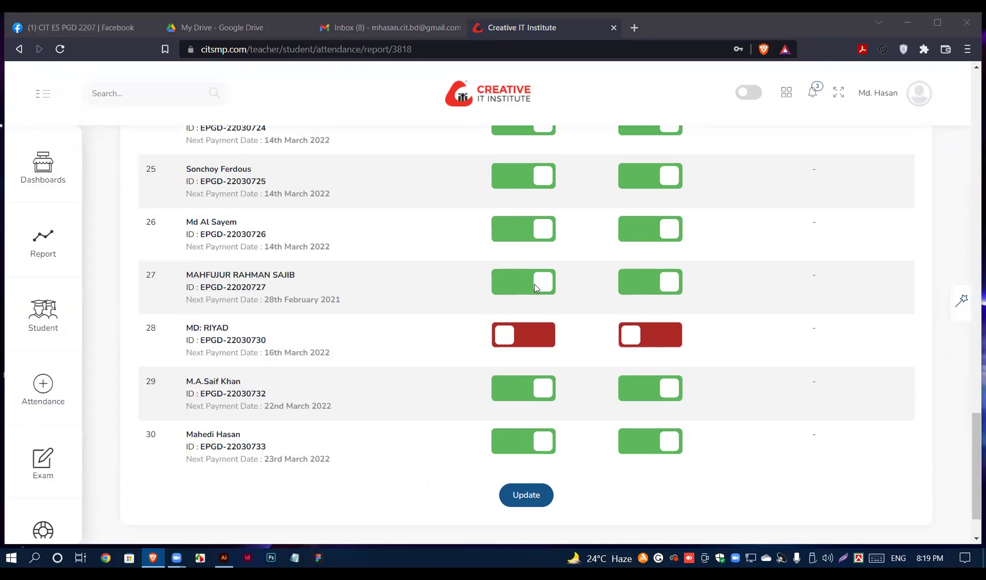
pyautogui.scroll(5, 325, 424)
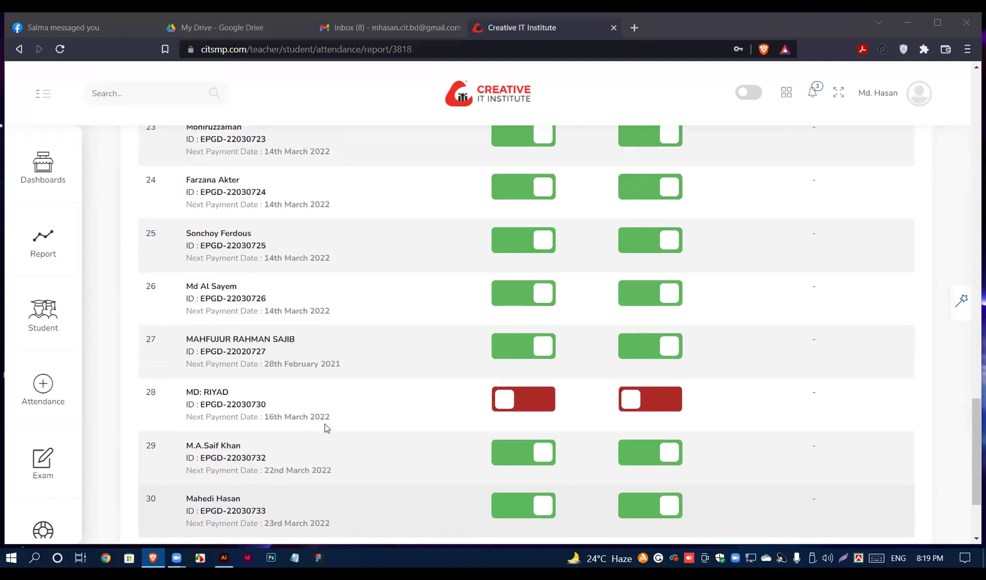
pyautogui.scroll(3, 324, 428)
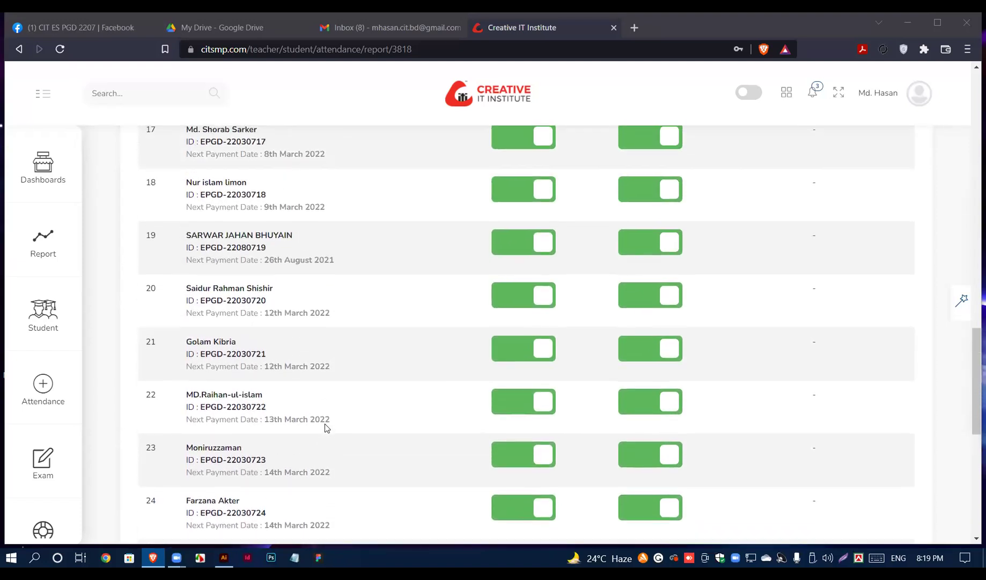
pyautogui.scroll(3, 325, 427)
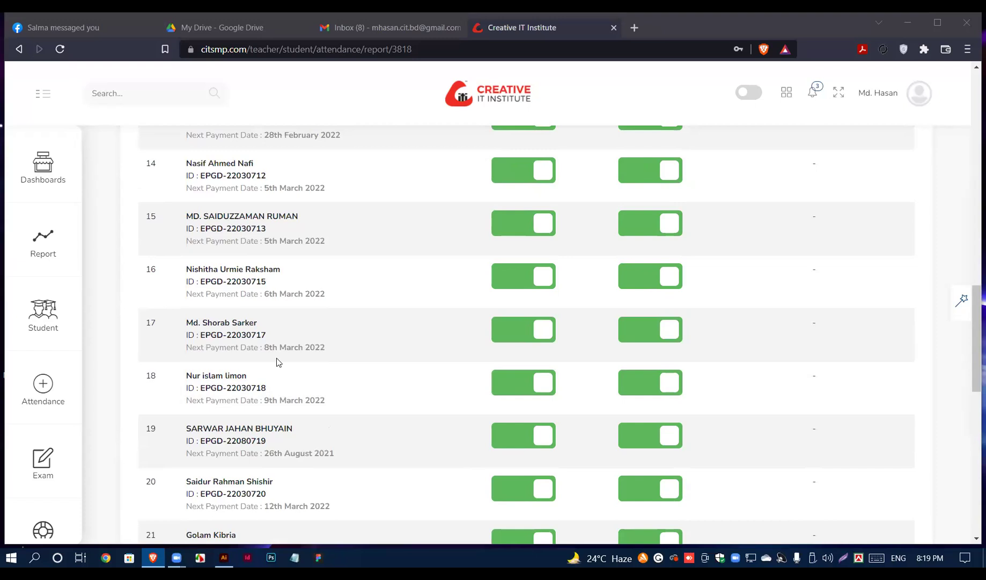
pyautogui.scroll(-6, 281, 377)
pyautogui.scroll(-3, 286, 358)
pyautogui.scroll(-2, 286, 358)
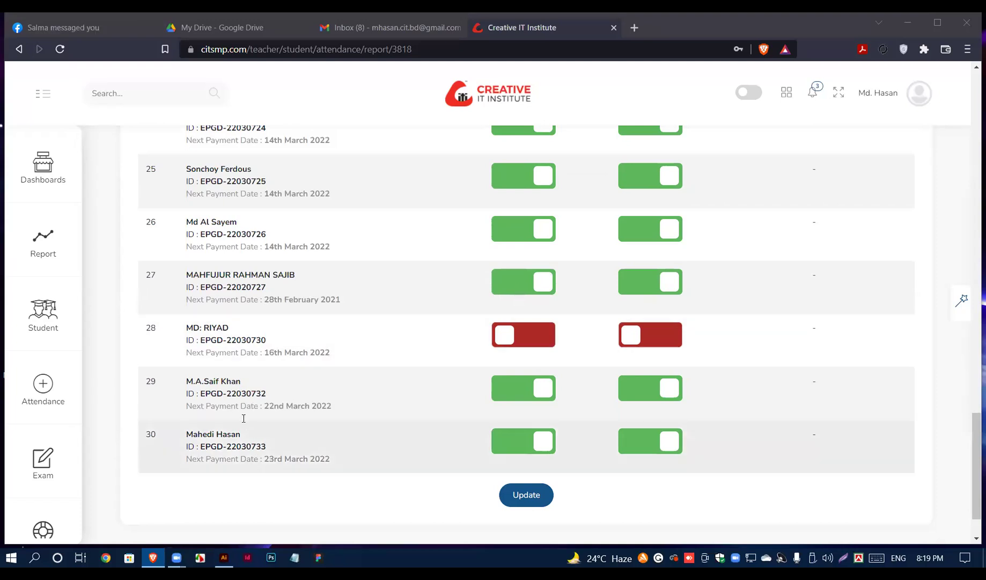
pyautogui.scroll(5, 369, 321)
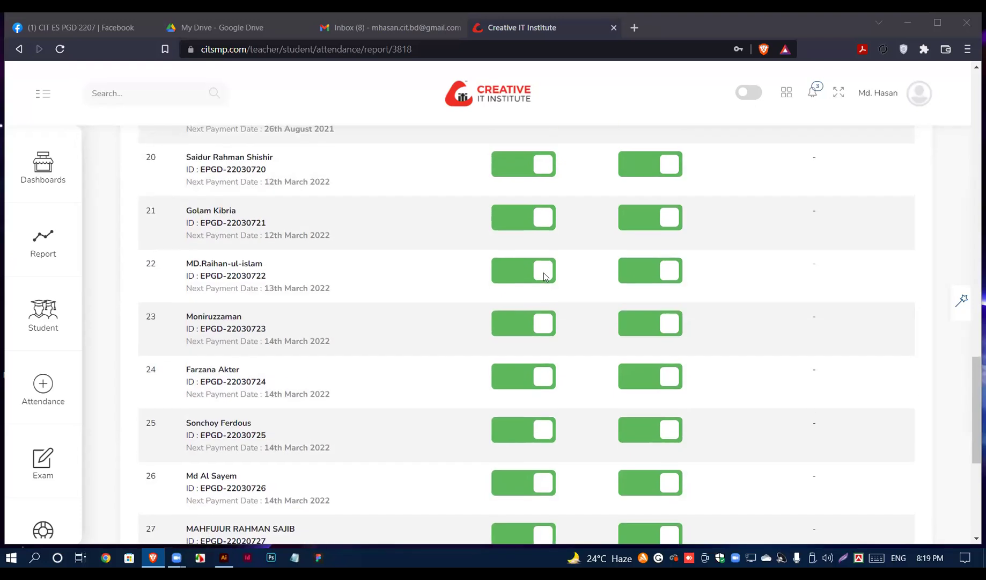
# Step: Update the attendance report and log out of the teacher portal
pyautogui.scroll(-6, 466, 418)
pyautogui.click(526, 432)
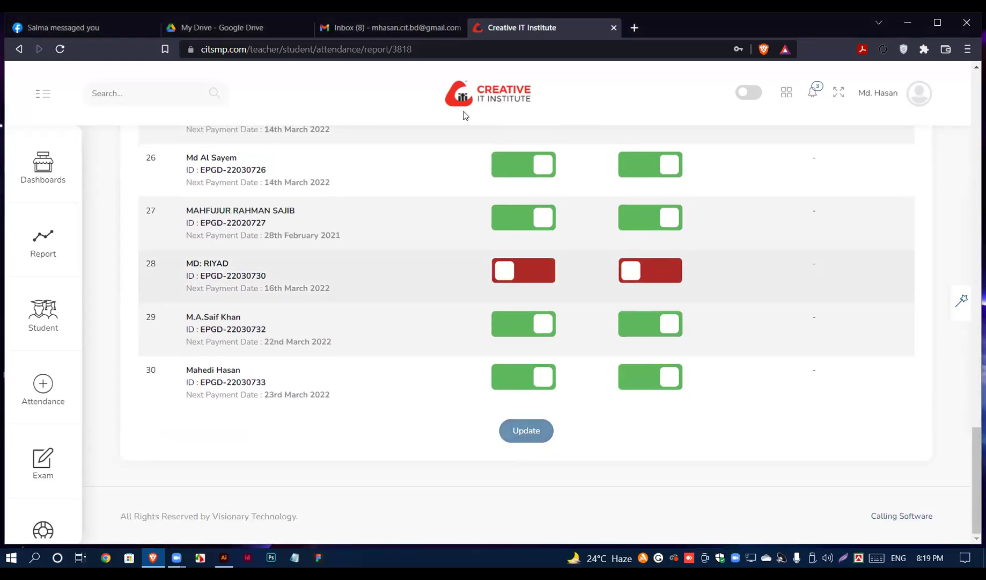
pyautogui.click(943, 92)
pyautogui.click(920, 94)
pyautogui.click(861, 220)
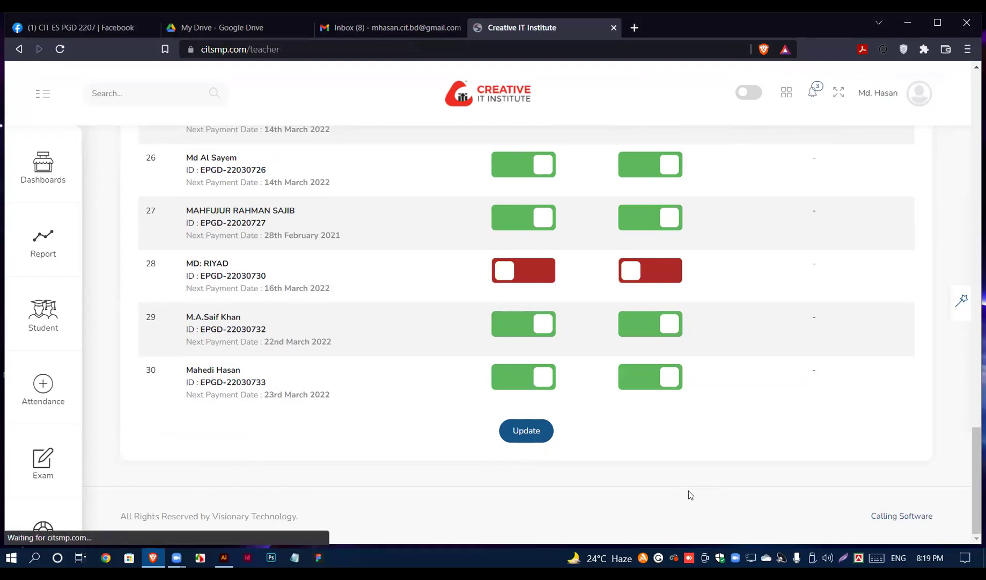